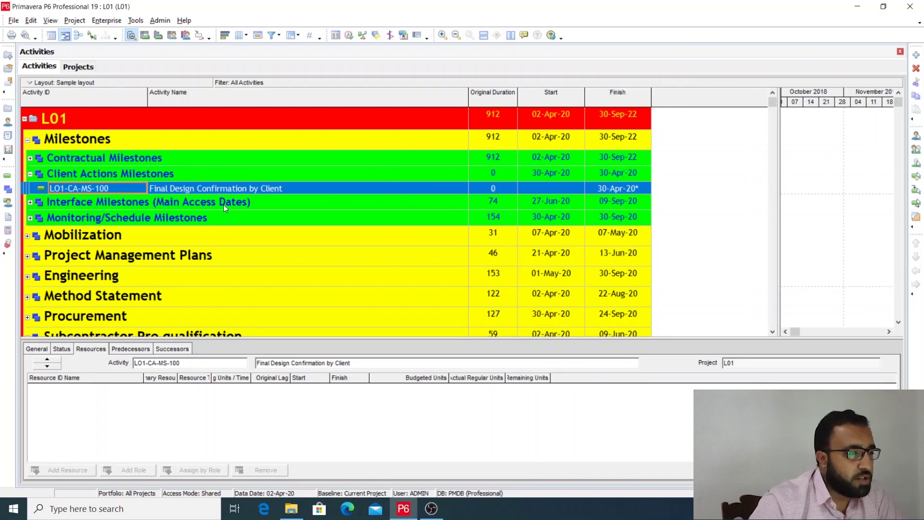
# Step: Collapse the Client Actions Milestones group and its parent Milestones group in the activity table
pyautogui.click(31, 174)
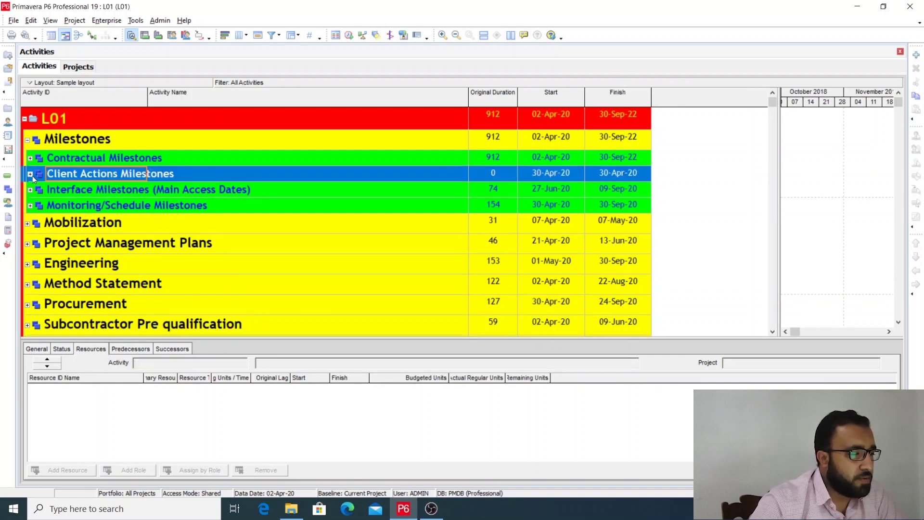
pyautogui.click(27, 140)
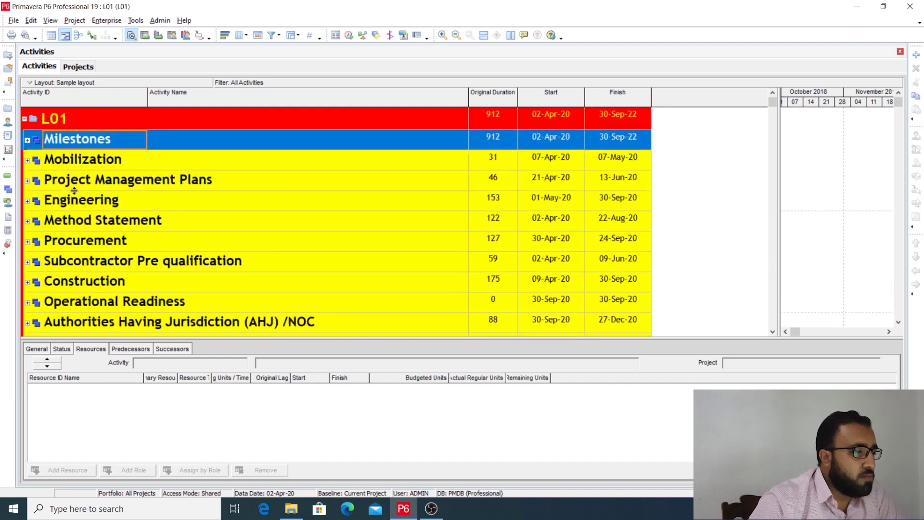
# Step: Open the project's resource assignments with a wider time-phased spreadsheet, and collapse all resource groups
pyautogui.click(13, 206)
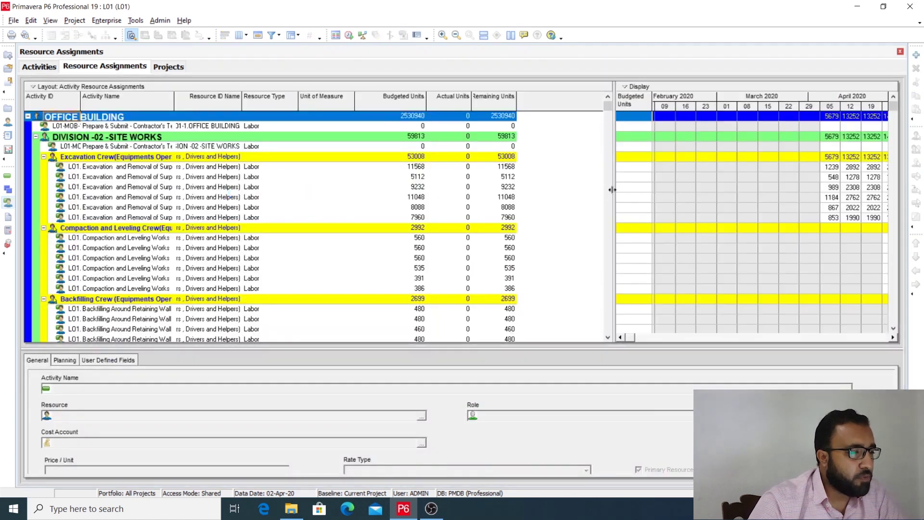
pyautogui.moveTo(612, 190); pyautogui.dragTo(558, 190)
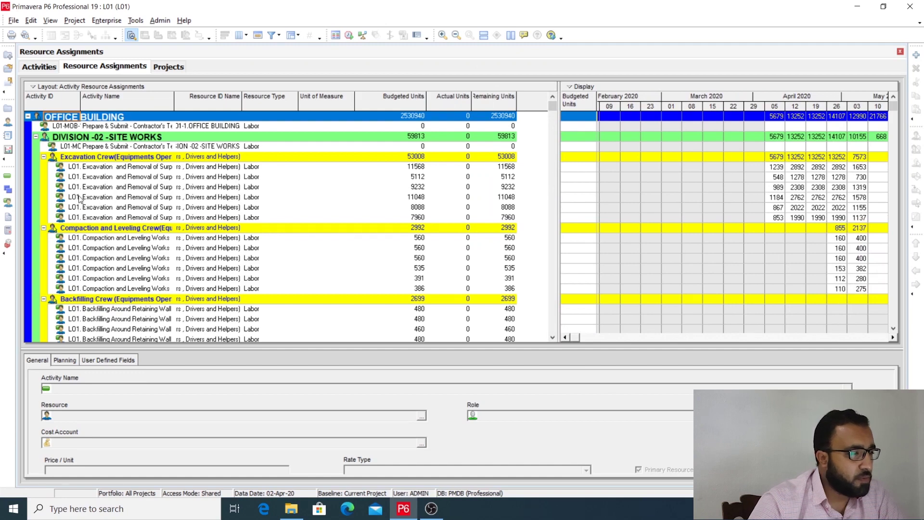
pyautogui.rightClick(212, 159)
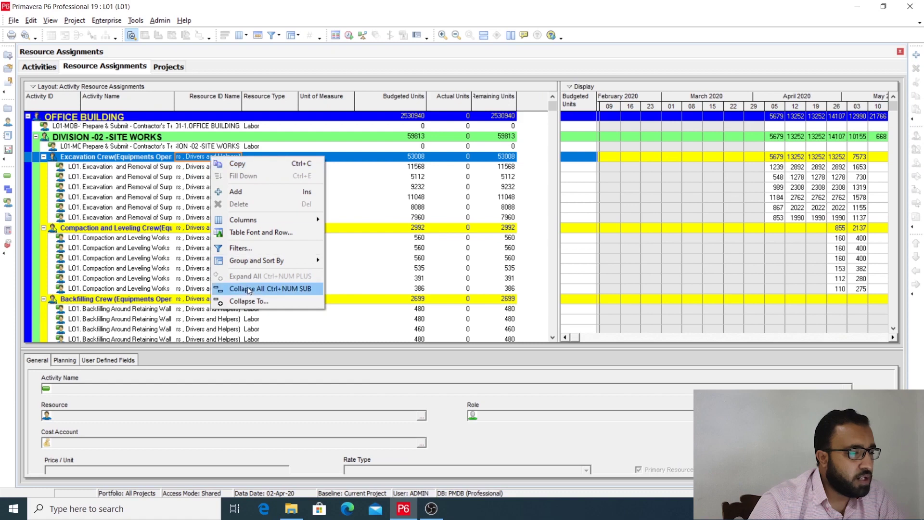
pyautogui.click(249, 289)
# Step: Review the OFFICE BUILDING, ANNEX BUILDING and EXTERNAL WORKS resource groups and give the time-phased spreadsheet more width
pyautogui.click(70, 129)
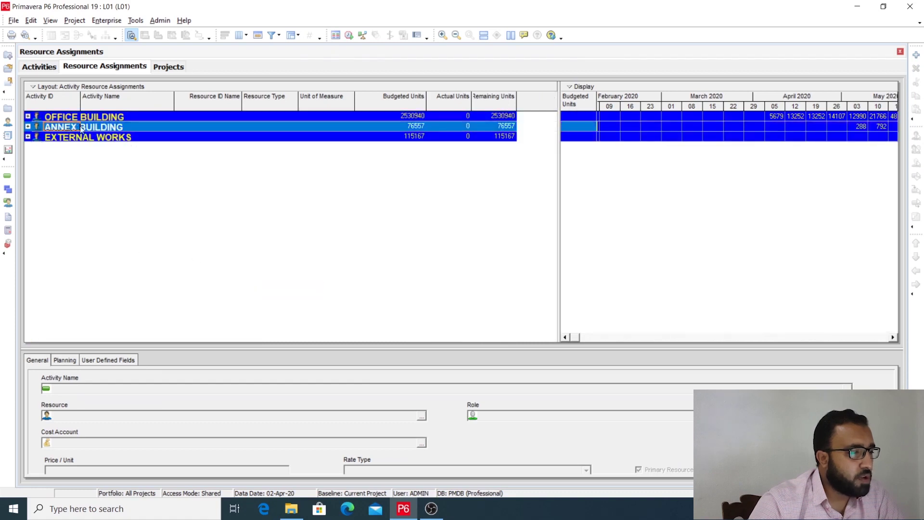
pyautogui.click(109, 140)
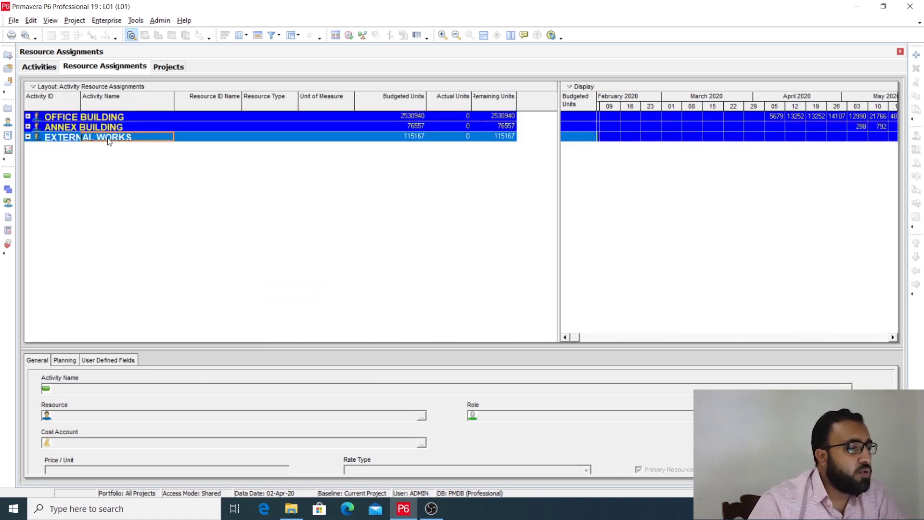
pyautogui.click(110, 118)
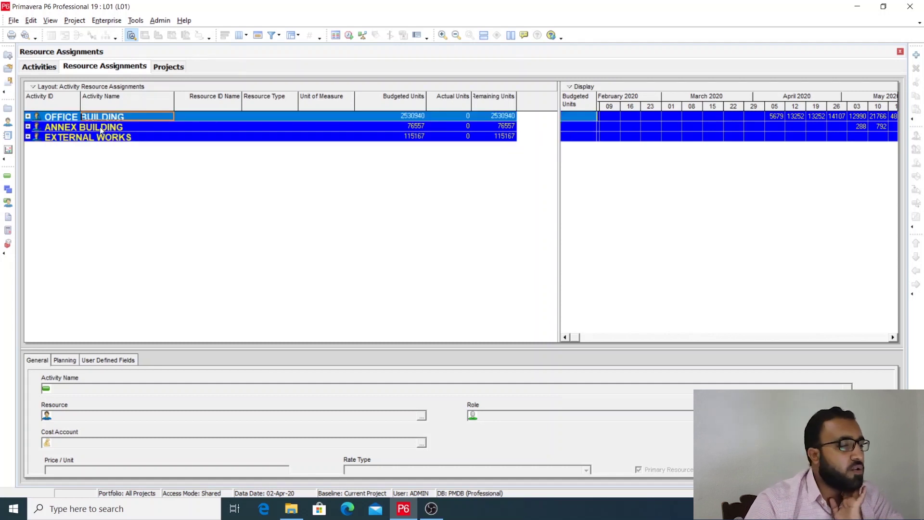
pyautogui.click(101, 129)
pyautogui.click(98, 140)
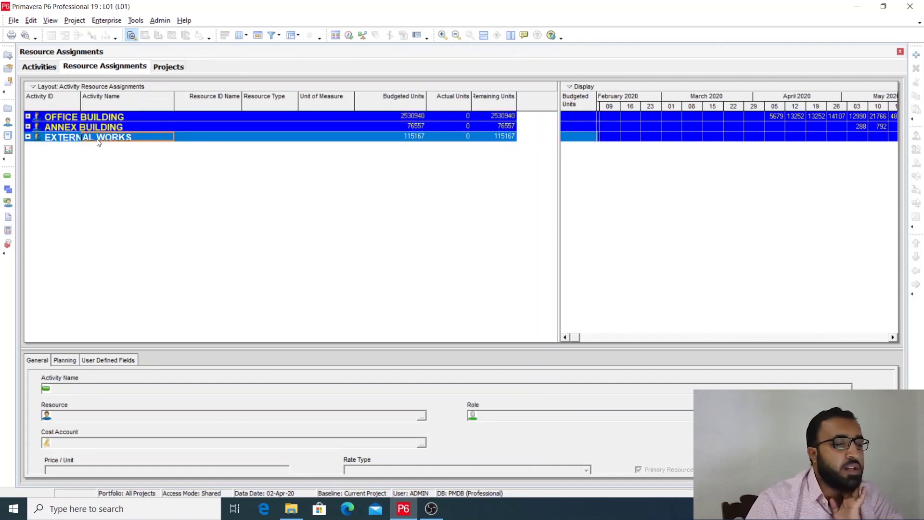
pyautogui.moveTo(558, 174); pyautogui.dragTo(536, 177)
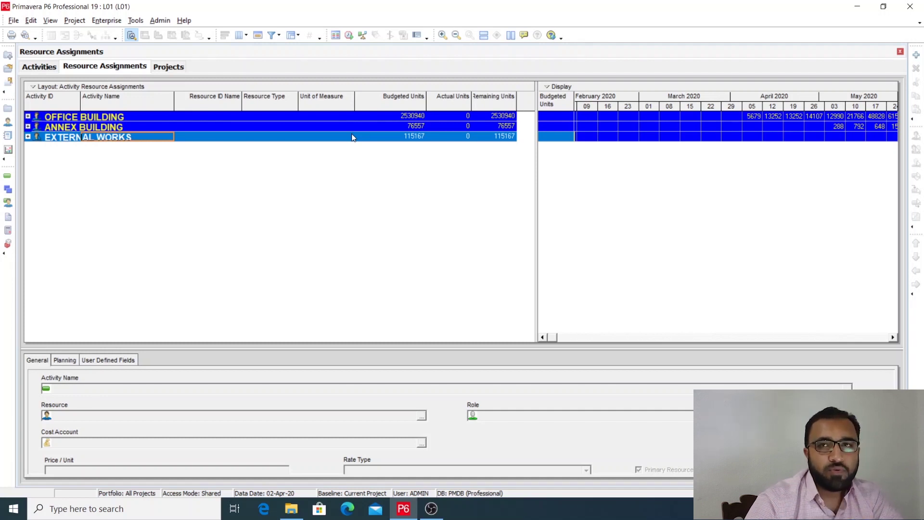
# Step: Delete the filter condition "Resource Type equals Labor" and apply the change so all resource types are listed
pyautogui.click(273, 37)
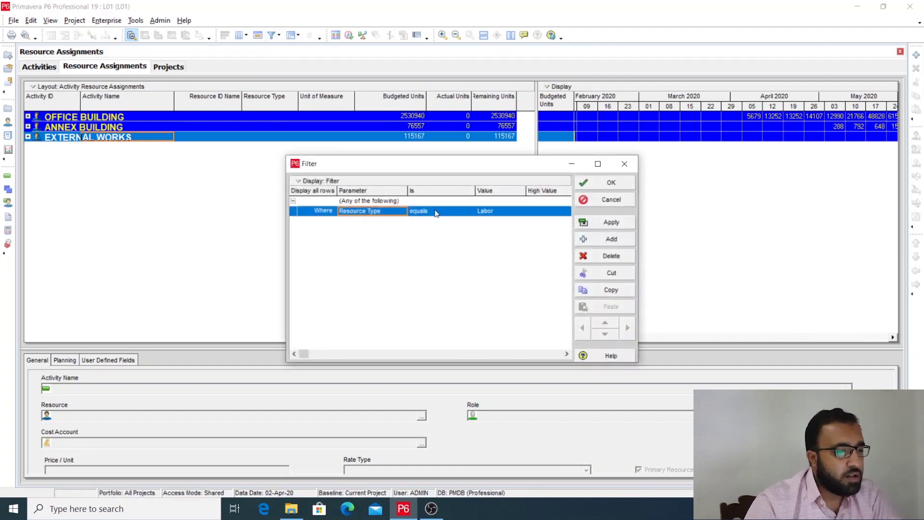
pyautogui.click(599, 255)
pyautogui.click(439, 277)
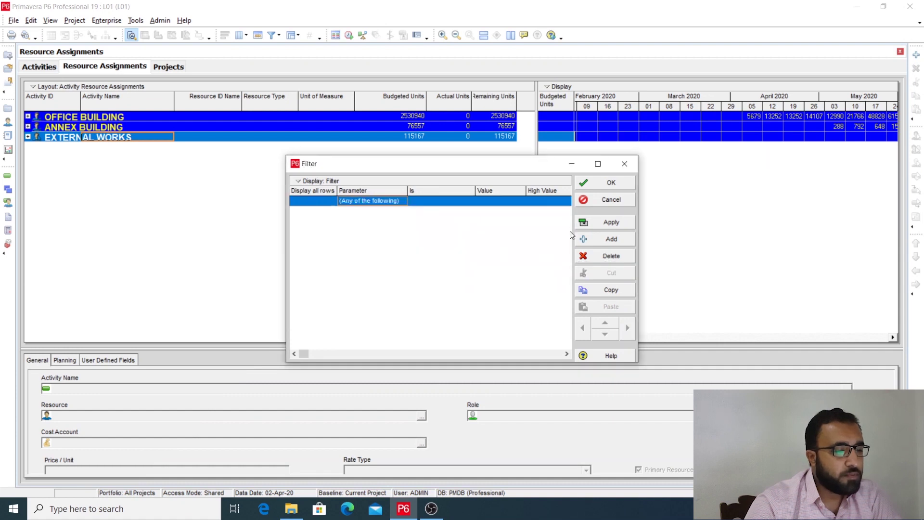
pyautogui.click(606, 223)
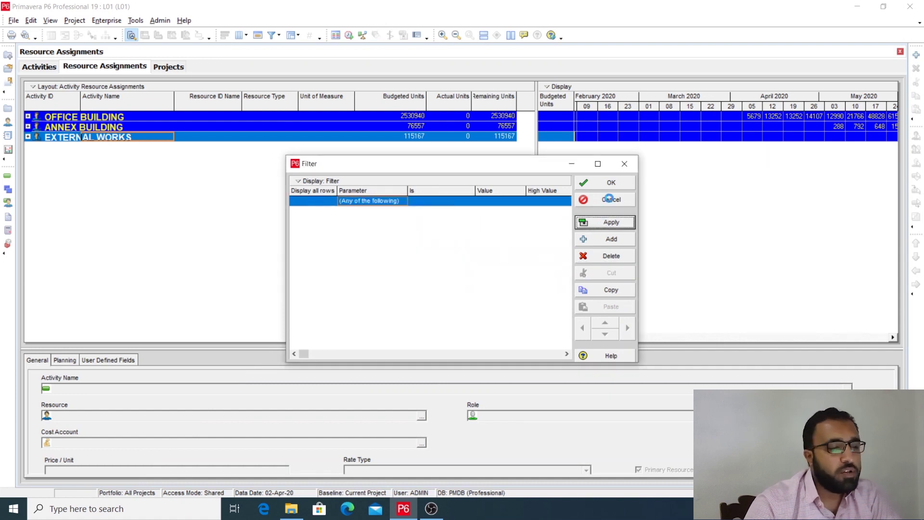
pyautogui.click(611, 183)
# Step: Examine the unfiltered top-level resources, from LO1 COST and the building groups to equipment such as Excavator, Dump Truck and Mobile Crane
pyautogui.click(144, 179)
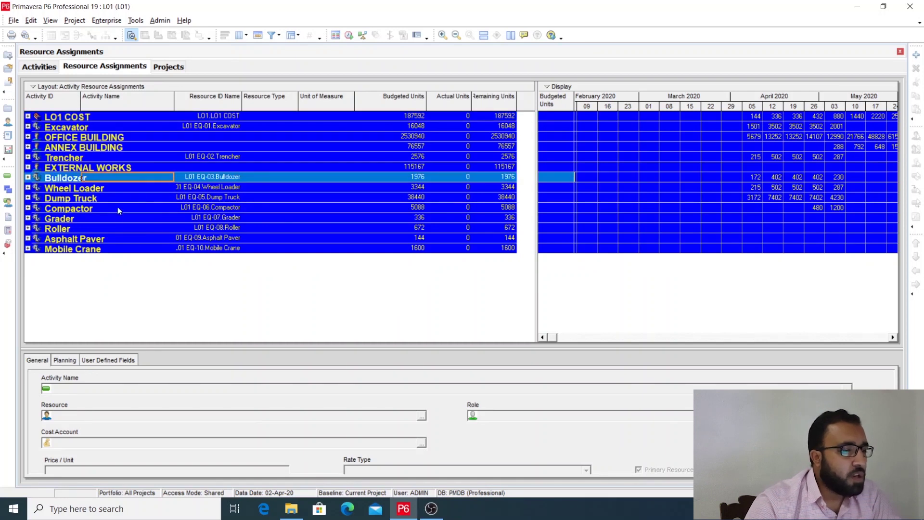
pyautogui.click(64, 118)
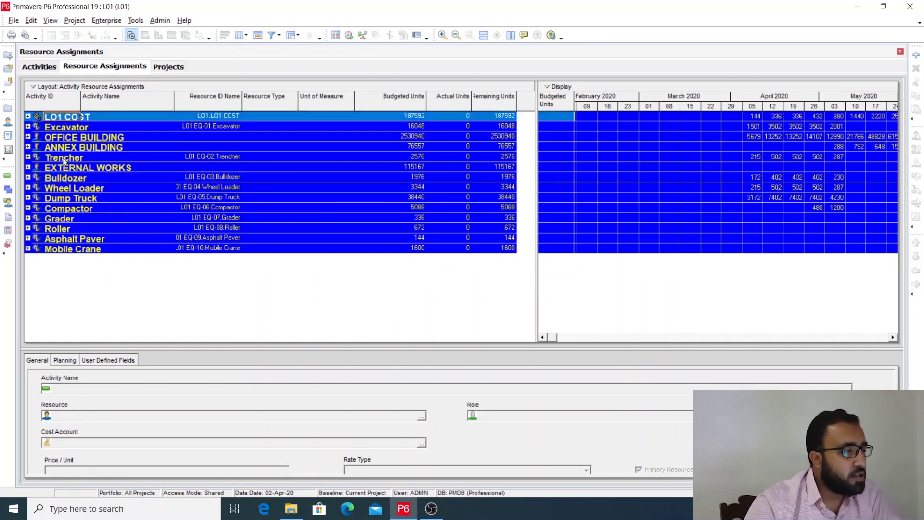
pyautogui.click(66, 128)
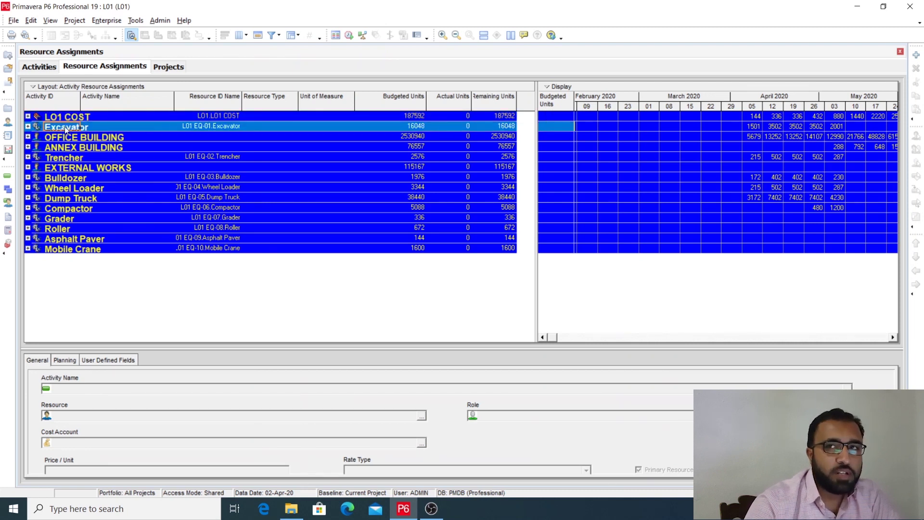
pyautogui.click(66, 138)
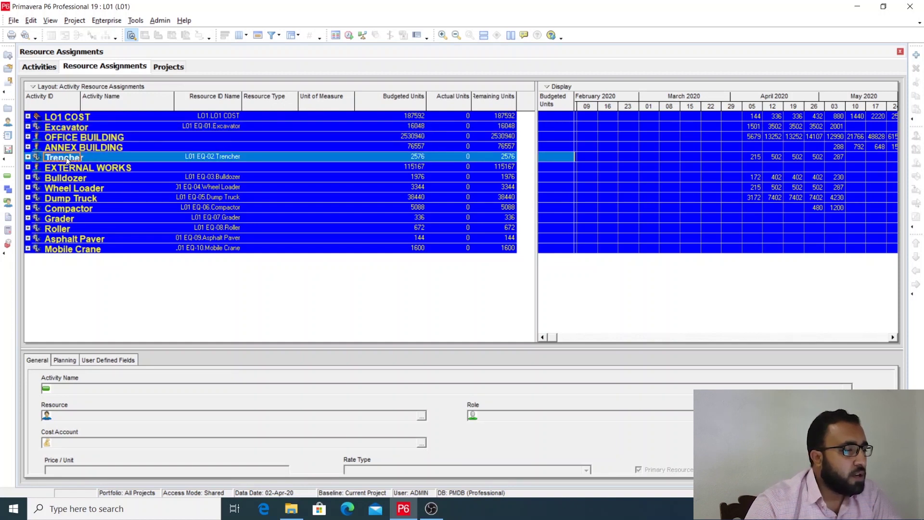
pyautogui.click(67, 159)
pyautogui.click(71, 179)
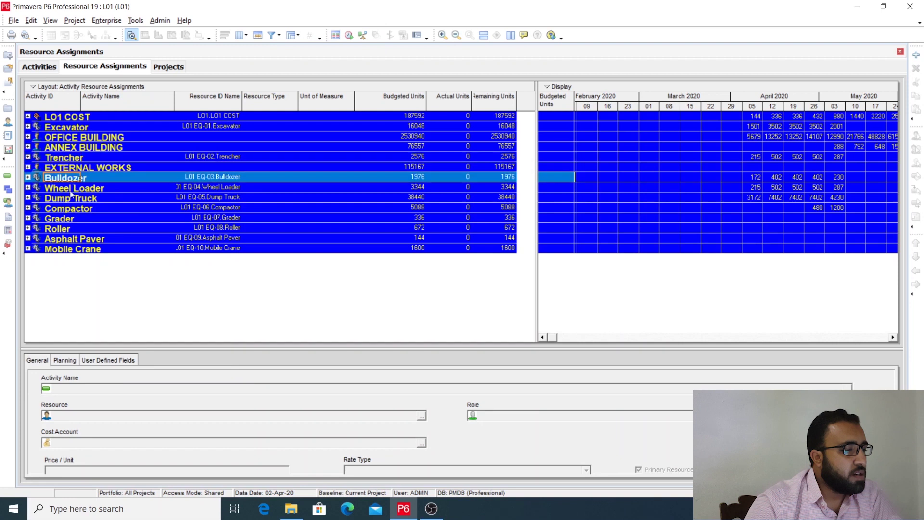
pyautogui.click(71, 190)
pyautogui.click(67, 200)
pyautogui.click(69, 218)
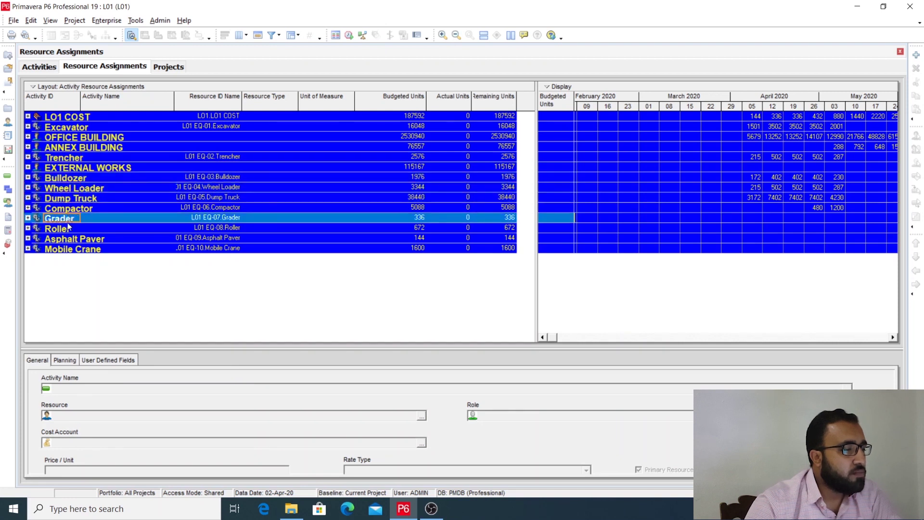
pyautogui.click(66, 229)
pyautogui.click(67, 240)
pyautogui.click(93, 250)
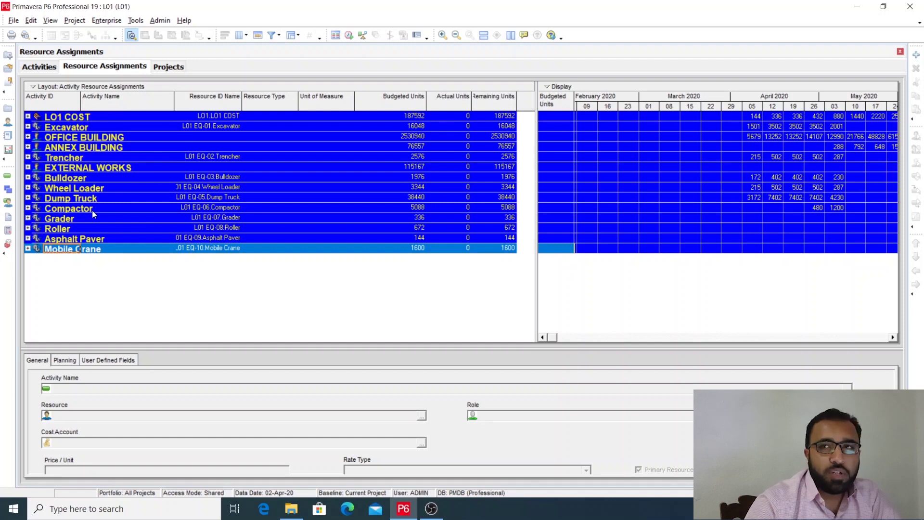
# Step: Expand the OFFICE BUILDING resource group and go through its divisions from DIVISION -02 to DIVISION -06
pyautogui.click(28, 138)
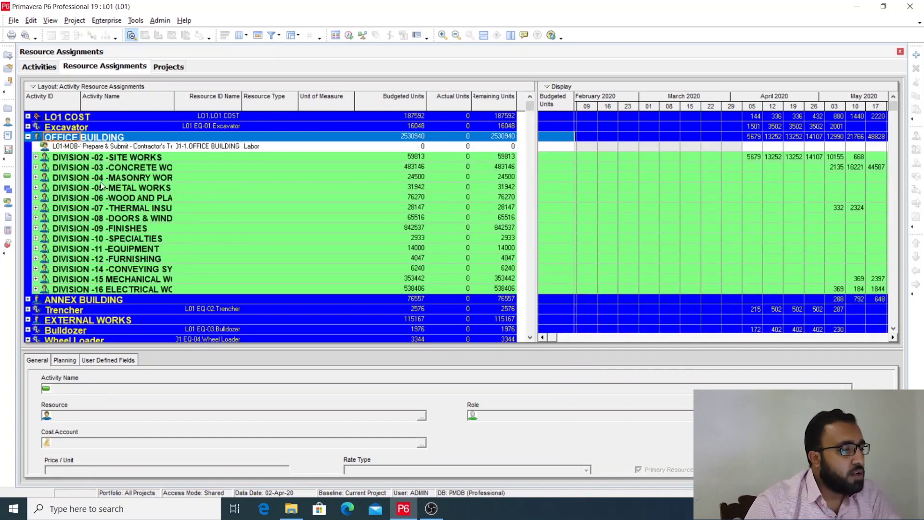
pyautogui.click(119, 160)
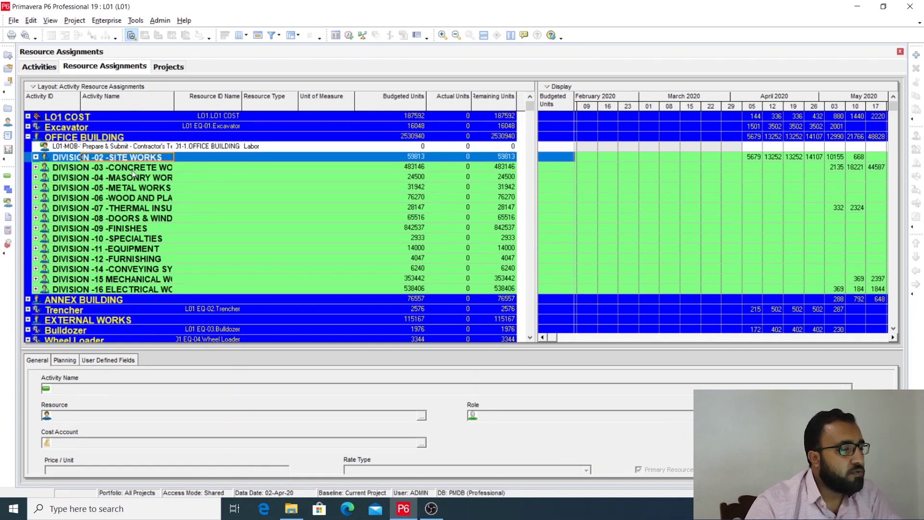
pyautogui.click(133, 170)
pyautogui.click(133, 178)
pyautogui.click(134, 188)
pyautogui.click(135, 199)
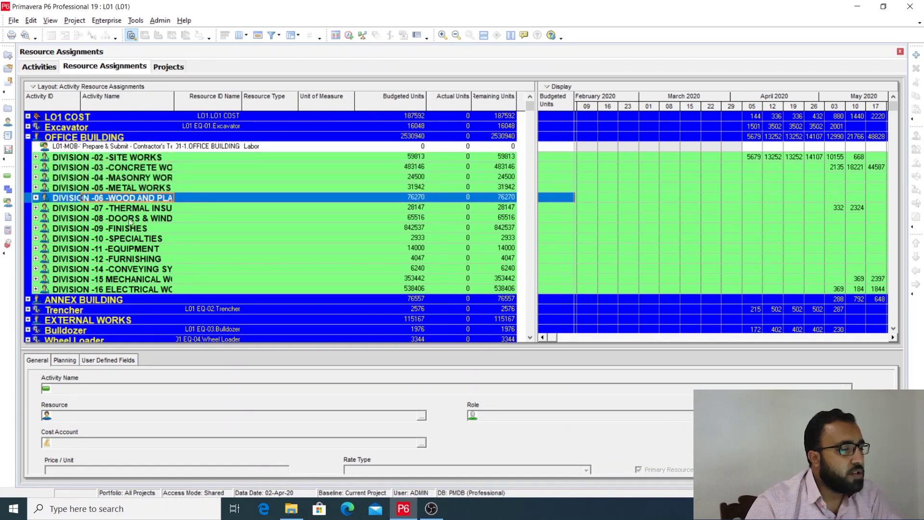
# Step: Expand DIVISION -02 -SITE WORKS and go through its compaction, backfilling and anti-termite treatment crews
pyautogui.doubleClick(122, 161)
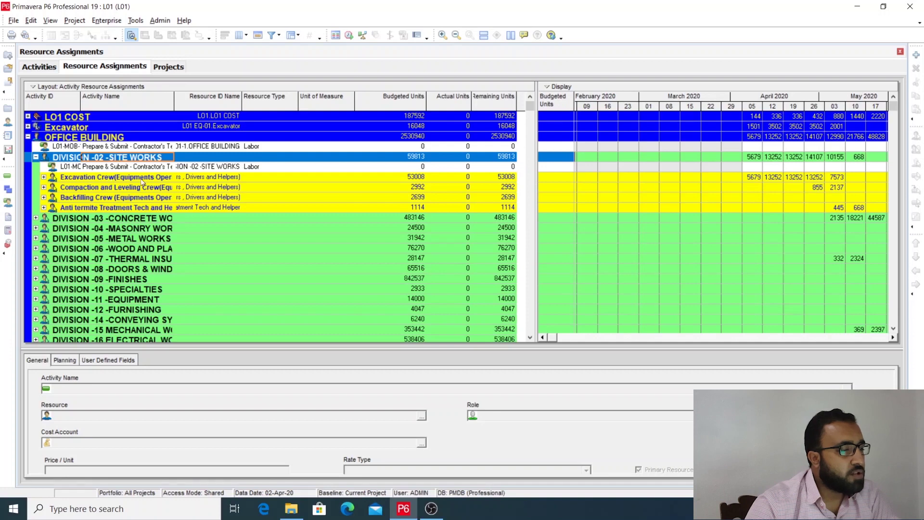
pyautogui.click(116, 190)
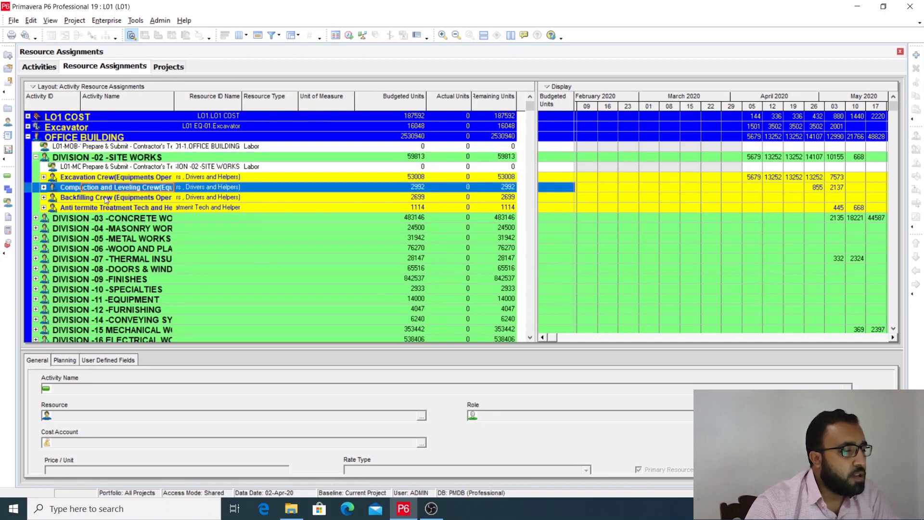
pyautogui.click(101, 199)
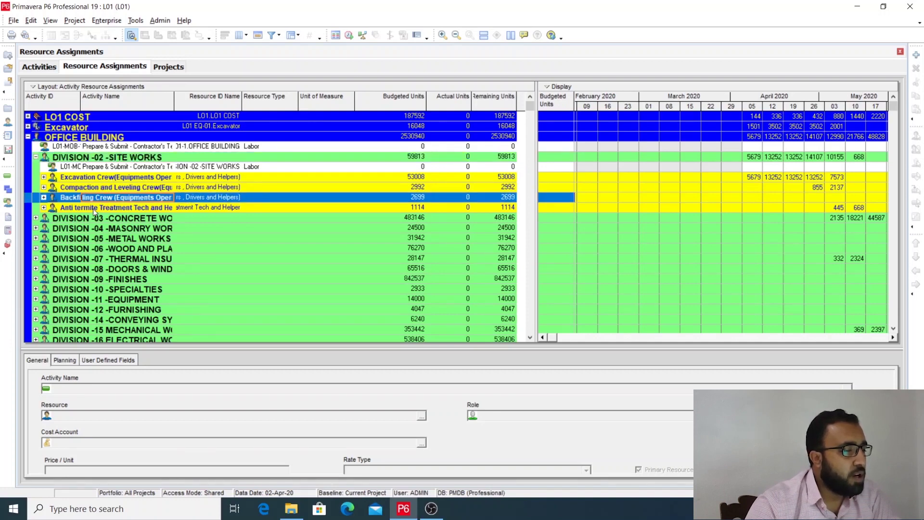
pyautogui.click(100, 210)
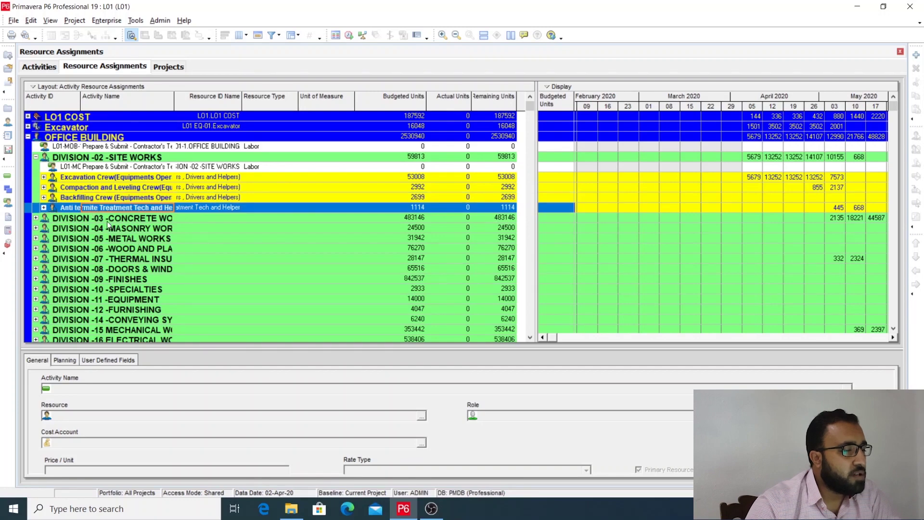
# Step: Expand the DIVISION -03 concrete works group and go through its shuttering carpenter, steel fixer and concrete casting crews
pyautogui.click(110, 222)
pyautogui.doubleClick(110, 221)
pyautogui.scroll(-2, 106, 221)
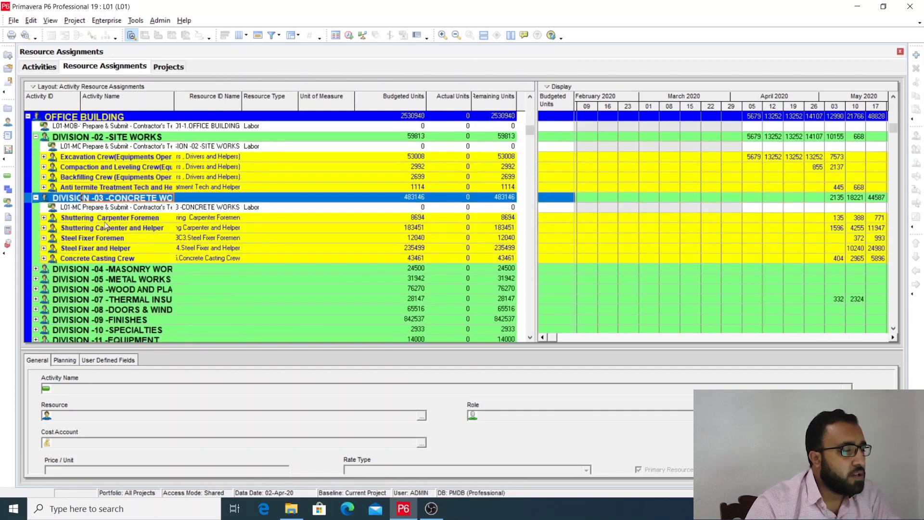
pyautogui.click(103, 219)
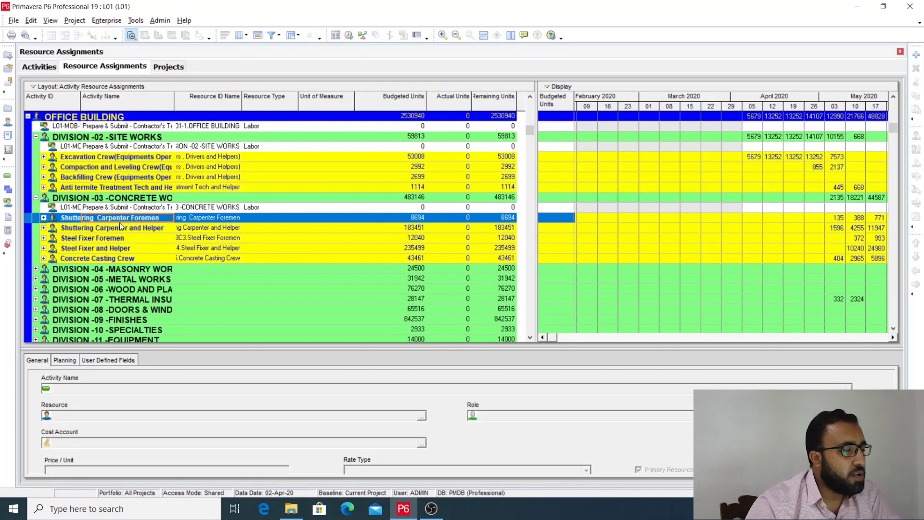
pyautogui.click(107, 229)
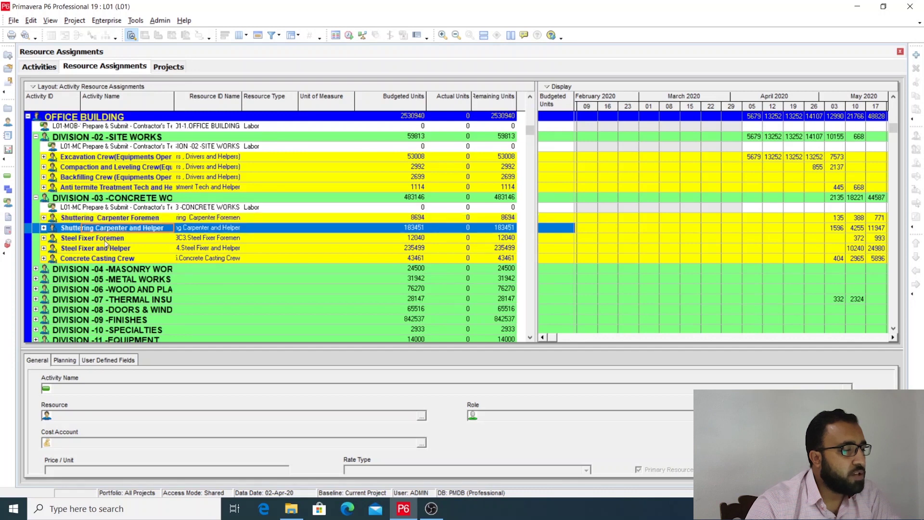
pyautogui.click(105, 240)
pyautogui.scroll(-1, 106, 241)
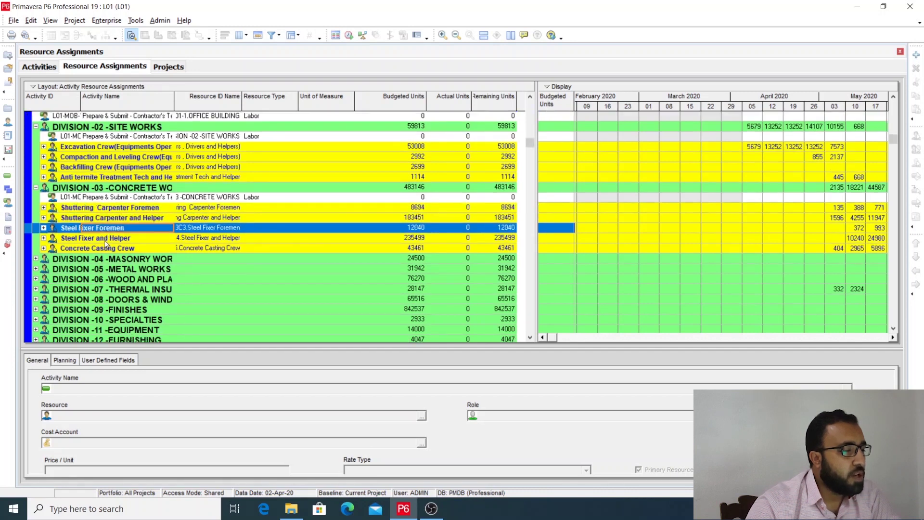
pyautogui.click(99, 239)
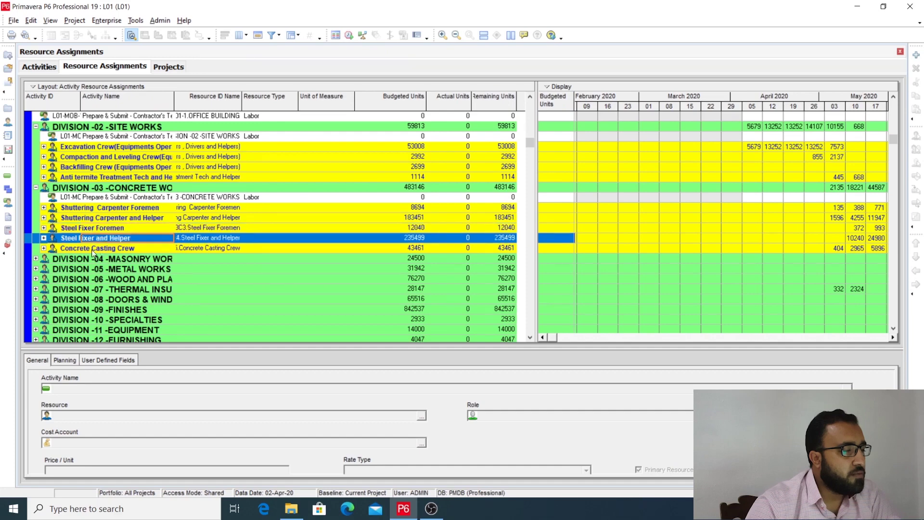
pyautogui.click(92, 249)
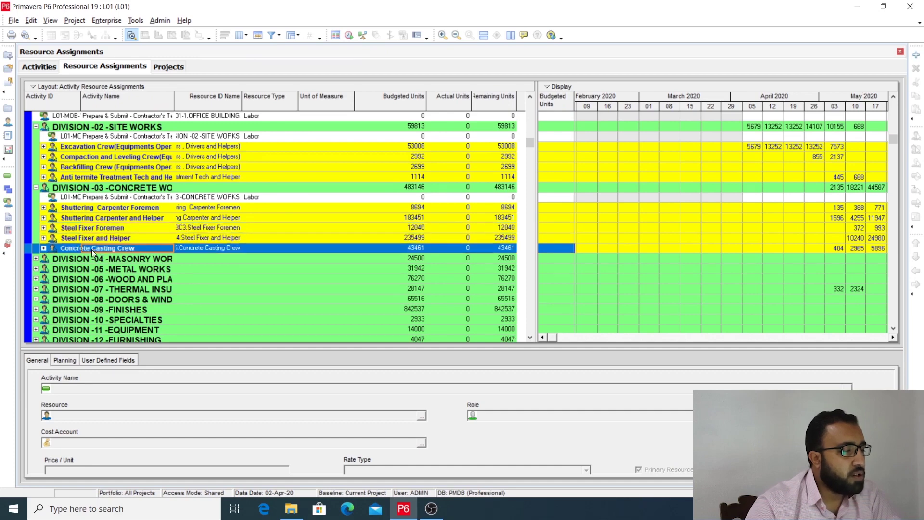
pyautogui.scroll(-6, 120, 273)
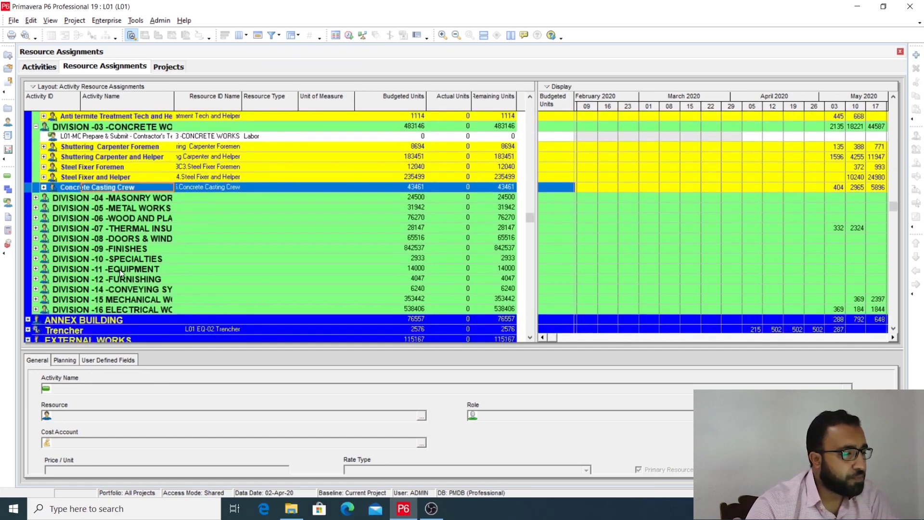
pyautogui.scroll(-1, 120, 274)
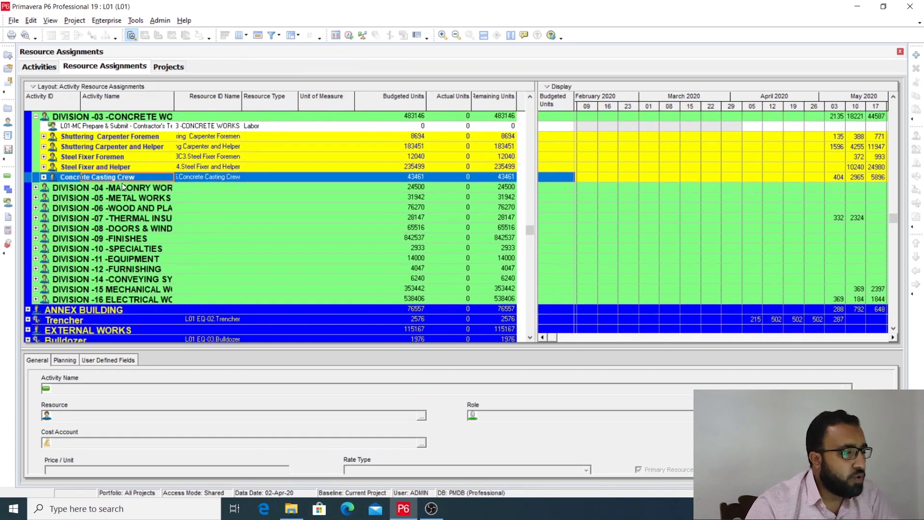
# Step: Expand the DIVISION -04 masonry works group and go through its concrete block mason foremen and helper crews
pyautogui.doubleClick(123, 188)
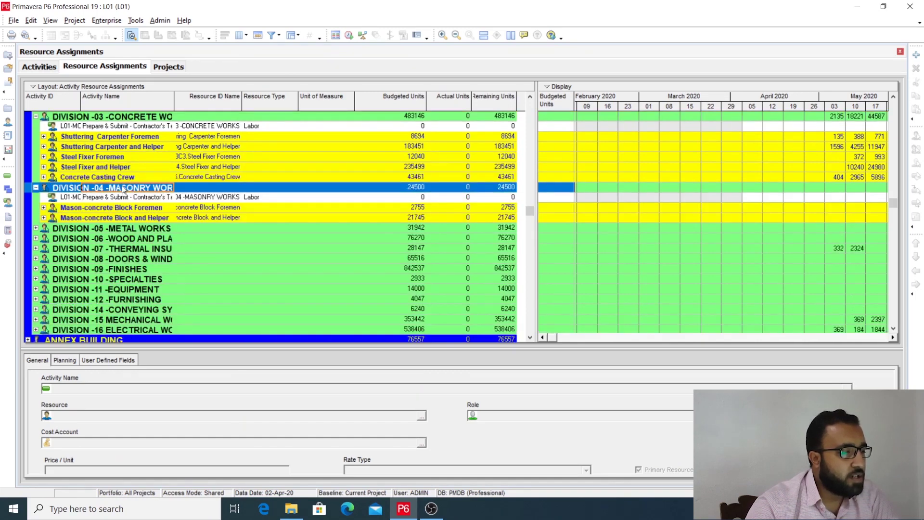
pyautogui.scroll(-1, 135, 221)
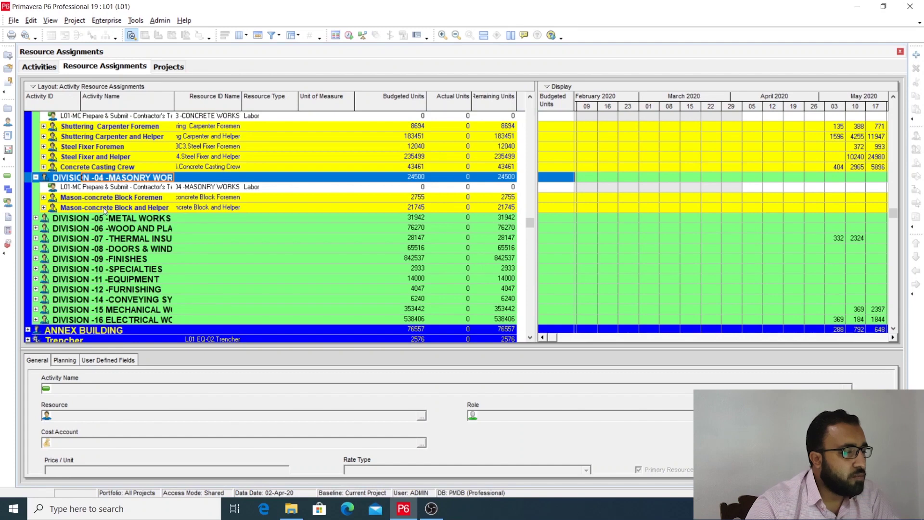
pyautogui.click(121, 200)
pyautogui.click(134, 211)
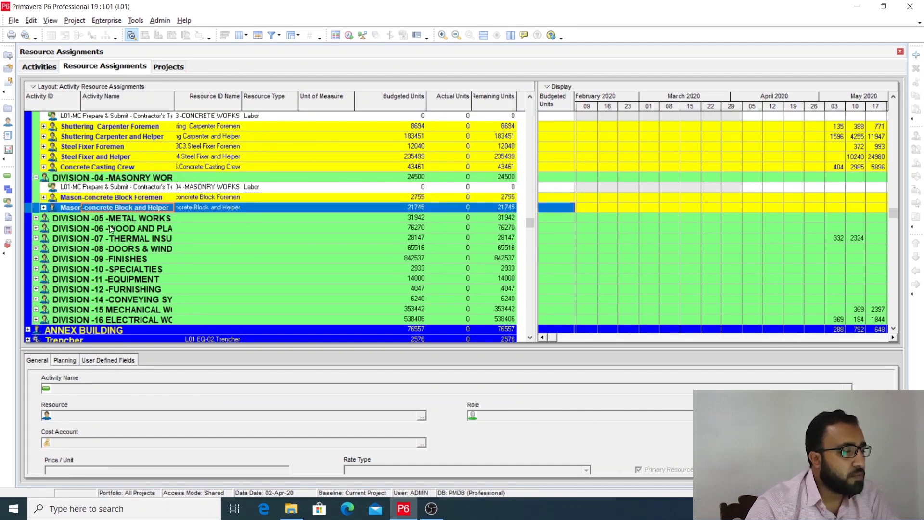
# Step: Expand the DIVISION -05 metal works group and go through its foremen, technician and helper crews
pyautogui.doubleClick(118, 218)
pyautogui.scroll(-2, 128, 247)
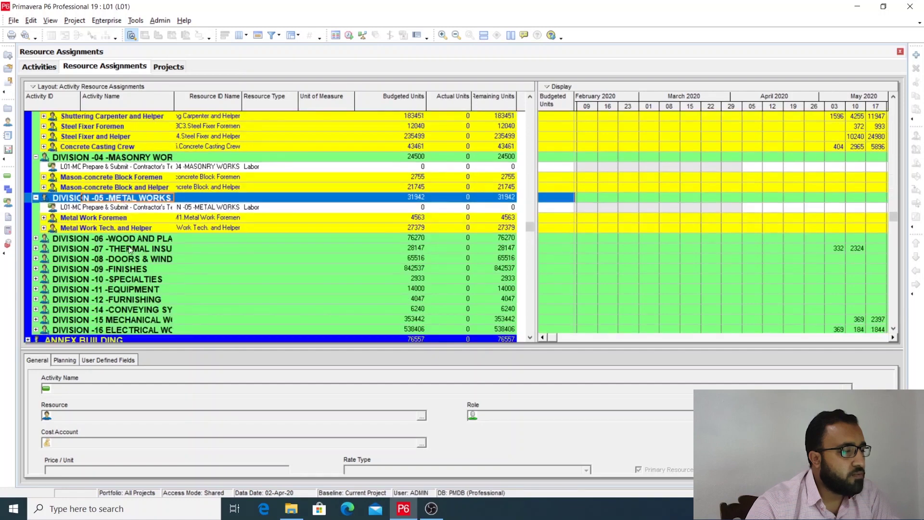
pyautogui.click(106, 218)
pyautogui.click(105, 229)
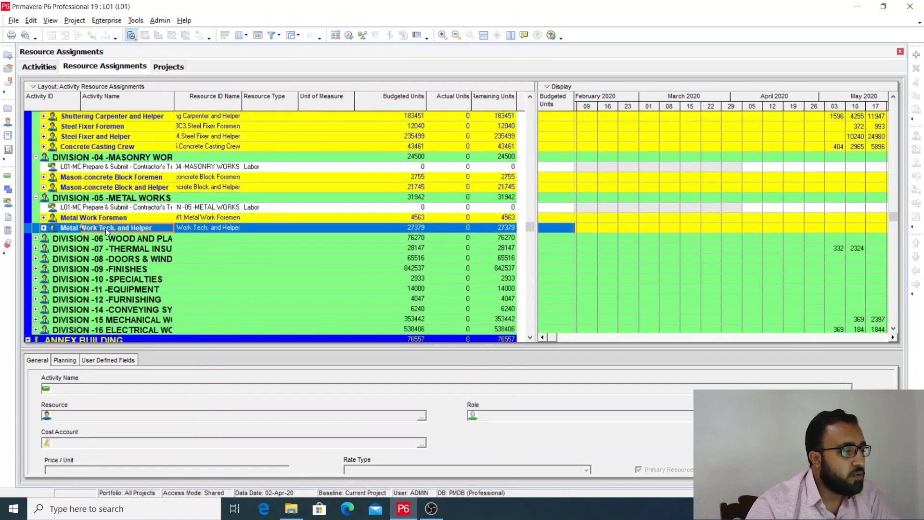
# Step: Expand the DIVISION -06 wood and plastic, DIVISION -07 thermal insulation and DIVISION -08 doors and windows groups to view their crews
pyautogui.scroll(-5, 124, 254)
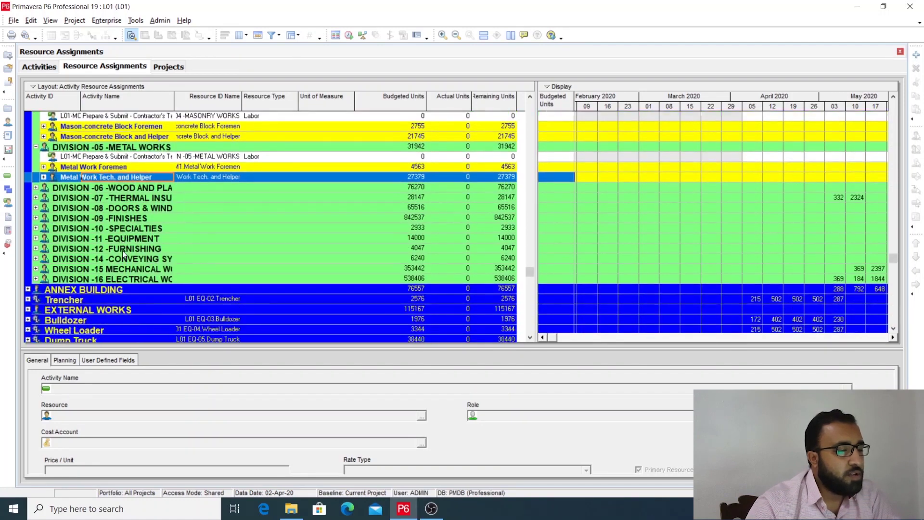
pyautogui.doubleClick(135, 188)
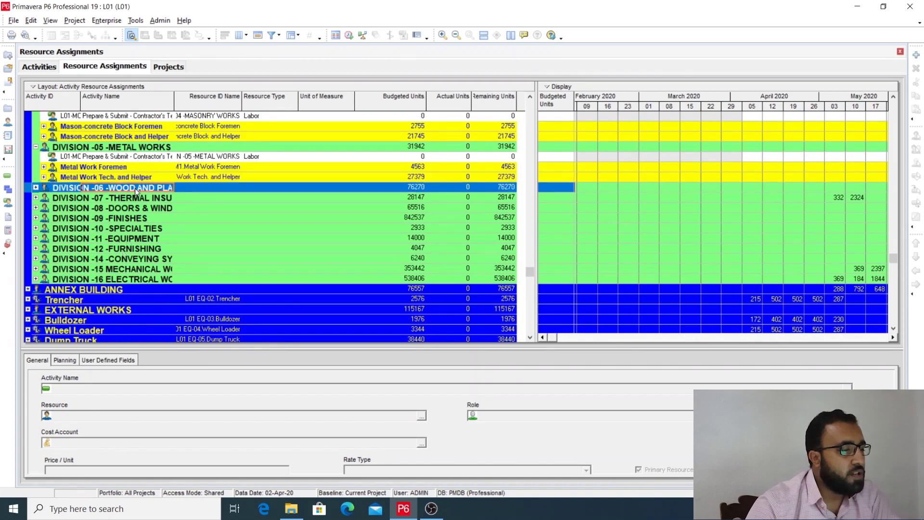
pyautogui.scroll(-1, 113, 227)
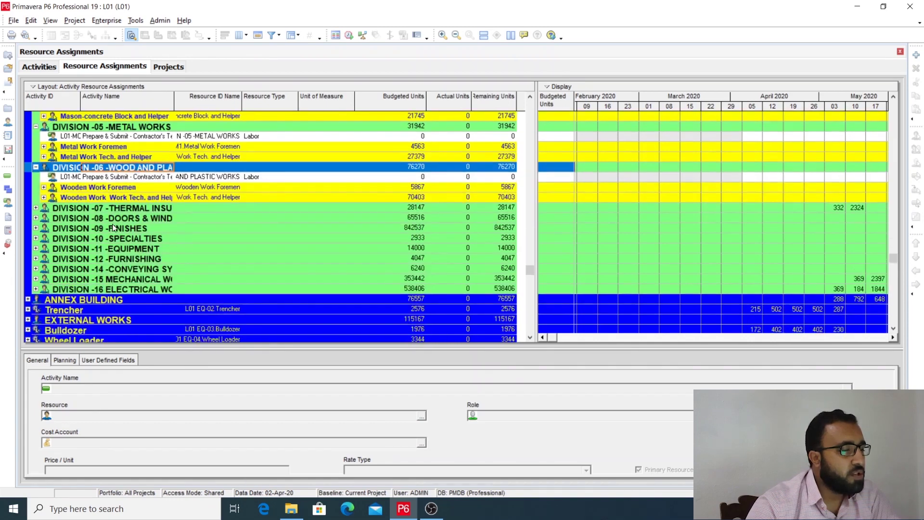
pyautogui.doubleClick(126, 208)
pyautogui.scroll(-1, 126, 212)
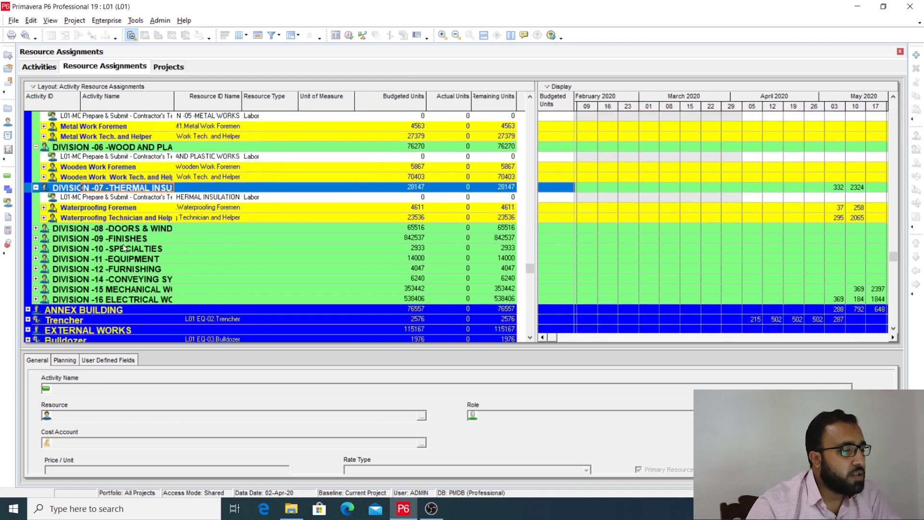
pyautogui.click(124, 228)
pyautogui.doubleClick(122, 227)
pyautogui.scroll(-3, 123, 227)
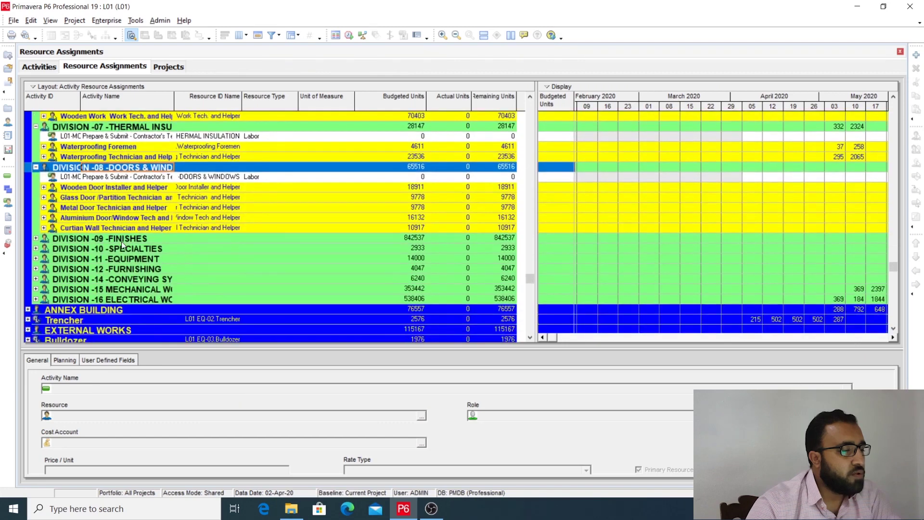
# Step: Expand the DIVISION -09 finishes group and go through its crews from plaster work foremen to wooden parquet flooring
pyautogui.click(122, 238)
pyautogui.doubleClick(122, 239)
pyautogui.scroll(-6, 122, 238)
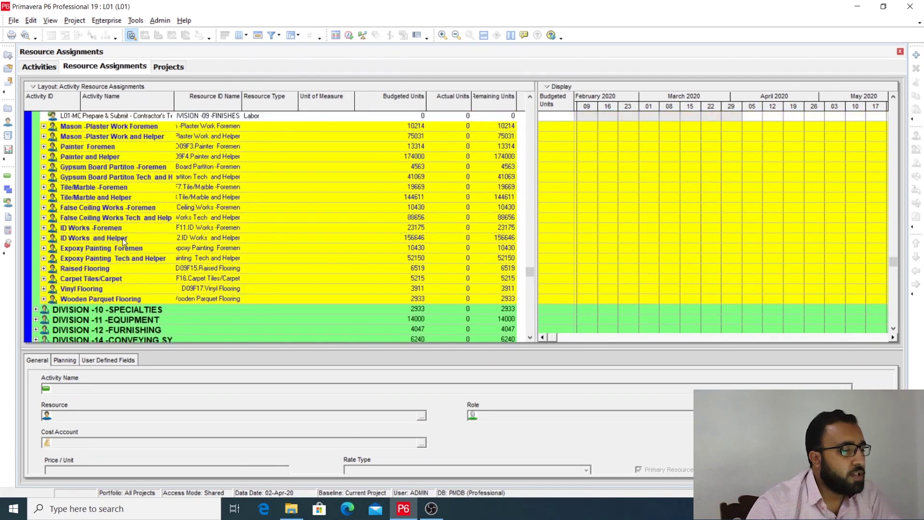
pyautogui.click(103, 127)
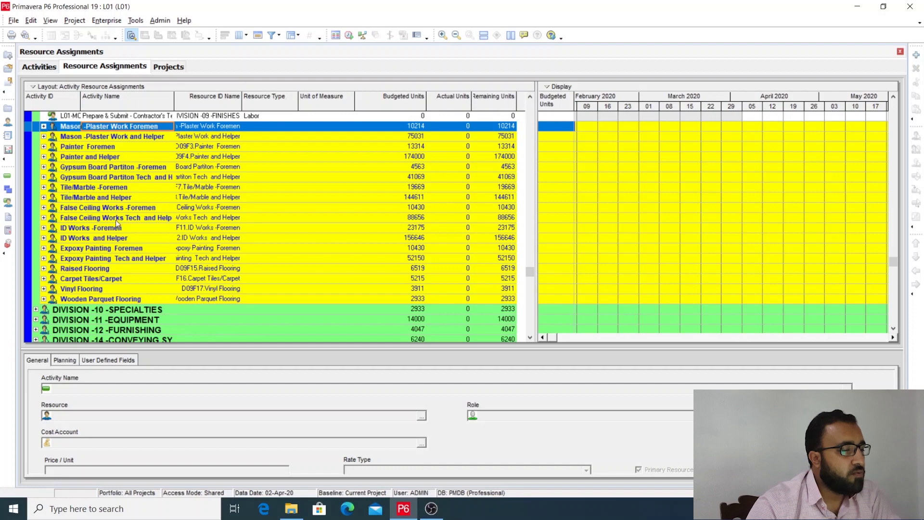
pyautogui.scroll(-2, 115, 296)
pyautogui.scroll(-1, 137, 253)
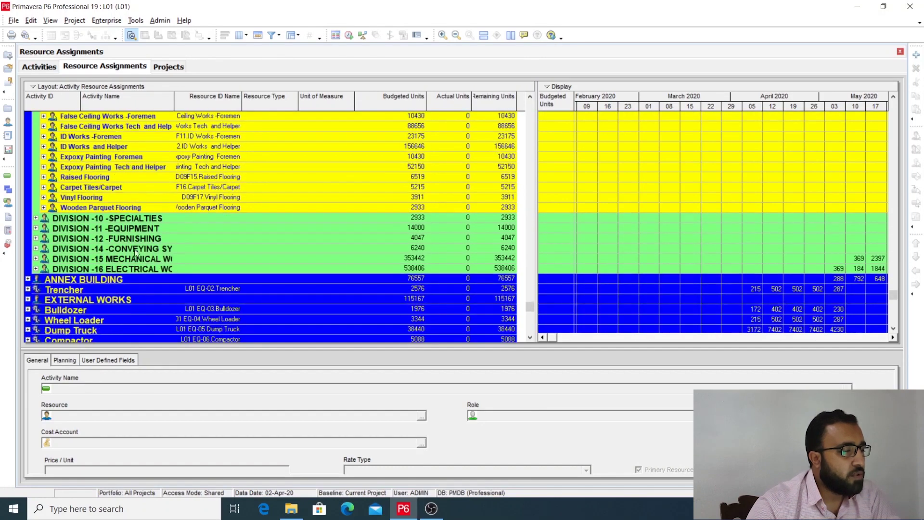
# Step: Expand the DIVISION -10 specialties, -11 equipment, -12 furnishing and -14 conveying system groups to view their installers and technicians
pyautogui.doubleClick(138, 219)
pyautogui.scroll(-1, 123, 284)
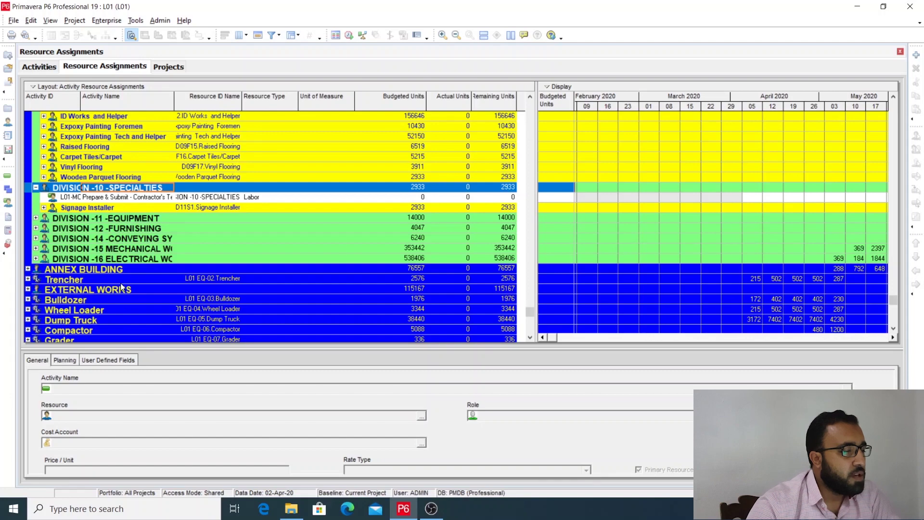
pyautogui.doubleClick(132, 227)
pyautogui.doubleClick(132, 219)
pyautogui.scroll(-1, 126, 289)
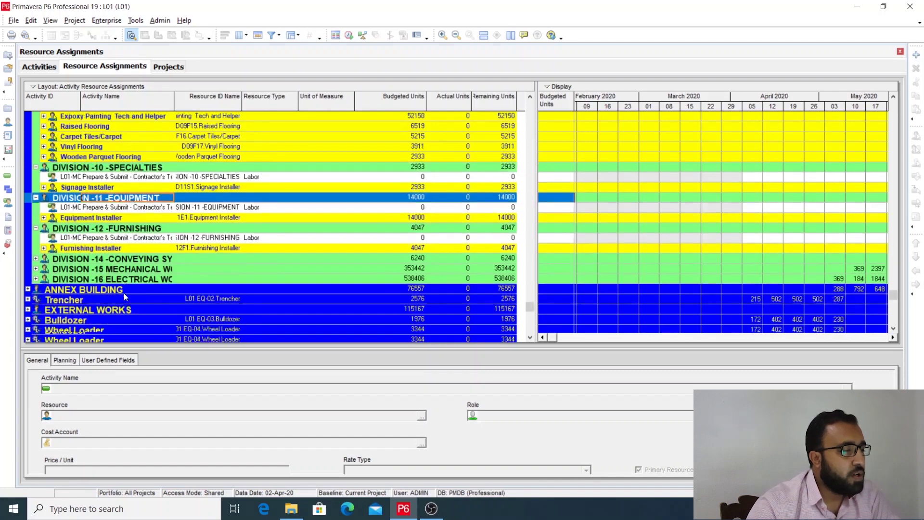
pyautogui.scroll(-1, 125, 293)
pyautogui.doubleClick(128, 249)
pyautogui.scroll(-1, 127, 251)
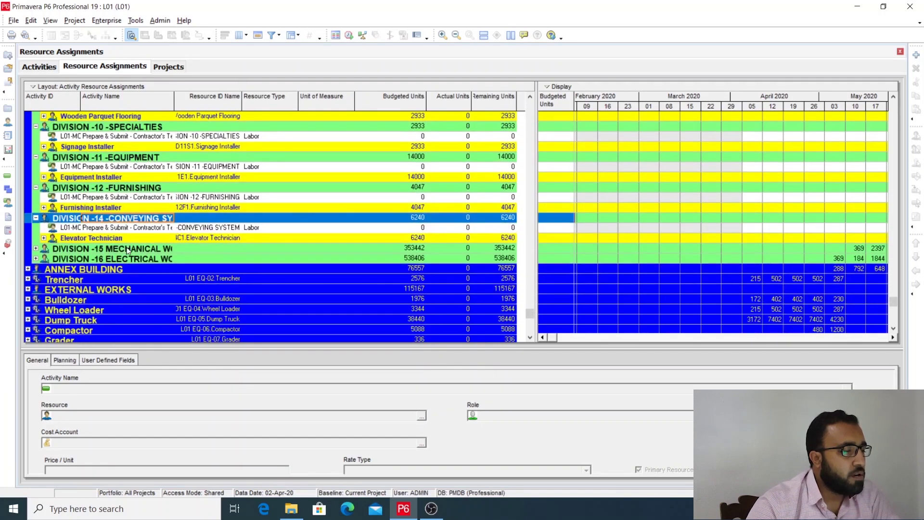
# Step: Expand the DIVISION -15 mechanical and DIVISION -16 electrical works groups and go through their trade crews
pyautogui.doubleClick(127, 249)
pyautogui.scroll(-2, 128, 251)
pyautogui.doubleClick(127, 259)
pyautogui.scroll(-1, 128, 261)
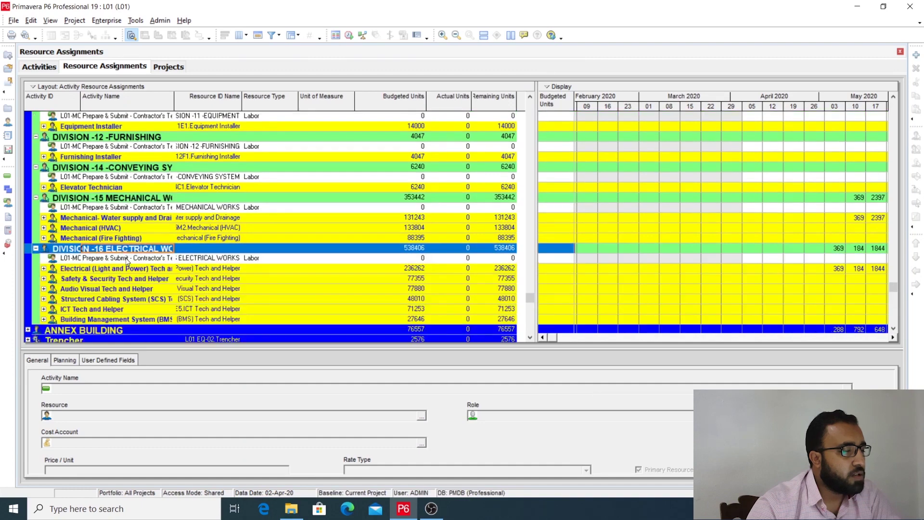
pyautogui.scroll(-3, 127, 261)
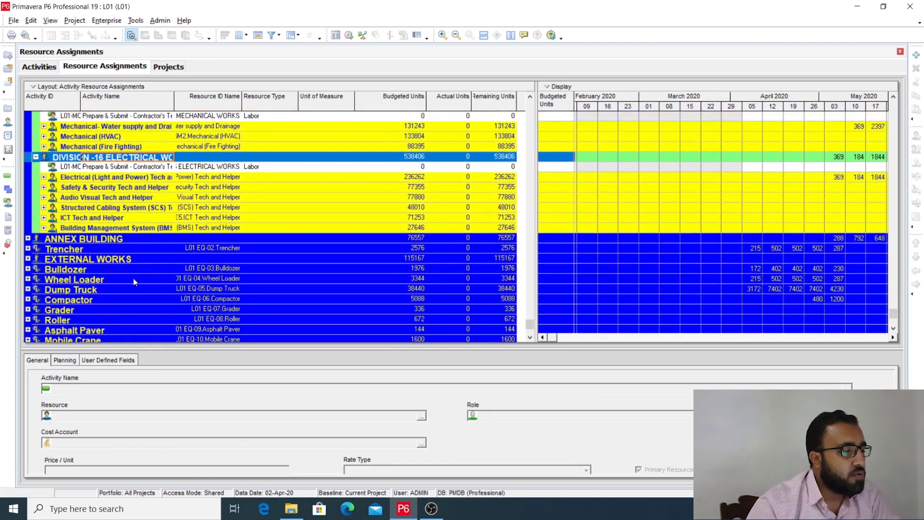
# Step: Collapse the OFFICE BUILDING group, widen the assignments table slightly and select the ANNEX BUILDING group
pyautogui.scroll(15, 134, 278)
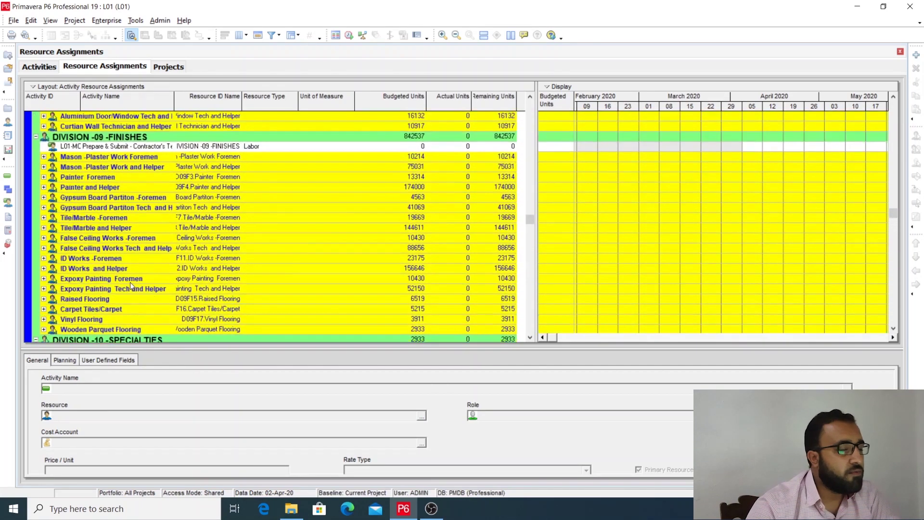
pyautogui.scroll(15, 130, 282)
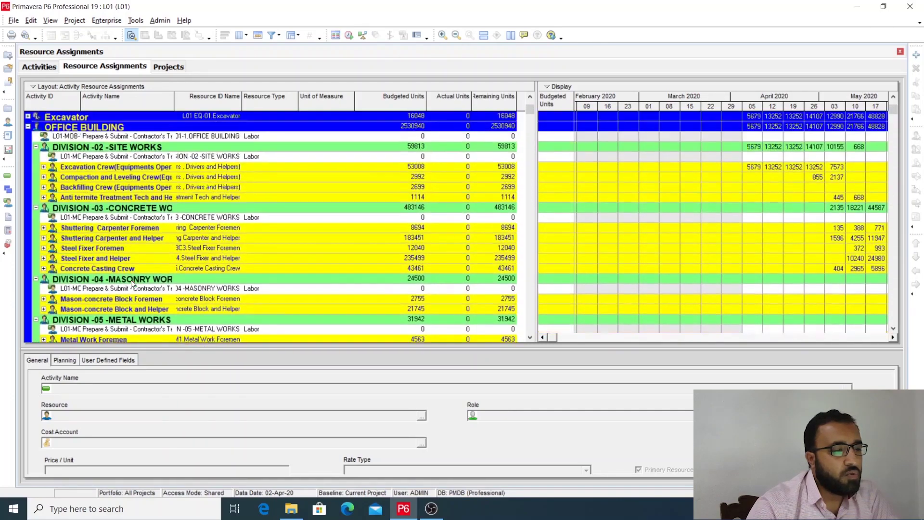
pyautogui.scroll(1, 132, 283)
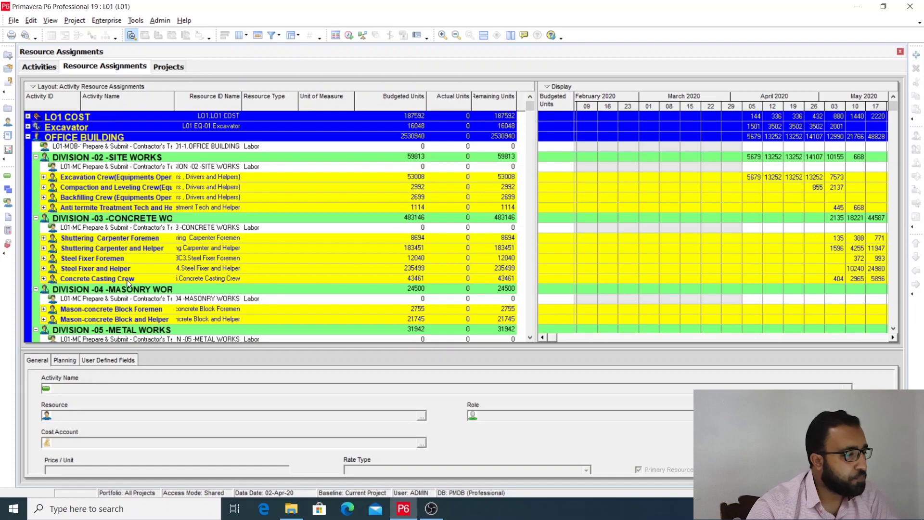
pyautogui.click(28, 138)
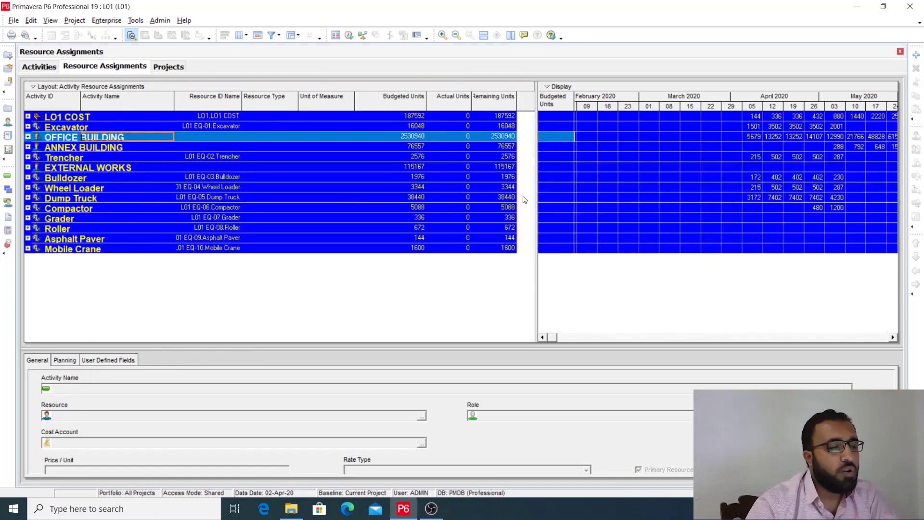
pyautogui.moveTo(535, 189); pyautogui.dragTo(557, 189)
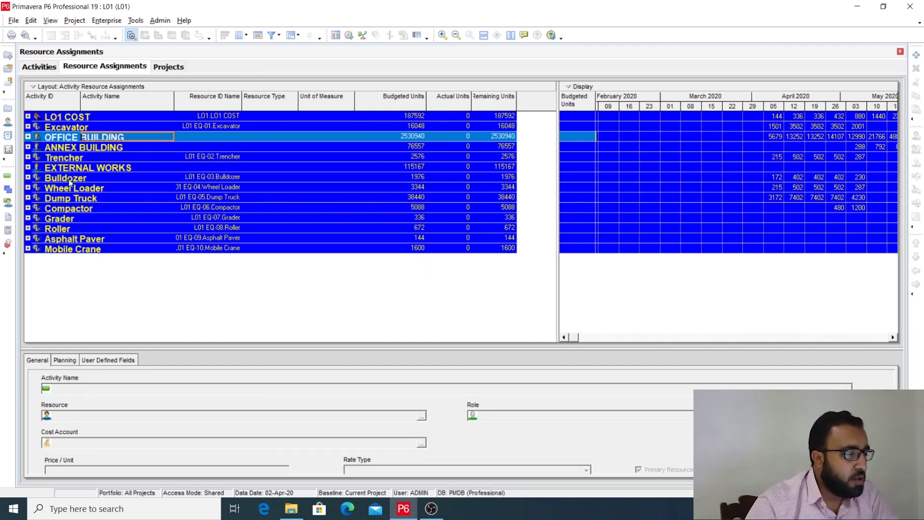
pyautogui.click(85, 147)
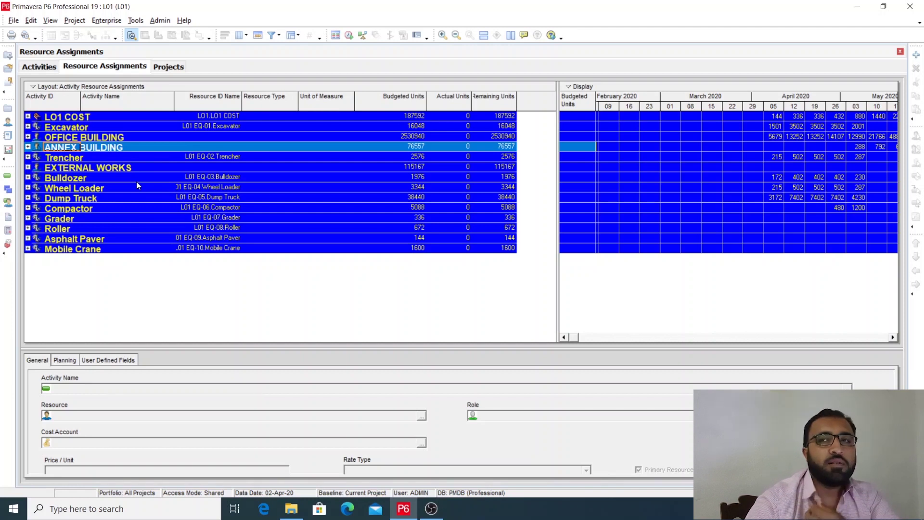
# Step: Start a resource assignment filter with Resource Type as its parameter
pyautogui.click(272, 36)
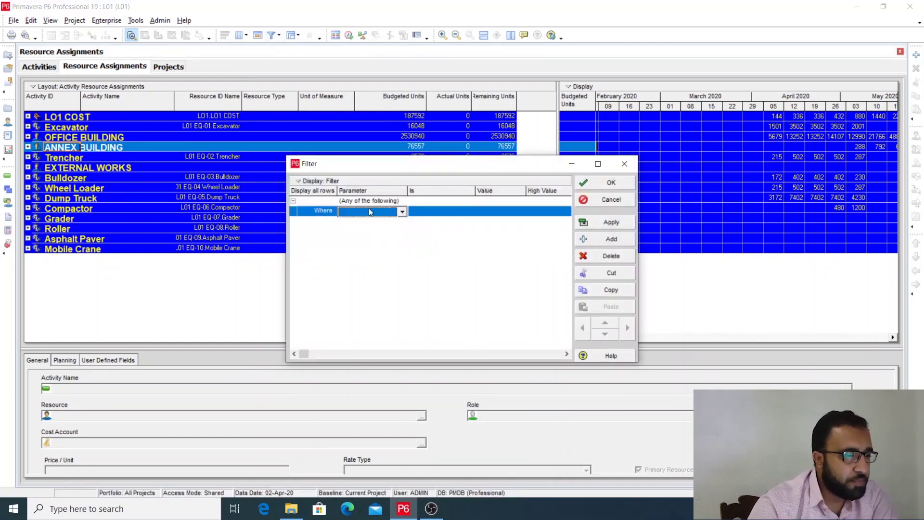
pyautogui.click(383, 212)
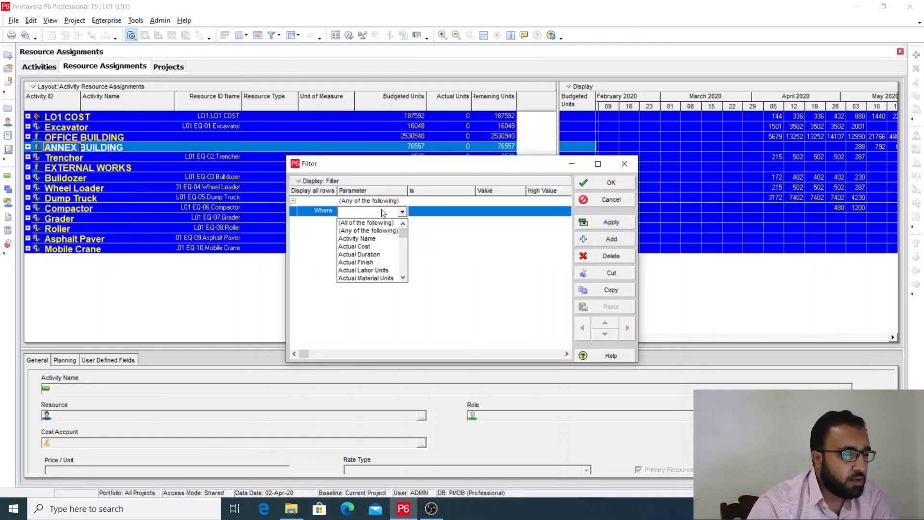
pyautogui.press('r')
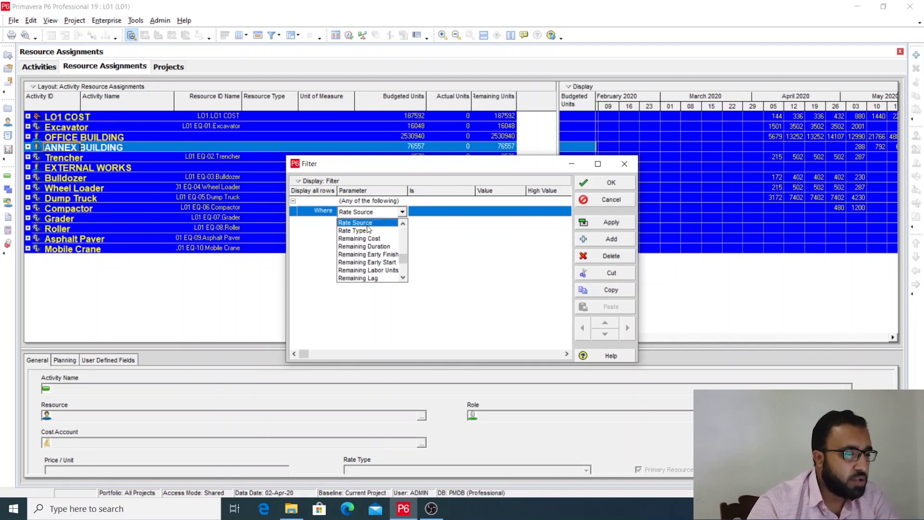
pyautogui.scroll(-1, 372, 278)
pyautogui.scroll(-2, 372, 278)
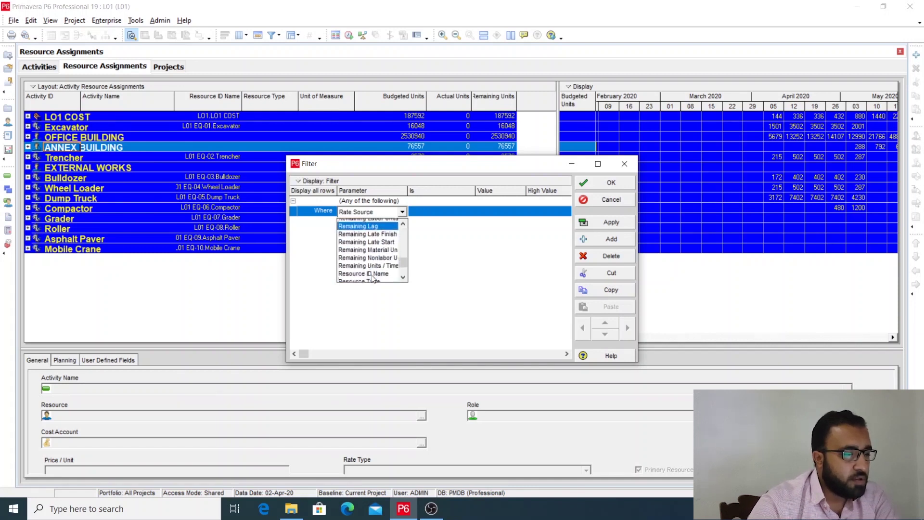
pyautogui.click(367, 266)
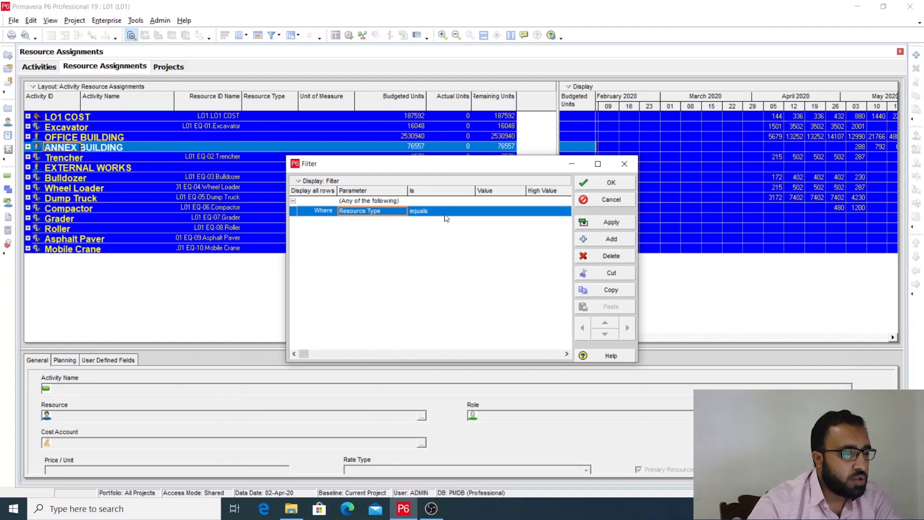
# Step: Set the Resource Type filter value to Labor and apply it to the assignments
pyautogui.click(511, 214)
pyautogui.click(487, 222)
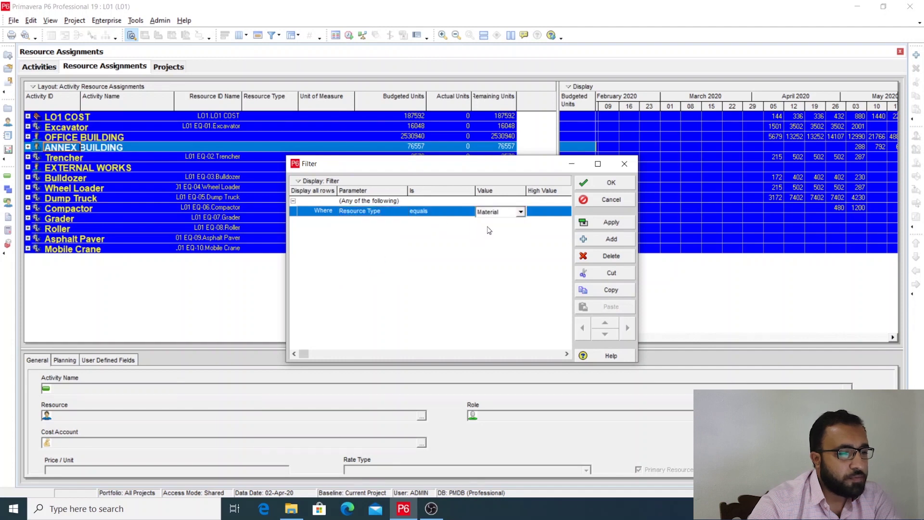
pyautogui.click(503, 211)
pyautogui.click(491, 222)
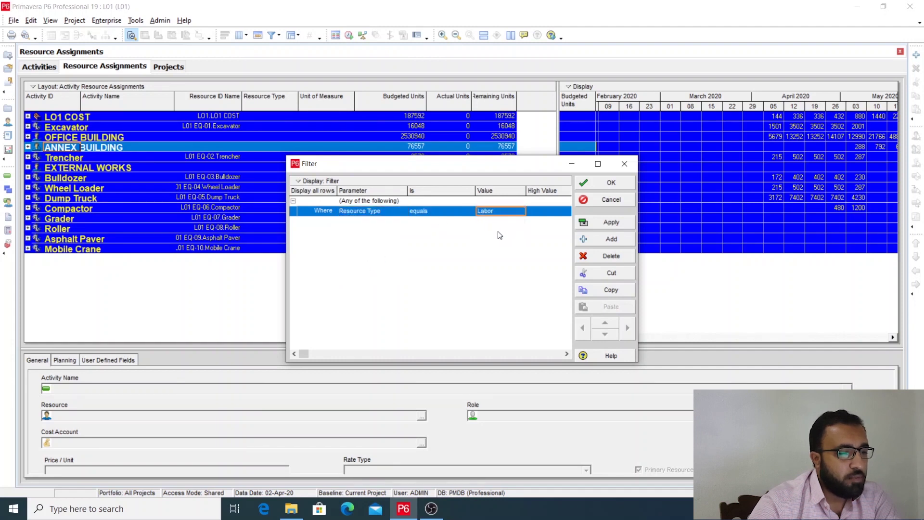
pyautogui.click(610, 222)
pyautogui.click(611, 185)
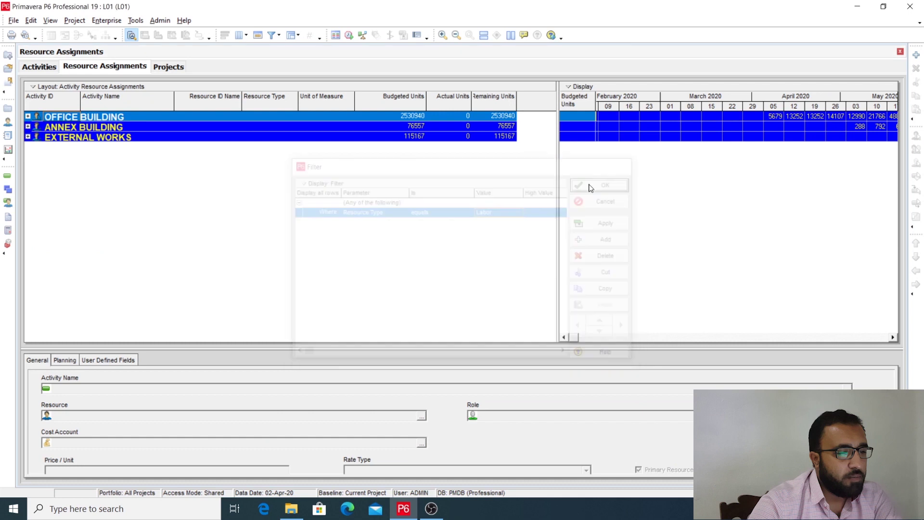
# Step: Expand OFFICE BUILDING in the labor-only list and open its DIVISION -02 -SITE WORKS group to view the crews
pyautogui.rightClick(28, 121)
pyautogui.press('Escape')
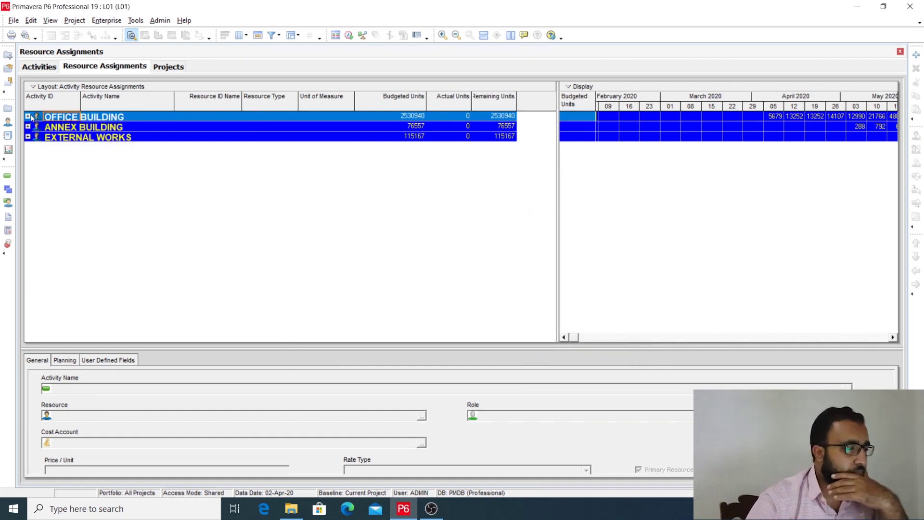
pyautogui.click(28, 117)
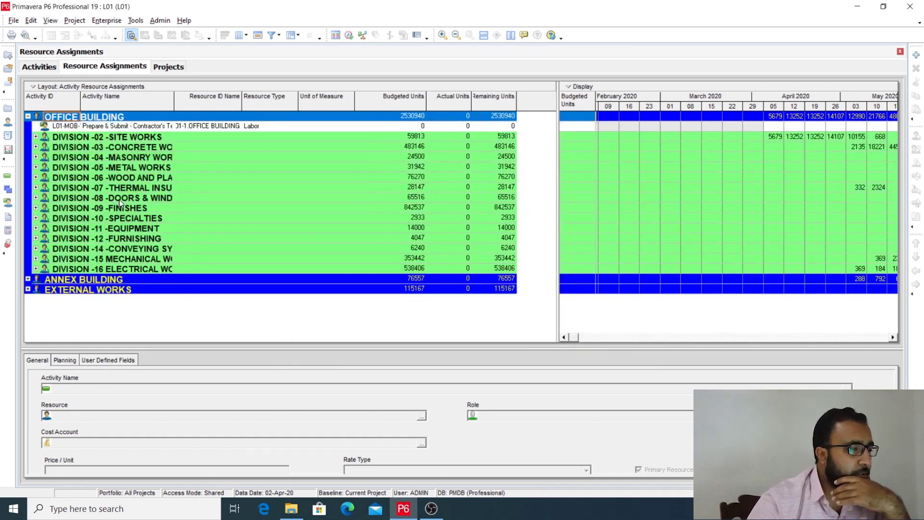
pyautogui.doubleClick(139, 140)
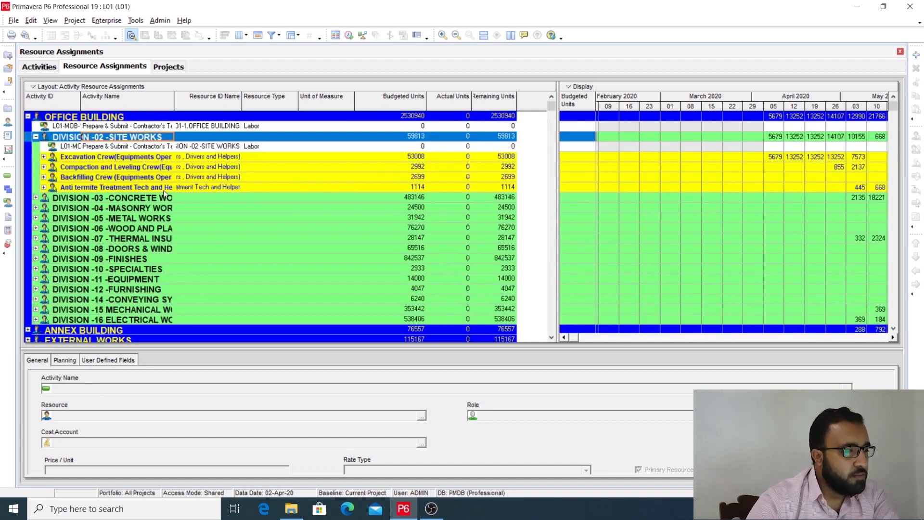
# Step: Expand the DIVISION -03 -CONCRETE WORKS group under OFFICE BUILDING to view its labor resources
pyautogui.scroll(-1, 303, 256)
pyautogui.scroll(1, 303, 256)
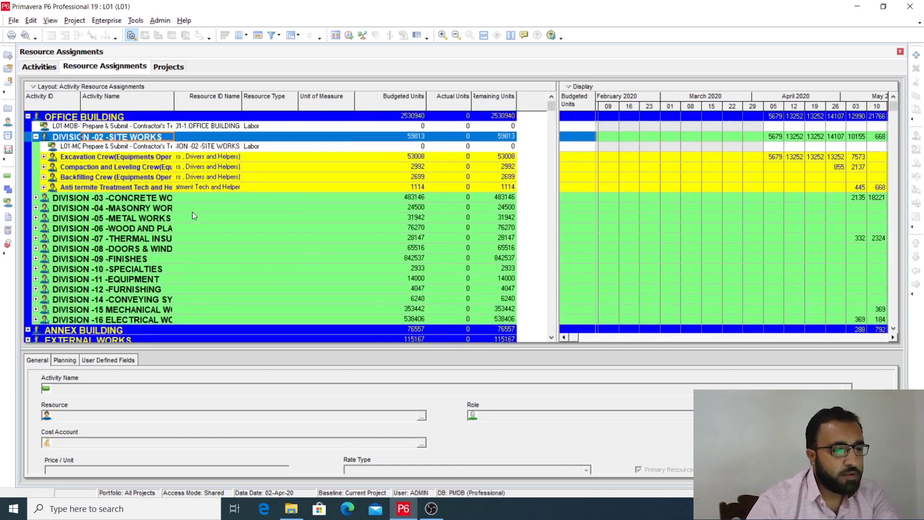
pyautogui.doubleClick(163, 200)
# Step: Expand the ANNEX BUILDING and EXTERNAL WORKS groups to view their labor divisions
pyautogui.scroll(-7, 159, 253)
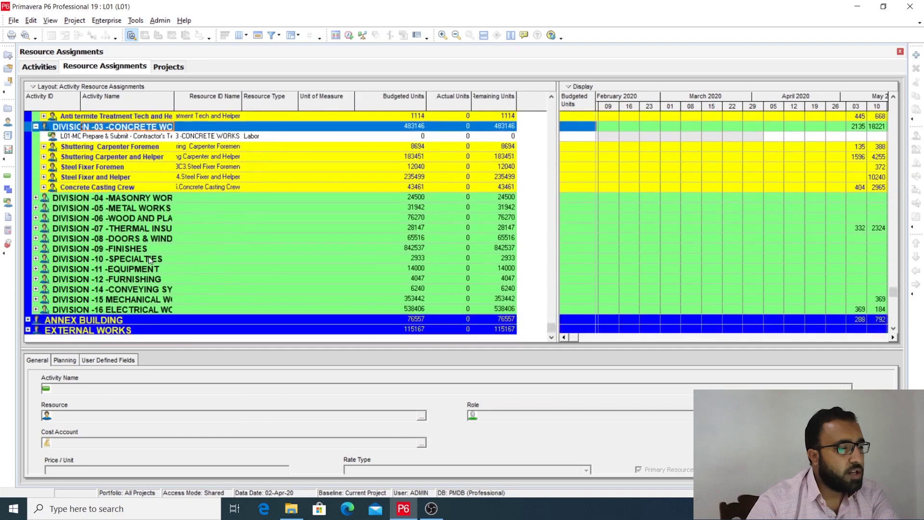
pyautogui.doubleClick(55, 320)
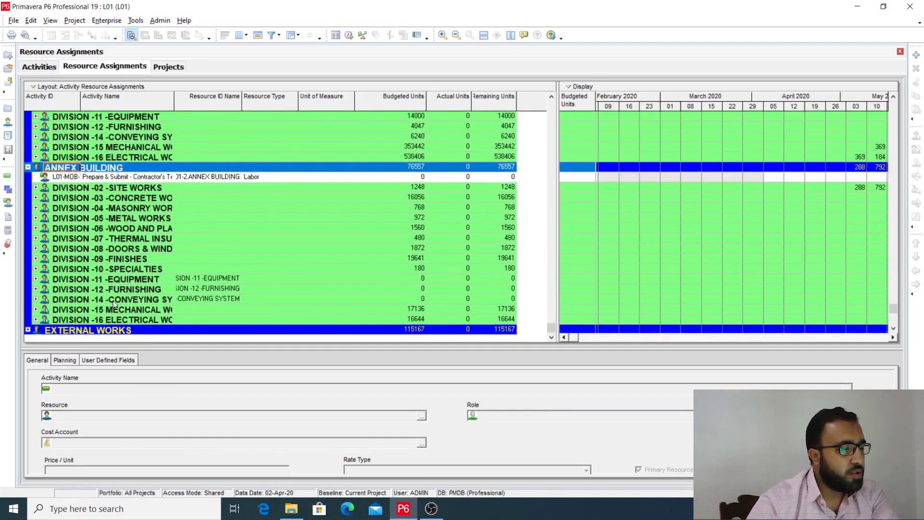
pyautogui.click(84, 321)
pyautogui.doubleClick(90, 319)
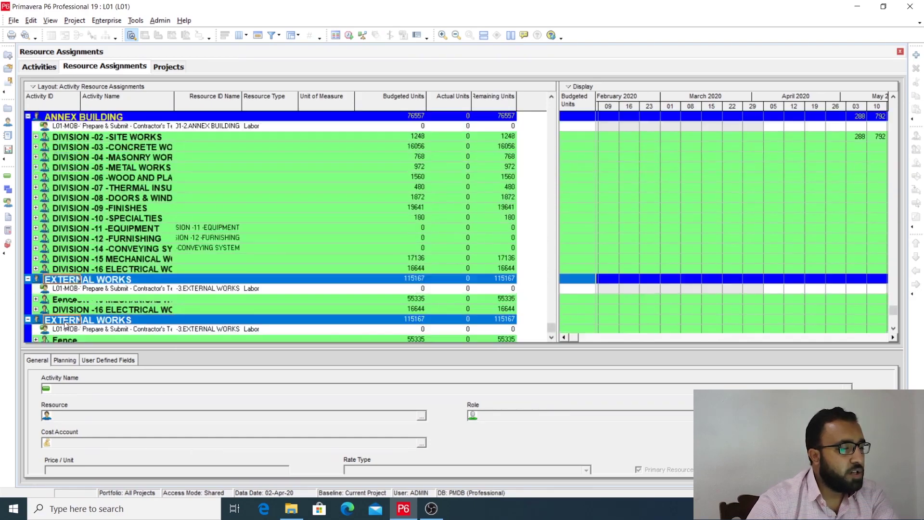
# Step: Under OFFICE BUILDING, expand DIVISION -04 (masonry), -05 (metal works) and -06 (wood and plastic) to view their foremen and helpers
pyautogui.scroll(10, 96, 321)
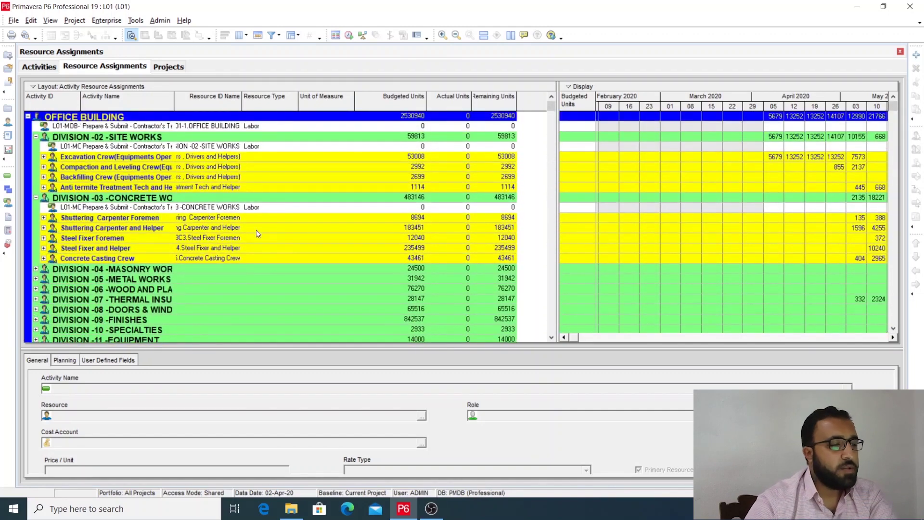
pyautogui.doubleClick(158, 270)
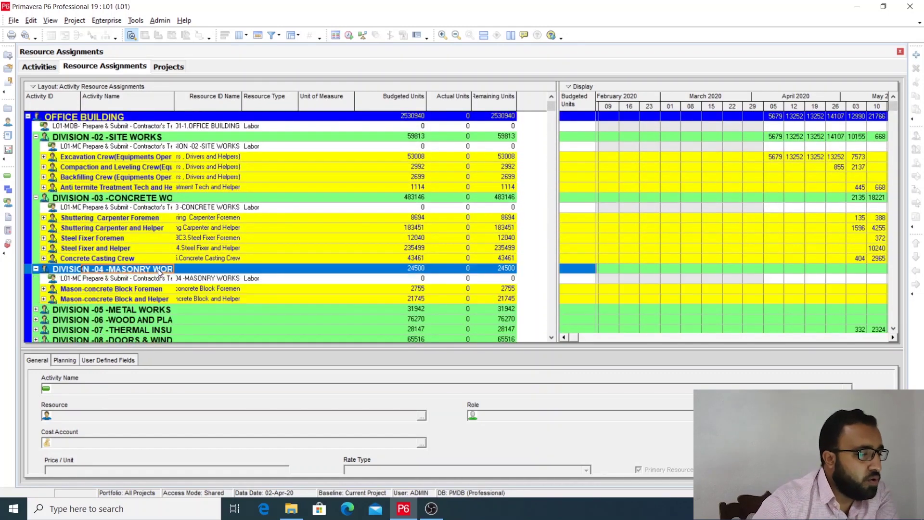
pyautogui.scroll(-2, 157, 270)
pyautogui.doubleClick(156, 268)
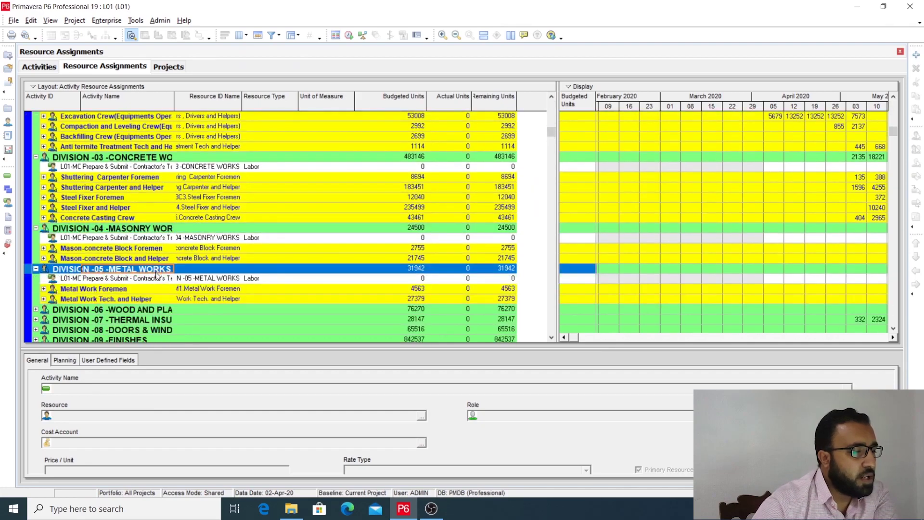
pyautogui.scroll(-2, 157, 276)
pyautogui.doubleClick(149, 270)
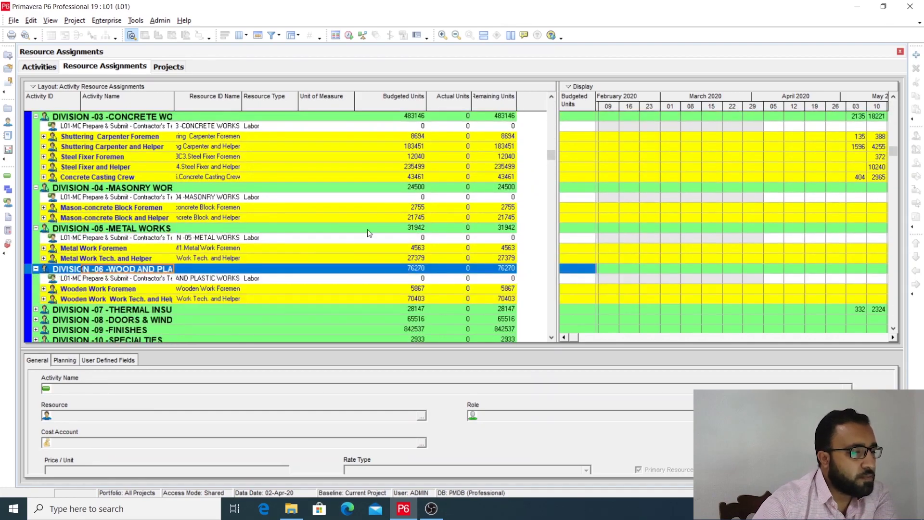
# Step: Examine the Excavation, Compaction and Leveling, and Backfilling crews in turn under the OFFICE BUILDING site works division
pyautogui.scroll(4, 517, 135)
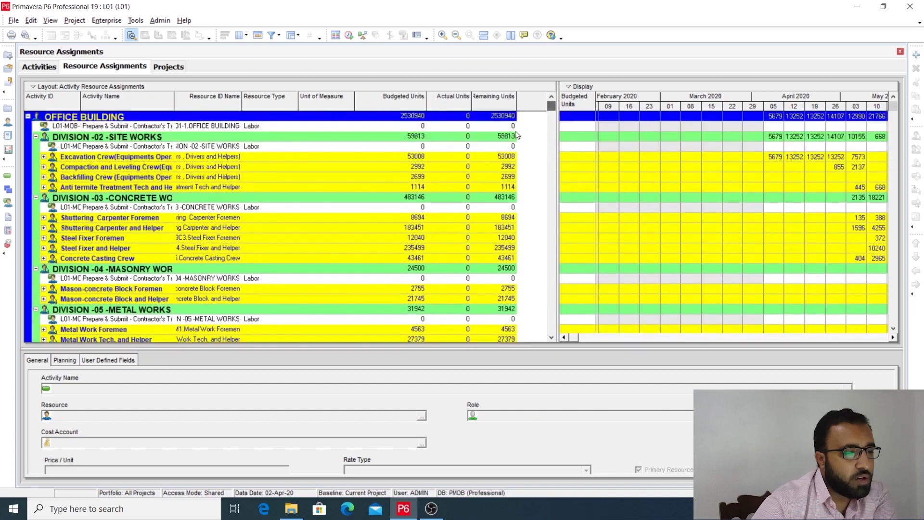
pyautogui.click(86, 161)
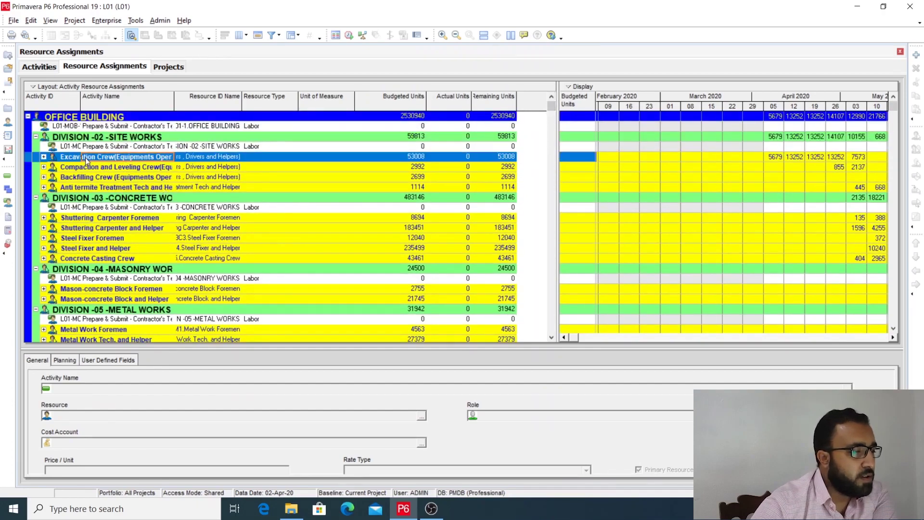
pyautogui.click(87, 169)
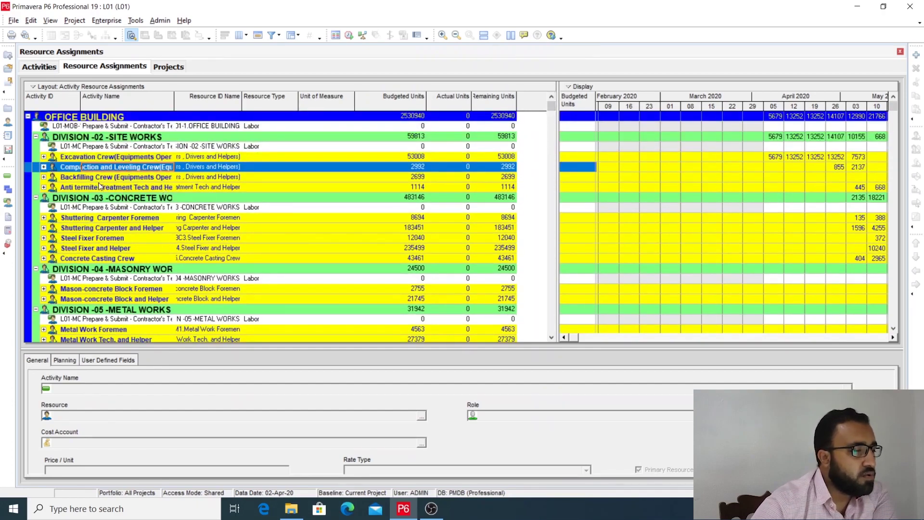
pyautogui.click(99, 179)
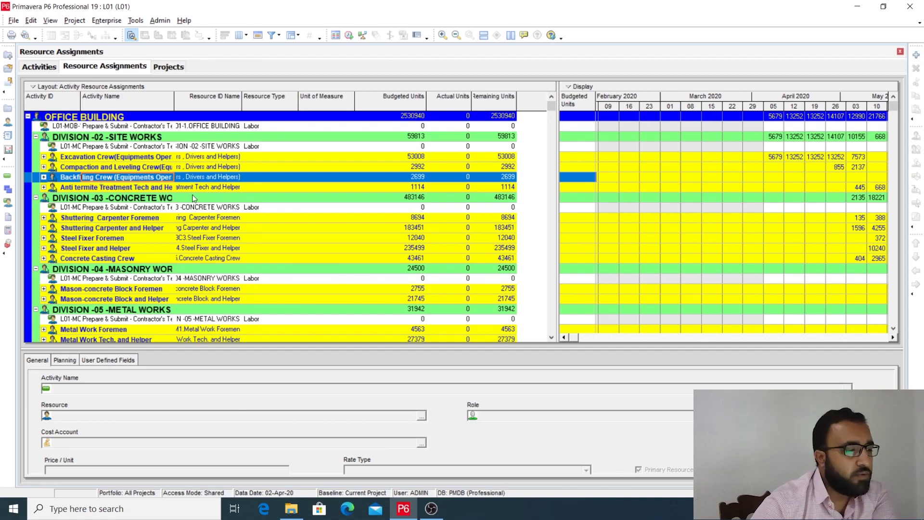
# Step: Customize the grouping of the resource assignments so they are grouped by Resource Type
pyautogui.rightClick(228, 159)
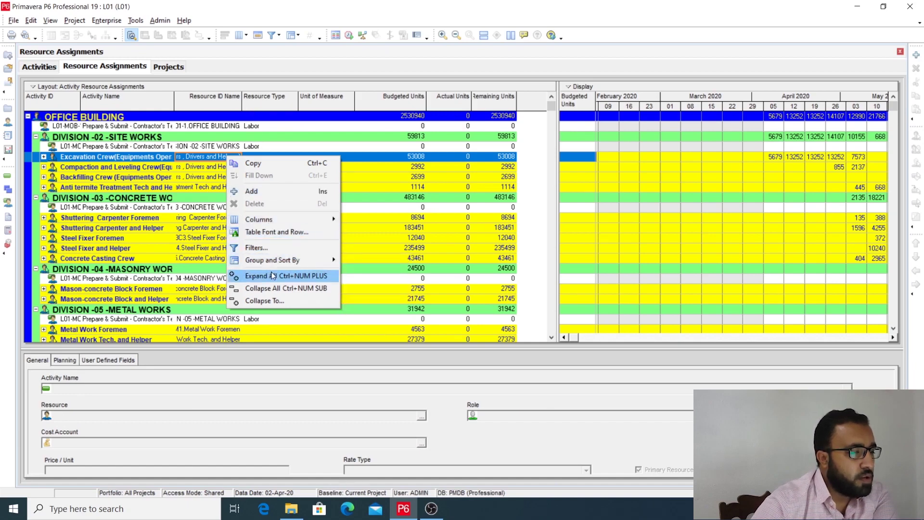
pyautogui.moveTo(274, 260)
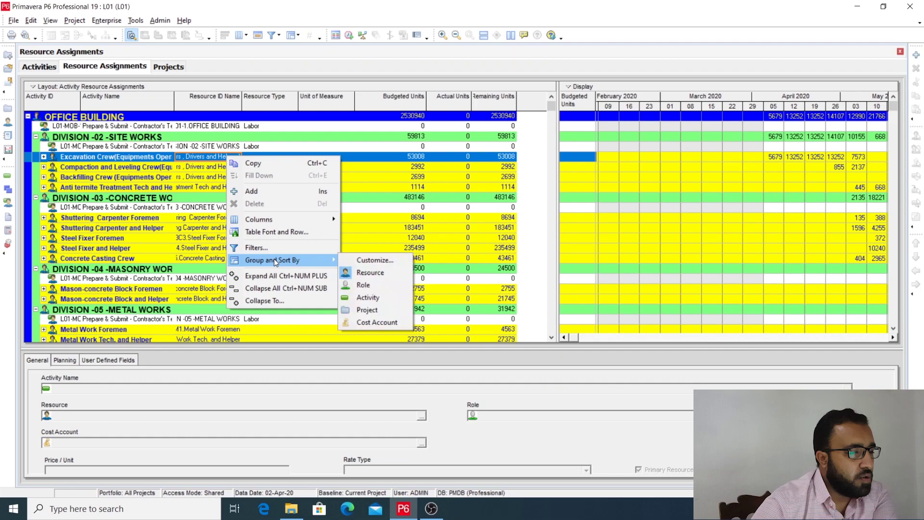
pyautogui.click(353, 260)
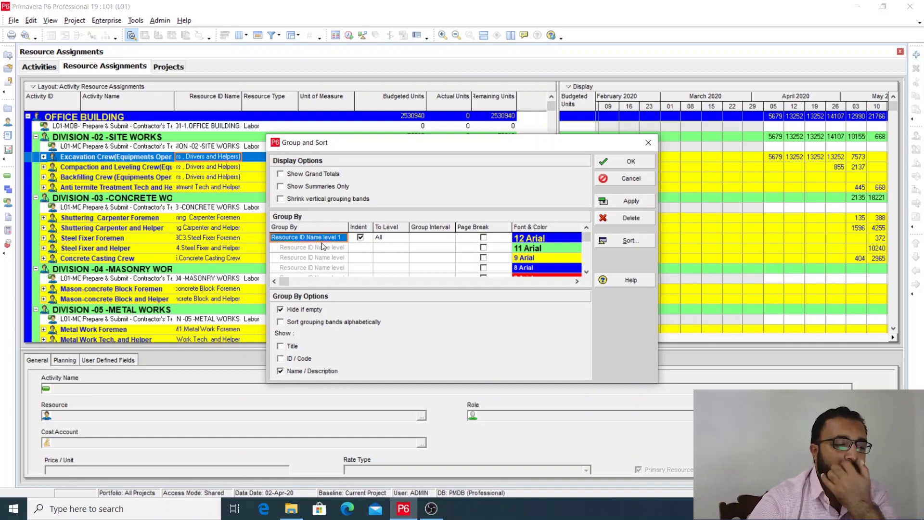
pyautogui.click(340, 238)
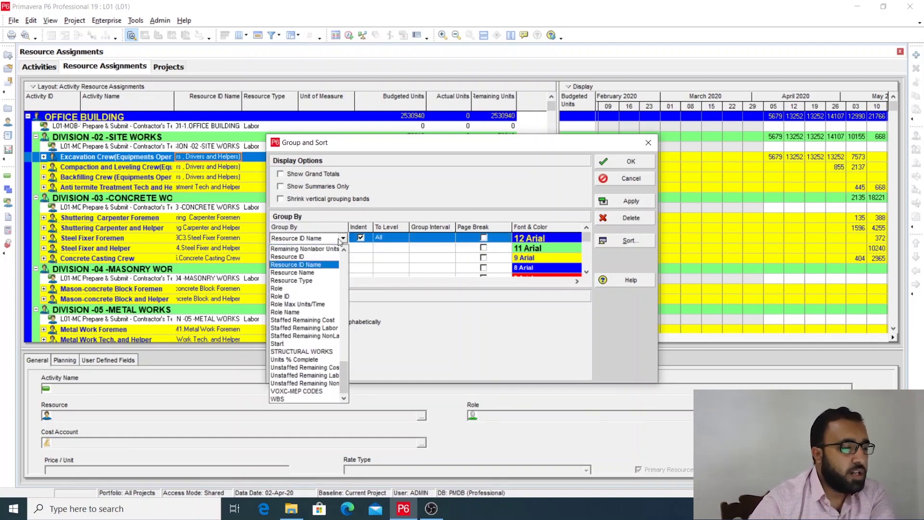
pyautogui.click(296, 280)
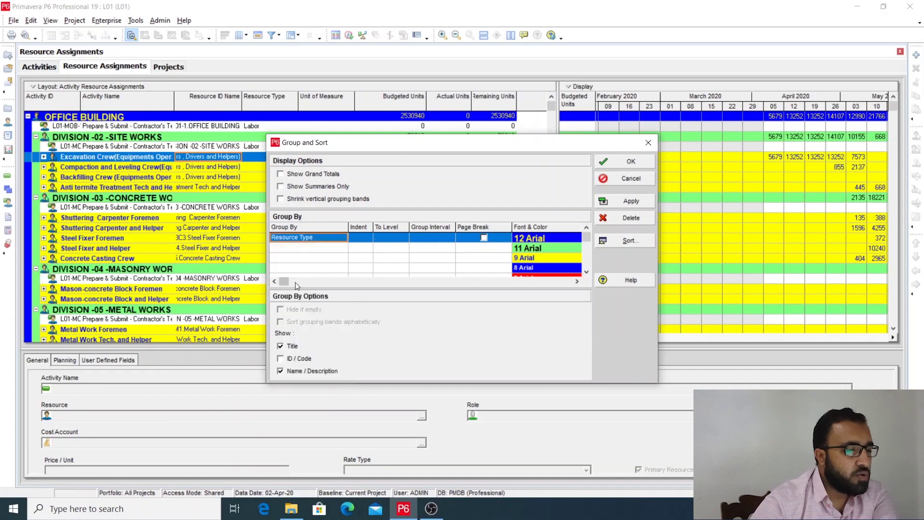
pyautogui.click(626, 203)
pyautogui.click(625, 162)
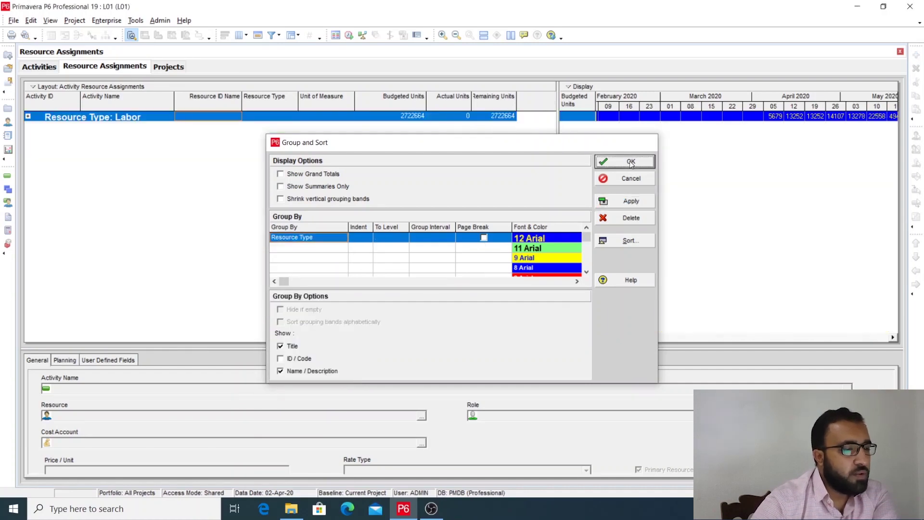
# Step: Expand the Labor resource type group and look through its list of activity assignments
pyautogui.doubleClick(56, 118)
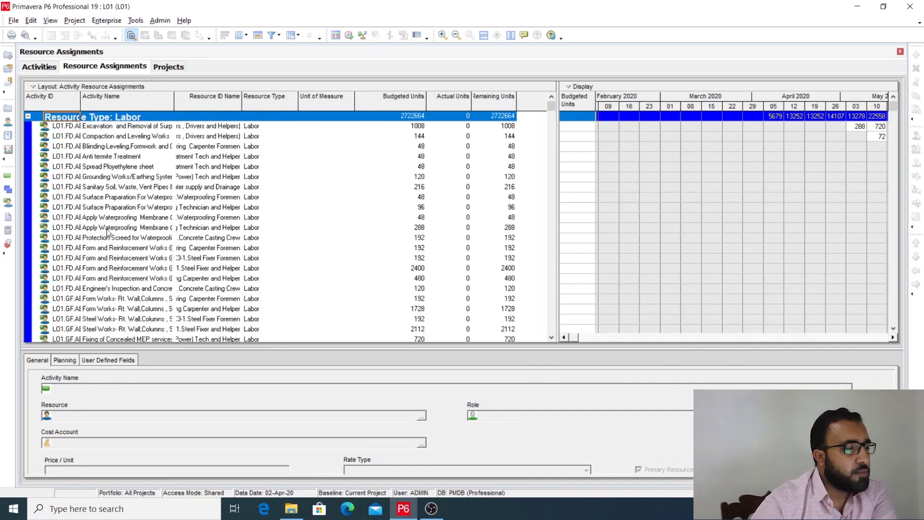
pyautogui.scroll(-9, 107, 233)
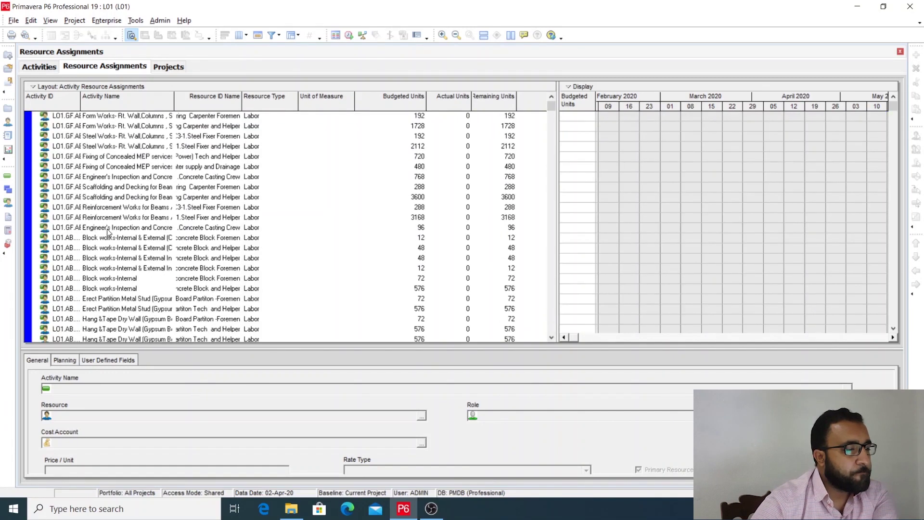
pyautogui.scroll(-1, 107, 233)
pyautogui.scroll(7, 103, 238)
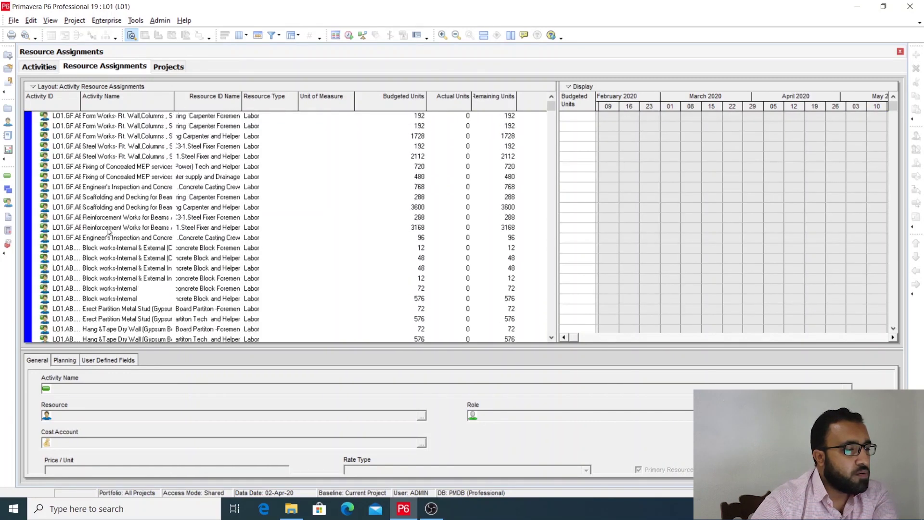
pyautogui.scroll(3, 543, 175)
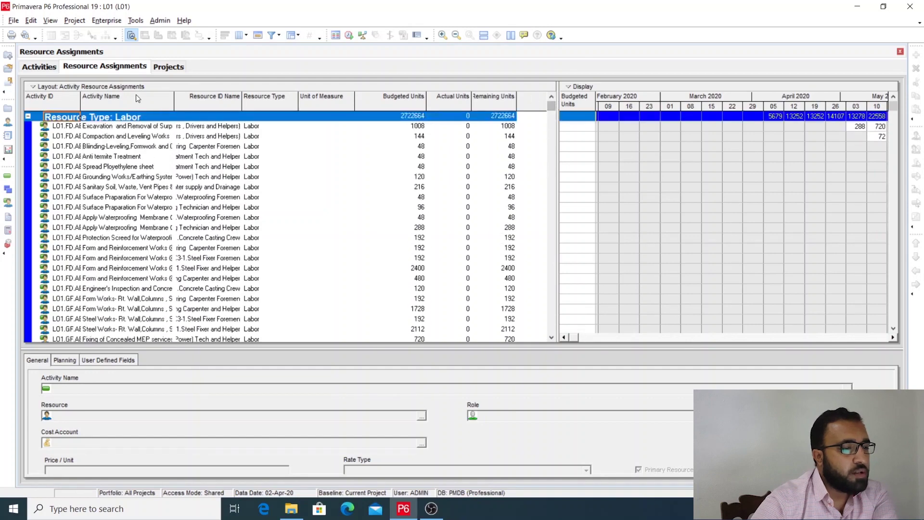
pyautogui.moveTo(551, 106)
pyautogui.mouseDown()
pyautogui.moveTo(547, 315)
pyautogui.moveTo(553, 104)
pyautogui.mouseUp()
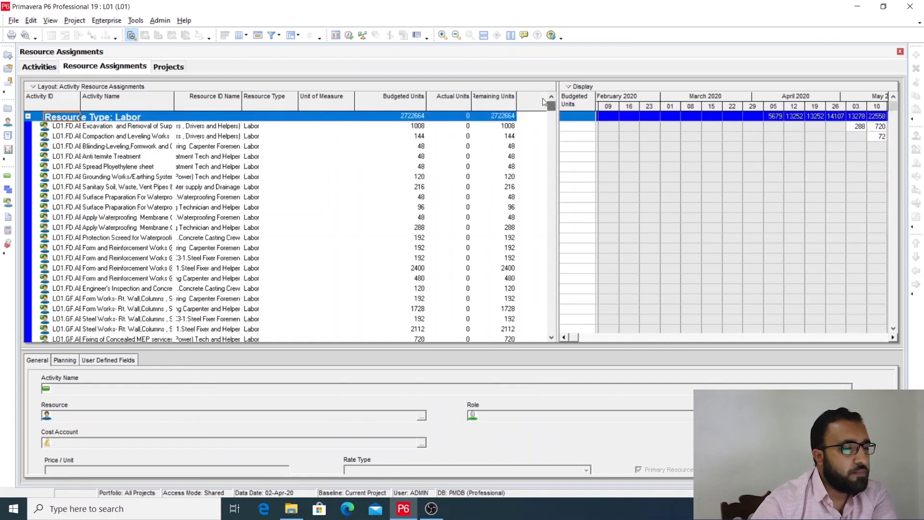
# Step: Regroup the resource assignments by Resource Name and widen the Activity Name column so the group titles are readable
pyautogui.rightClick(213, 119)
pyautogui.moveTo(260, 223)
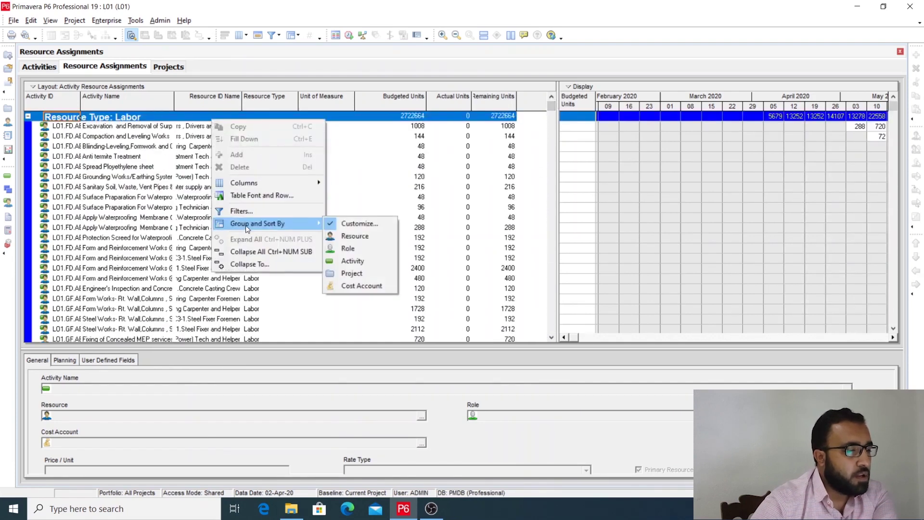
pyautogui.click(349, 226)
pyautogui.click(323, 239)
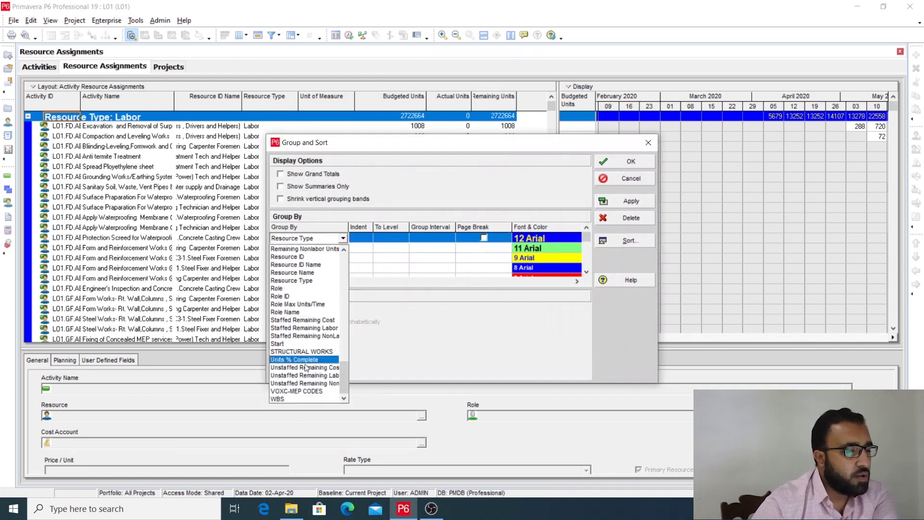
pyautogui.scroll(8, 308, 391)
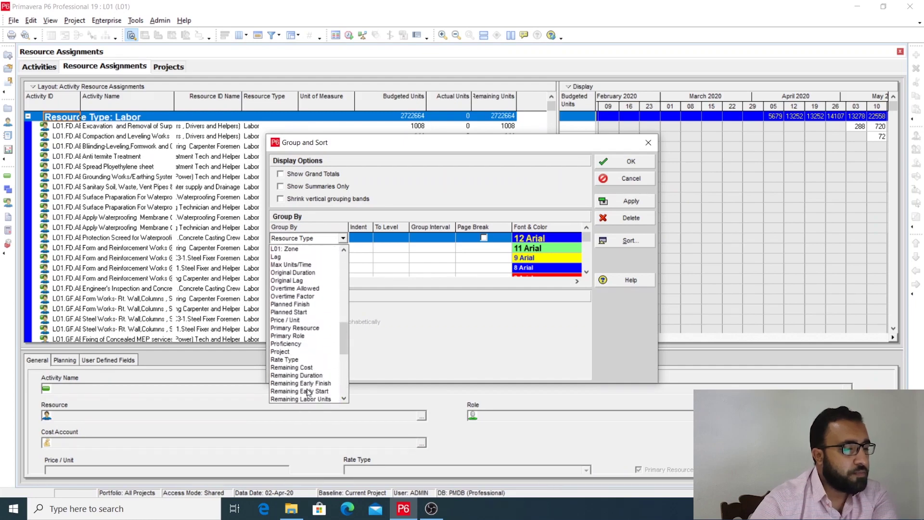
pyautogui.scroll(-5, 308, 391)
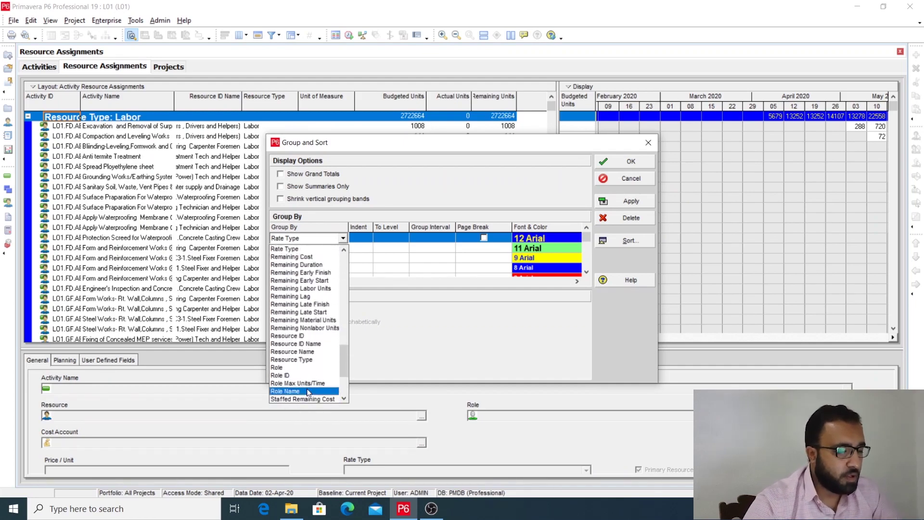
pyautogui.click(304, 351)
pyautogui.click(627, 198)
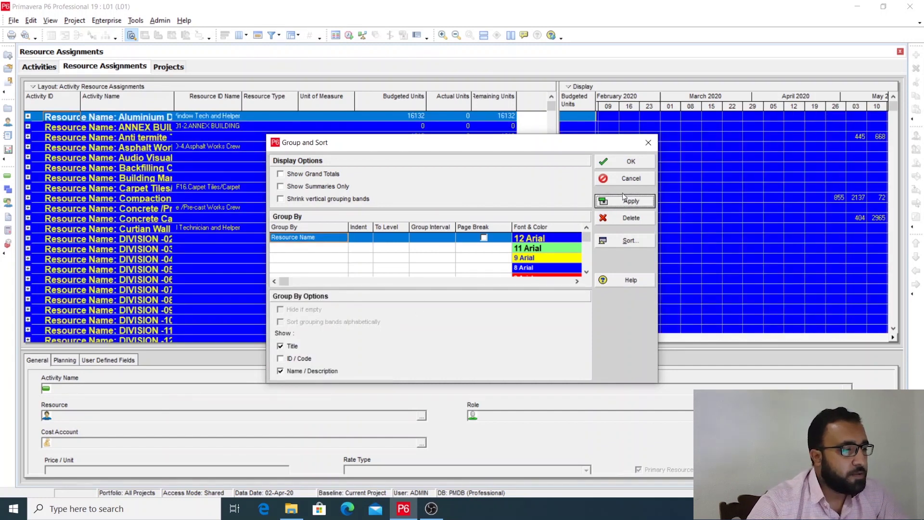
pyautogui.click(629, 162)
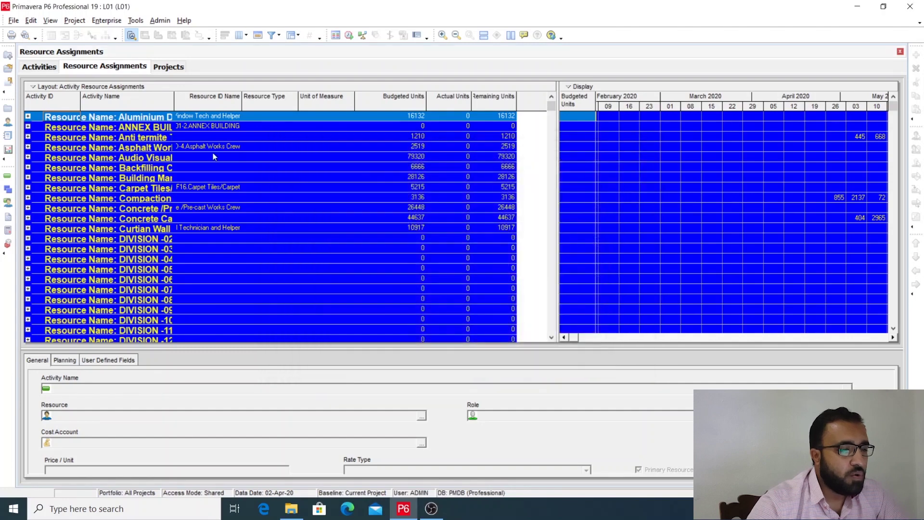
pyautogui.moveTo(175, 100); pyautogui.dragTo(292, 116)
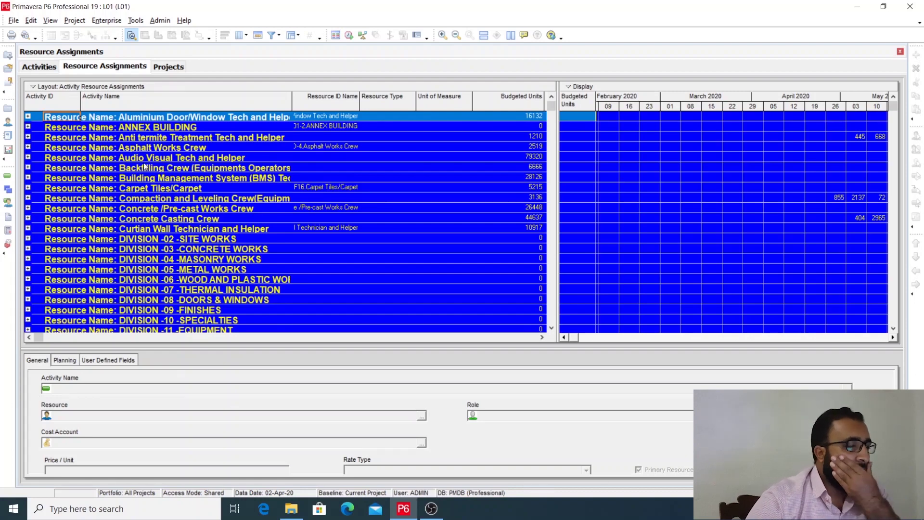
# Step: Check the ANNEX BUILDING and Anti termite Treatment groups, collapsing each again, and expand DIVISION -05 -METAL WORKS to view its assignments
pyautogui.click(150, 129)
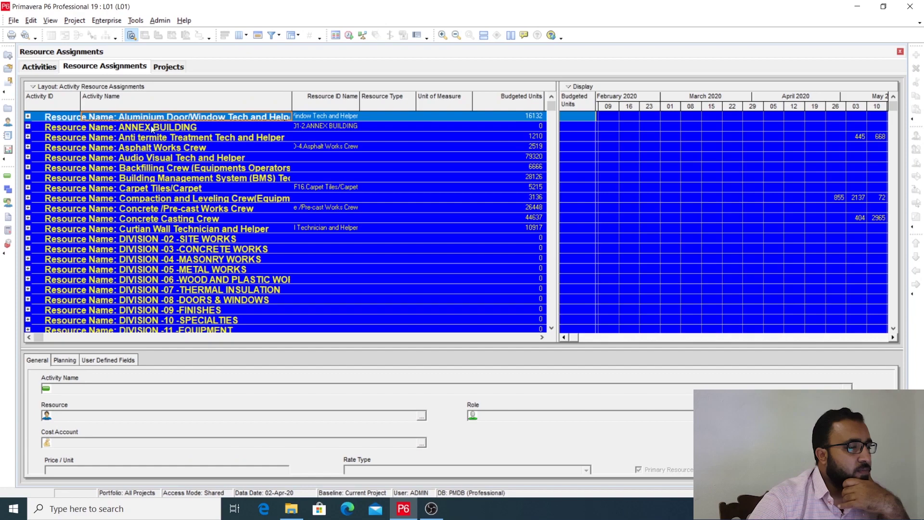
pyautogui.doubleClick(153, 129)
pyautogui.doubleClick(152, 129)
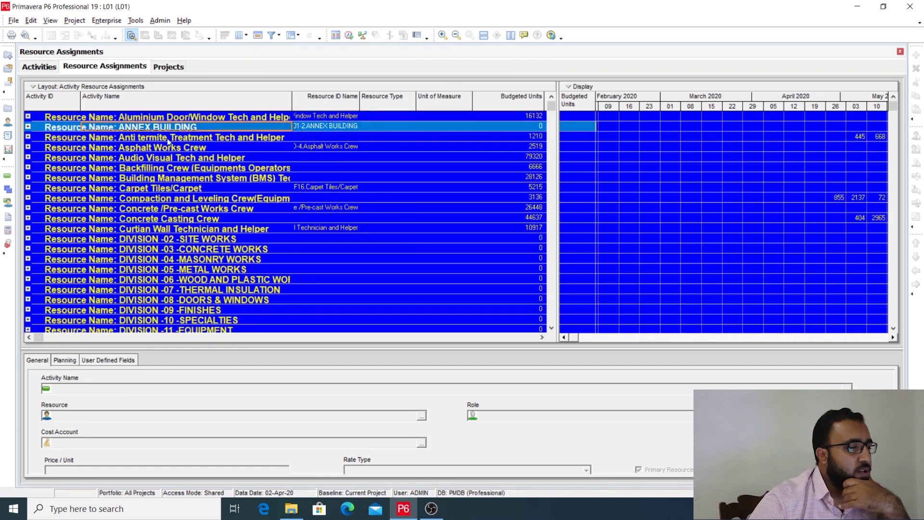
pyautogui.doubleClick(160, 138)
pyautogui.doubleClick(159, 138)
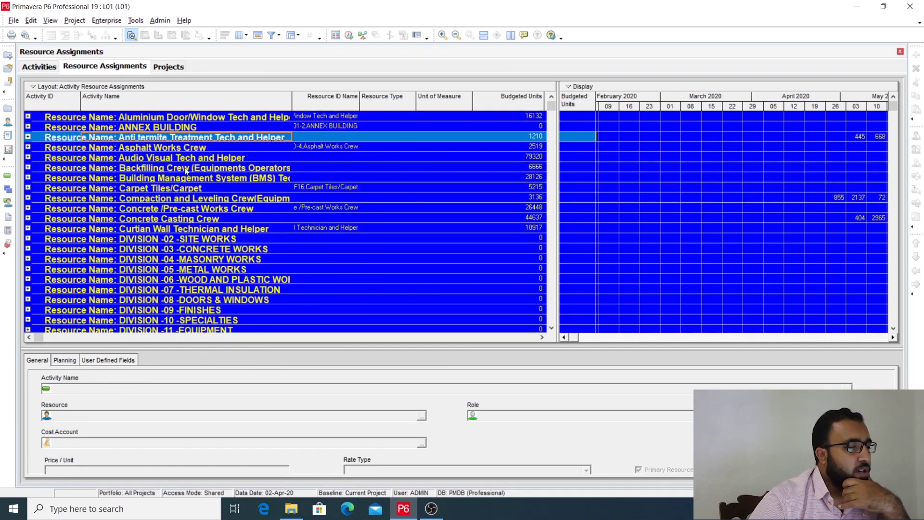
pyautogui.scroll(-2, 188, 248)
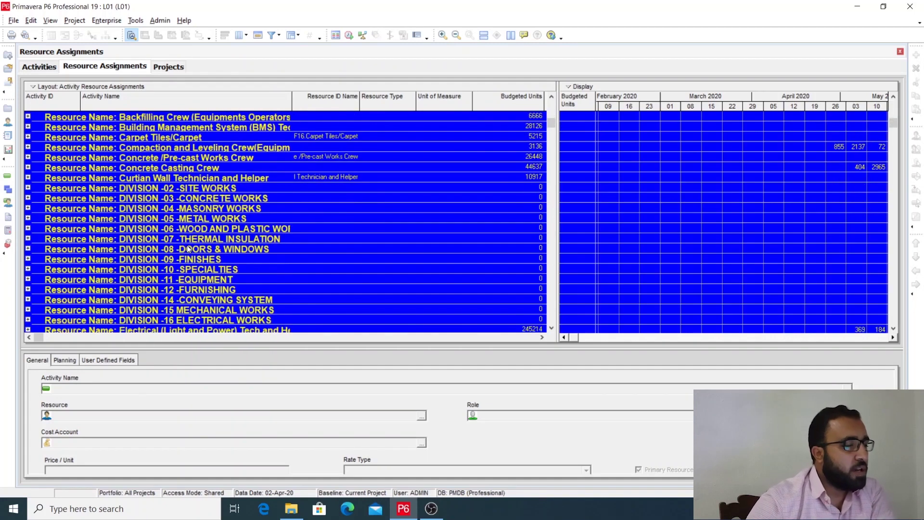
pyautogui.doubleClick(192, 221)
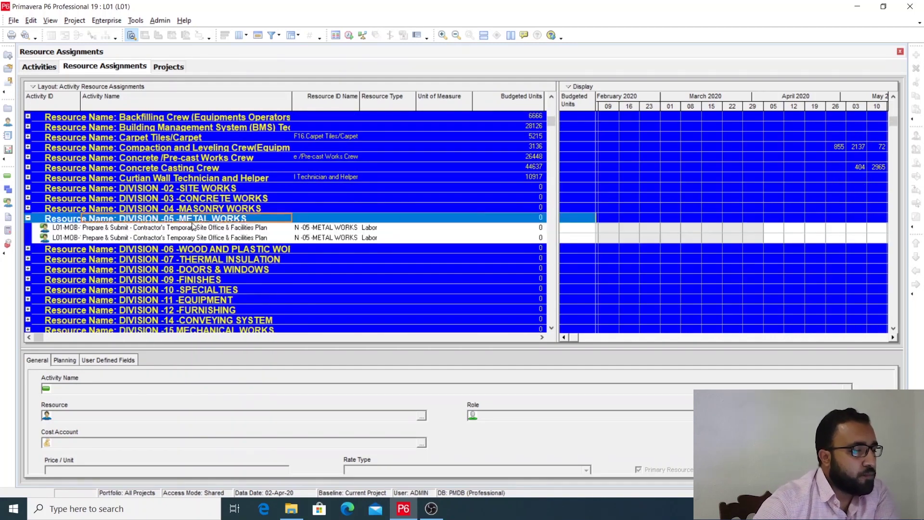
# Step: Collapse DIVISION -05 -METAL WORKS and check the DIVISION -06 -WOOD AND PLASTIC and DIVISION -09 -FINISHES groups, collapsing each again
pyautogui.doubleClick(236, 220)
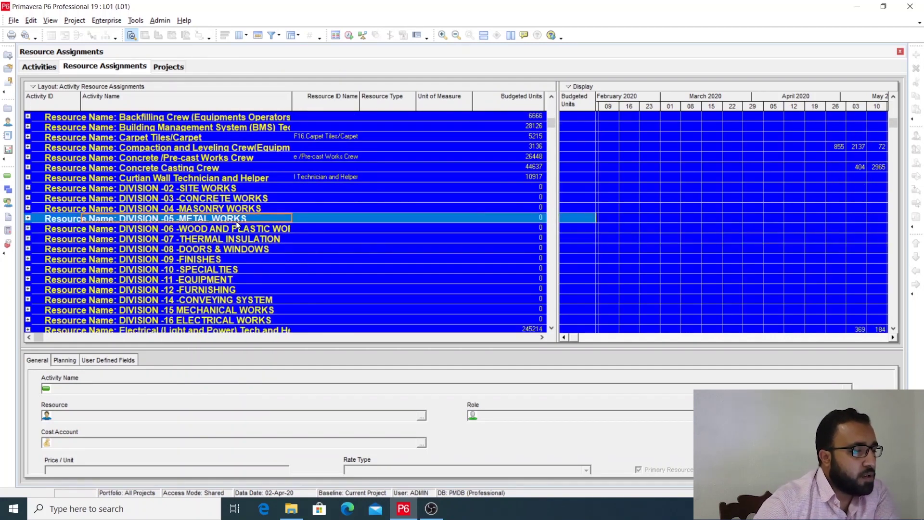
pyautogui.doubleClick(205, 229)
pyautogui.doubleClick(205, 229)
pyautogui.scroll(-2, 203, 226)
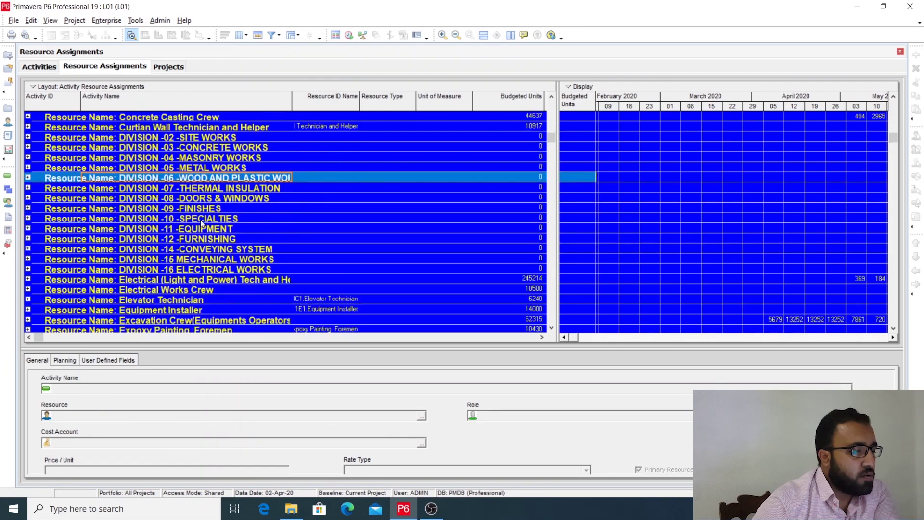
pyautogui.doubleClick(200, 210)
pyautogui.doubleClick(201, 210)
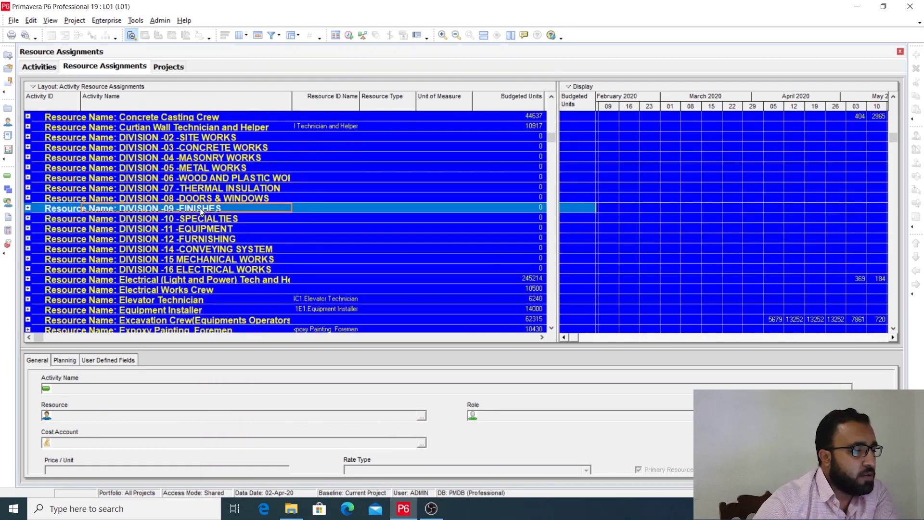
# Step: Look through the full list of Resource Name groups, from the DIVISION groups down to the crews, technicians and foremen, and back to the start
pyautogui.scroll(-6, 204, 298)
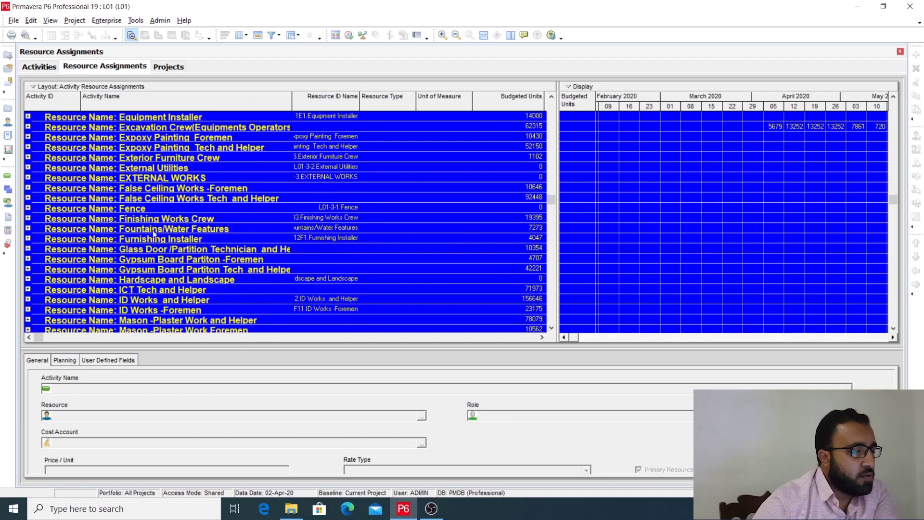
pyautogui.scroll(-1, 188, 241)
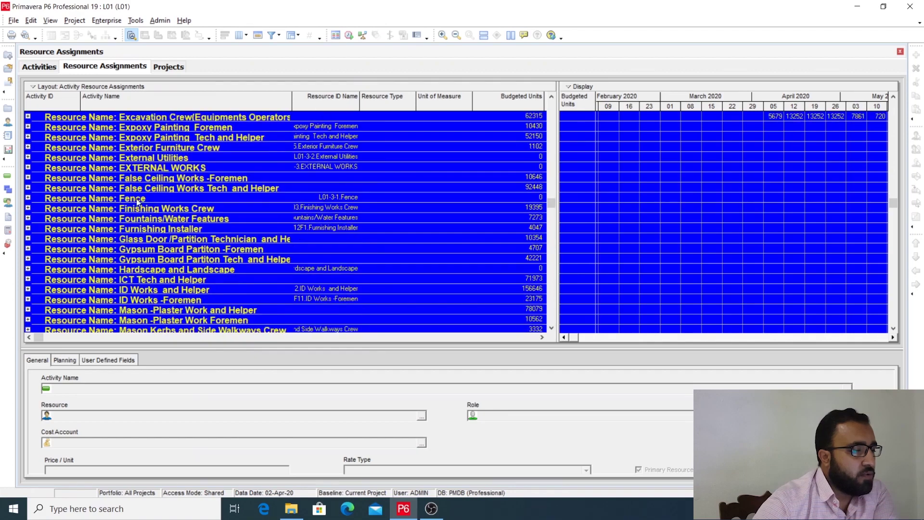
pyautogui.scroll(-8, 193, 295)
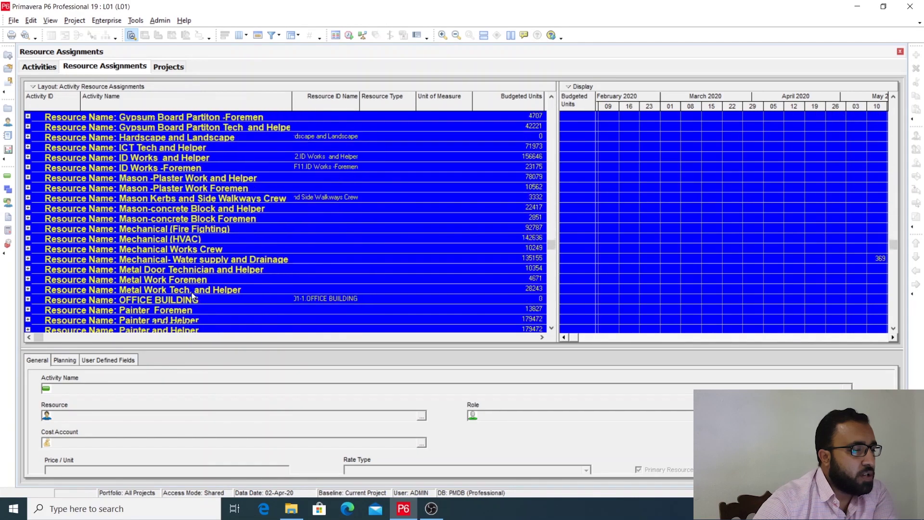
pyautogui.scroll(-4, 192, 296)
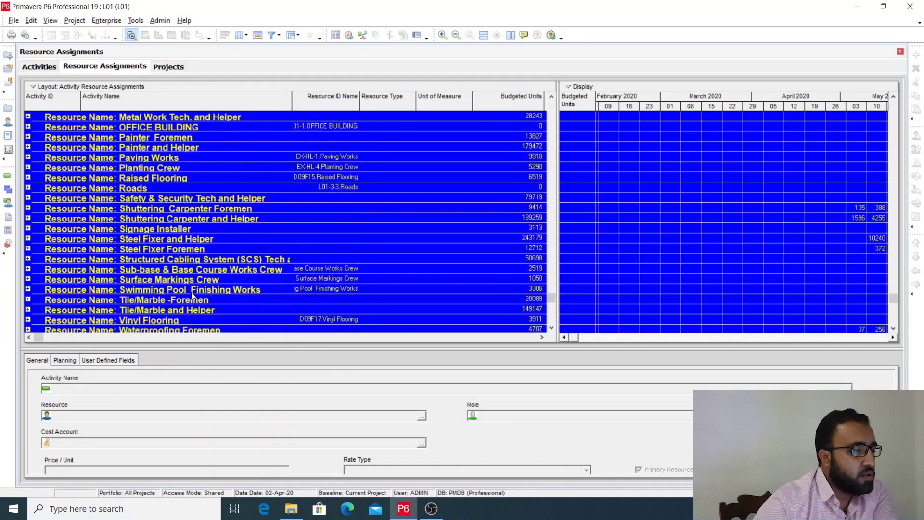
pyautogui.scroll(-1, 192, 296)
pyautogui.scroll(9, 202, 292)
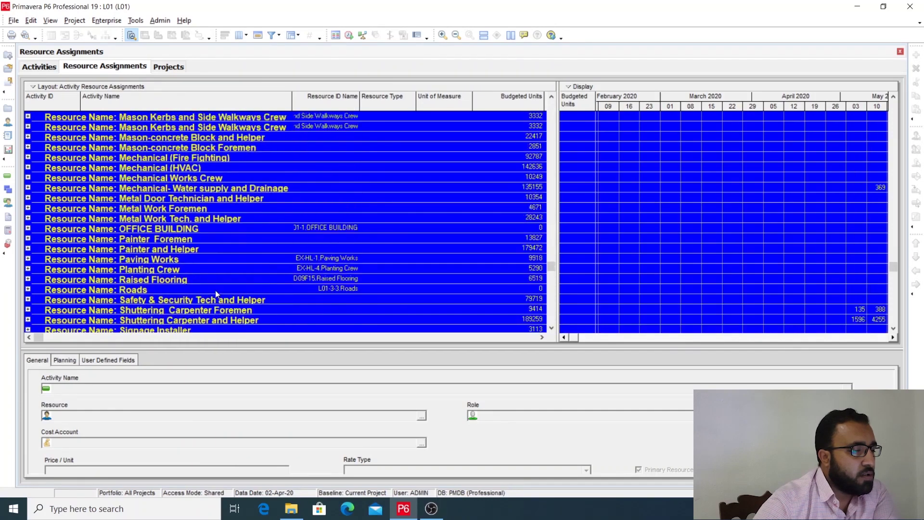
pyautogui.scroll(12, 202, 292)
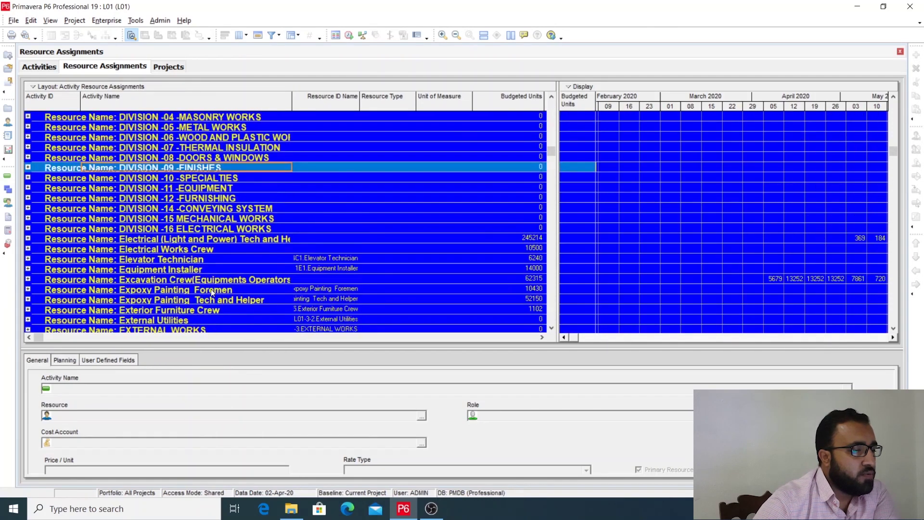
pyautogui.scroll(1, 212, 292)
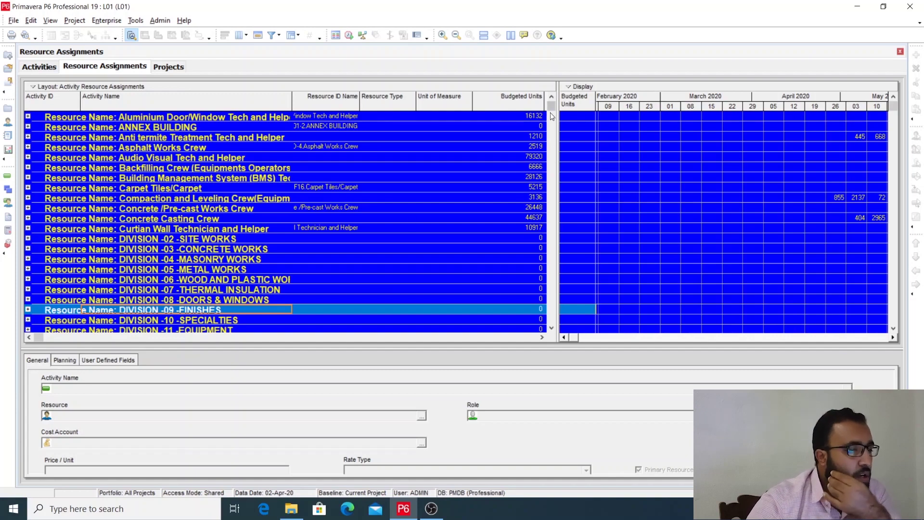
pyautogui.moveTo(558, 132); pyautogui.dragTo(561, 132)
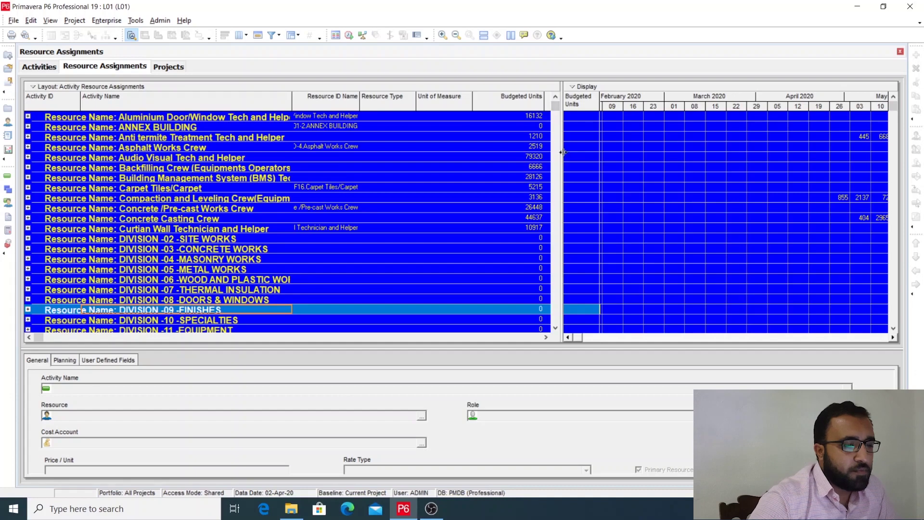
pyautogui.moveTo(562, 153); pyautogui.dragTo(558, 154)
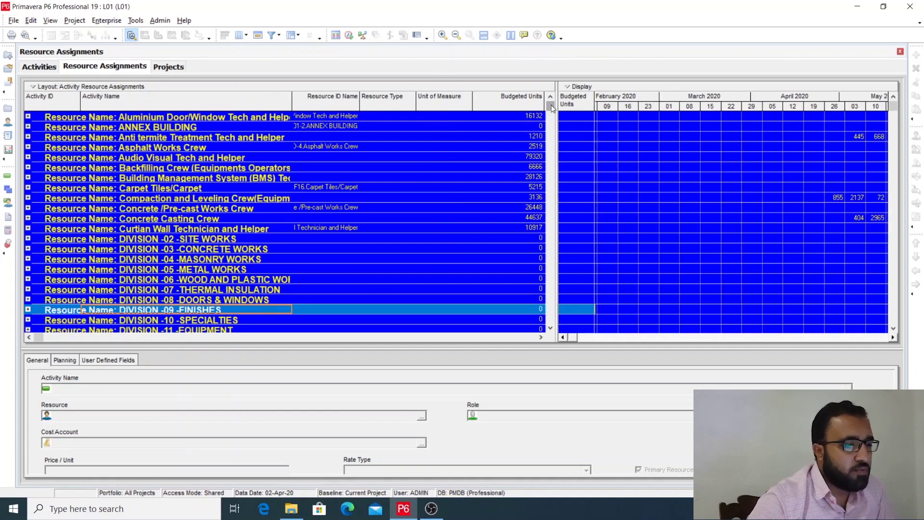
pyautogui.moveTo(550, 105)
pyautogui.mouseDown()
pyautogui.moveTo(552, 328)
pyautogui.moveTo(552, 102)
pyautogui.mouseUp()
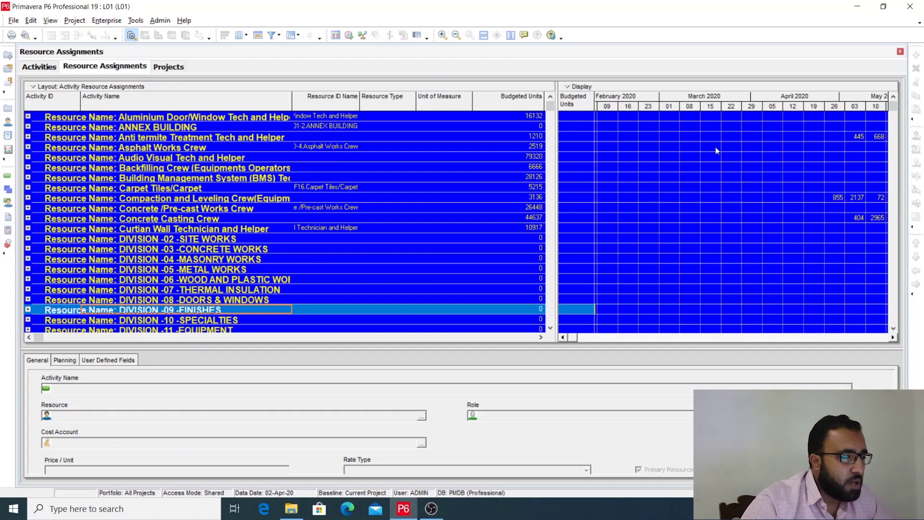
# Step: Apply a two-line calendar timescale with the Month/Week date interval to the assignment spreadsheet and adjust the width of its week columns
pyautogui.rightClick(725, 105)
pyautogui.click(747, 111)
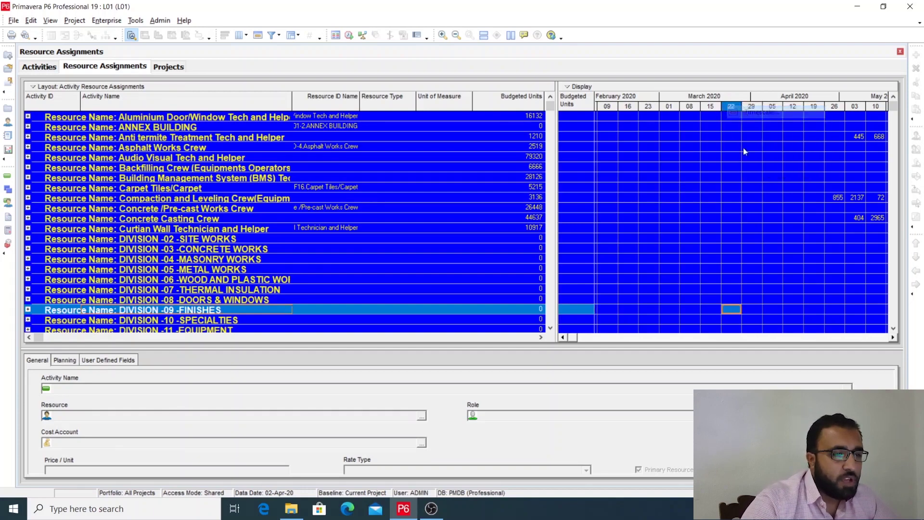
pyautogui.moveTo(517, 153); pyautogui.dragTo(531, 128)
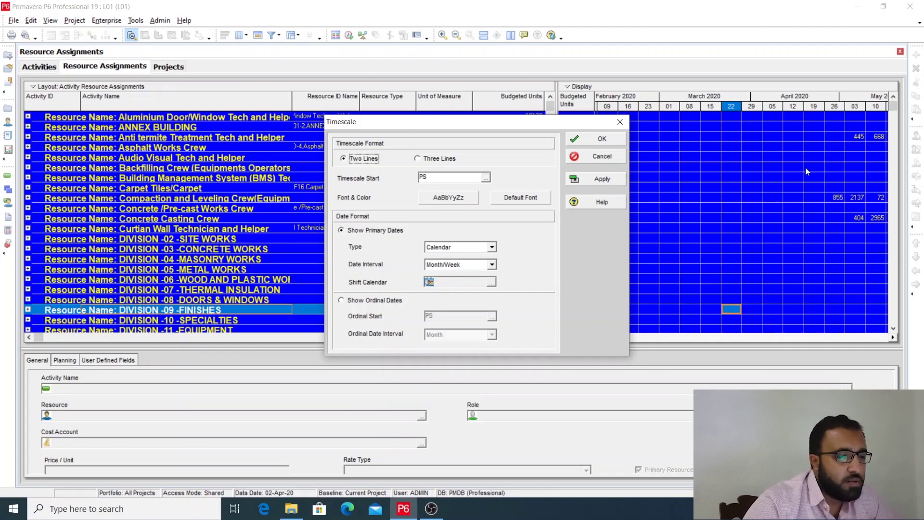
pyautogui.click(602, 178)
pyautogui.click(602, 138)
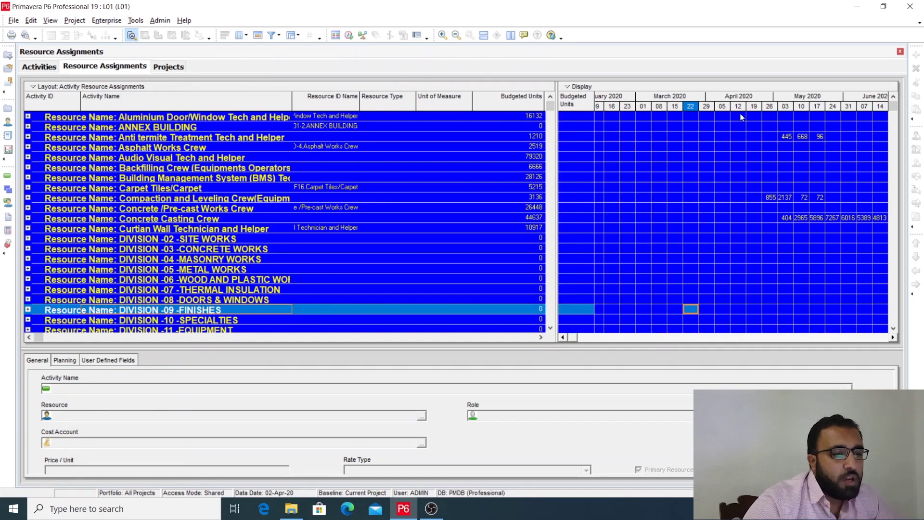
pyautogui.moveTo(791, 108); pyautogui.dragTo(812, 109)
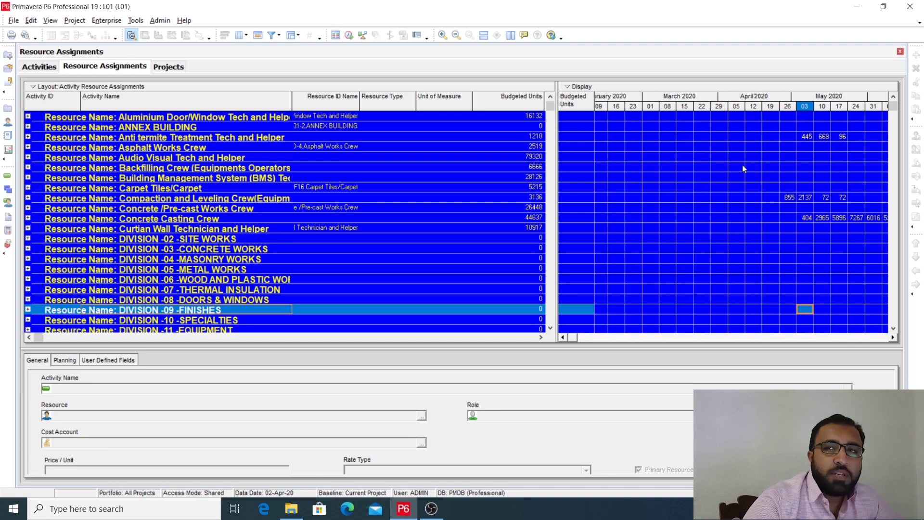
# Step: Check the Time Units settings in the user preferences, particularly the Unit of Time under Units Format, keeping it at Hour
pyautogui.click(31, 20)
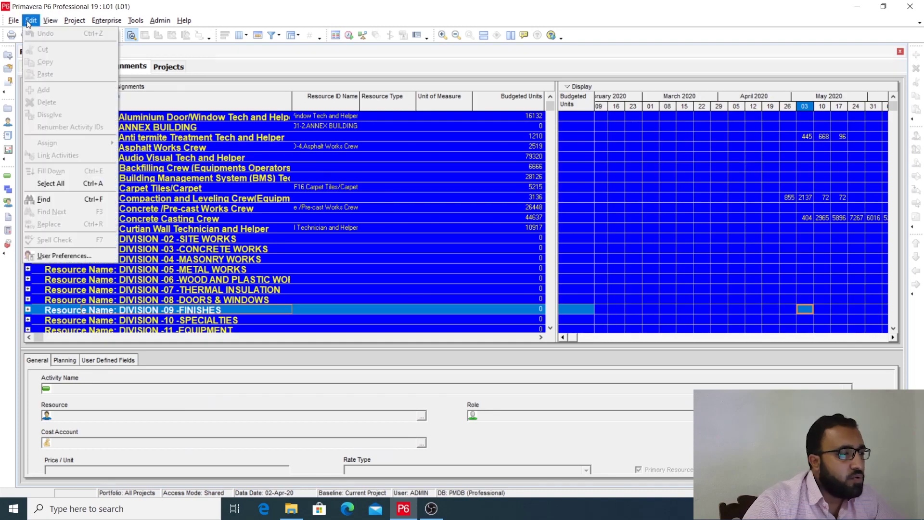
pyautogui.click(58, 255)
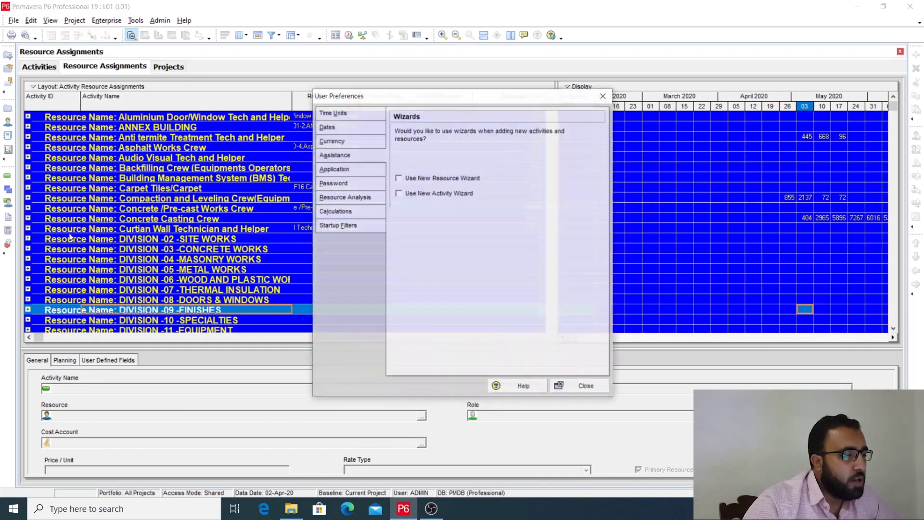
pyautogui.click(345, 128)
pyautogui.click(349, 115)
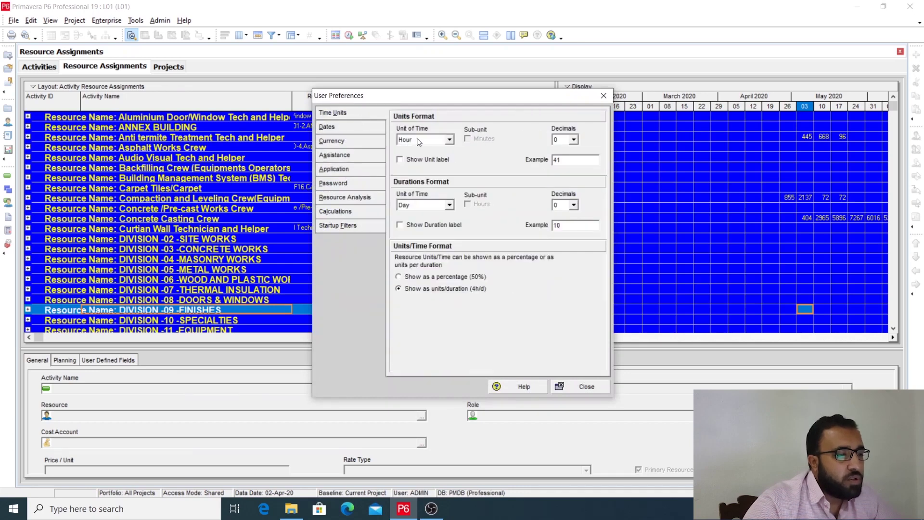
pyautogui.click(438, 140)
pyautogui.click(439, 140)
pyautogui.click(425, 141)
pyautogui.click(424, 141)
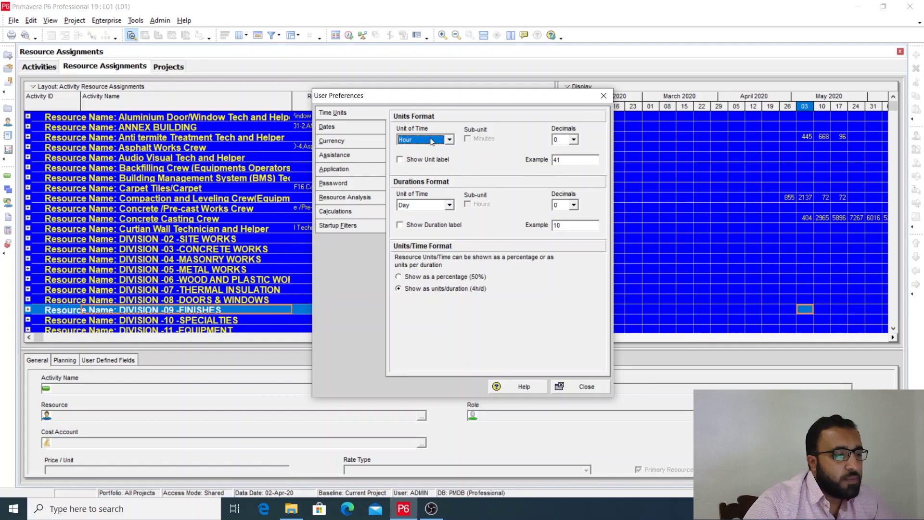
pyautogui.click(595, 388)
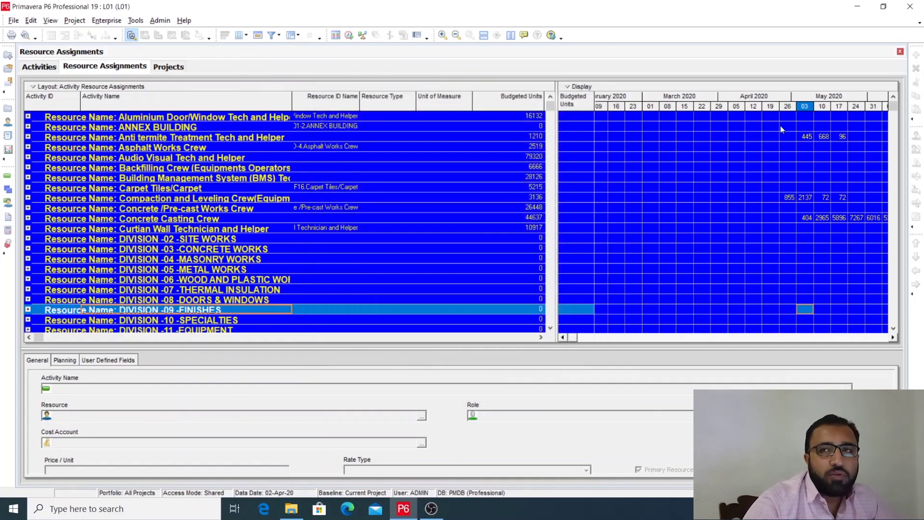
# Step: Browse the Cumulative and Time Interval options for the spreadsheet fields and apply Budgeted Units as the only displayed field
pyautogui.moveTo(825, 107); pyautogui.dragTo(828, 107)
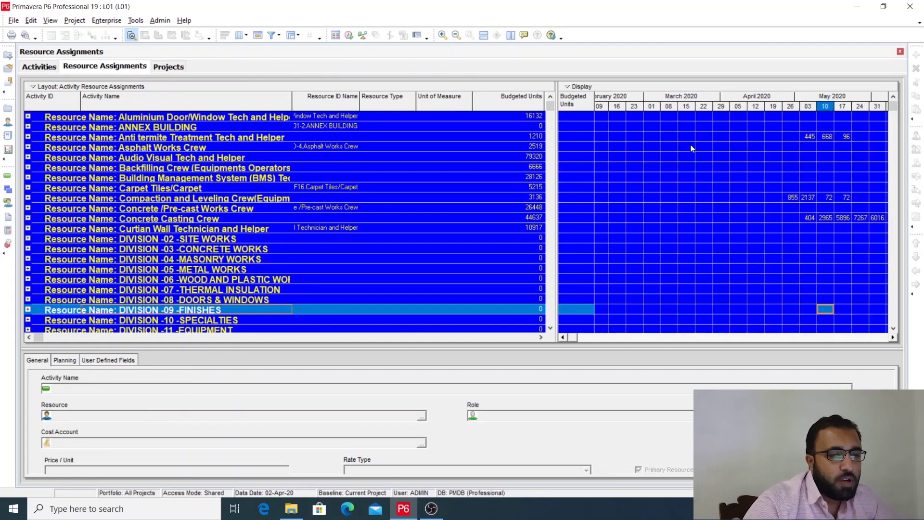
pyautogui.rightClick(674, 105)
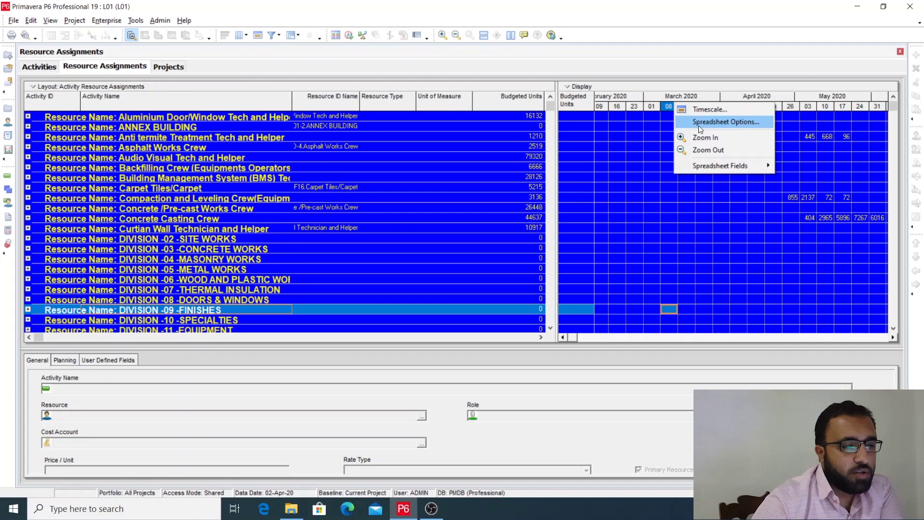
pyautogui.moveTo(715, 166)
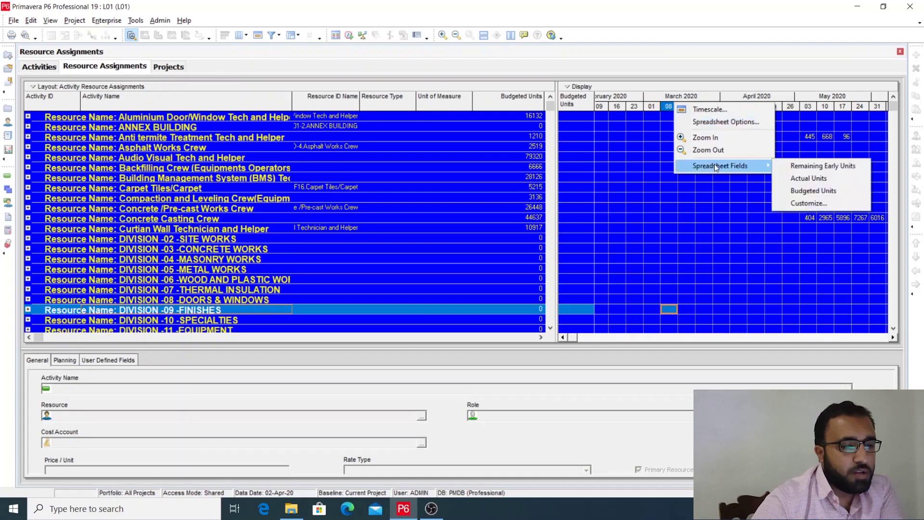
pyautogui.click(815, 203)
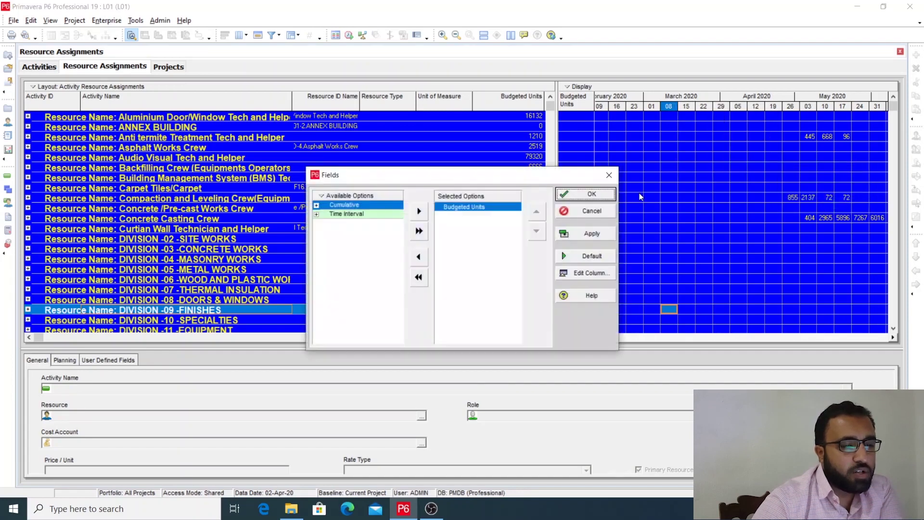
pyautogui.moveTo(521, 176); pyautogui.dragTo(527, 136)
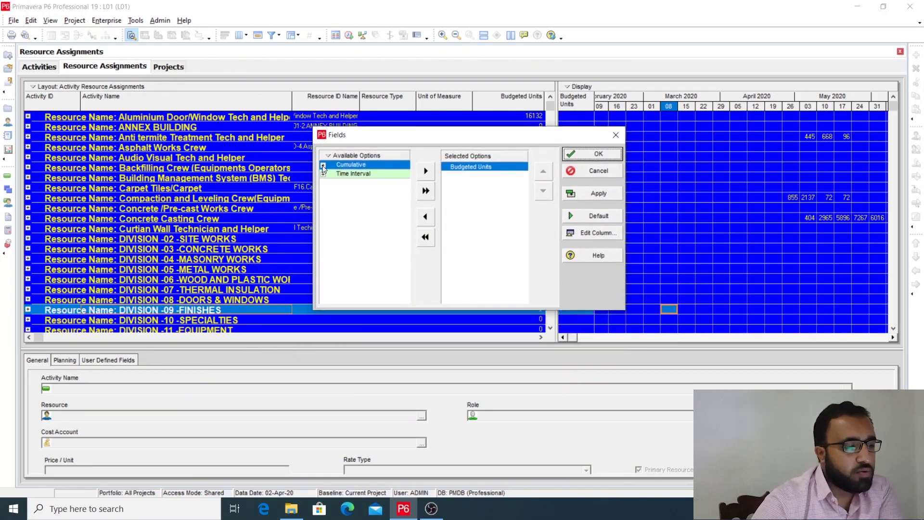
pyautogui.doubleClick(357, 166)
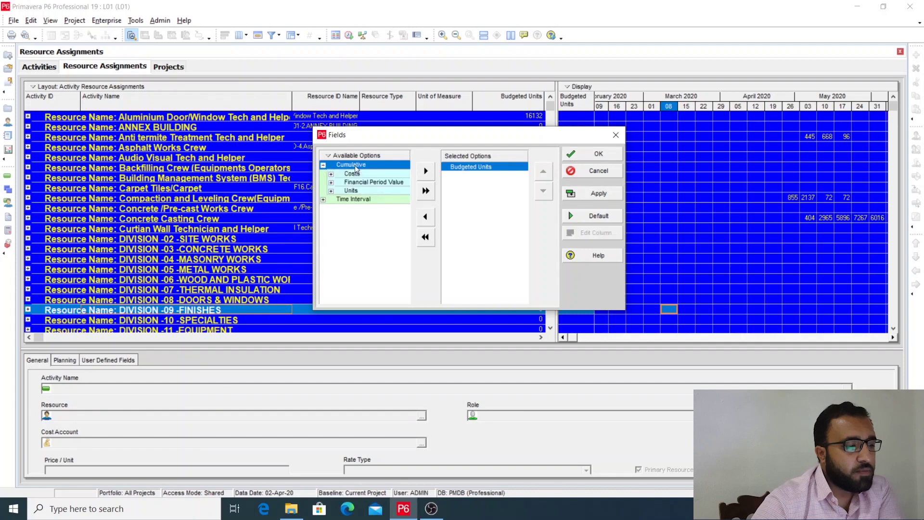
pyautogui.doubleClick(335, 201)
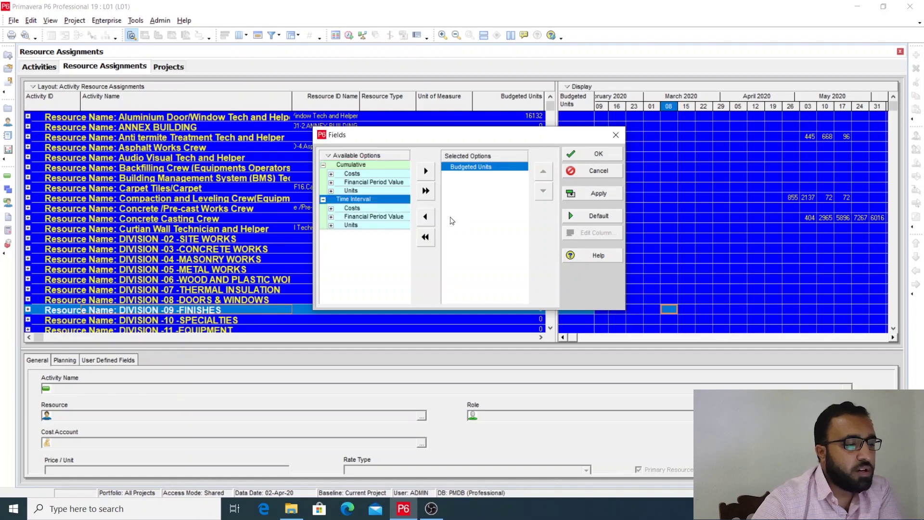
pyautogui.click(332, 226)
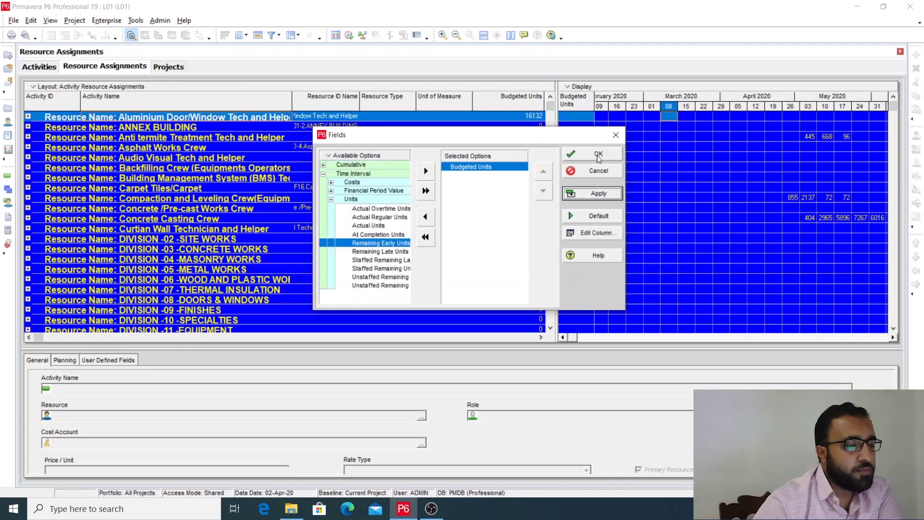
pyautogui.click(598, 154)
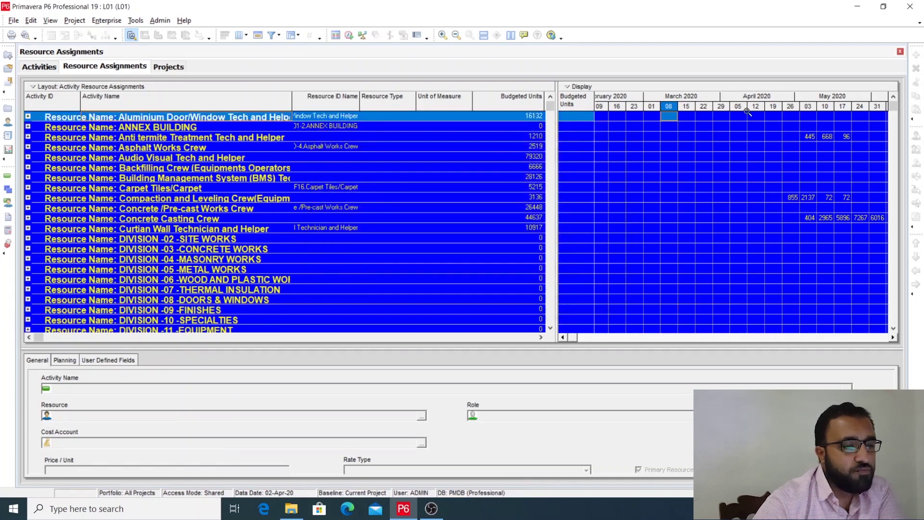
# Step: Review the weekly budgeted units across the resource groups and slightly widen the week columns of the spreadsheet
pyautogui.scroll(-2, 675, 265)
pyautogui.scroll(2, 675, 269)
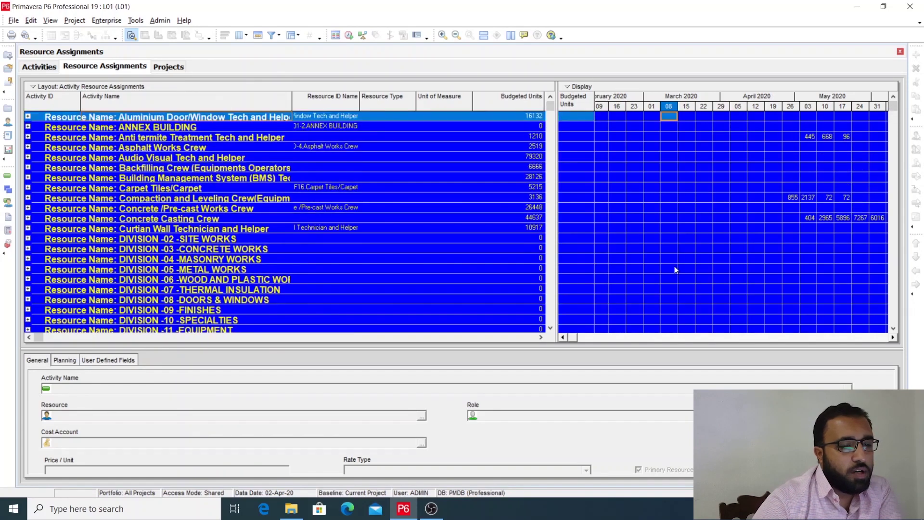
pyautogui.scroll(-8, 675, 270)
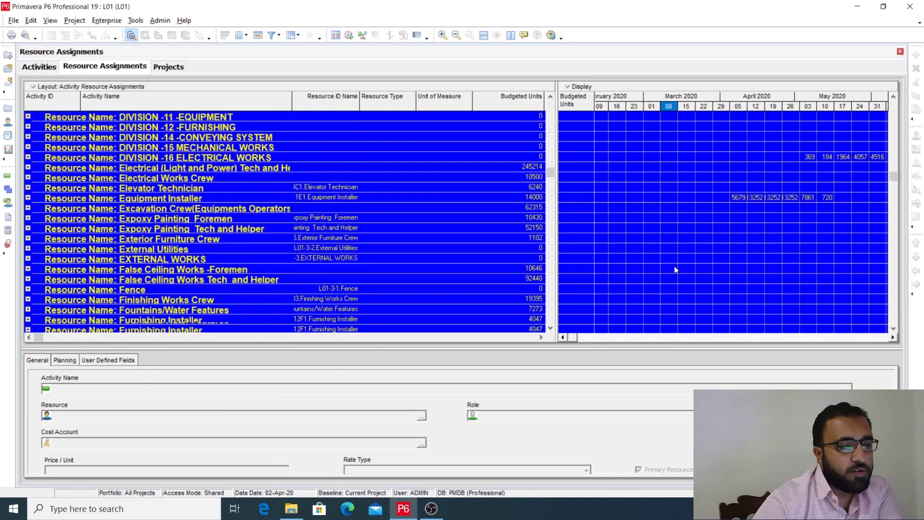
pyautogui.scroll(8, 676, 270)
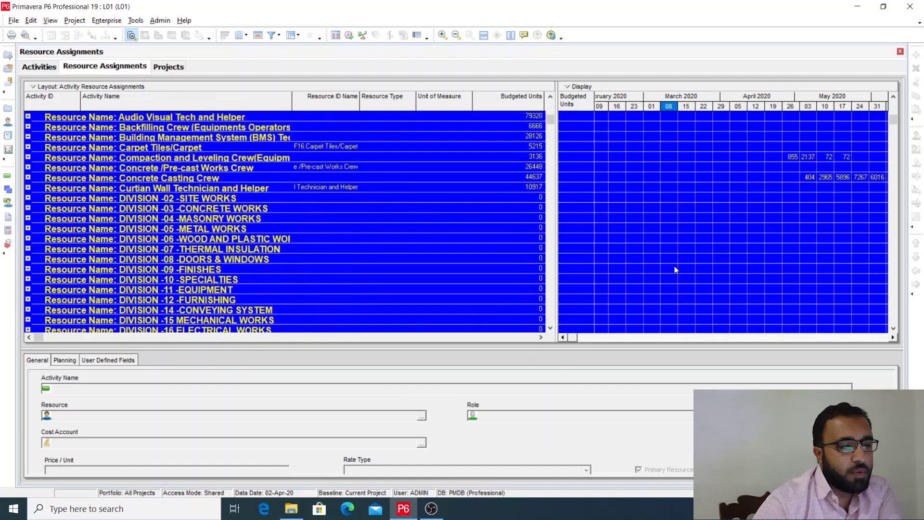
pyautogui.moveTo(809, 109); pyautogui.dragTo(821, 109)
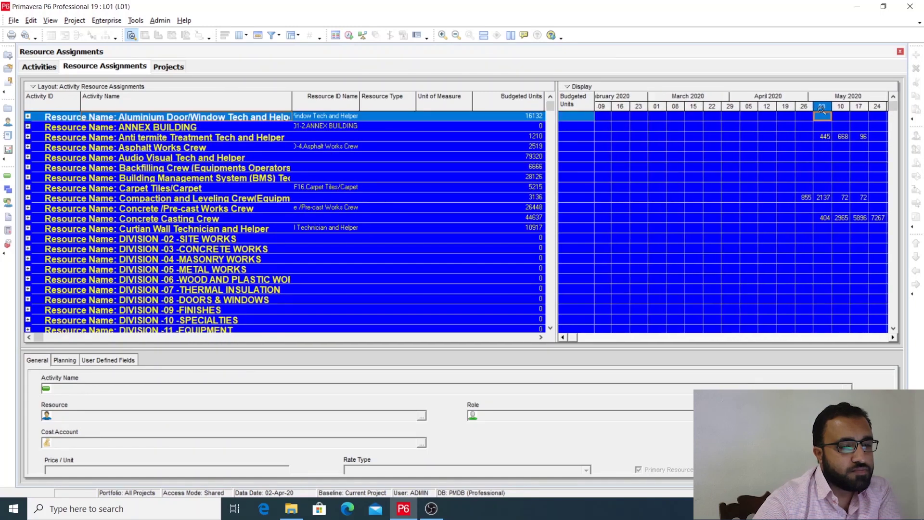
# Step: Widen the Resource ID Name column and enlarge the assignment table beside the weekly spreadsheet
pyautogui.scroll(-1, 169, 191)
pyautogui.scroll(1, 167, 236)
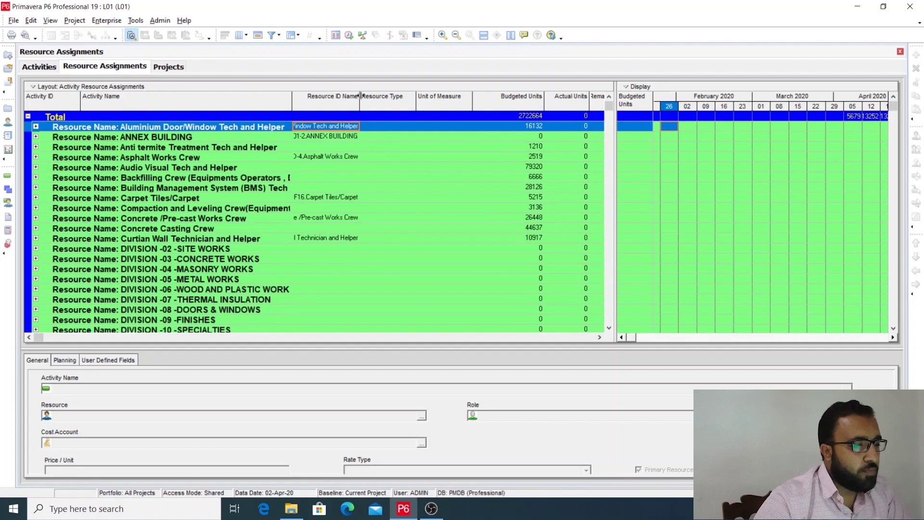
pyautogui.moveTo(360, 96); pyautogui.dragTo(401, 98)
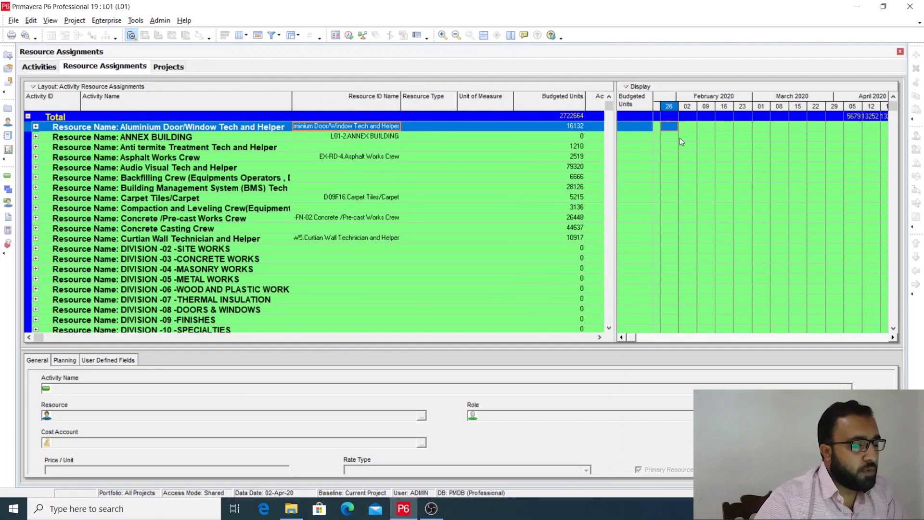
pyautogui.moveTo(614, 168); pyautogui.dragTo(625, 168)
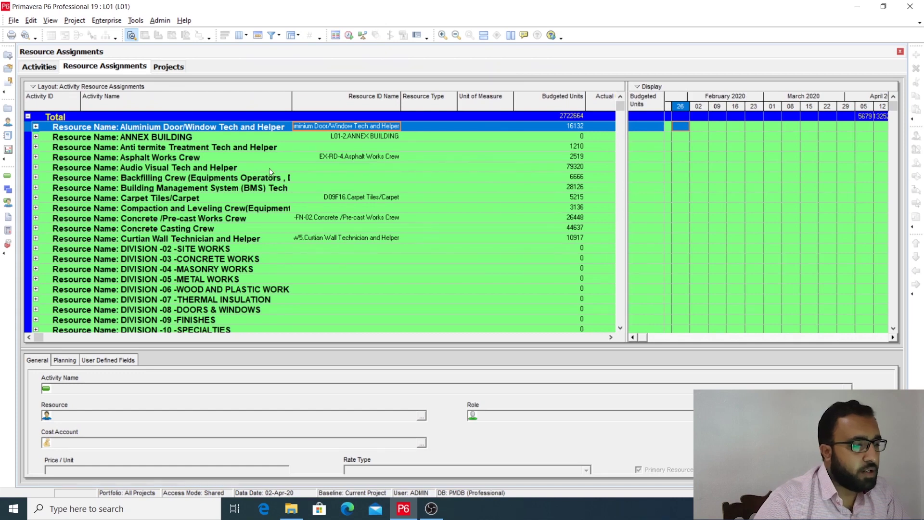
# Step: Expand all resource name groups to list their activities and select the Aluminium Door/Window Tech and Helper group
pyautogui.rightClick(249, 138)
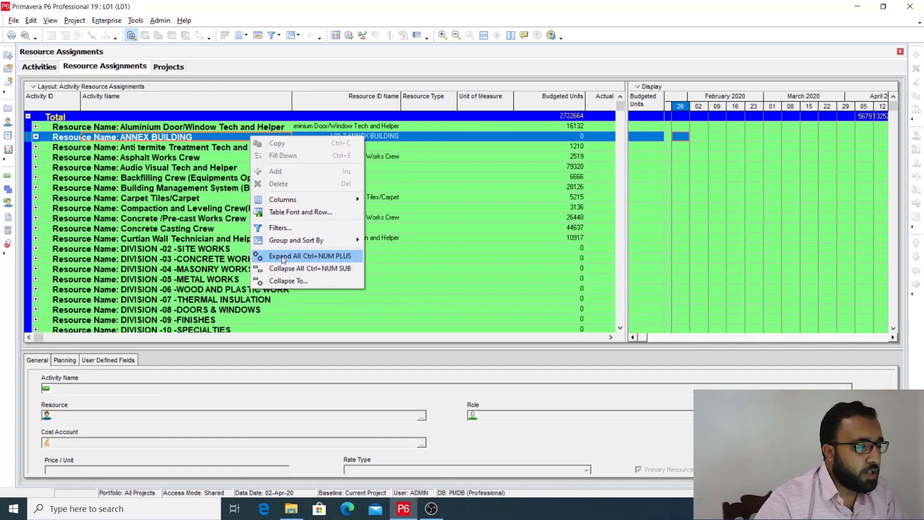
pyautogui.click(284, 256)
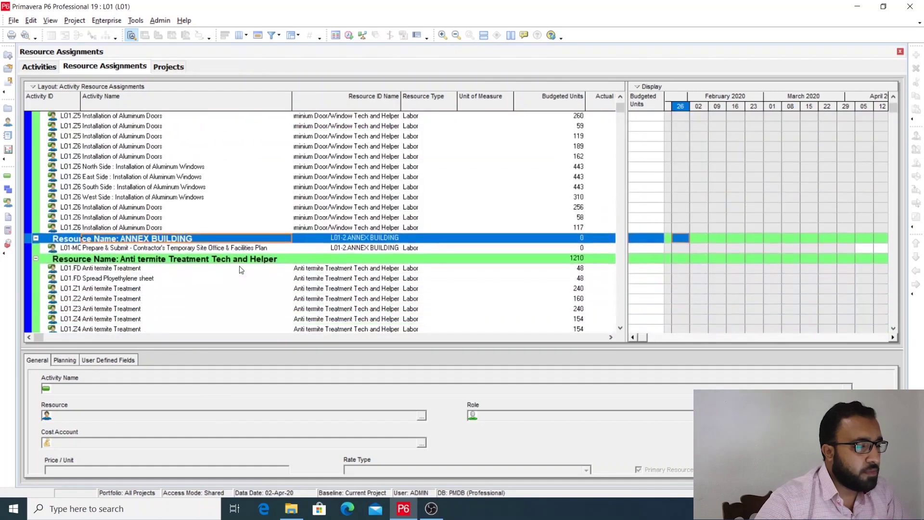
pyautogui.scroll(5, 241, 270)
pyautogui.scroll(15, 620, 175)
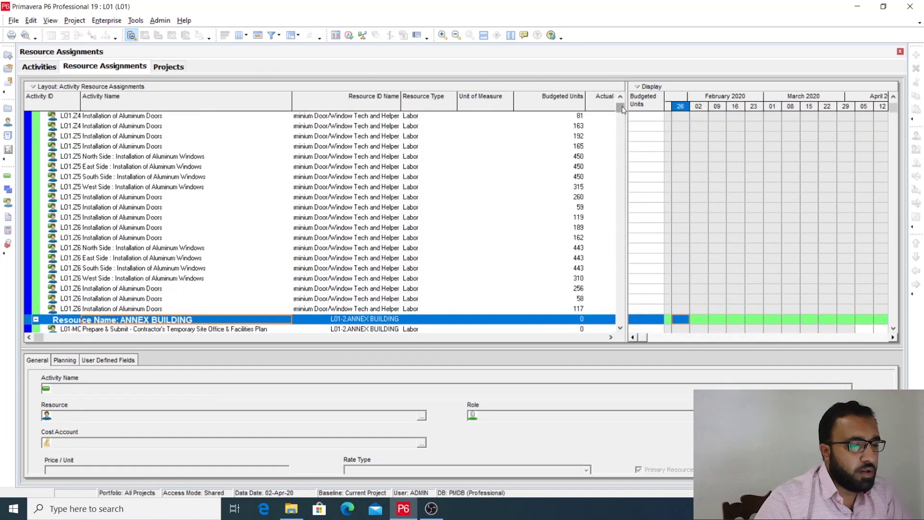
pyautogui.click(90, 128)
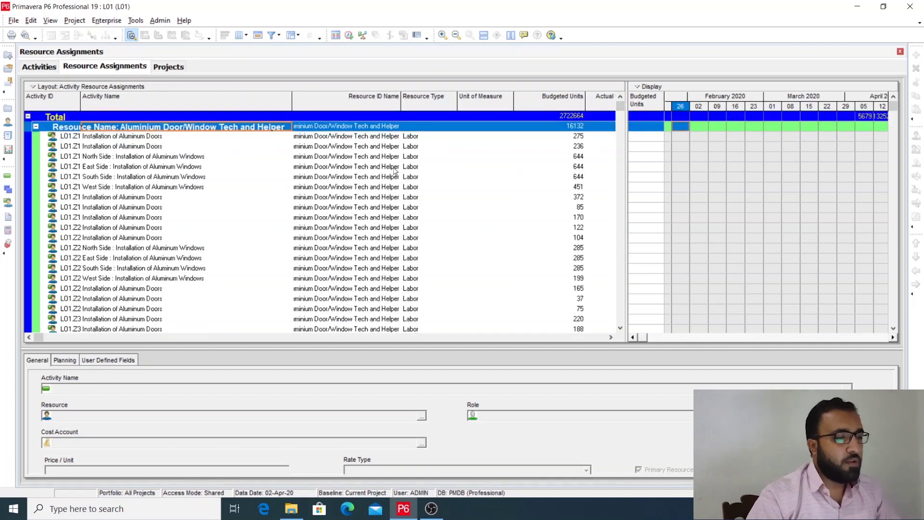
# Step: Check the customized Group and Sort settings of the assignments and accept them with Resource Name grouping and grand totals
pyautogui.rightClick(371, 127)
pyautogui.moveTo(415, 231)
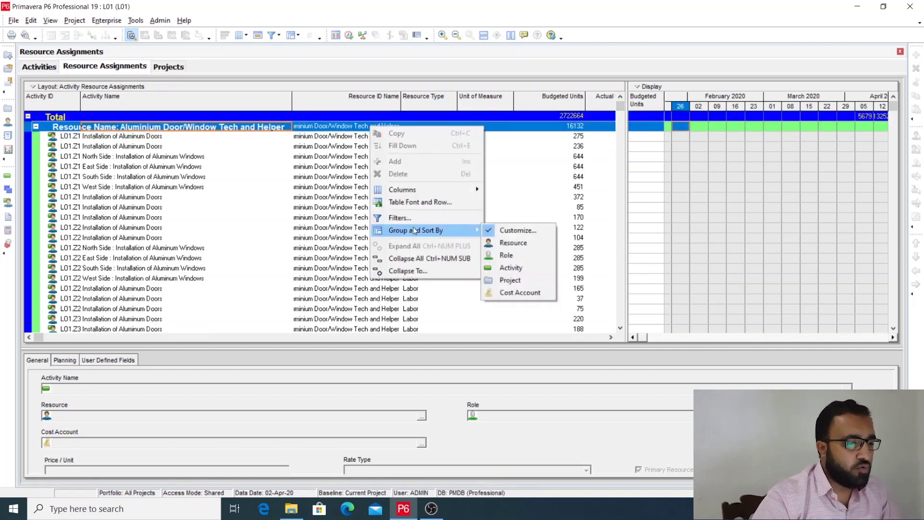
pyautogui.click(515, 230)
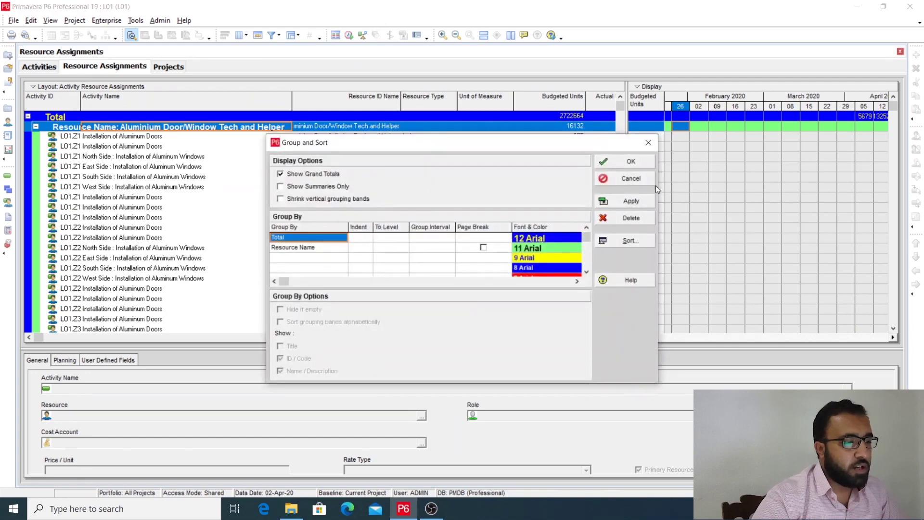
pyautogui.click(633, 162)
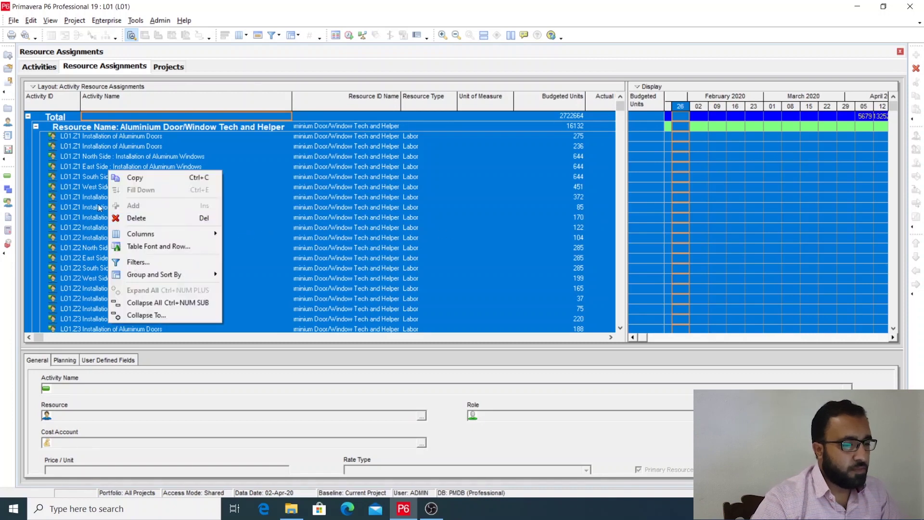
# Step: Copy all the selected resource assignments and paste them into cell A1 of a new blank workbook in Excel 2016
pyautogui.click(134, 177)
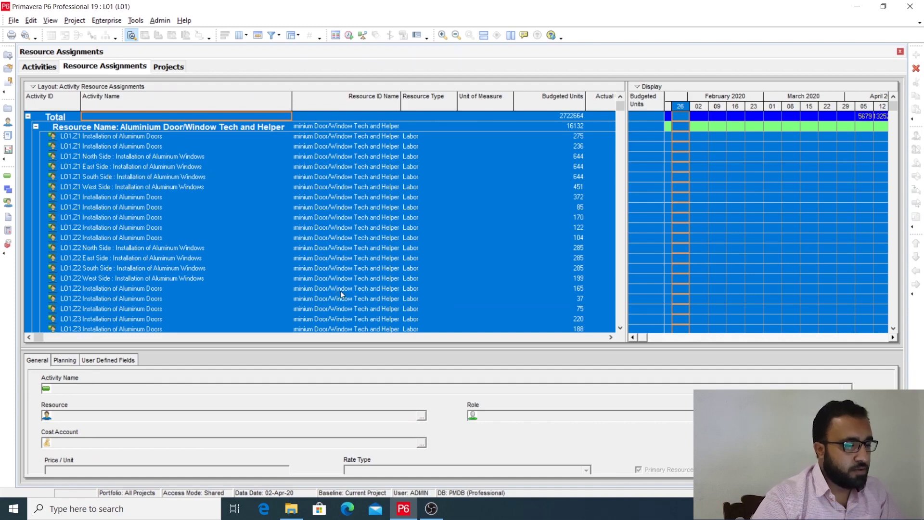
pyautogui.click(147, 500)
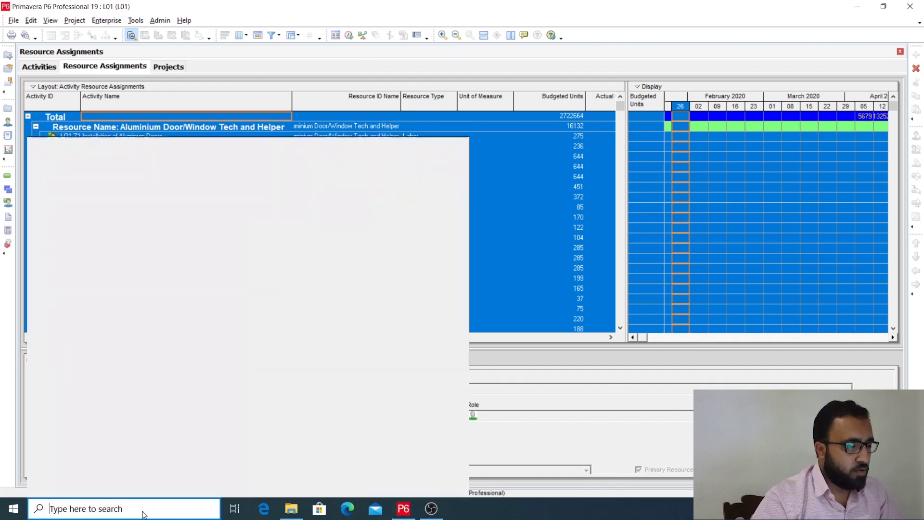
pyautogui.write('exc')
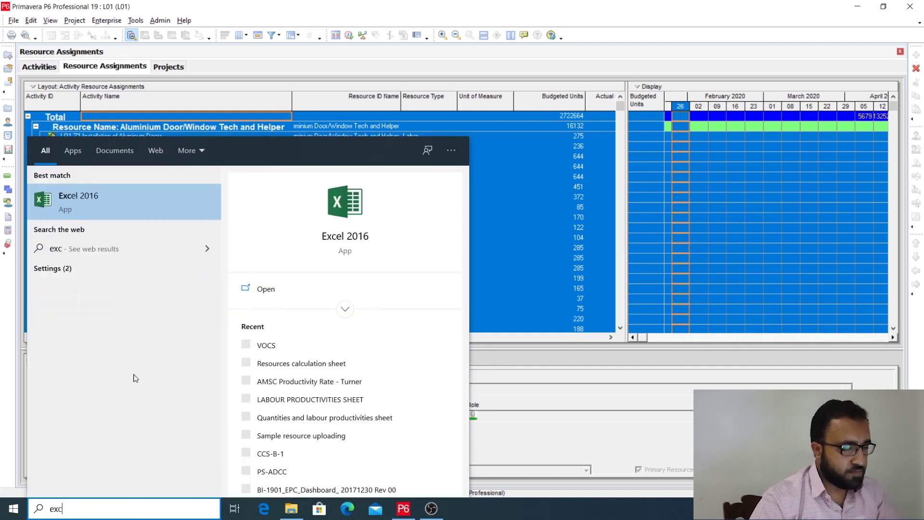
pyautogui.click(150, 217)
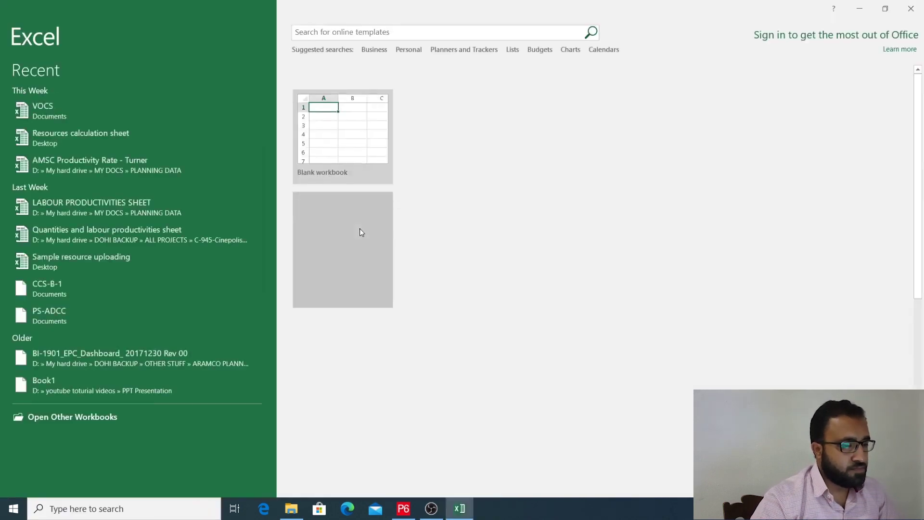
pyautogui.click(342, 135)
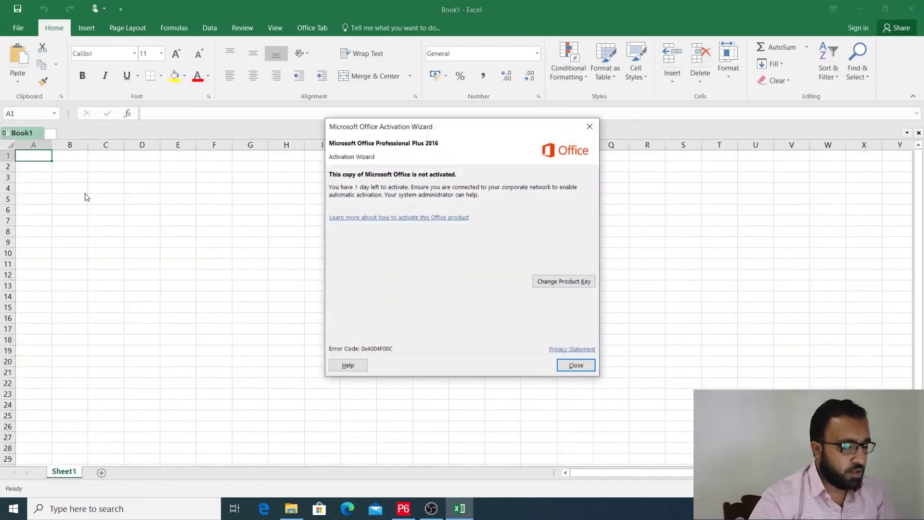
pyautogui.click(595, 131)
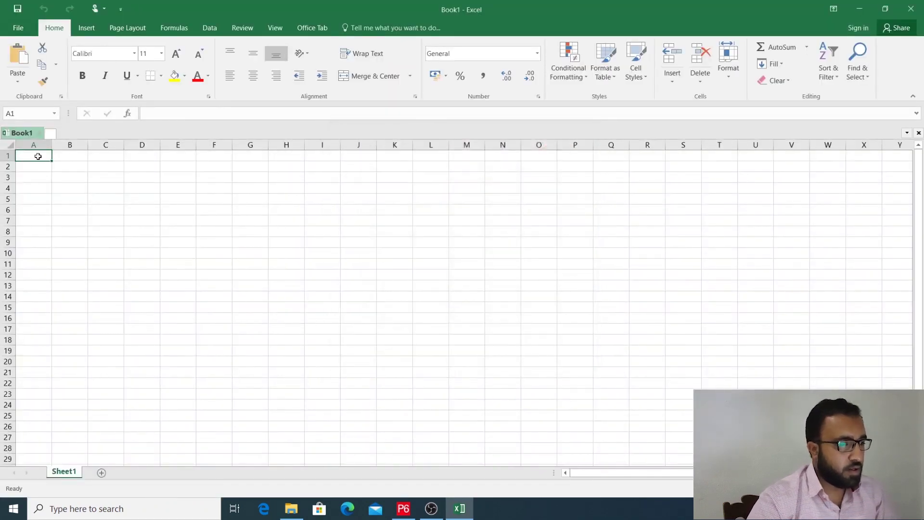
pyautogui.hotkey('ctrl', 'v')
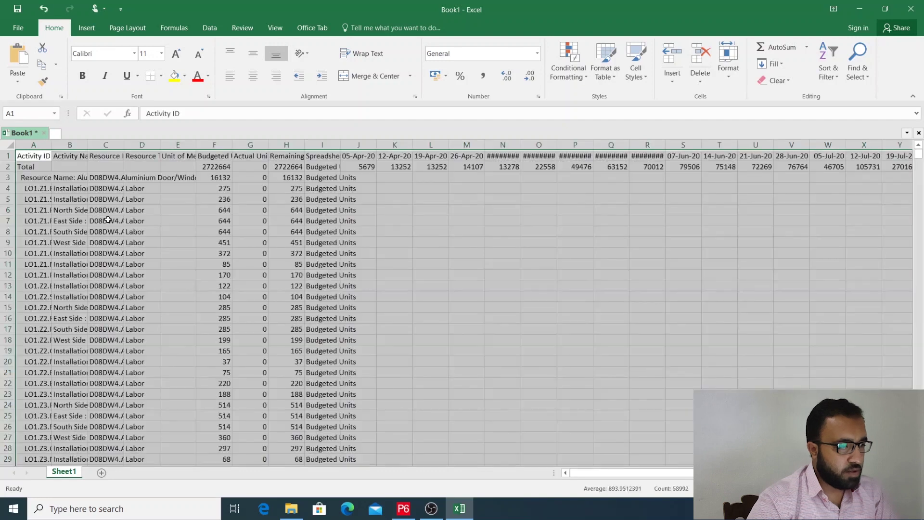
# Step: Look over the pasted assignment rows in Sheet1, particularly the Activity ID column
pyautogui.click(432, 287)
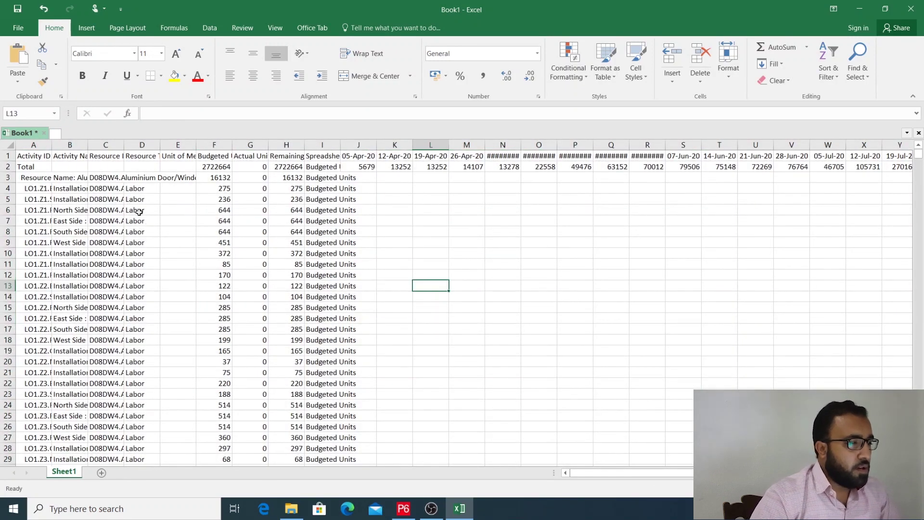
pyautogui.click(42, 146)
pyautogui.scroll(-12, 408, 392)
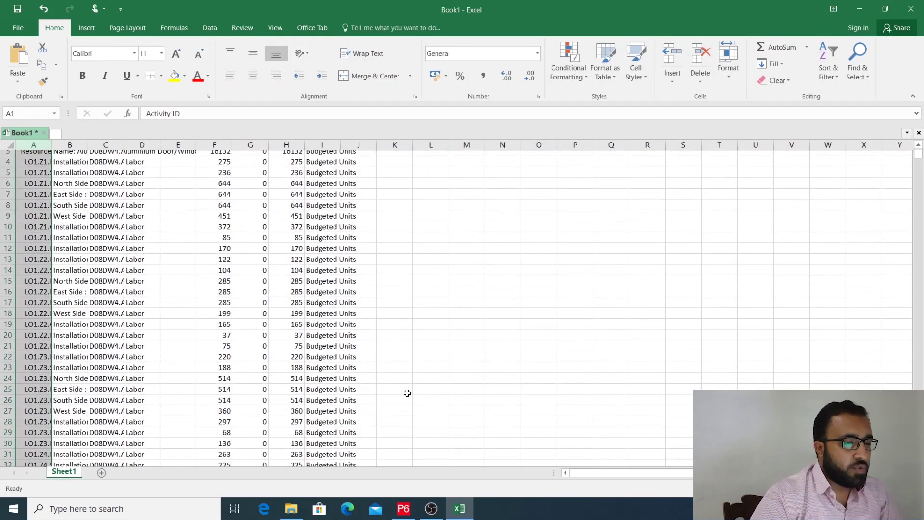
pyautogui.scroll(12, 554, 464)
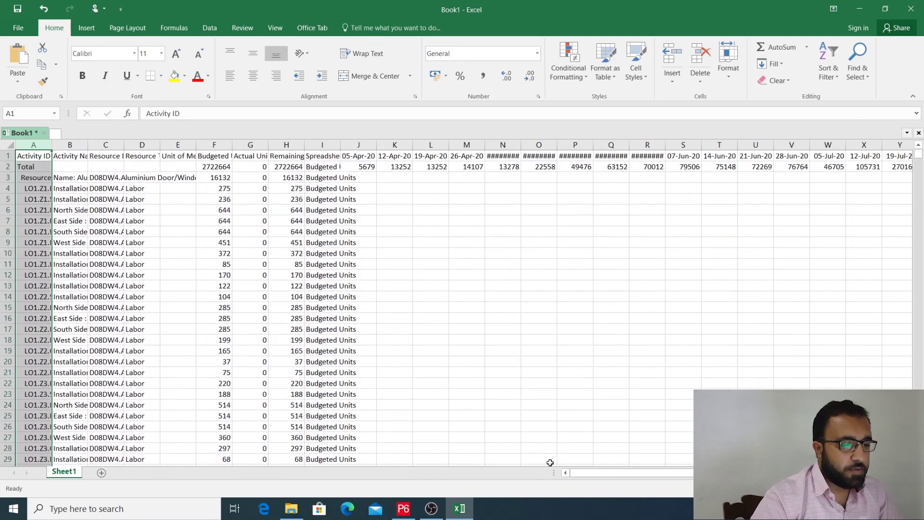
pyautogui.click(470, 319)
# Step: Switch back to Primavera P6 and examine how the individual activities are listed beneath each resource name band
pyautogui.click(407, 506)
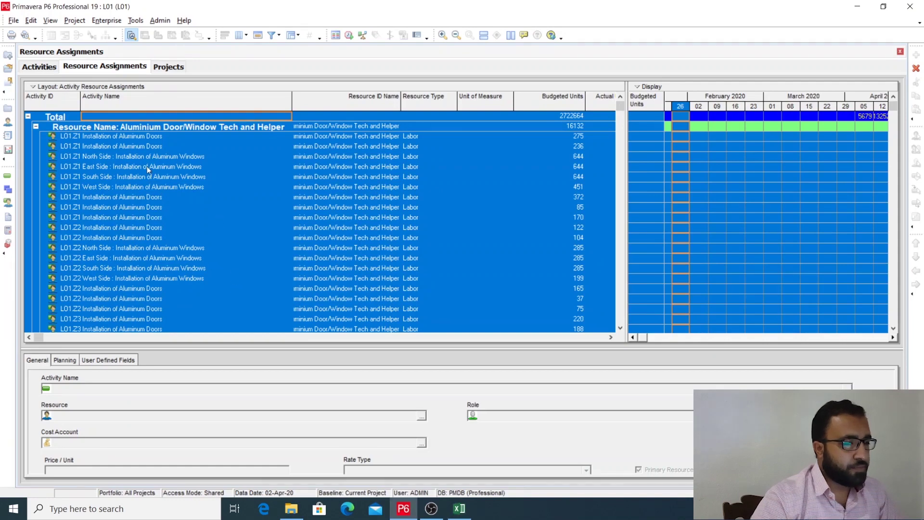
pyautogui.click(69, 142)
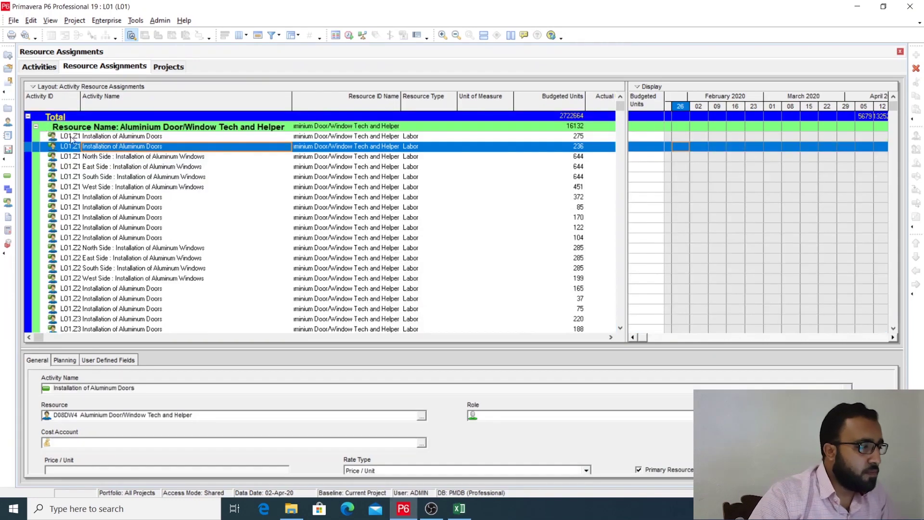
pyautogui.click(107, 158)
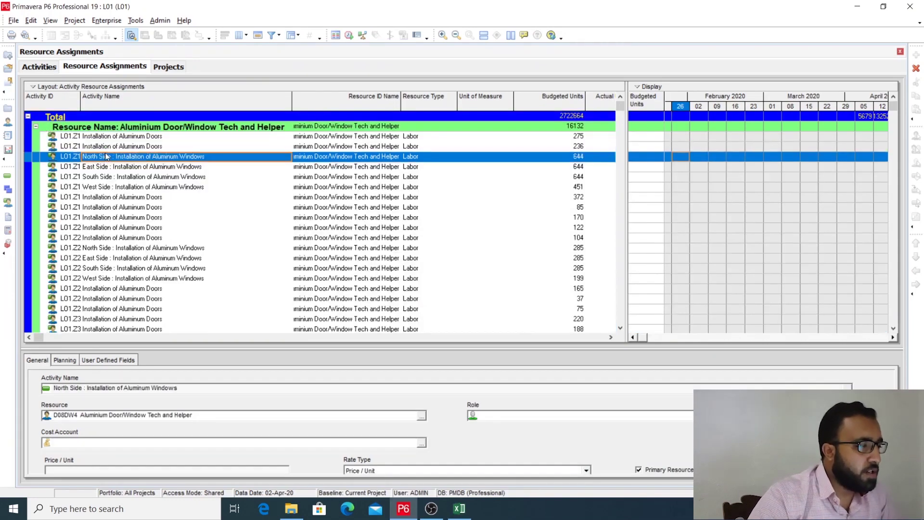
pyautogui.click(157, 127)
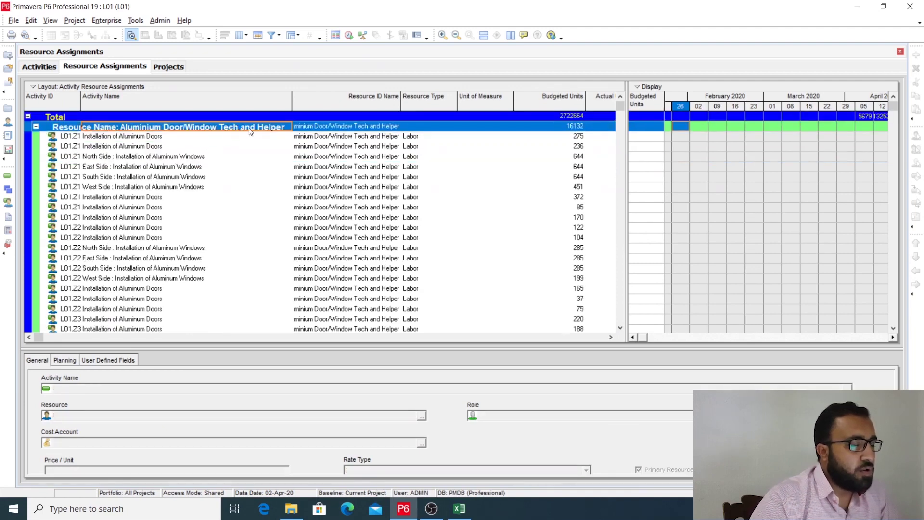
pyautogui.scroll(-5, 160, 212)
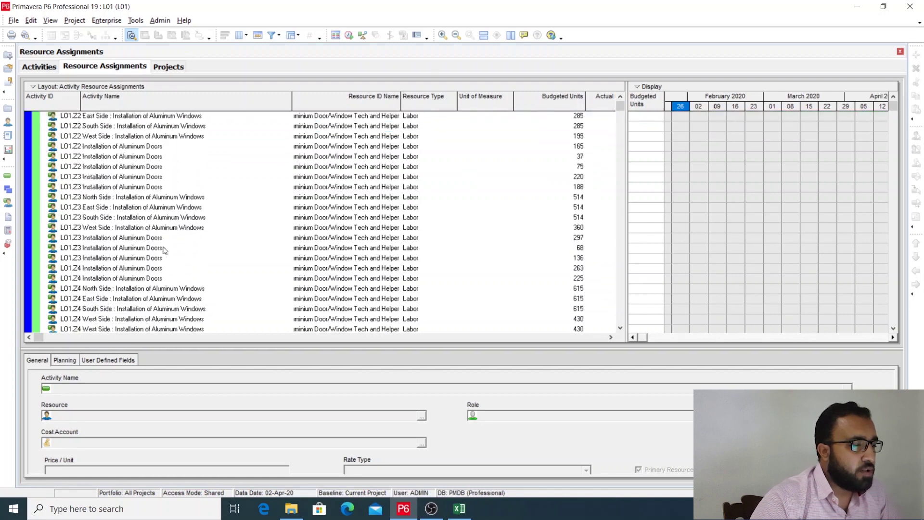
pyautogui.scroll(-9, 164, 249)
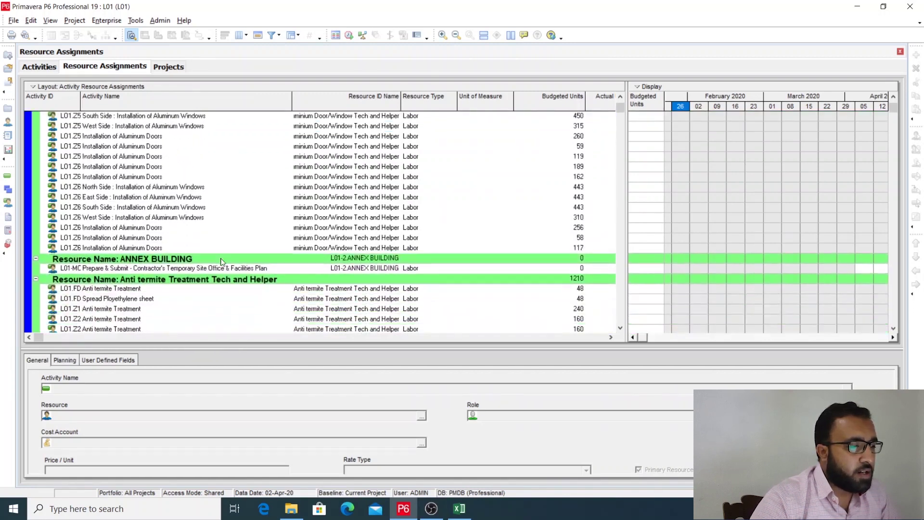
pyautogui.scroll(-1, 220, 262)
pyautogui.scroll(10, 221, 262)
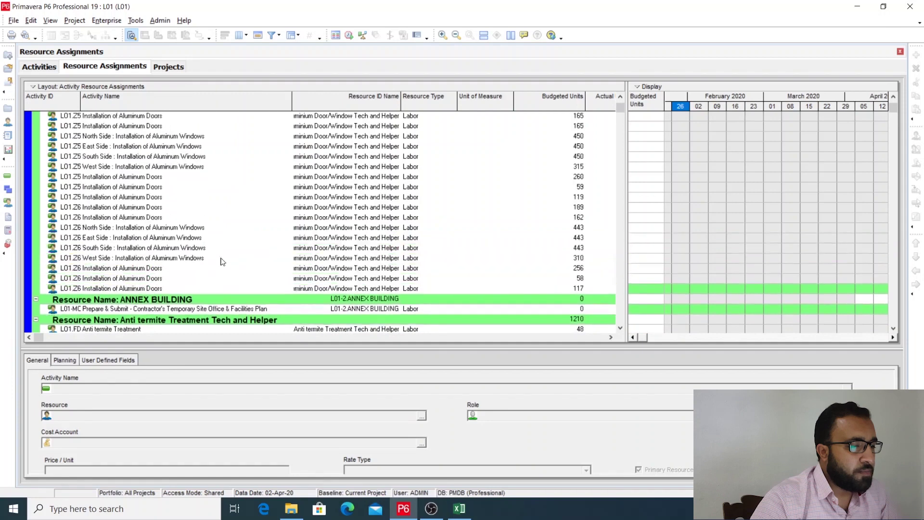
pyautogui.scroll(3, 220, 261)
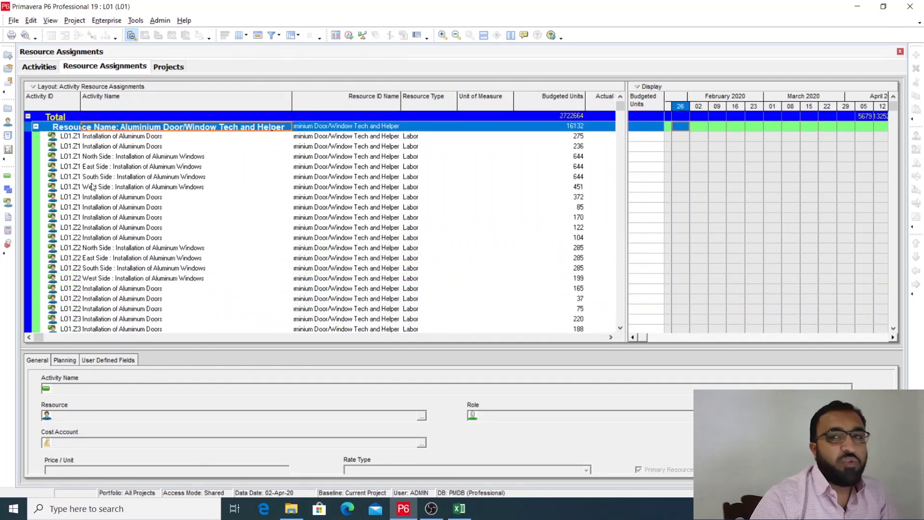
# Step: Return to the Excel workbook and fit column A to its contents so the resource names and activity IDs are readable
pyautogui.hotkey('alt', 'Tab')
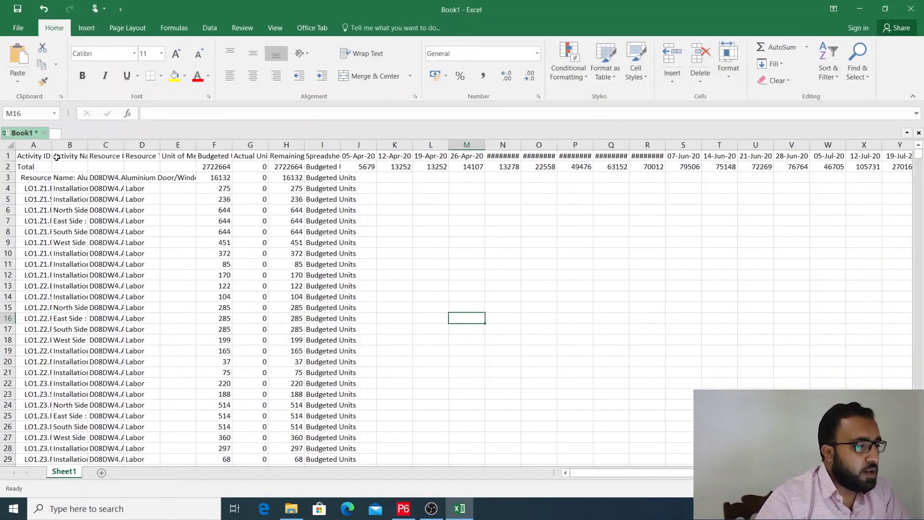
pyautogui.doubleClick(52, 145)
pyautogui.scroll(-1, 181, 298)
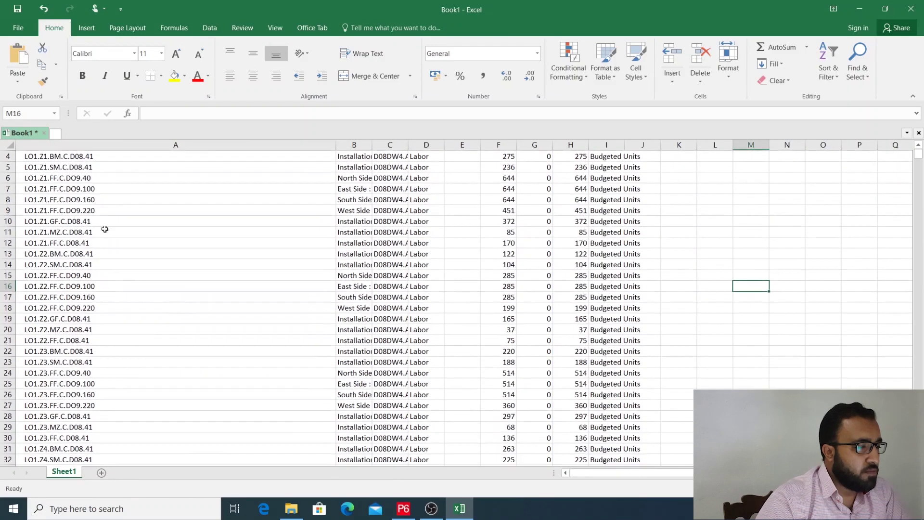
pyautogui.scroll(1, 103, 231)
pyautogui.click(127, 179)
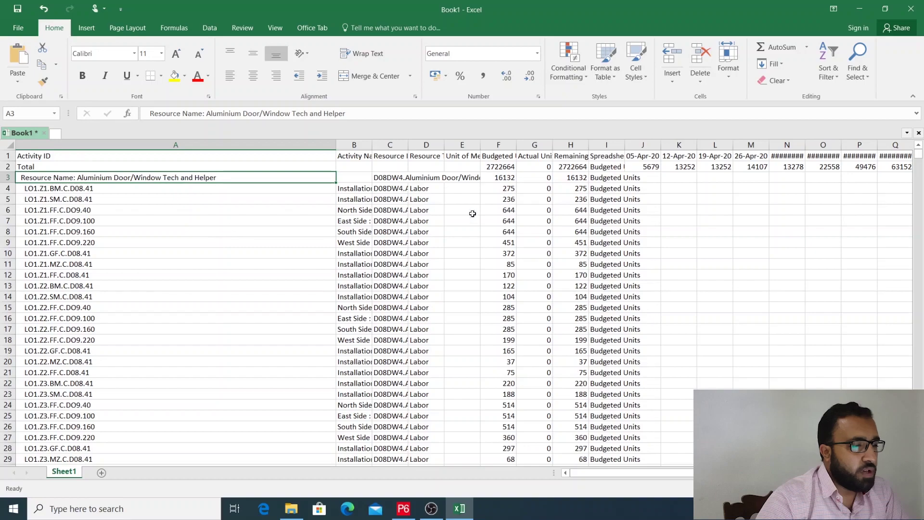
# Step: Examine the Anti termite Treatment Tech and Helper summary row and the activity rows beneath it in the pasted sheet
pyautogui.scroll(-12, 129, 282)
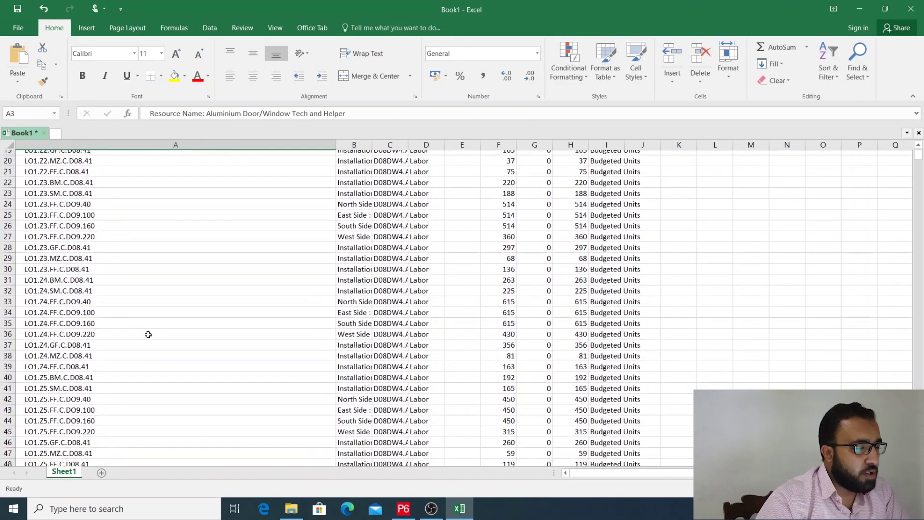
pyautogui.scroll(-2, 146, 332)
pyautogui.scroll(-2, 123, 298)
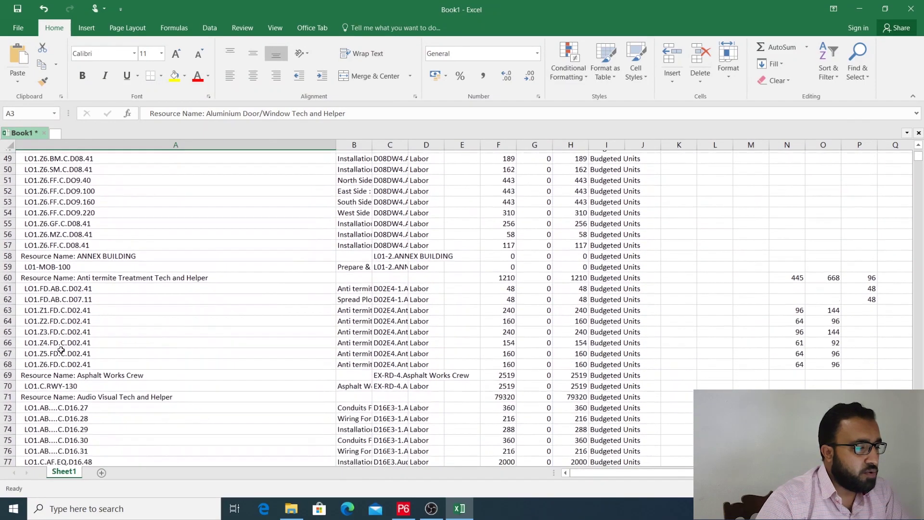
pyautogui.click(98, 274)
pyautogui.hotkey('shift', 'space')
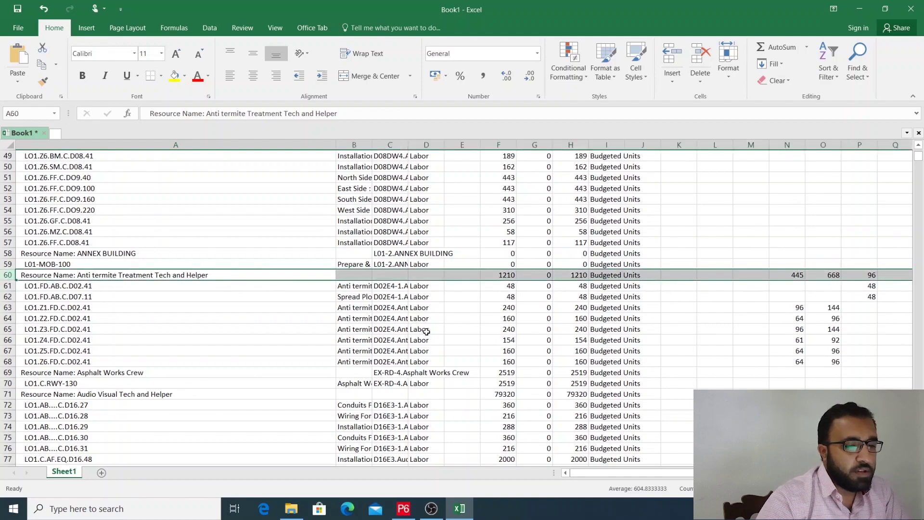
pyautogui.moveTo(72, 286); pyautogui.dragTo(83, 354)
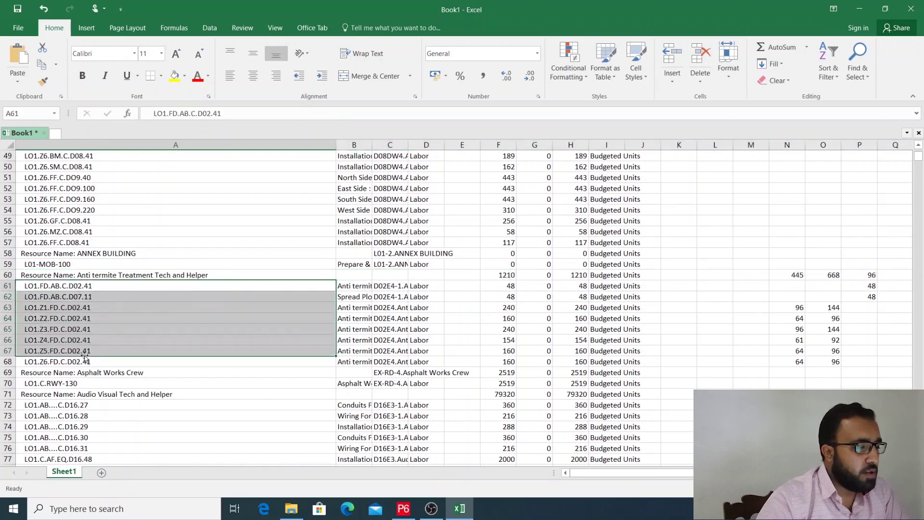
# Step: Compare the weekly budgeted units in the Anti termite Treatment Tech and Helper summary row with those of its individual activities in columns N and O
pyautogui.scroll(-3, 92, 363)
pyautogui.scroll(-1, 93, 366)
pyautogui.scroll(-3, 93, 368)
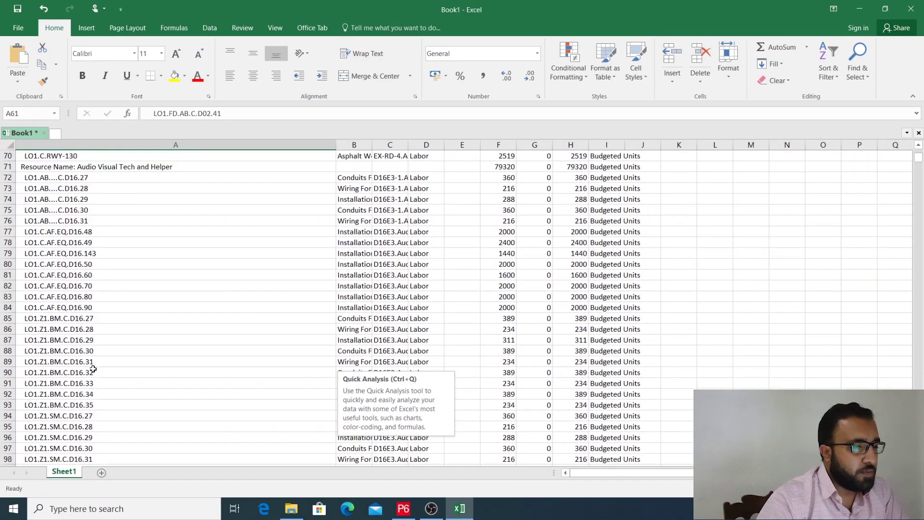
pyautogui.scroll(-3, 93, 368)
pyautogui.scroll(10, 94, 369)
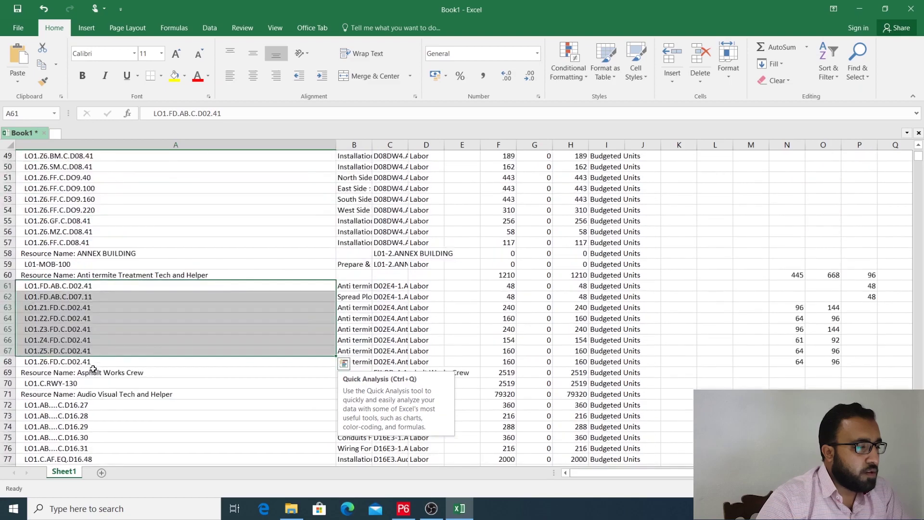
pyautogui.scroll(-1, 94, 369)
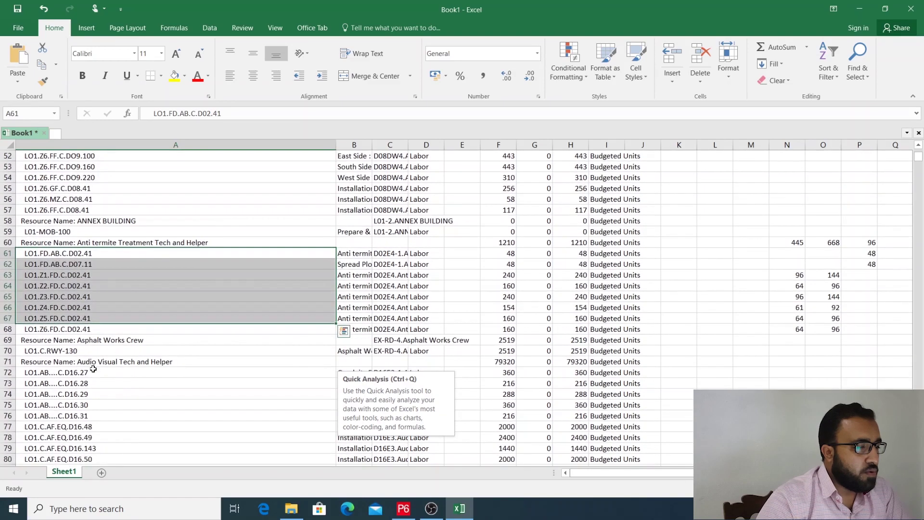
pyautogui.click(791, 242)
pyautogui.moveTo(799, 332); pyautogui.dragTo(799, 275)
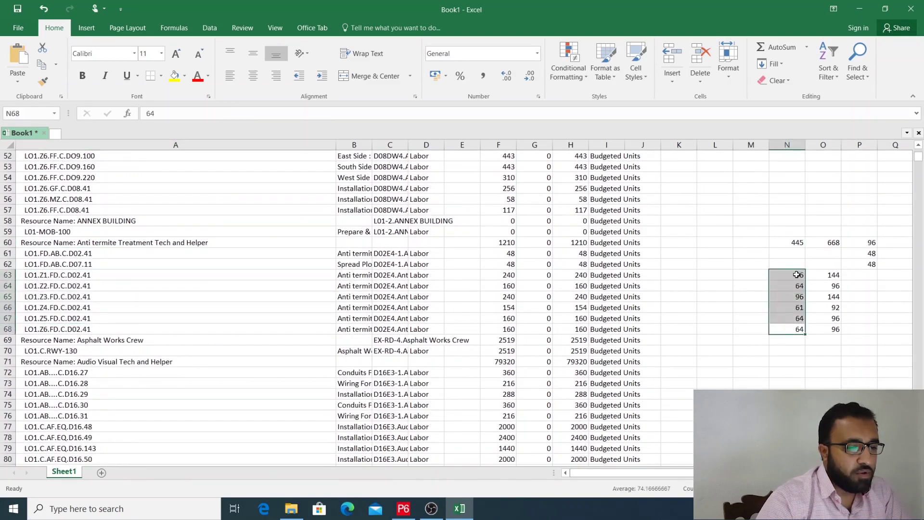
pyautogui.click(836, 242)
pyautogui.moveTo(835, 326); pyautogui.dragTo(835, 275)
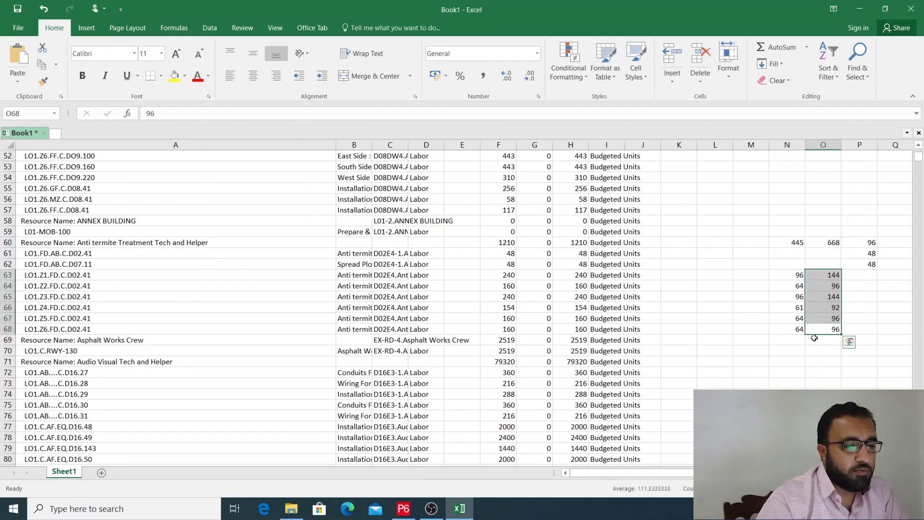
pyautogui.click(789, 340)
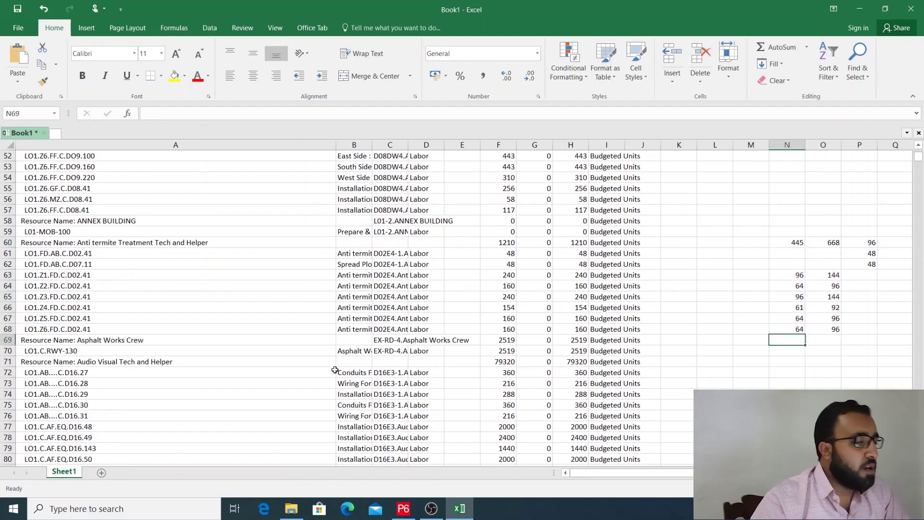
# Step: Examine the Aluminium Door/Window Tech and Helper summary row and the activity rows listed beneath it
pyautogui.scroll(17, 216, 387)
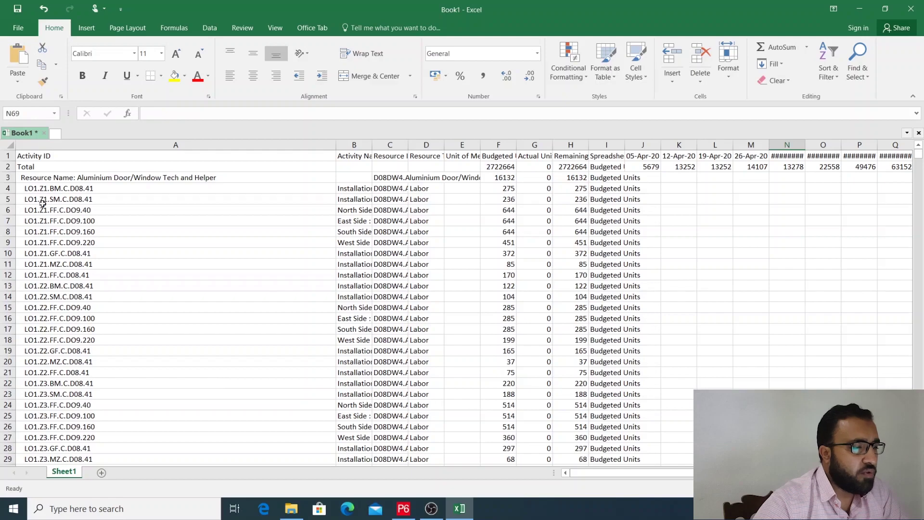
pyautogui.click(8, 176)
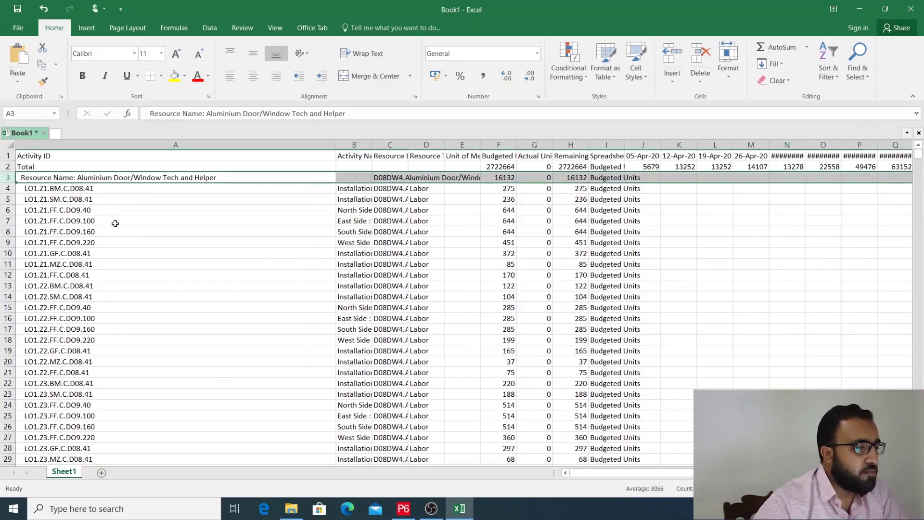
pyautogui.moveTo(293, 189); pyautogui.dragTo(308, 340)
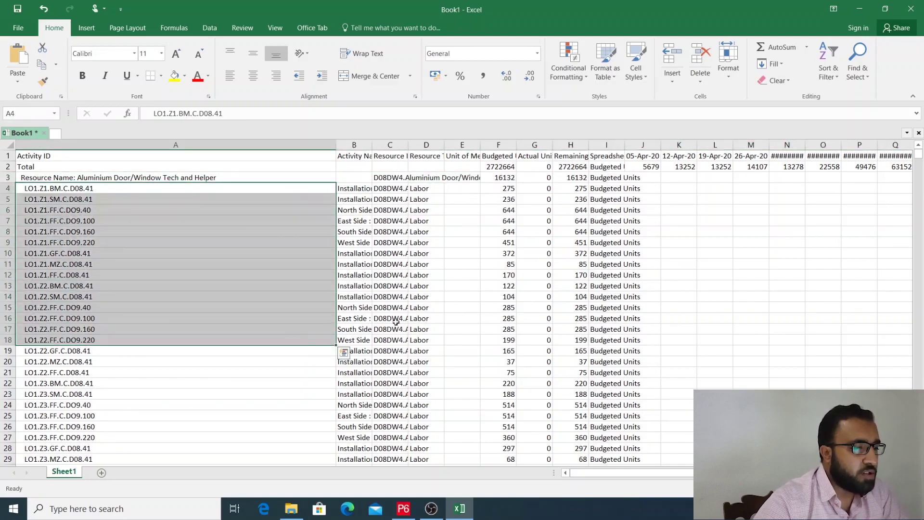
pyautogui.click(395, 321)
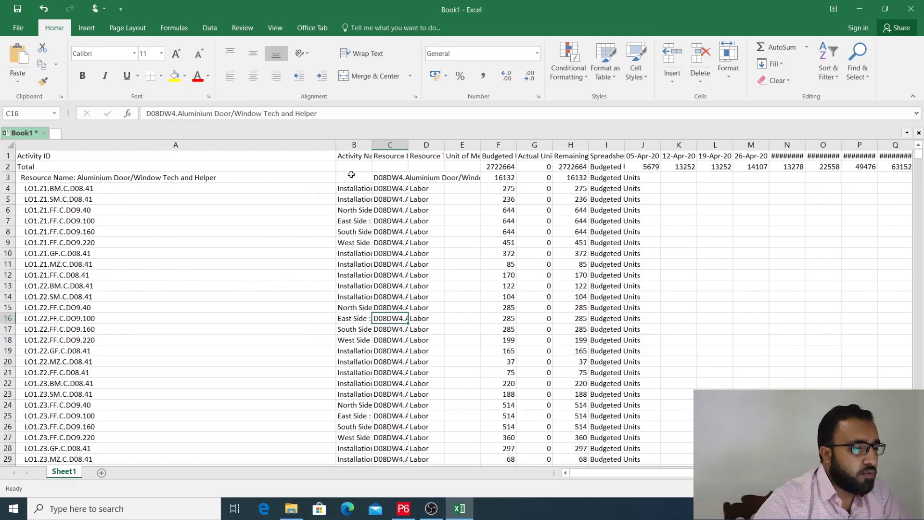
# Step: Fit the Activity Name column to its contents and check its cell in the Aluminium Door/Window summary row
pyautogui.click(353, 144)
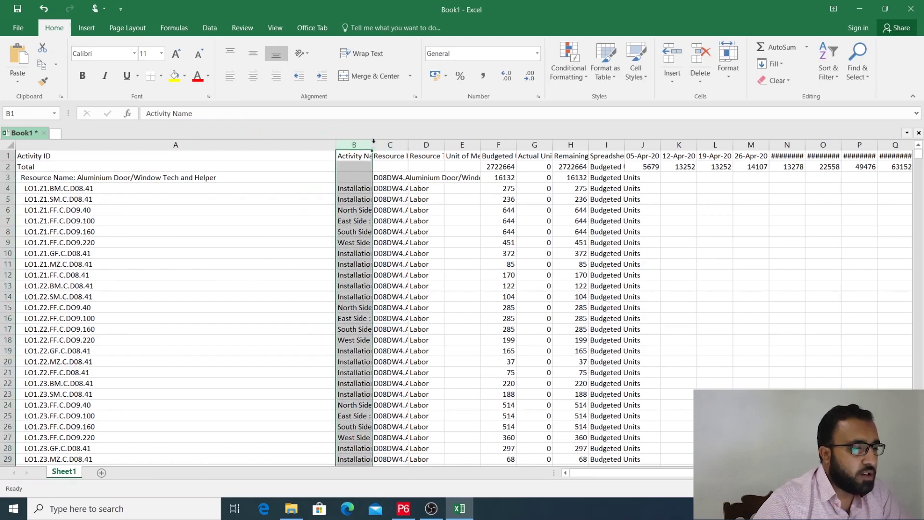
pyautogui.doubleClick(373, 144)
pyautogui.click(385, 230)
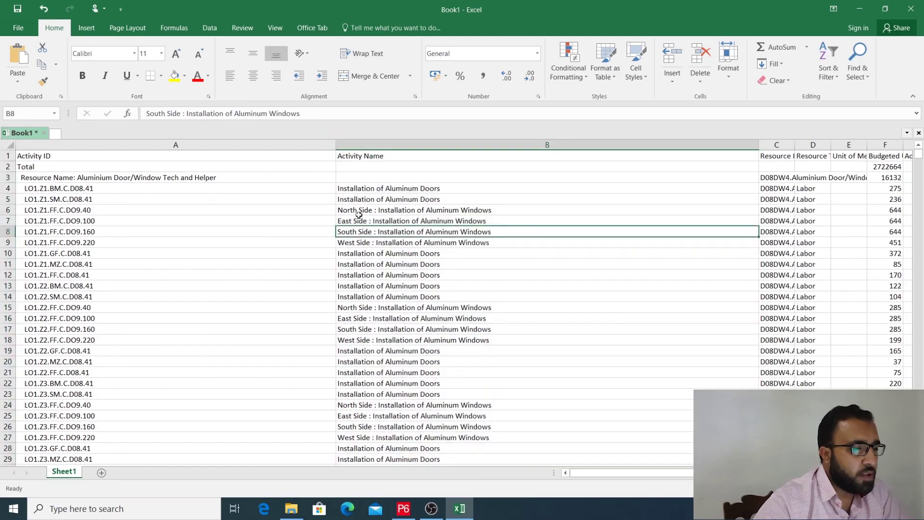
pyautogui.click(350, 181)
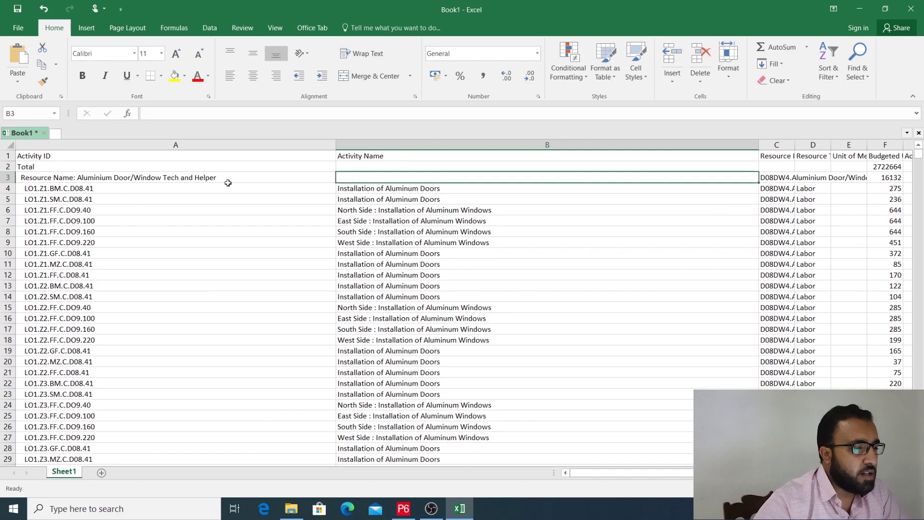
# Step: Add a filter to the Activity Name column and show only the rows where it is blank
pyautogui.click(392, 144)
pyautogui.click(208, 28)
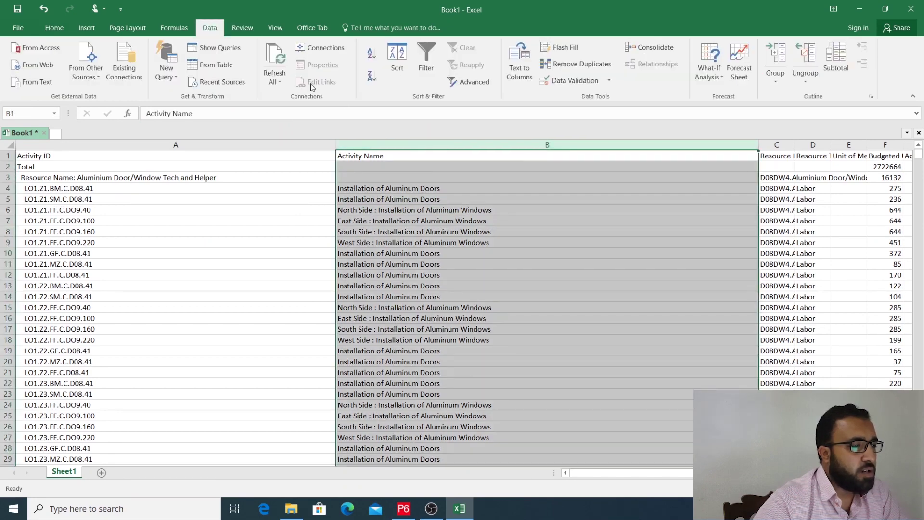
pyautogui.click(425, 60)
pyautogui.click(641, 220)
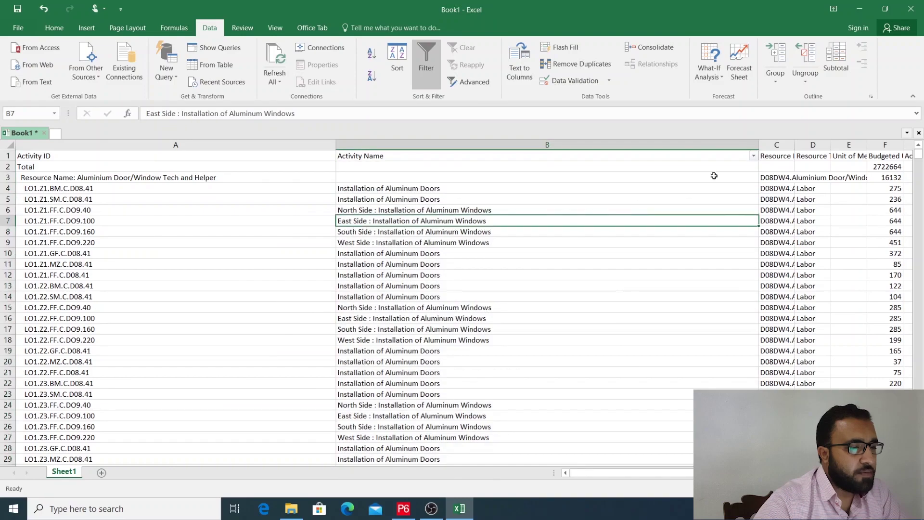
pyautogui.click(754, 157)
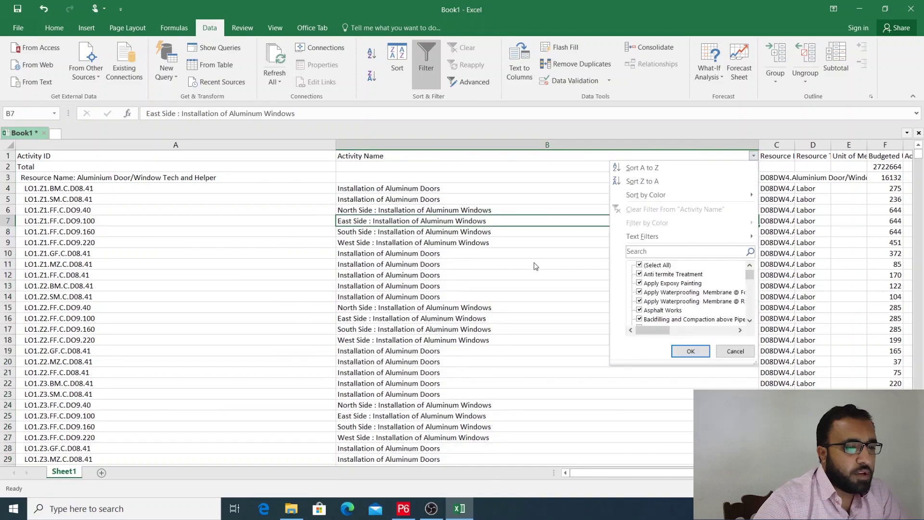
pyautogui.click(645, 266)
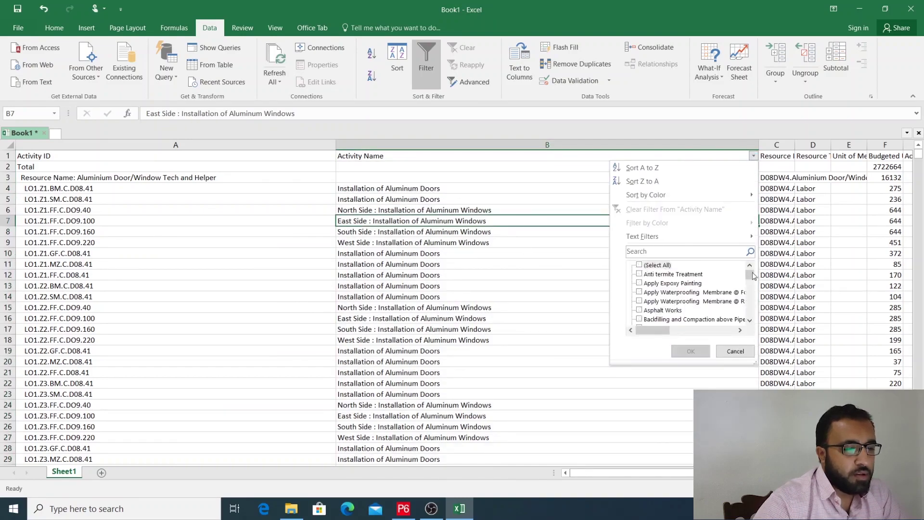
pyautogui.scroll(-15, 657, 308)
pyautogui.click(653, 320)
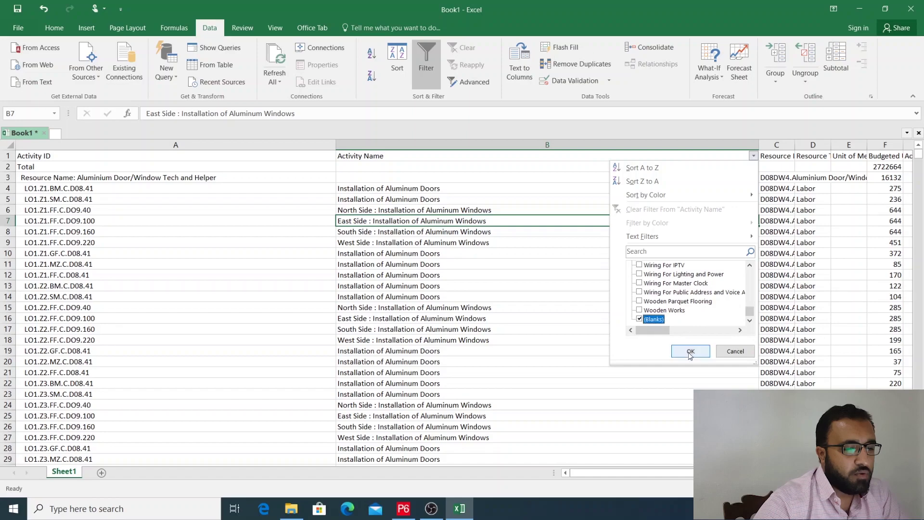
pyautogui.click(688, 351)
pyautogui.click(478, 343)
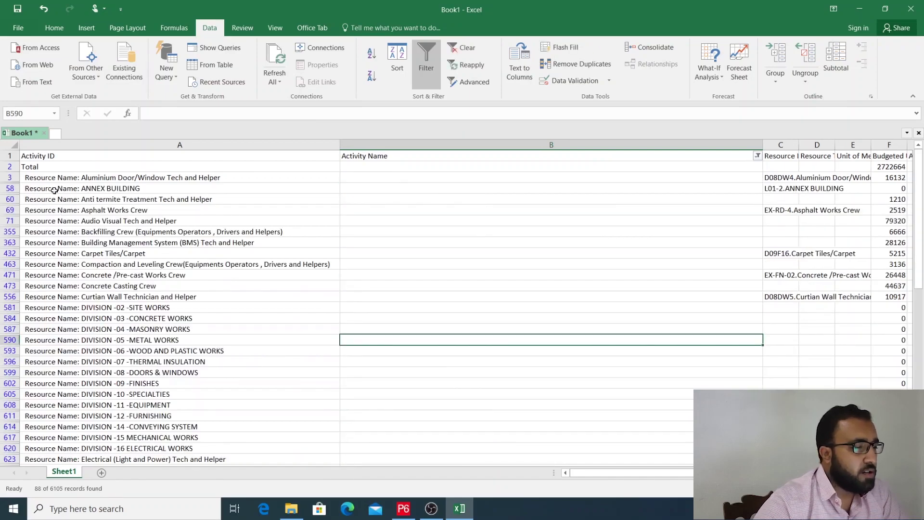
pyautogui.moveTo(37, 177); pyautogui.dragTo(722, 474)
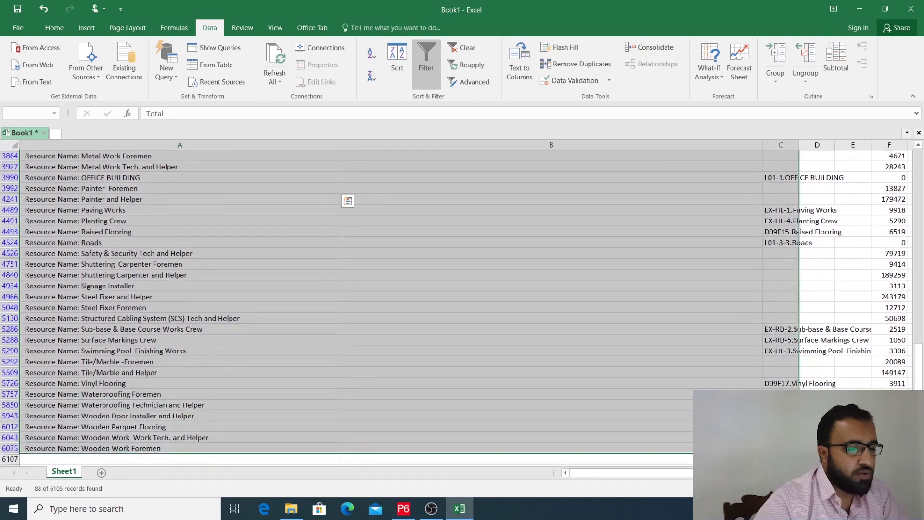
pyautogui.moveTo(852, 450); pyautogui.dragTo(406, 425)
pyautogui.scroll(10, 404, 423)
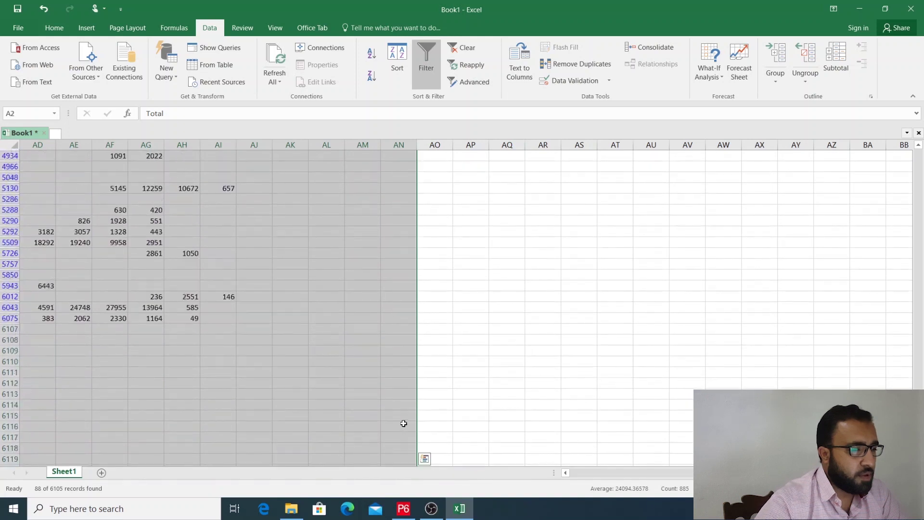
pyautogui.scroll(20, 404, 423)
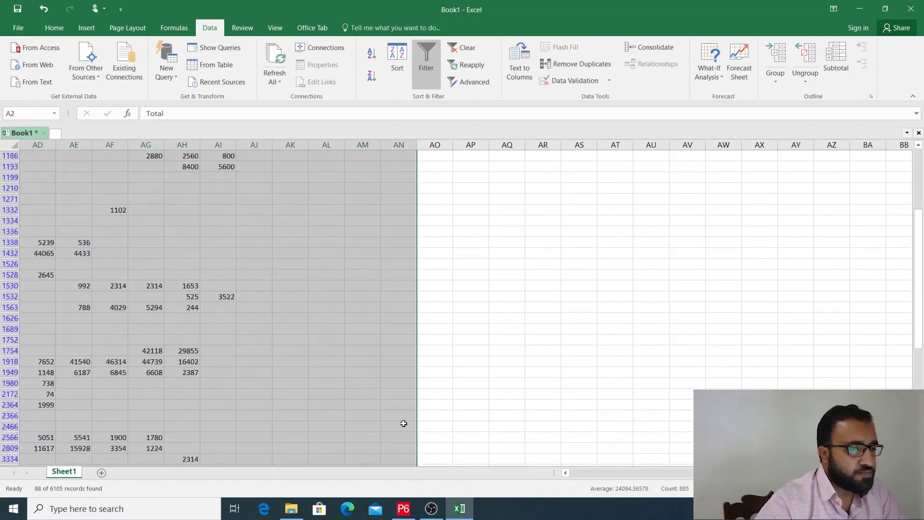
pyautogui.scroll(7, 404, 423)
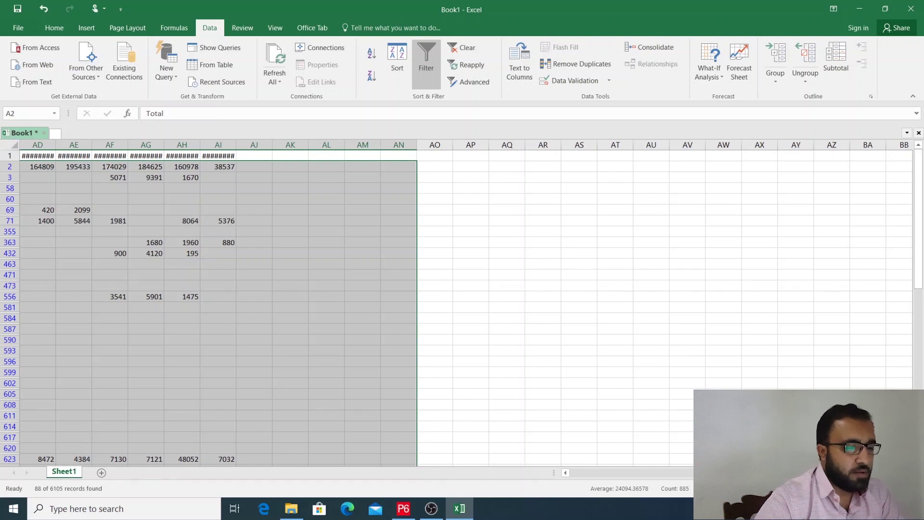
pyautogui.moveTo(774, 473); pyautogui.dragTo(575, 474)
pyautogui.click(191, 279)
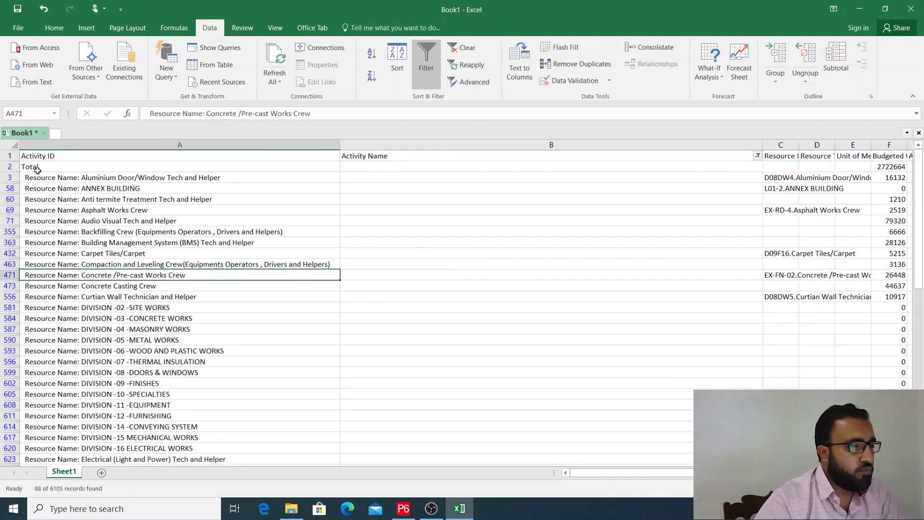
# Step: Copy the filtered table including its header row, paste it as values at A1 of a new sheet, and fit column A to its contents
pyautogui.click(32, 155)
pyautogui.moveTo(33, 155); pyautogui.dragTo(799, 390)
pyautogui.hotkey('ctrl', 'c')
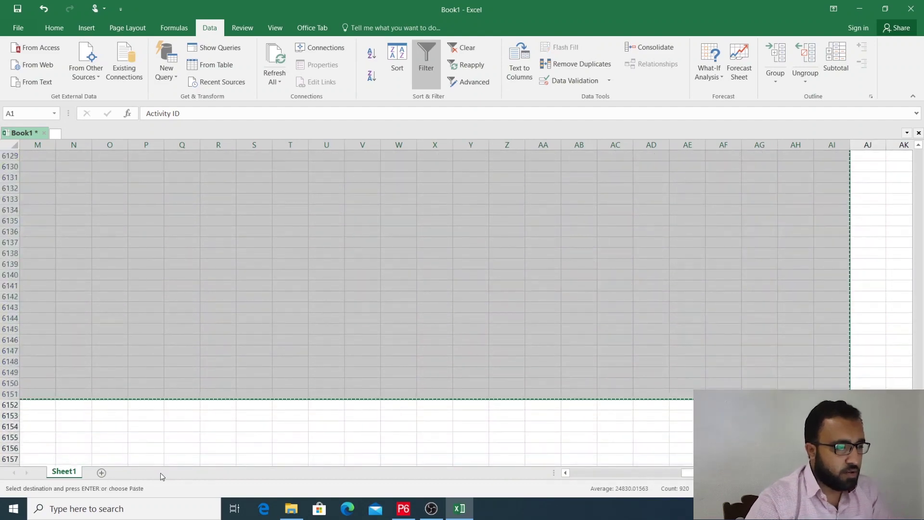
pyautogui.click(101, 473)
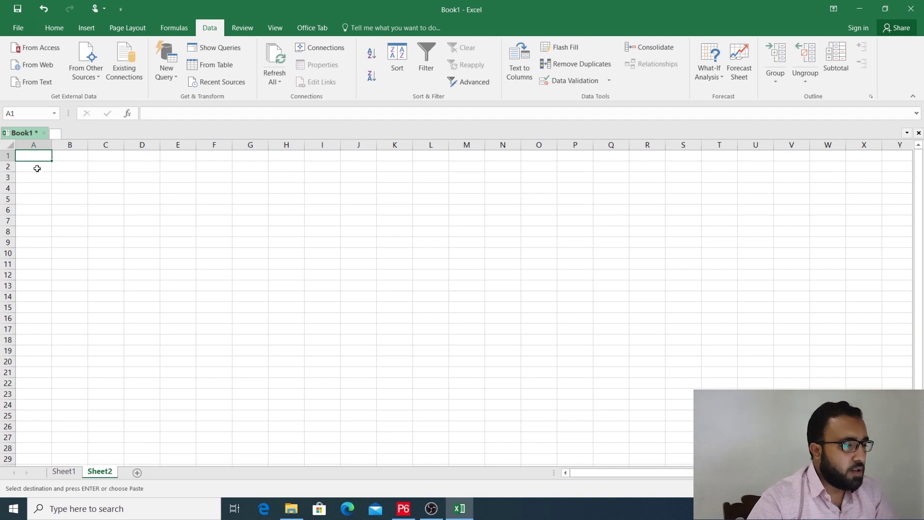
pyautogui.rightClick(36, 155)
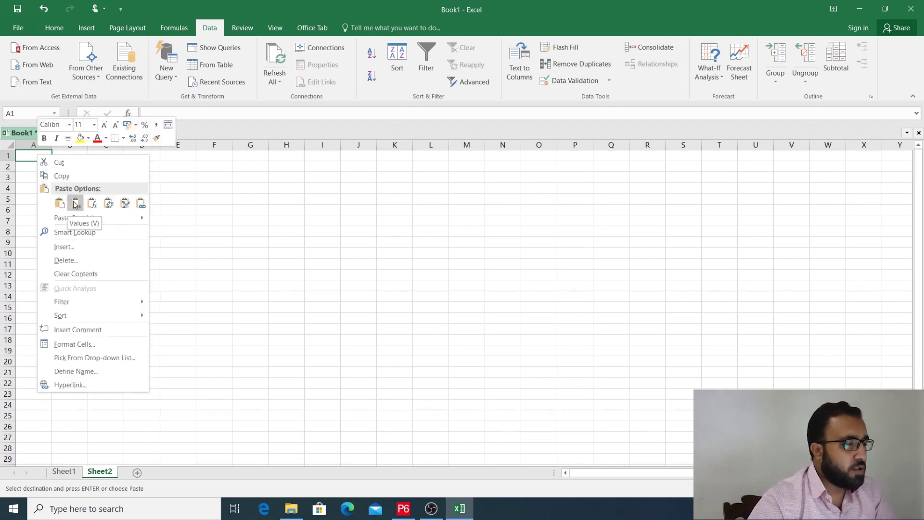
pyautogui.click(75, 204)
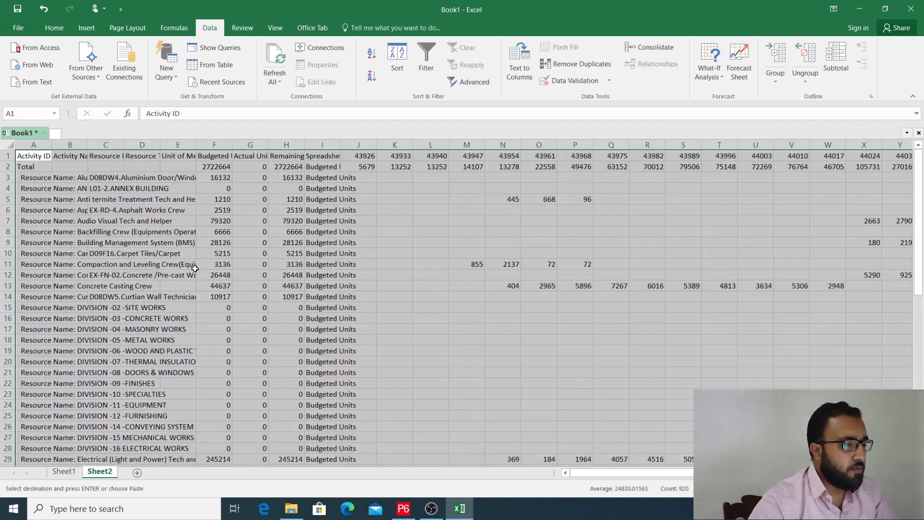
pyautogui.click(480, 296)
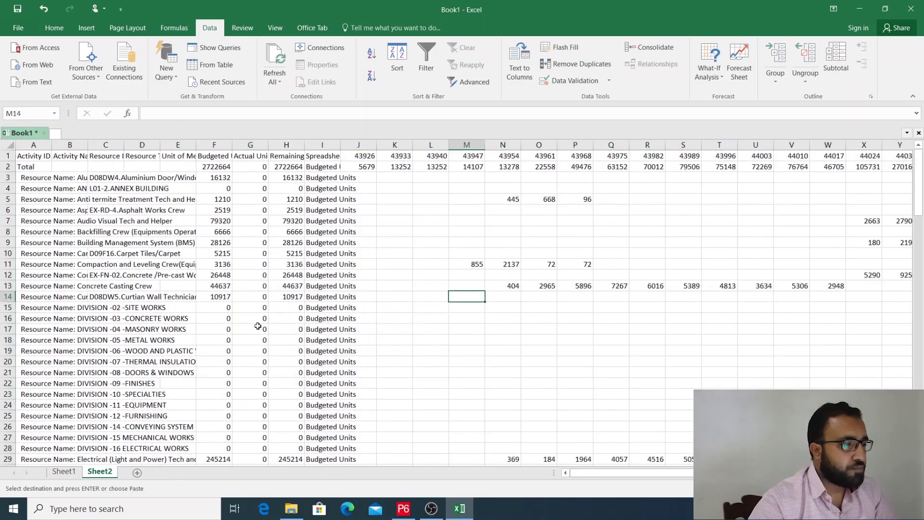
pyautogui.doubleClick(51, 144)
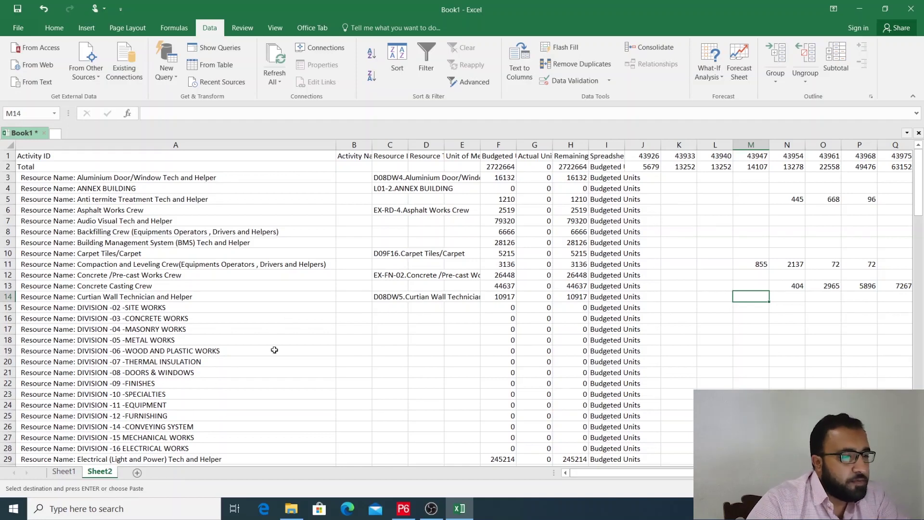
# Step: Examine the resource names in column A of Sheet2, particularly the entries in rows 3 to 9
pyautogui.click(245, 342)
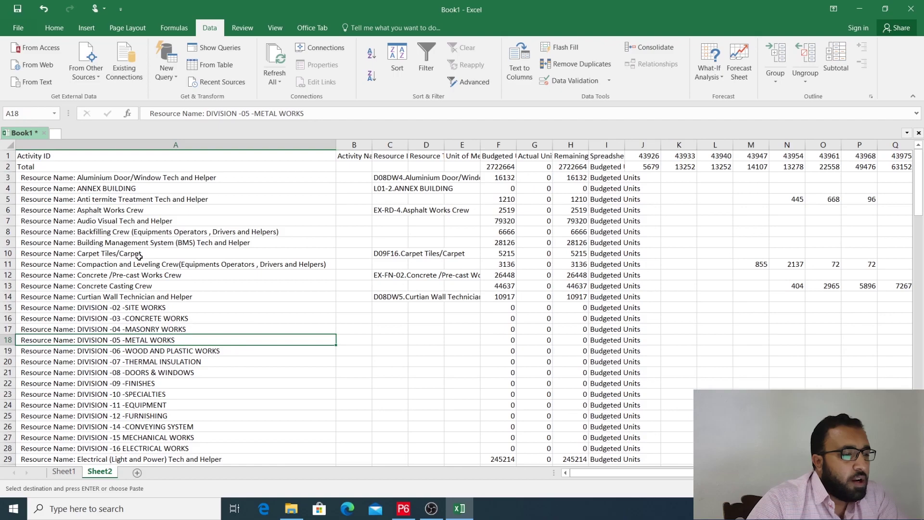
pyautogui.press('Up')
pyautogui.press('Up')
pyautogui.press('Up')
pyautogui.press('Up')
pyautogui.press('Up')
pyautogui.press('Up')
pyautogui.press('Up')
pyautogui.press('Up')
pyautogui.press('Up')
pyautogui.press('Up')
pyautogui.press('Up')
pyautogui.press('Up')
pyautogui.press('Up')
pyautogui.press('Up')
pyautogui.press('Up')
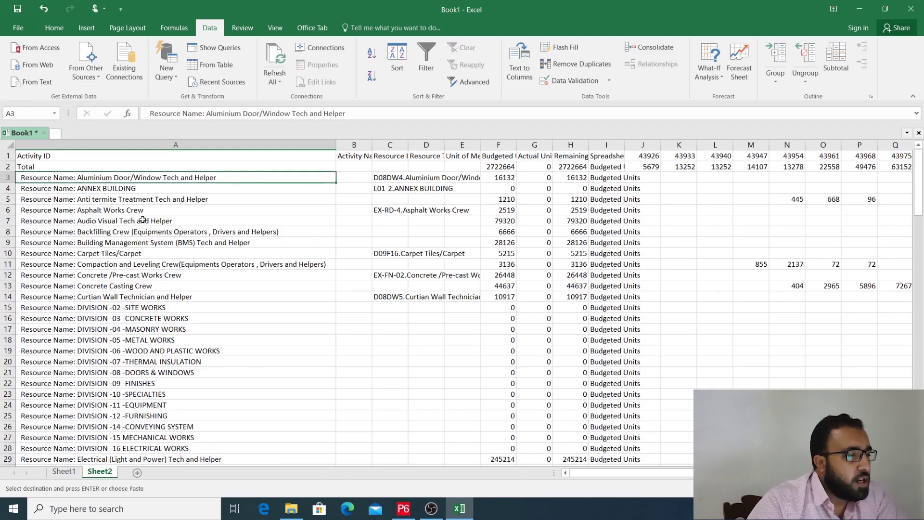
pyautogui.click(98, 189)
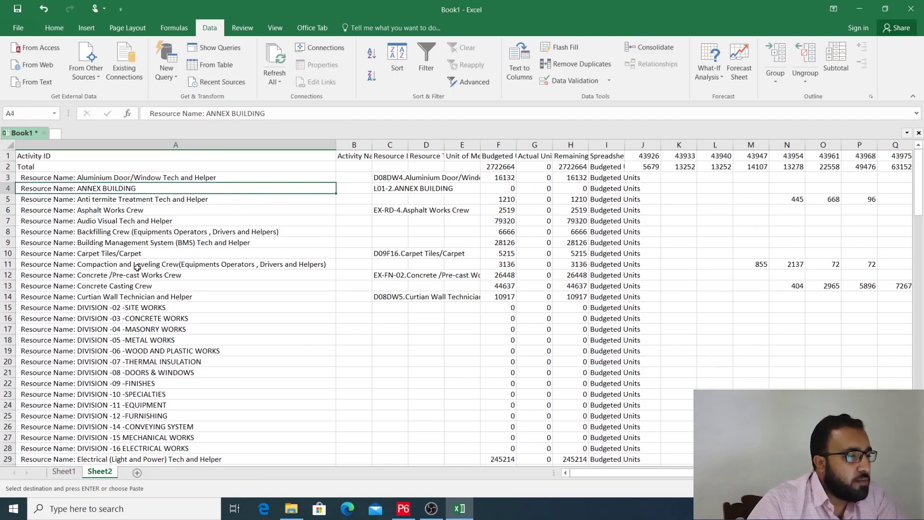
pyautogui.click(107, 209)
pyautogui.click(105, 221)
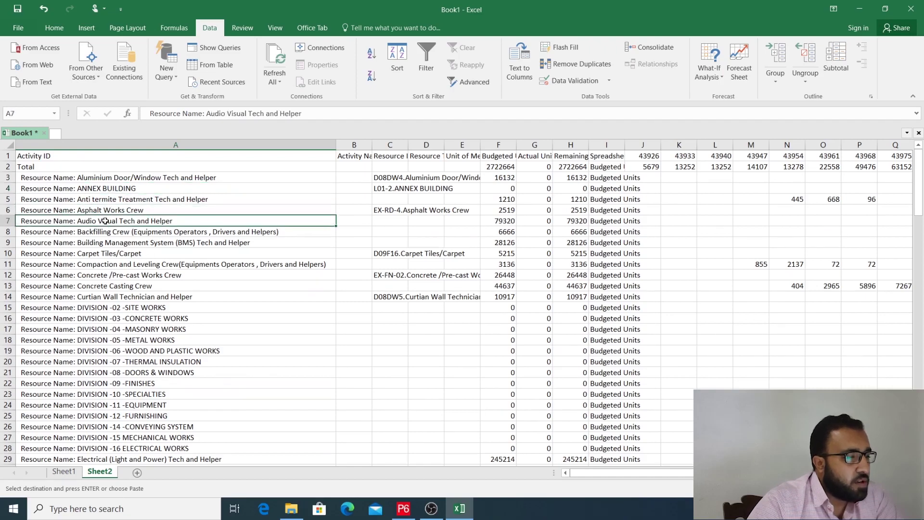
pyautogui.click(125, 243)
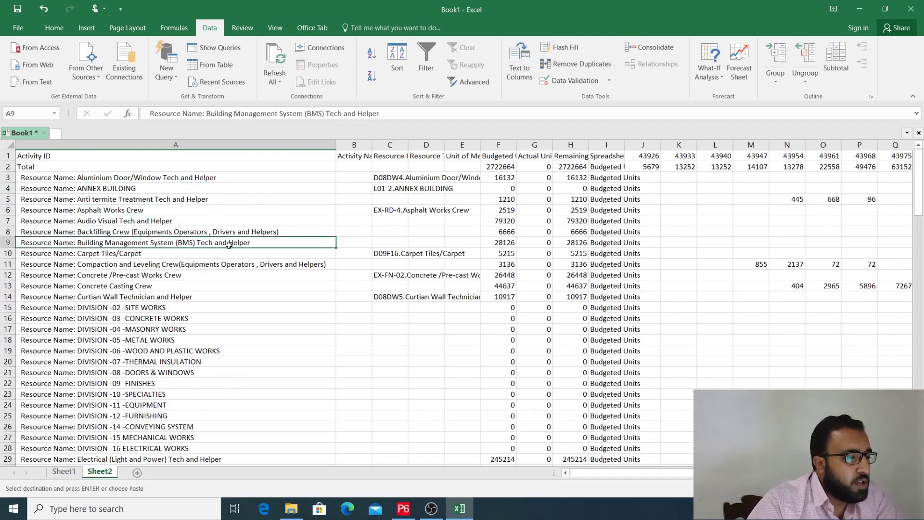
# Step: Review the resource names in Sheet2, including the DIVISION rows, and check the budgeted units of DIVISION -03 and ANNEX BUILDING
pyautogui.click(103, 250)
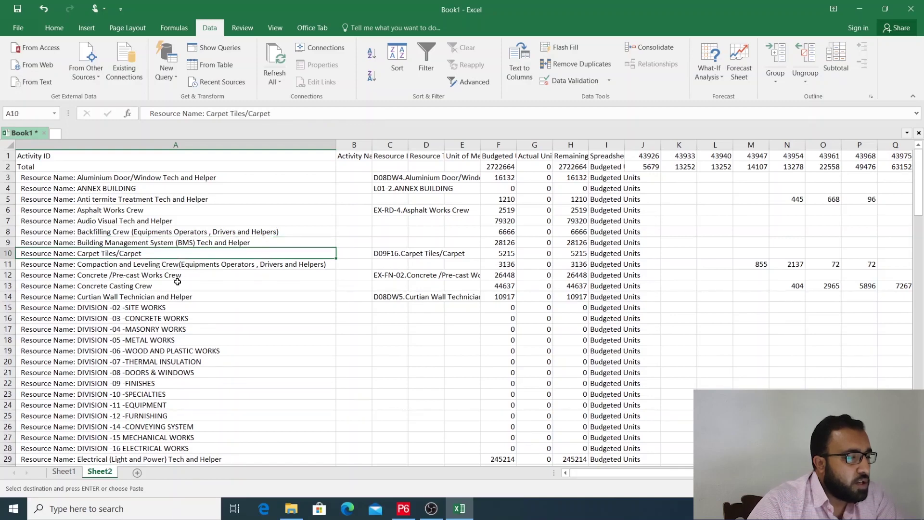
pyautogui.scroll(-20, 176, 284)
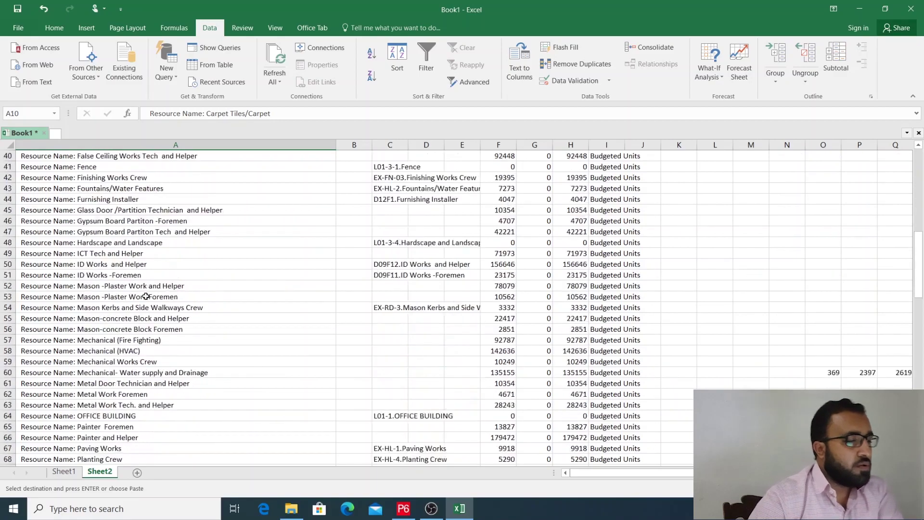
pyautogui.scroll(-5, 159, 329)
pyautogui.scroll(20, 162, 337)
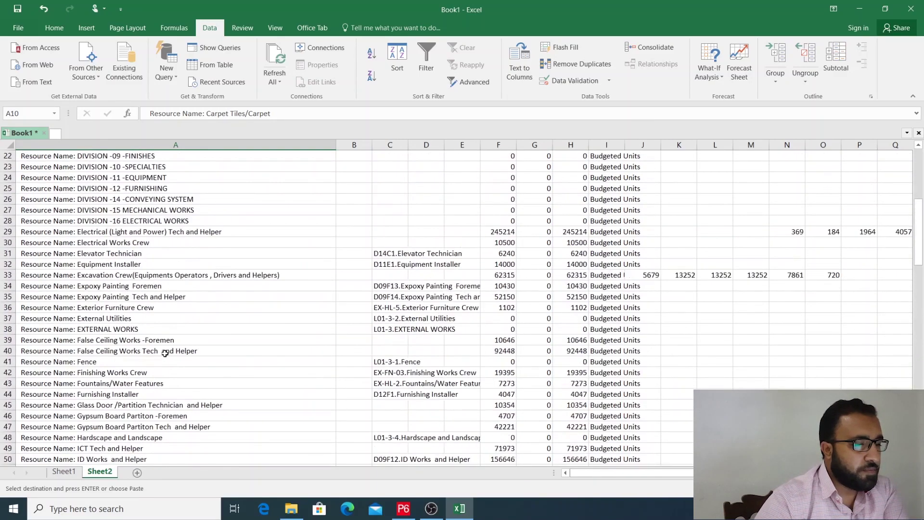
pyautogui.click(159, 288)
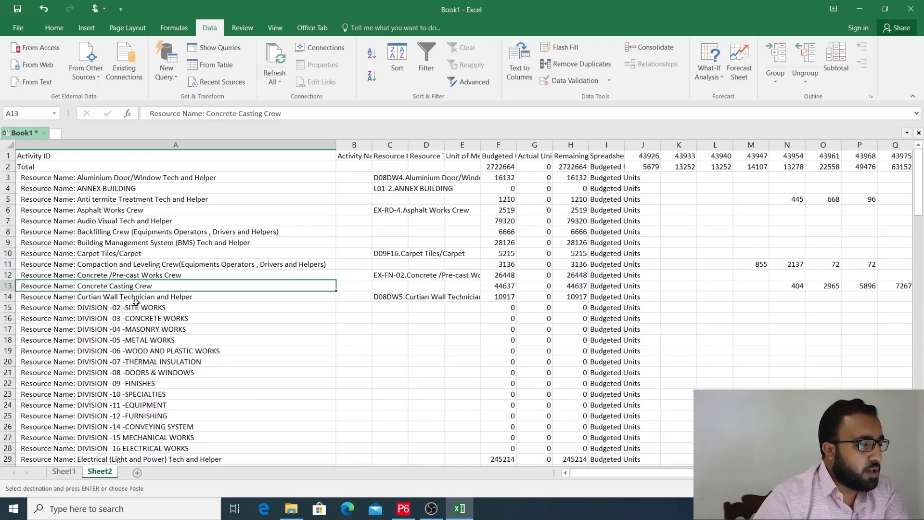
pyautogui.click(137, 307)
pyautogui.scroll(-3, 171, 356)
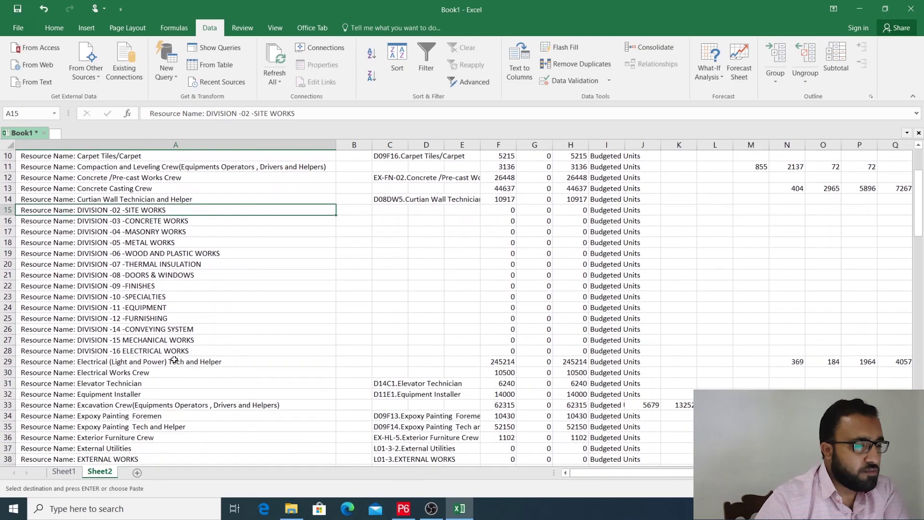
pyautogui.scroll(3, 174, 359)
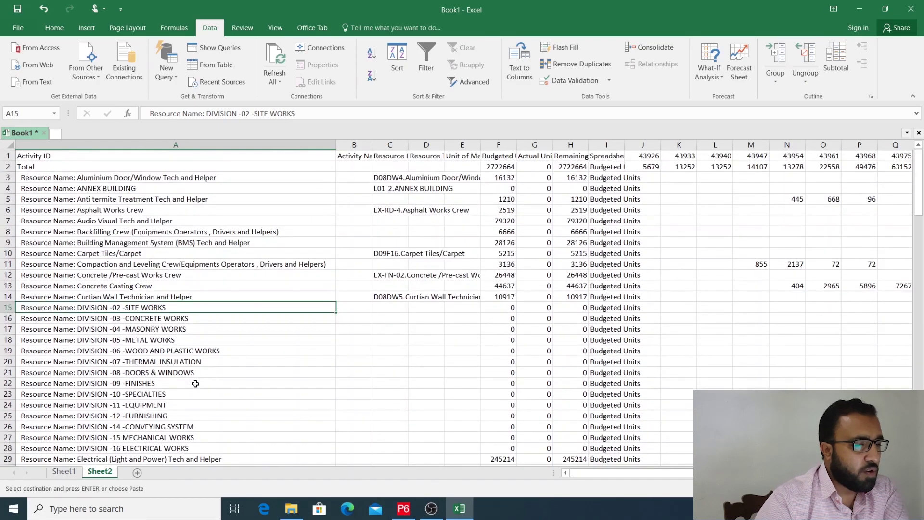
pyautogui.click(498, 318)
pyautogui.click(502, 192)
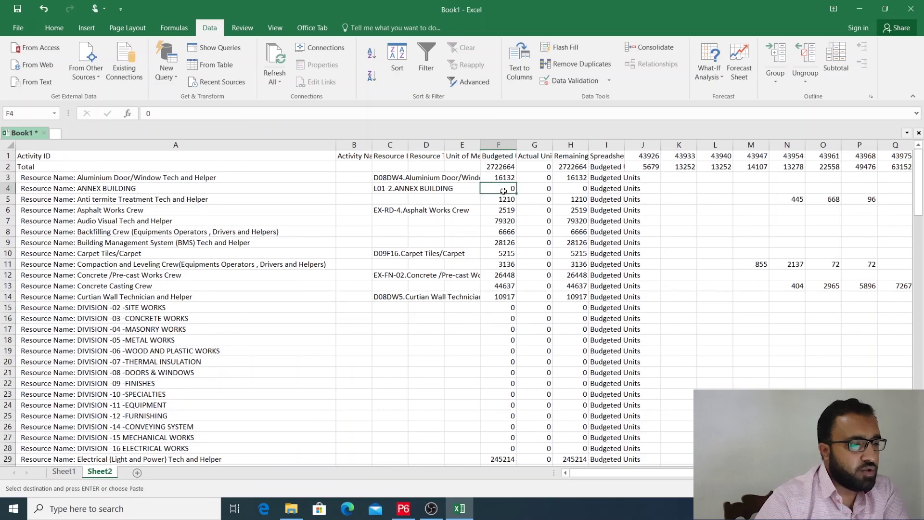
# Step: Add a filter to the Budgeted Units column in Sheet2 and show only the rows whose value is 0
pyautogui.click(507, 145)
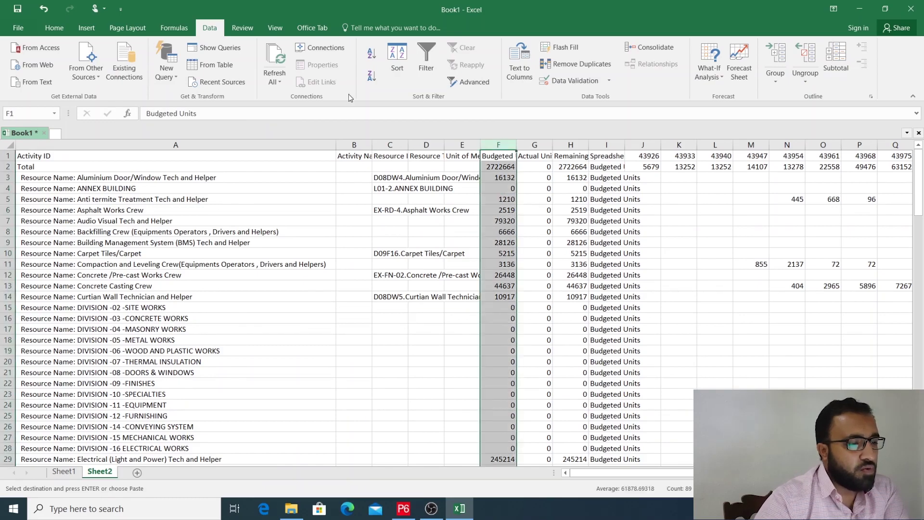
pyautogui.click(422, 71)
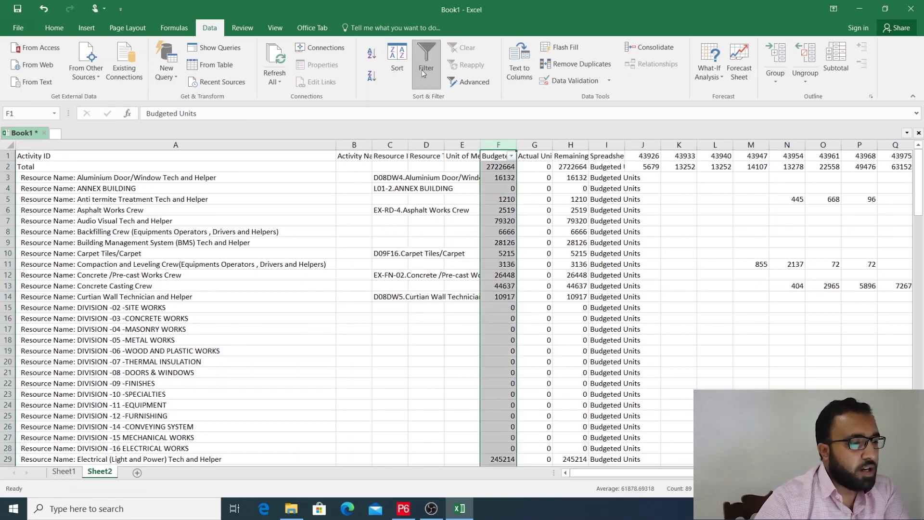
pyautogui.click(511, 157)
pyautogui.click(397, 265)
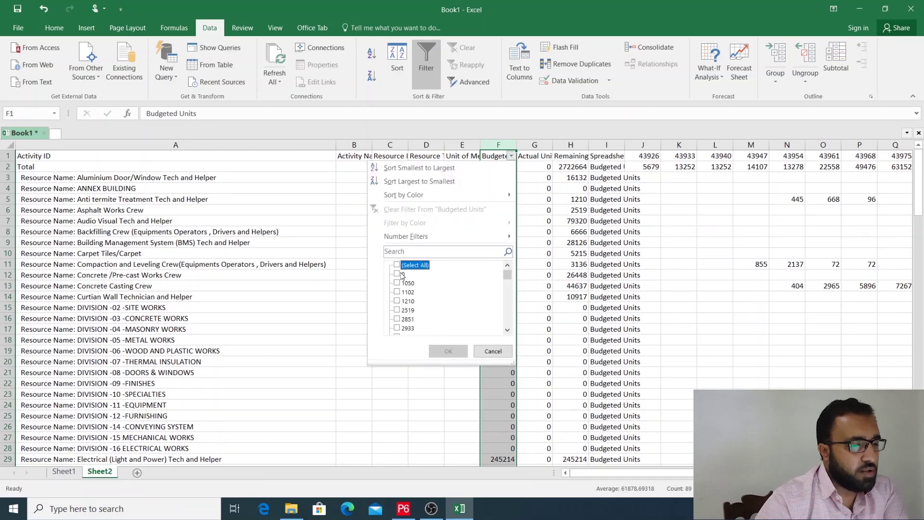
pyautogui.click(398, 274)
pyautogui.click(448, 351)
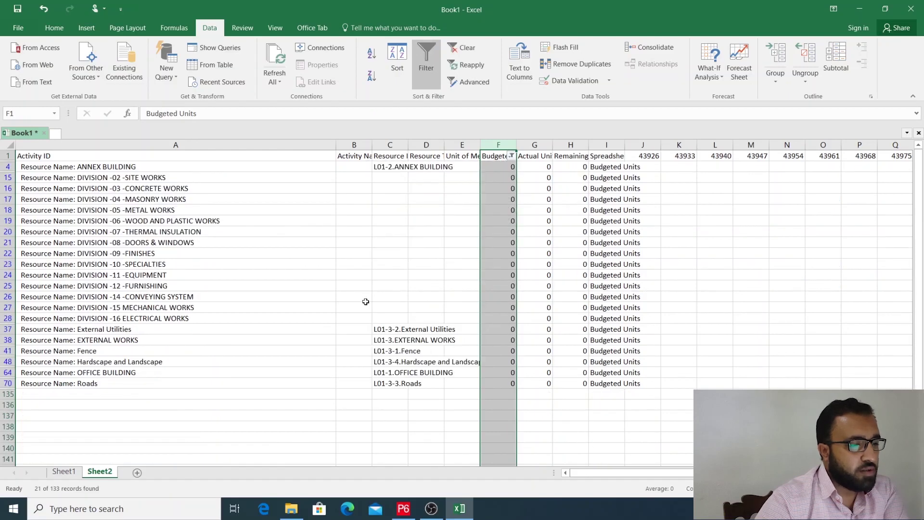
pyautogui.click(365, 301)
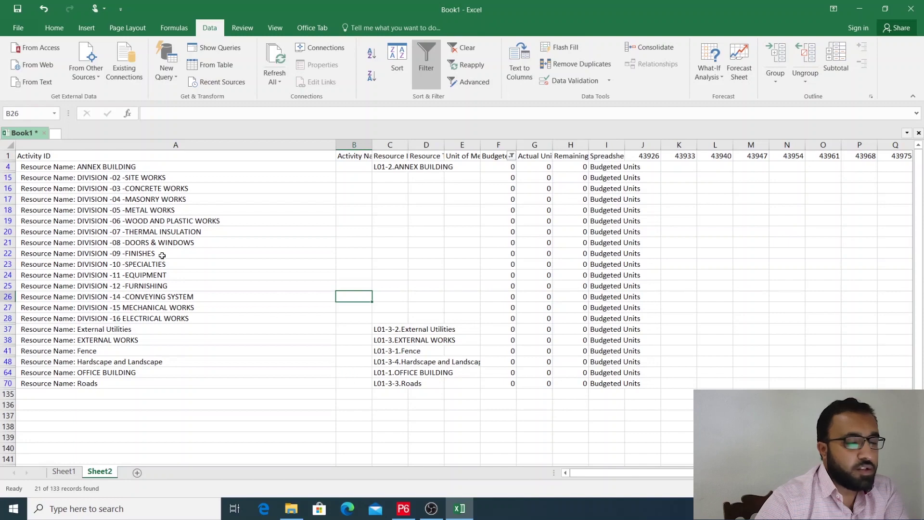
# Step: Delete all the filtered zero-unit rows, from ANNEX BUILDING through Roads, keeping the header row
pyautogui.click(10, 166)
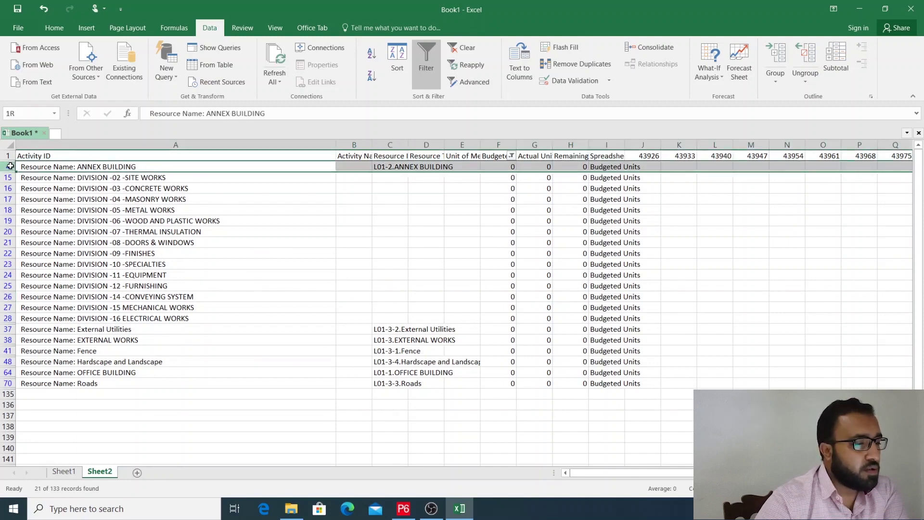
pyautogui.moveTo(9, 166); pyautogui.dragTo(5, 384)
pyautogui.rightClick(7, 234)
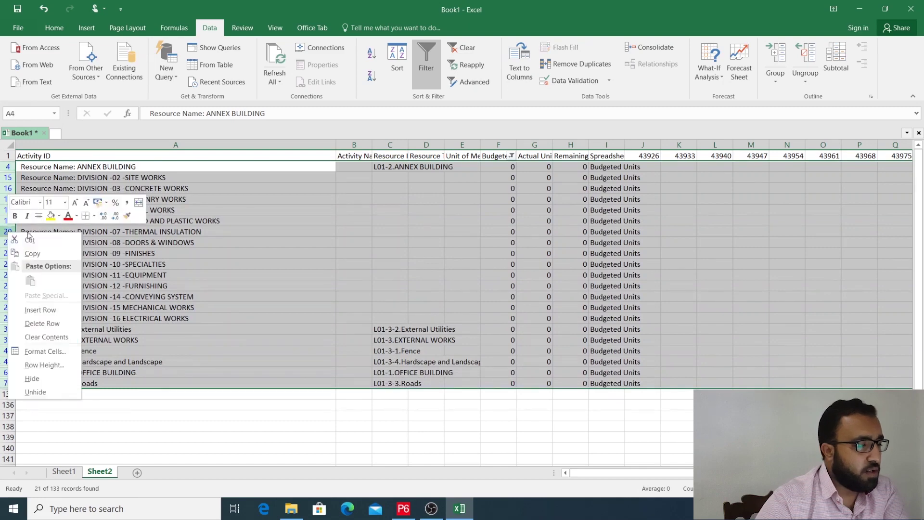
pyautogui.click(41, 323)
pyautogui.click(505, 293)
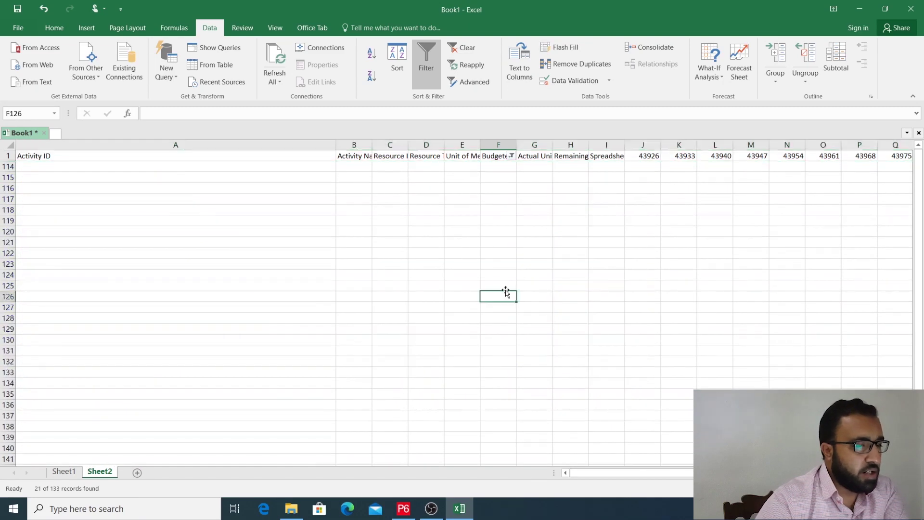
# Step: Clear the zero-value criterion and remove the filter from the Budgeted Units column
pyautogui.click(499, 145)
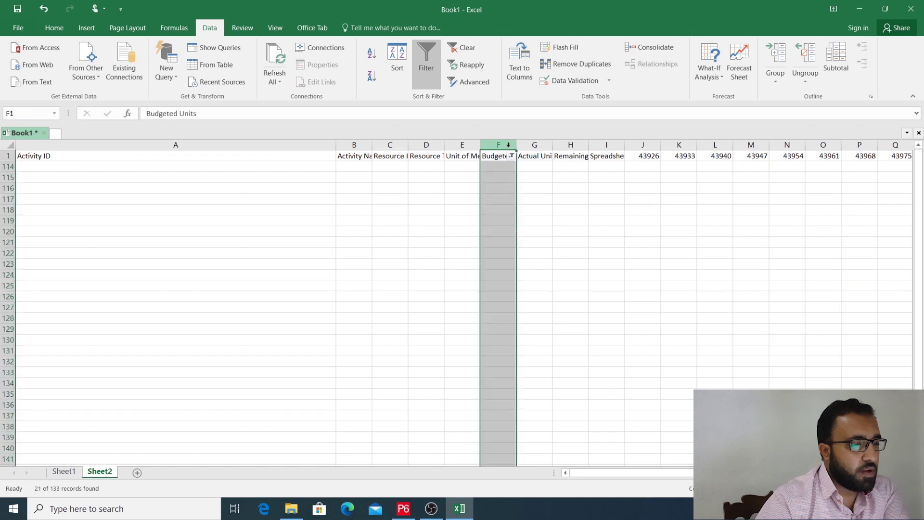
pyautogui.click(467, 47)
pyautogui.click(567, 264)
pyautogui.click(500, 146)
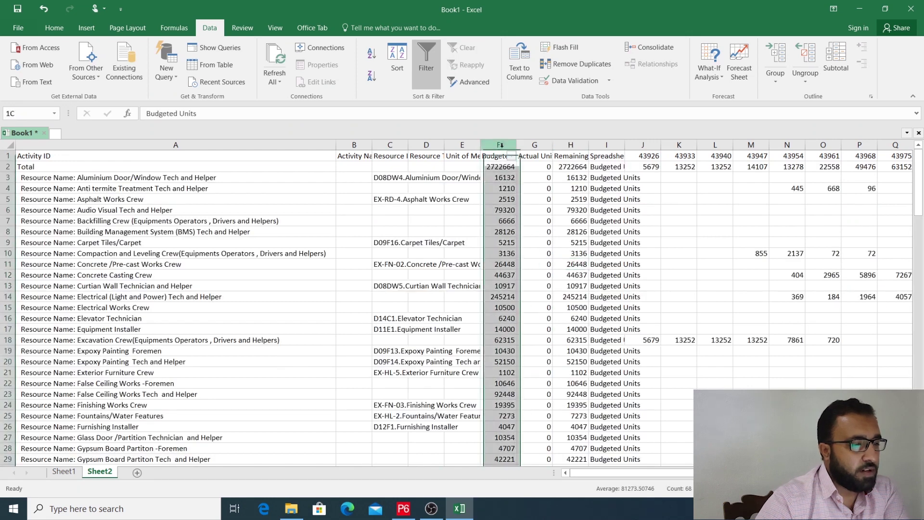
pyautogui.click(430, 77)
pyautogui.click(614, 308)
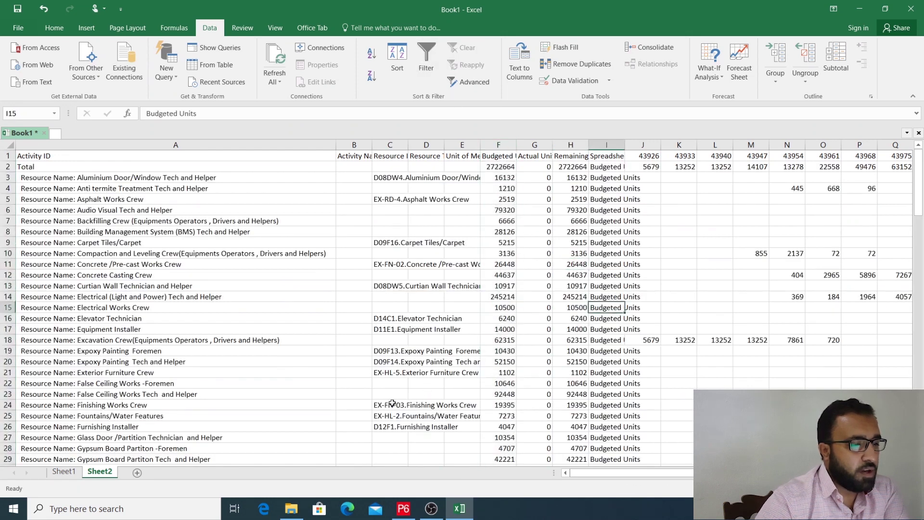
# Step: Check the budgeted units of the remaining resources in column F against the total in F2
pyautogui.click(492, 167)
pyautogui.moveTo(496, 178); pyautogui.dragTo(498, 426)
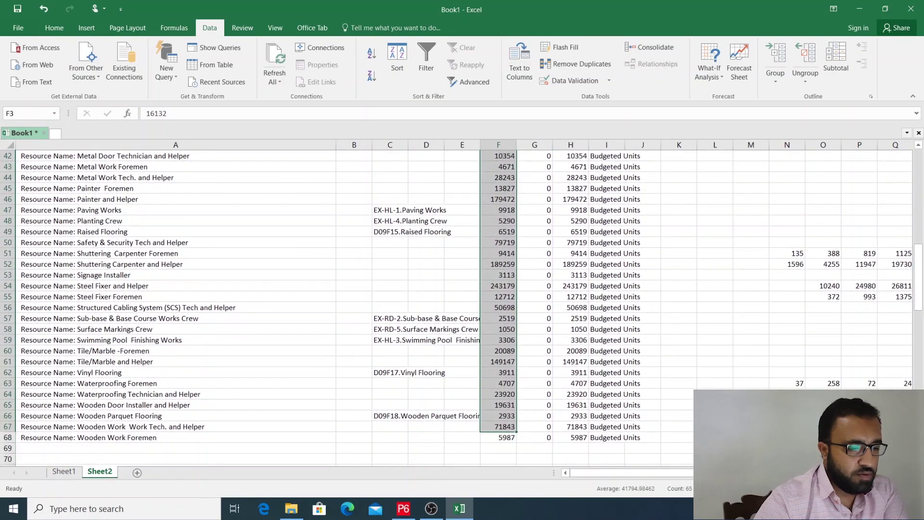
pyautogui.scroll(14, 511, 212)
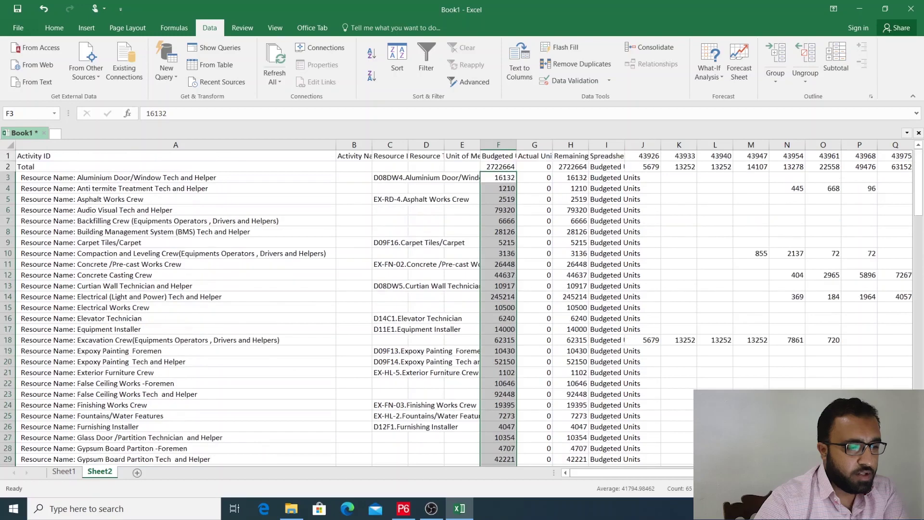
pyautogui.click(507, 166)
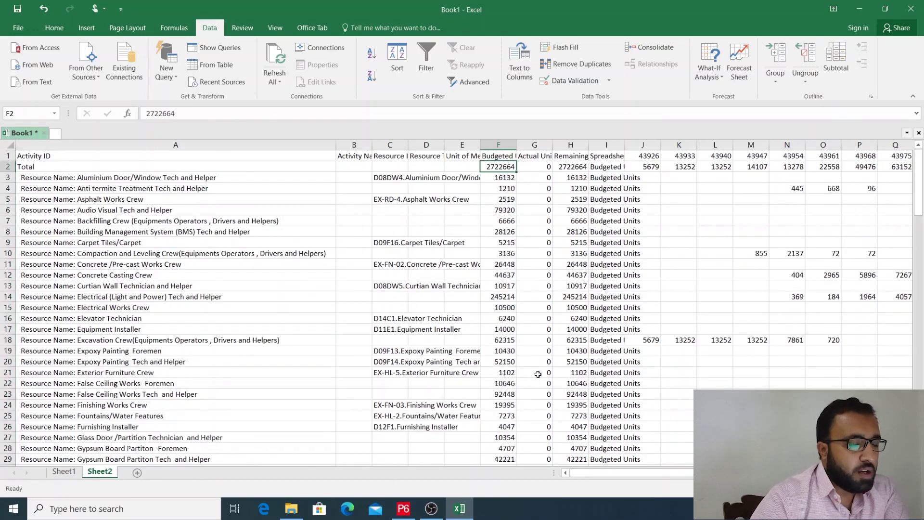
# Step: Format the weekly header cells J1:AI1 as Short Date
pyautogui.moveTo(666, 472); pyautogui.dragTo(609, 463)
pyautogui.moveTo(641, 154); pyautogui.dragTo(796, 154)
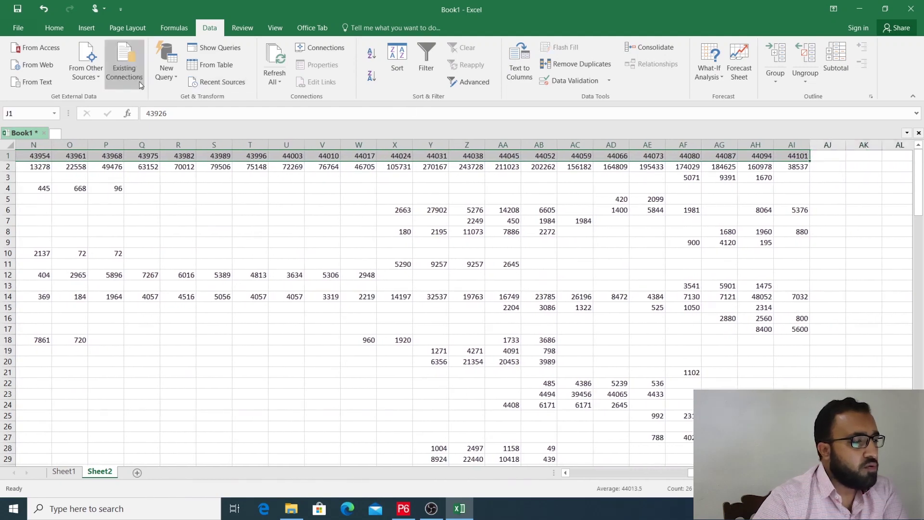
pyautogui.click(55, 28)
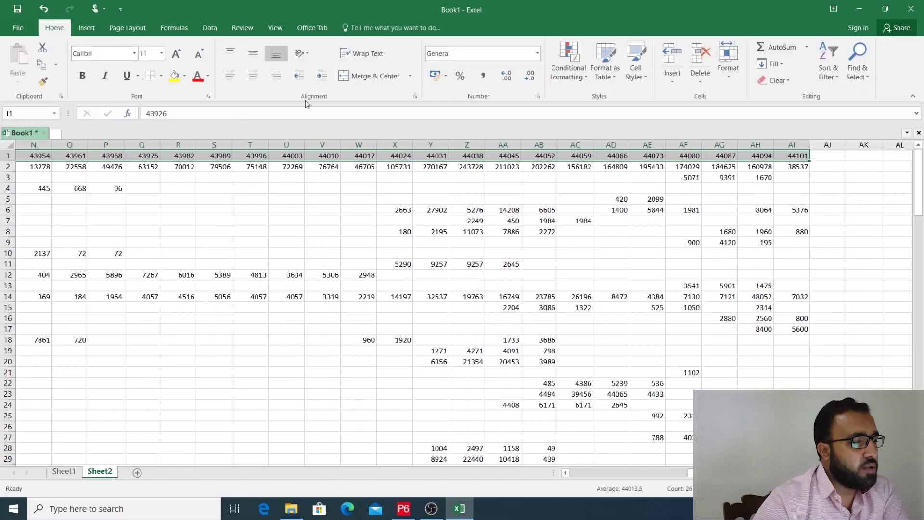
pyautogui.click(537, 53)
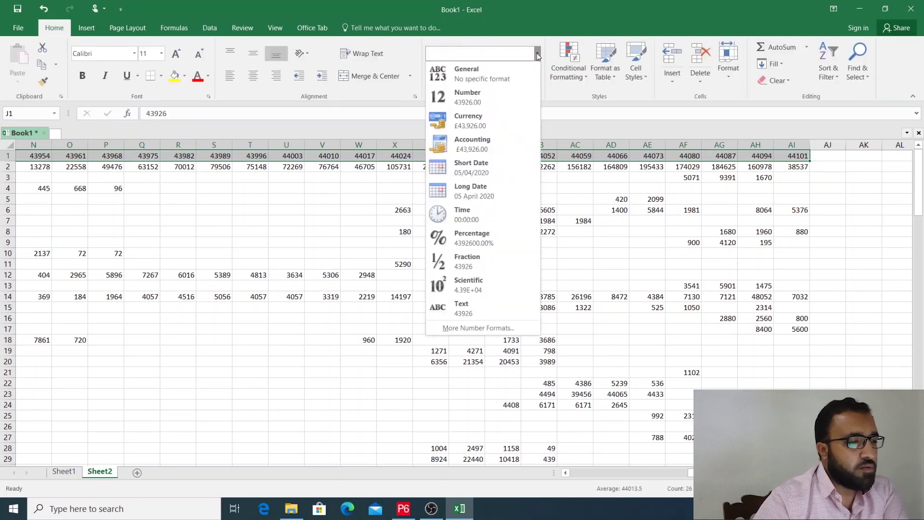
pyautogui.click(474, 173)
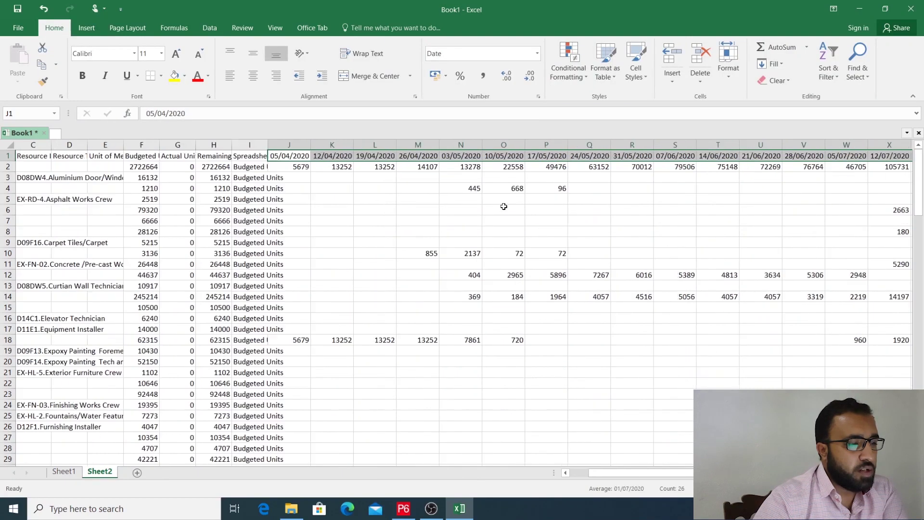
pyautogui.click(509, 212)
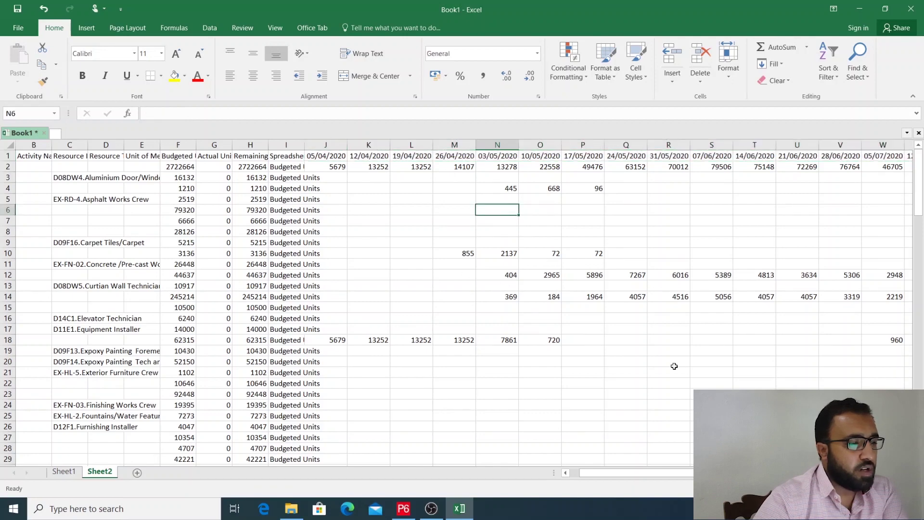
# Step: Look over the weekly date columns and fit the Spreadsheet Field column to its contents
pyautogui.moveTo(699, 473); pyautogui.dragTo(763, 473)
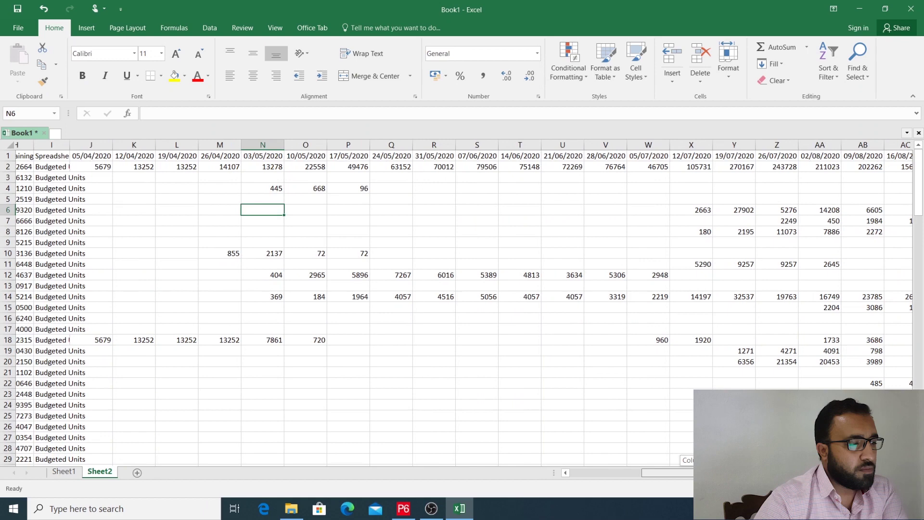
pyautogui.moveTo(762, 473); pyautogui.dragTo(543, 460)
pyautogui.click(732, 372)
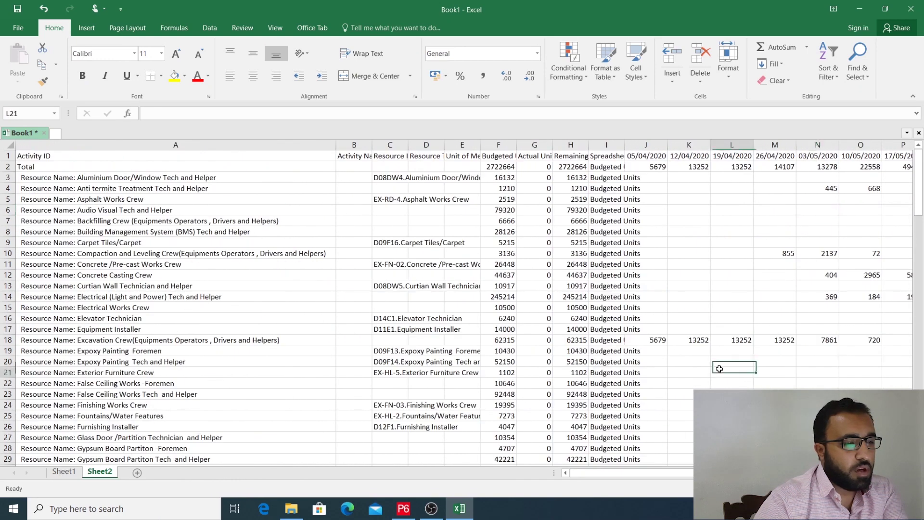
pyautogui.doubleClick(625, 143)
pyautogui.click(656, 285)
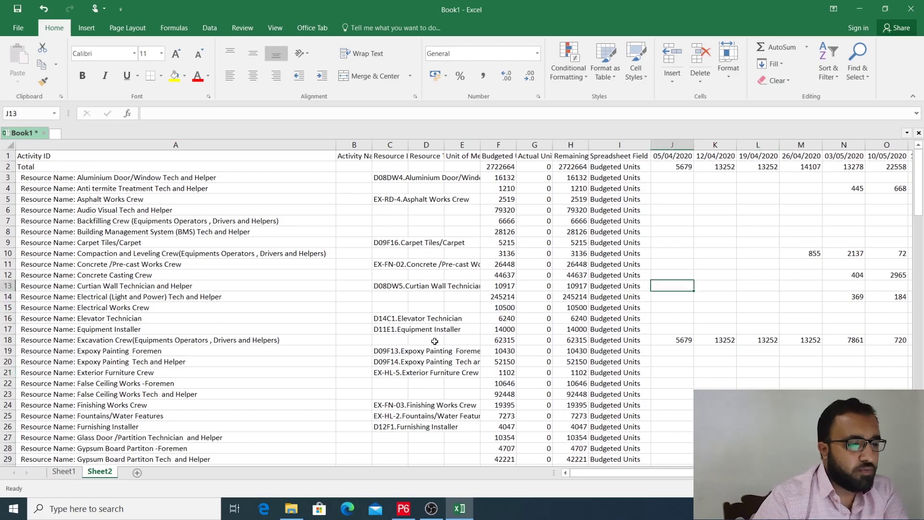
pyautogui.scroll(-5, 489, 373)
pyautogui.scroll(5, 489, 373)
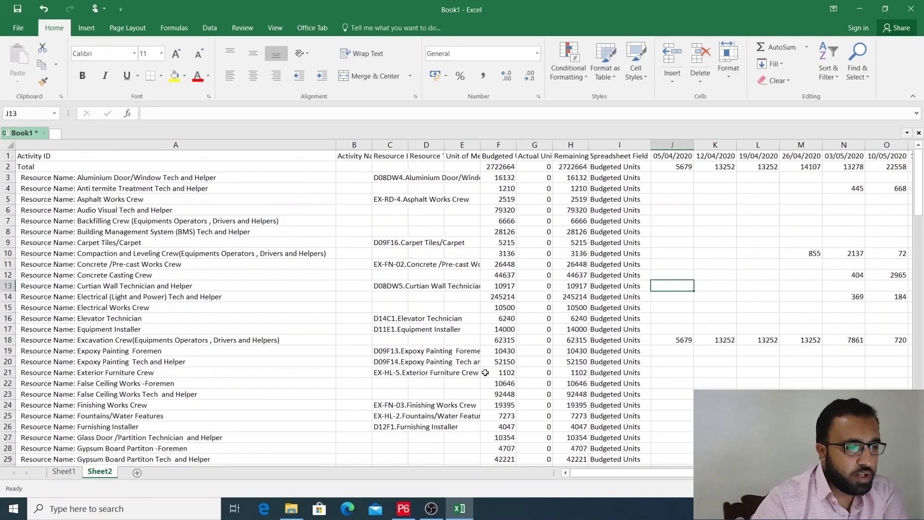
pyautogui.scroll(-4, 485, 372)
pyautogui.scroll(4, 485, 372)
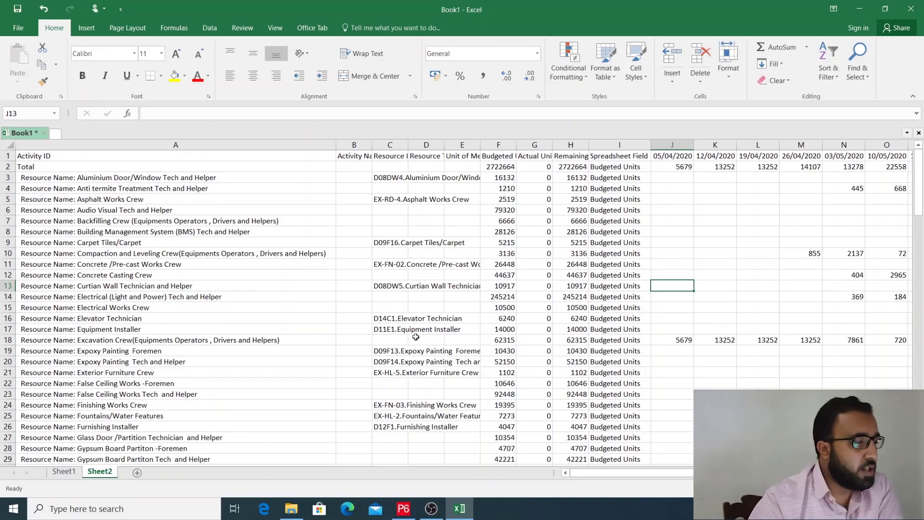
pyautogui.scroll(-2, 303, 326)
pyautogui.scroll(2, 302, 326)
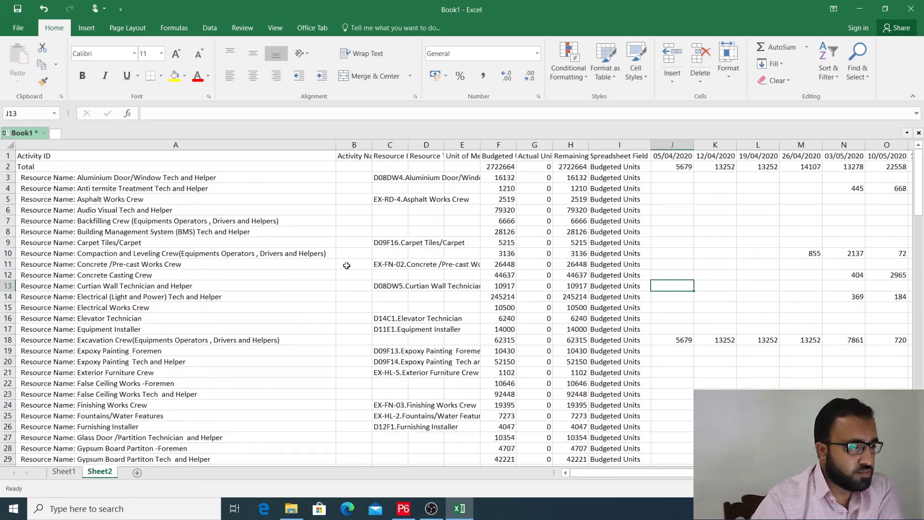
# Step: Widen the Activity Name, Resource ID Name and Resource Type columns to fit their contents
pyautogui.moveTo(373, 140); pyautogui.dragTo(386, 141)
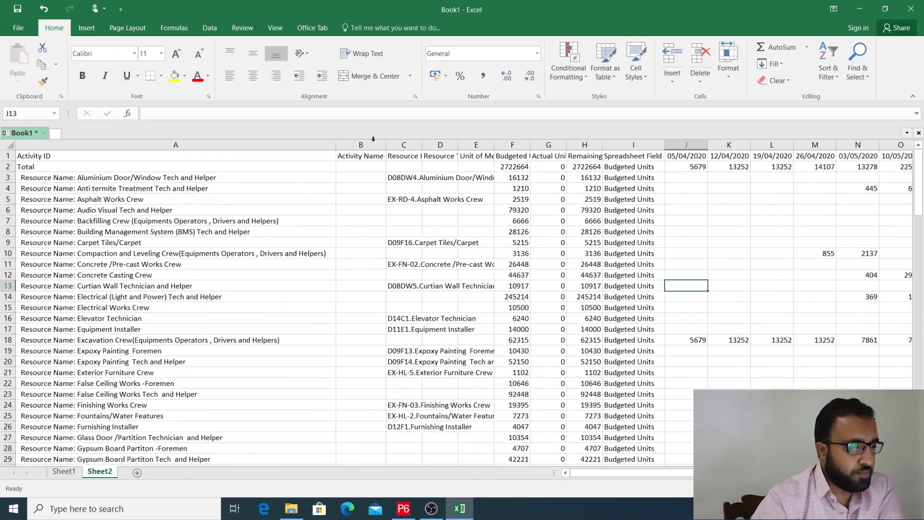
pyautogui.doubleClick(423, 143)
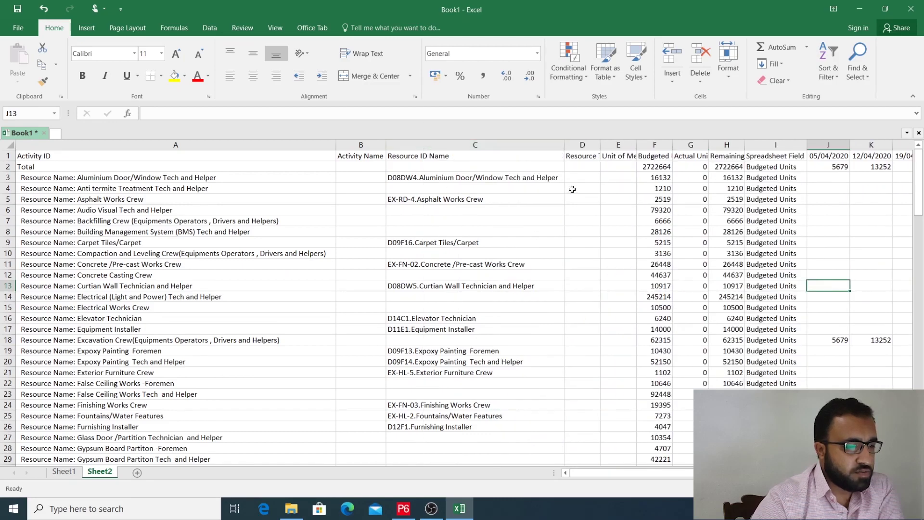
pyautogui.doubleClick(600, 143)
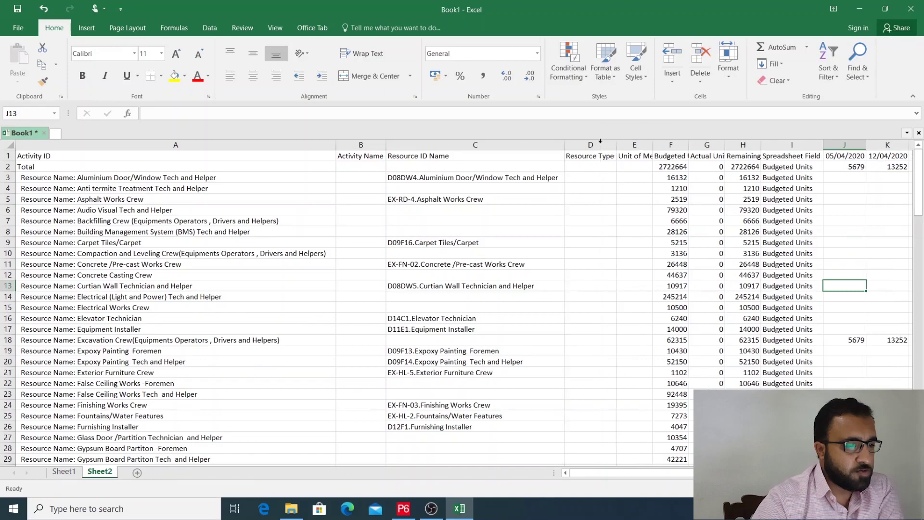
# Step: Fit the Actual Units and Budgeted Units columns to their contents
pyautogui.doubleClick(723, 144)
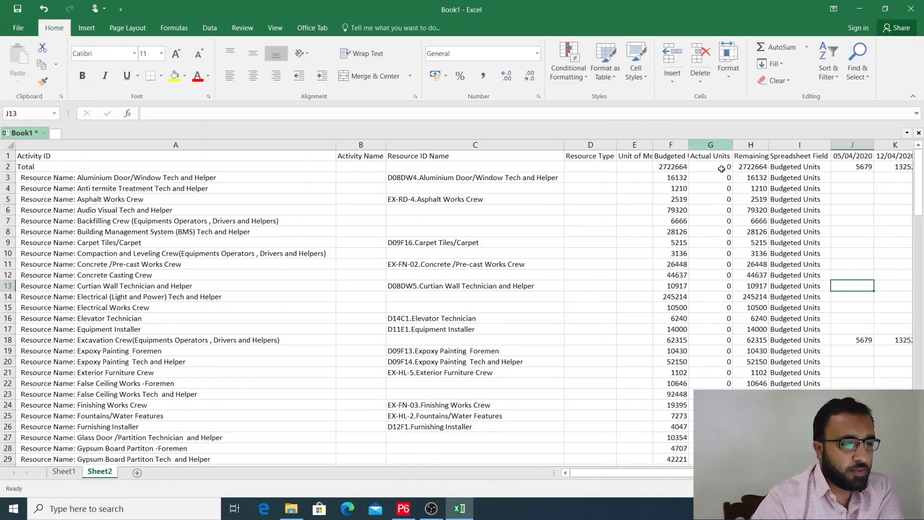
pyautogui.moveTo(670, 473); pyautogui.dragTo(680, 473)
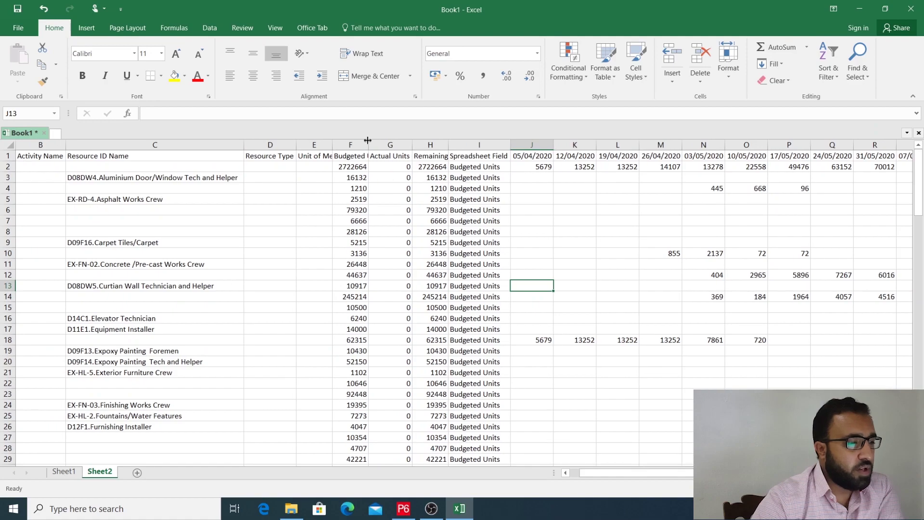
pyautogui.doubleClick(368, 141)
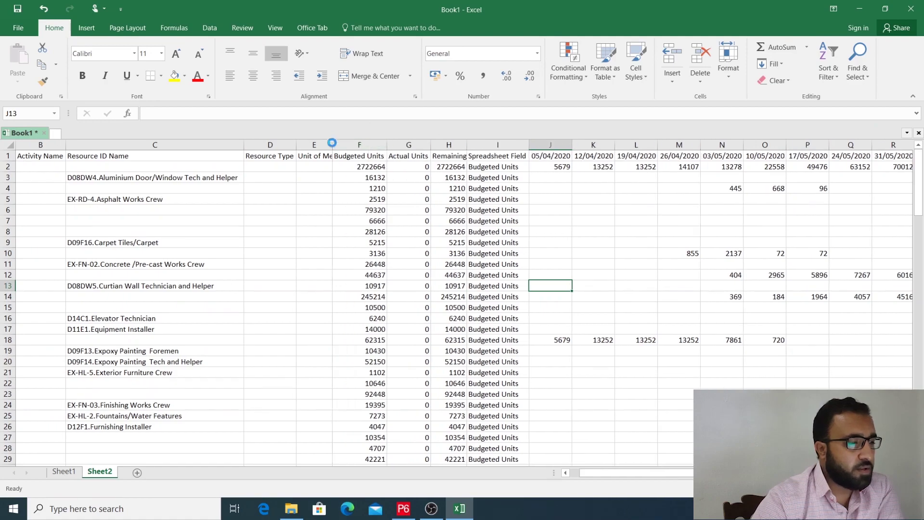
# Step: Return to the Book1 workbook and delete the Resource ID Name, Resource Type and Unit of Measure columns
pyautogui.click(328, 188)
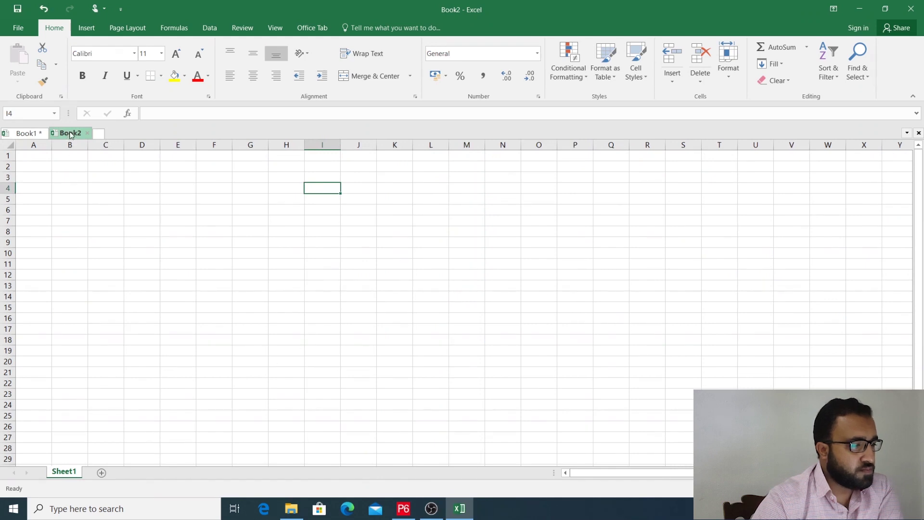
pyautogui.click(33, 134)
pyautogui.click(404, 276)
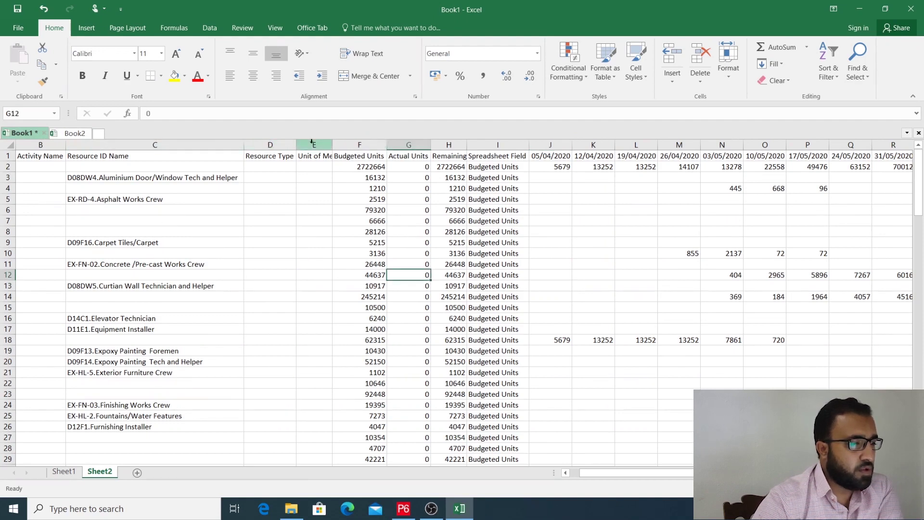
pyautogui.moveTo(311, 141); pyautogui.dragTo(169, 143)
pyautogui.rightClick(168, 143)
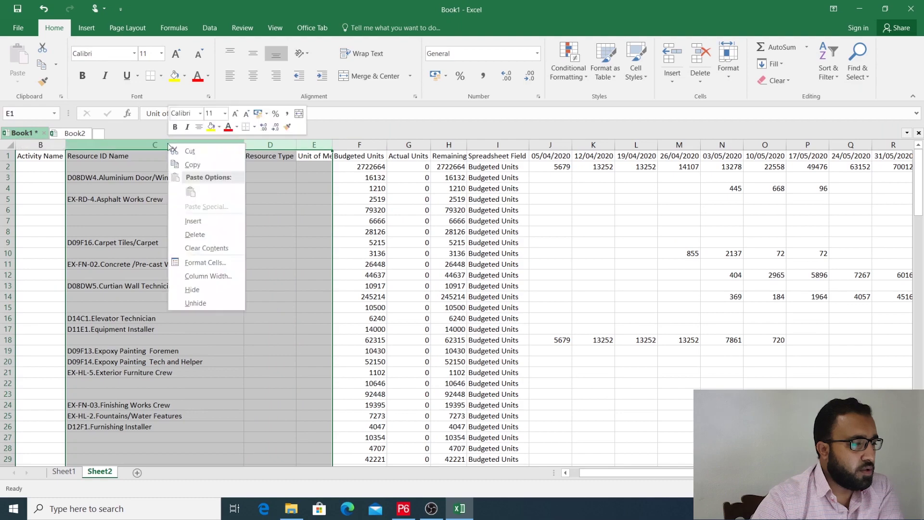
pyautogui.click(208, 239)
pyautogui.click(337, 221)
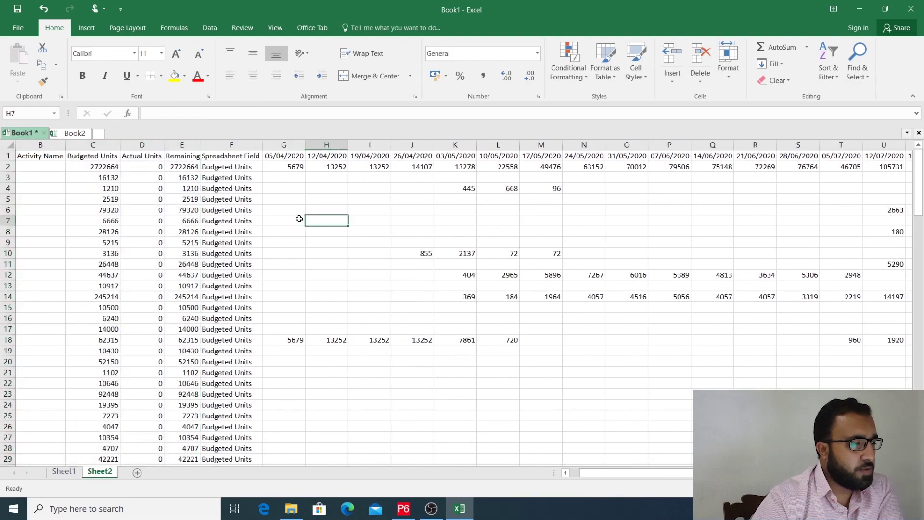
# Step: Delete the Spreadsheet Field, Remaining Units and Actual Units columns from Sheet2
pyautogui.click(236, 144)
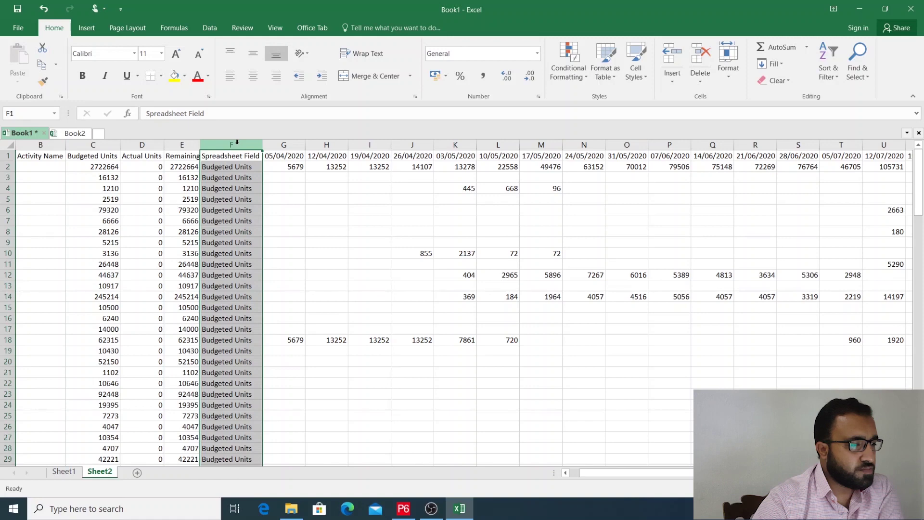
pyautogui.rightClick(237, 143)
pyautogui.click(264, 235)
pyautogui.click(306, 232)
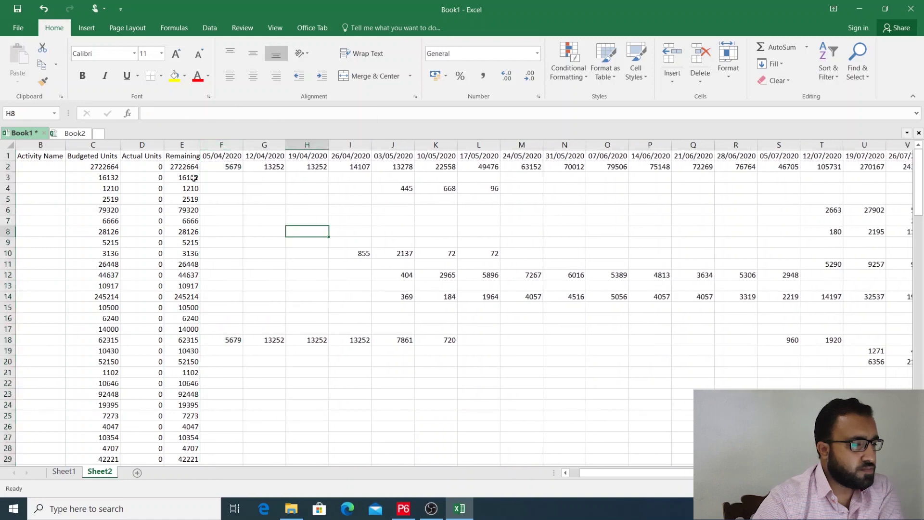
pyautogui.click(185, 144)
pyautogui.rightClick(186, 144)
pyautogui.click(210, 235)
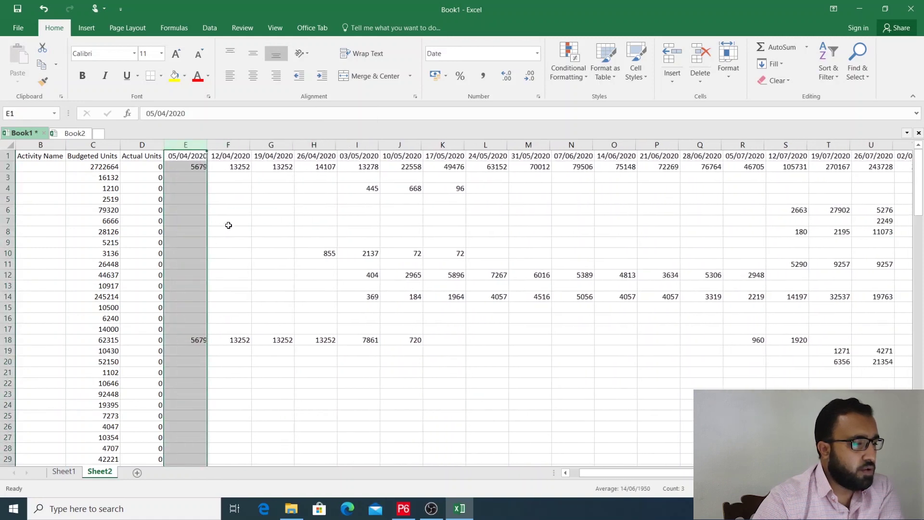
pyautogui.click(149, 145)
pyautogui.rightClick(150, 144)
pyautogui.click(172, 233)
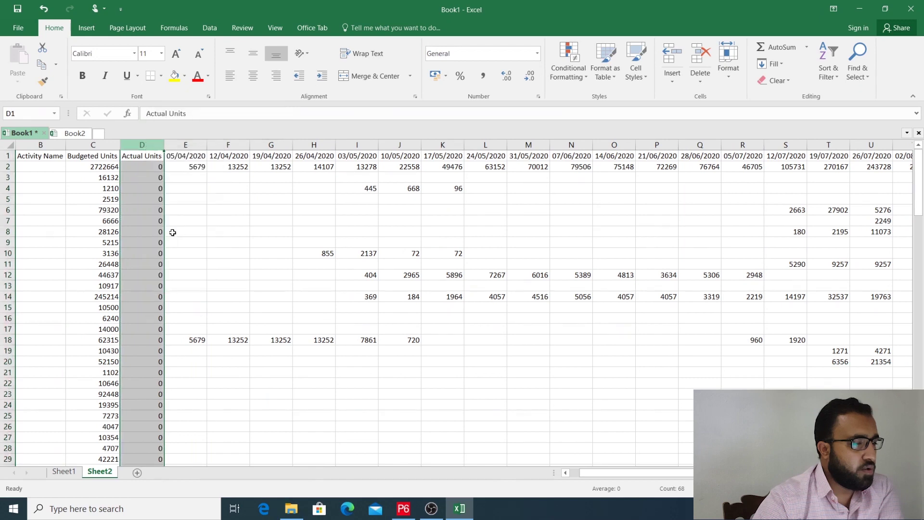
# Step: Delete the empty Activity Name column between the Activity ID and Budgeted Units columns
pyautogui.moveTo(627, 472); pyautogui.dragTo(574, 473)
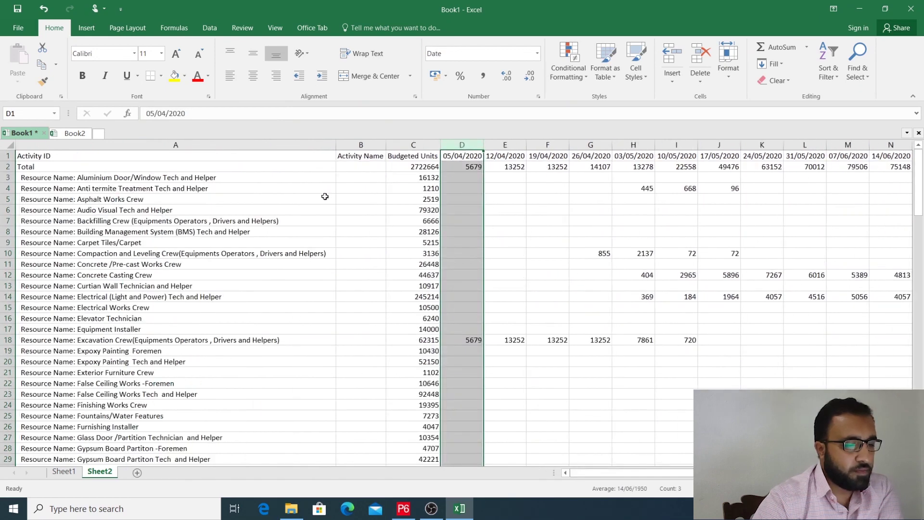
pyautogui.click(357, 145)
pyautogui.rightClick(357, 145)
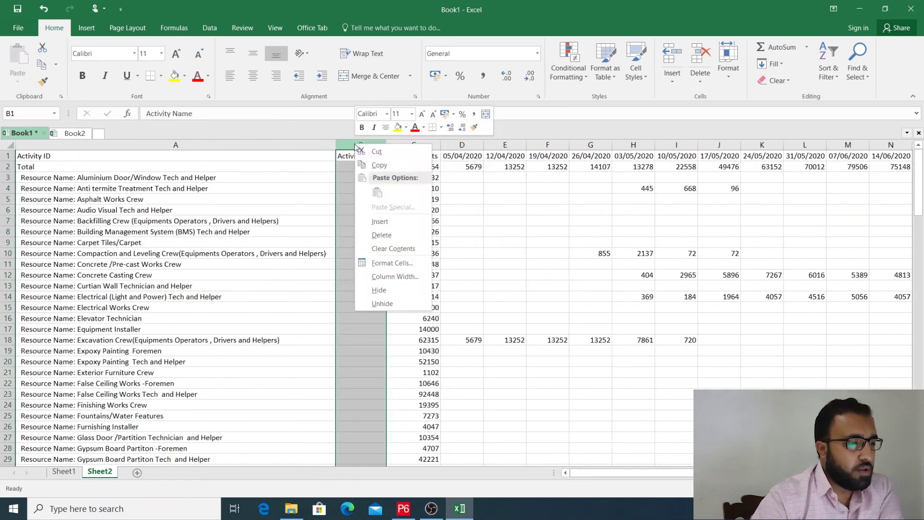
pyautogui.click(381, 235)
pyautogui.click(459, 338)
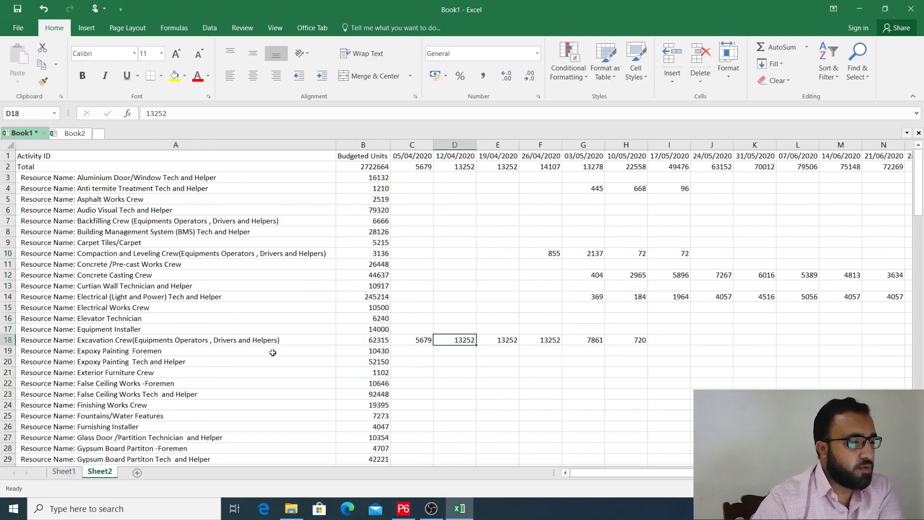
# Step: Clear the Activity ID header from cell A1
pyautogui.click(56, 152)
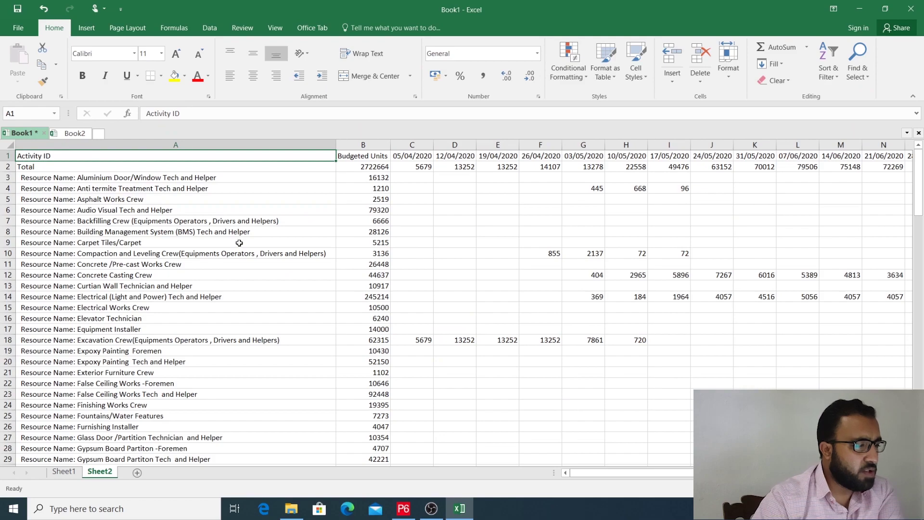
pyautogui.press('Delete')
pyautogui.click(165, 242)
# Step: Try Resource Type as the header in cell A1, and clear the cell again
pyautogui.click(90, 157)
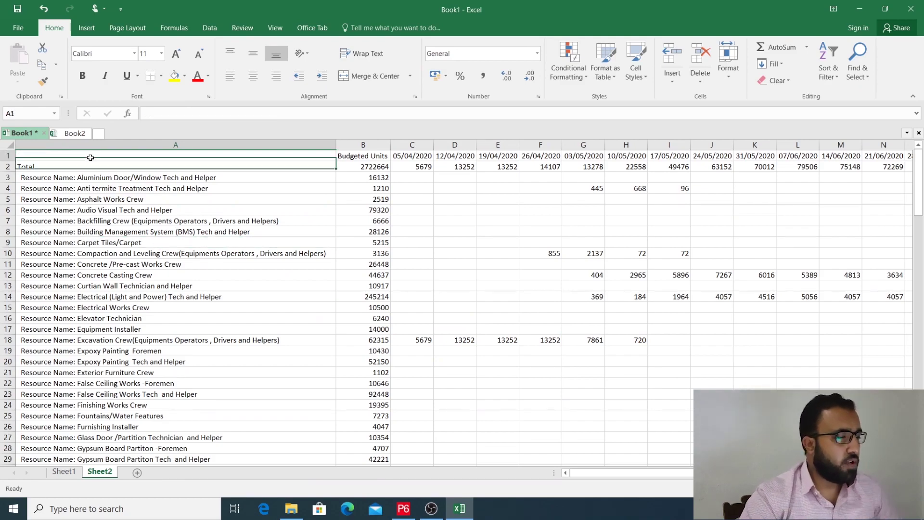
pyautogui.write('Resource Type')
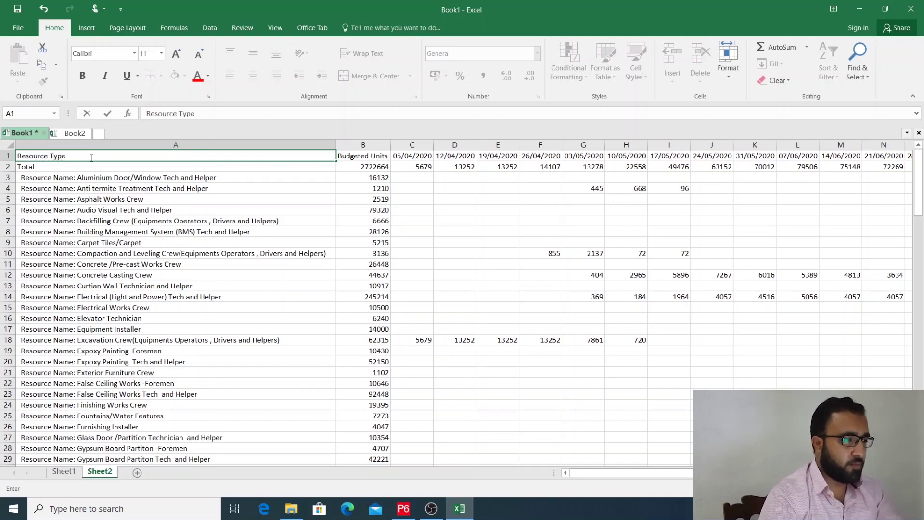
pyautogui.click(150, 298)
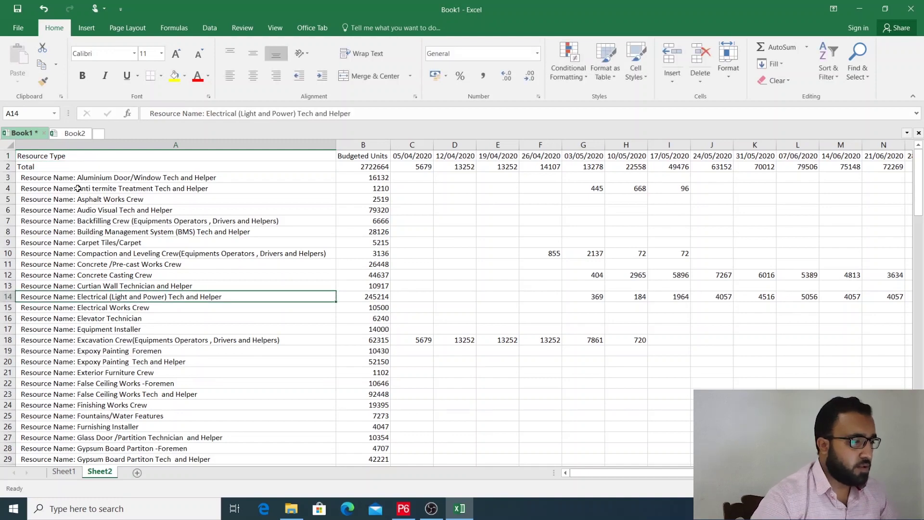
pyautogui.click(66, 154)
pyautogui.press('Delete')
pyautogui.click(127, 242)
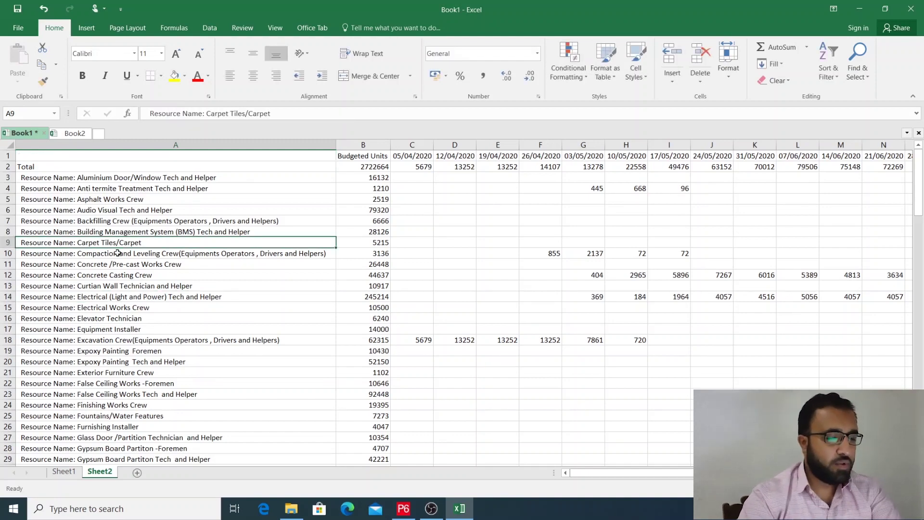
# Step: Look over the resource names in column A from A3 down the list
pyautogui.click(21, 180)
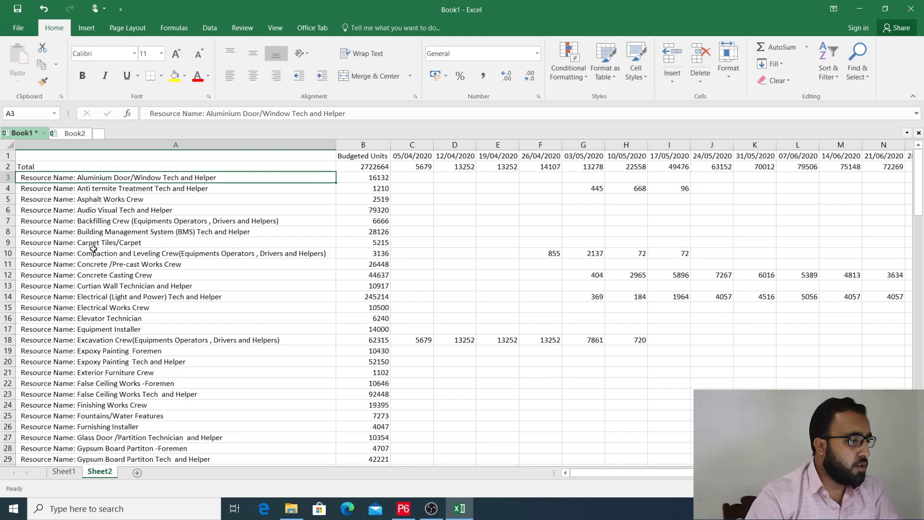
pyautogui.scroll(-11, 74, 296)
pyautogui.click(17, 326)
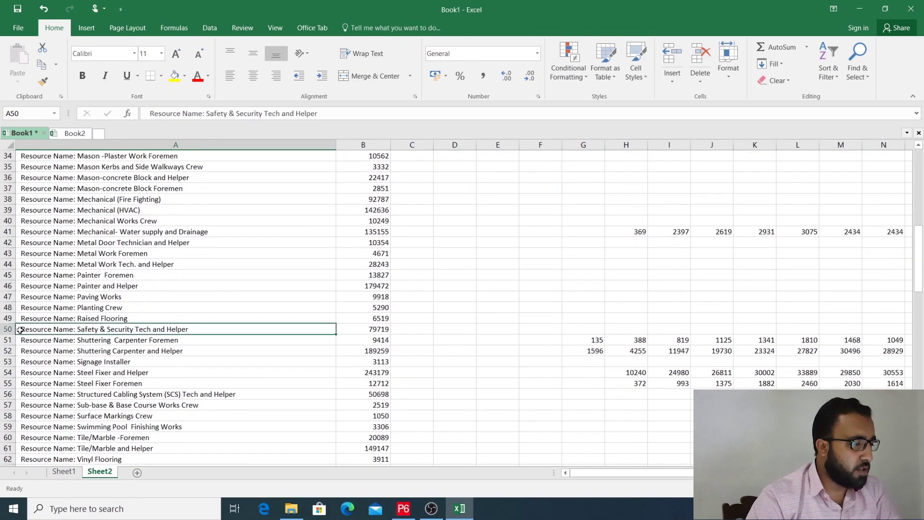
# Step: Run Text to Columns on column A as fixed width with all break lines removed to strip the leading spaces
pyautogui.scroll(11, 86, 335)
pyautogui.click(82, 147)
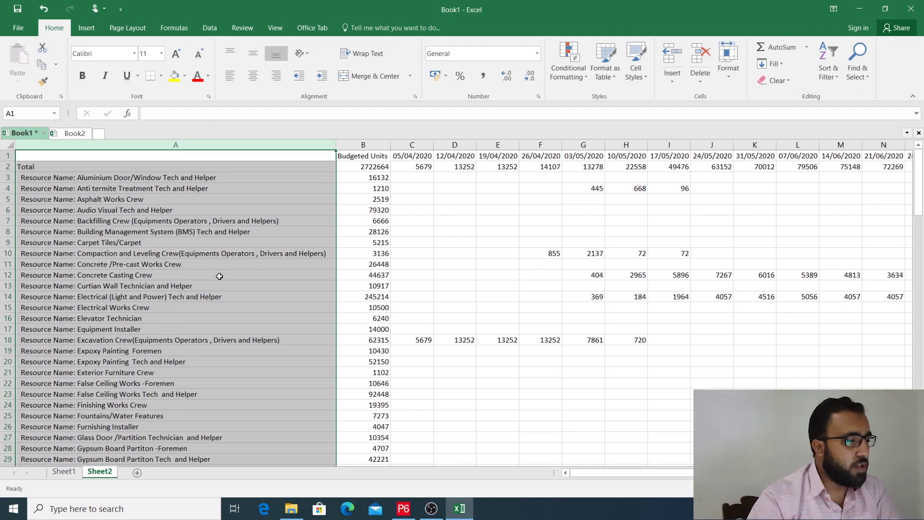
pyautogui.click(217, 28)
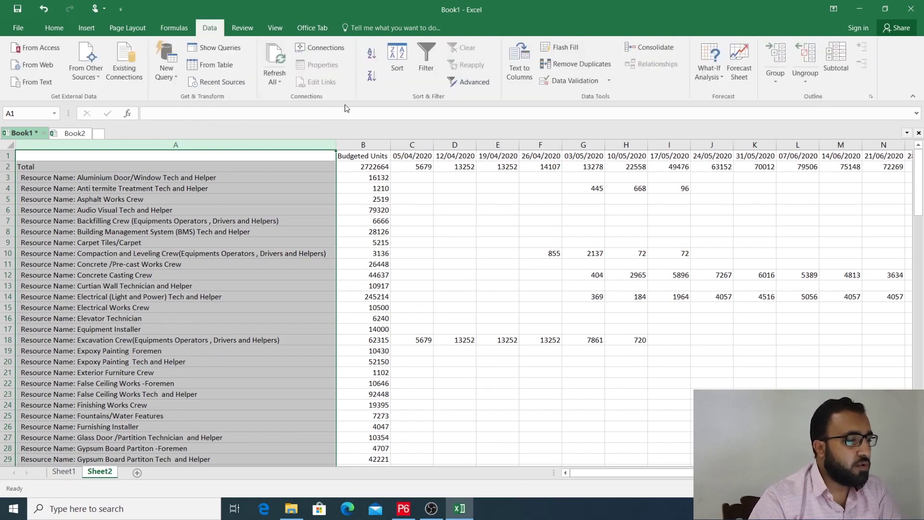
pyautogui.click(513, 76)
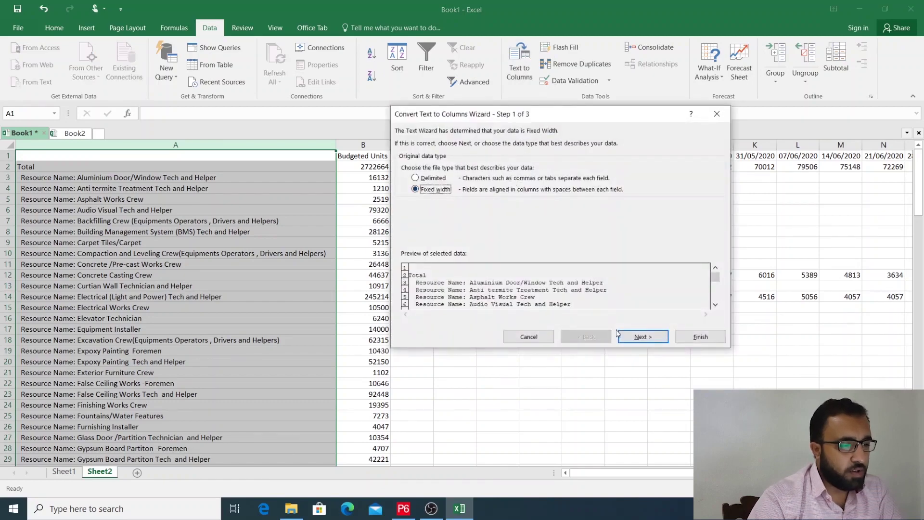
pyautogui.click(639, 337)
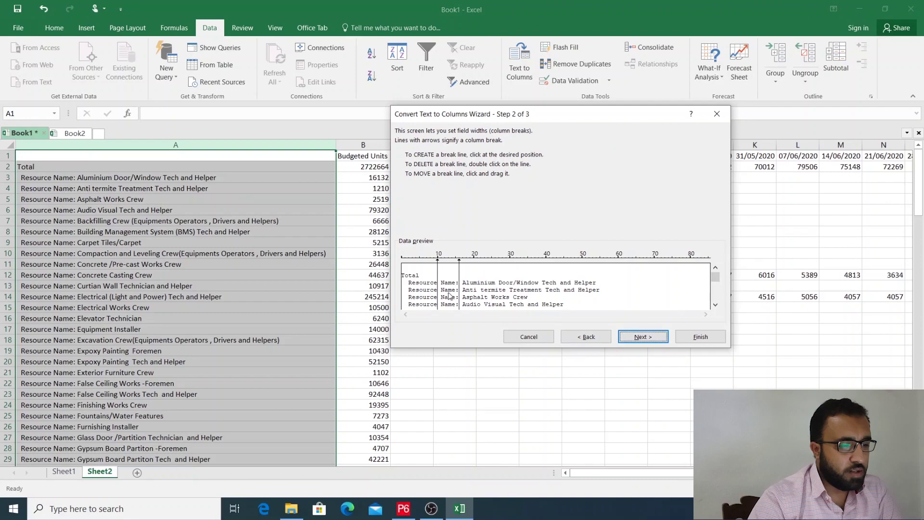
pyautogui.moveTo(437, 274); pyautogui.dragTo(399, 275)
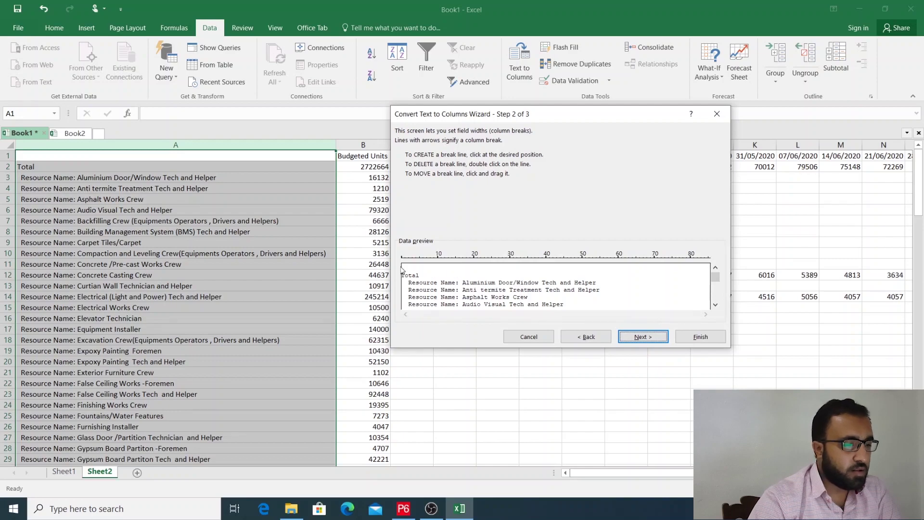
pyautogui.click(643, 337)
pyautogui.click(700, 337)
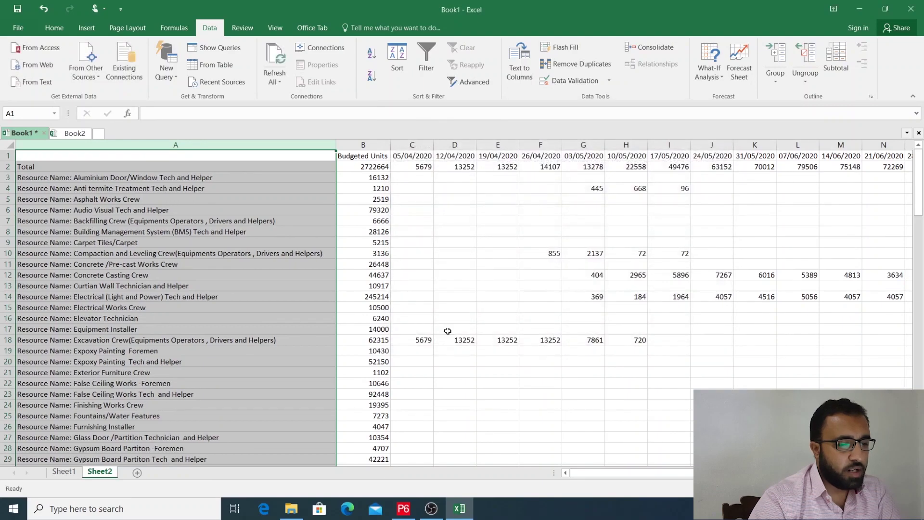
# Step: Examine the resource names in column A for consistent alignment and the repeated "Resource Name:" prefix
pyautogui.click(457, 339)
pyautogui.scroll(-6, 147, 406)
pyautogui.scroll(6, 121, 361)
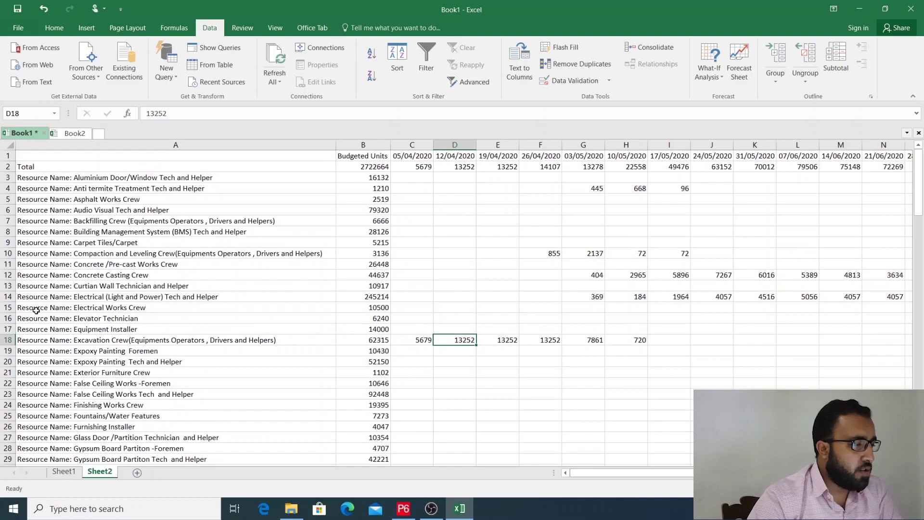
pyautogui.scroll(-12, 70, 353)
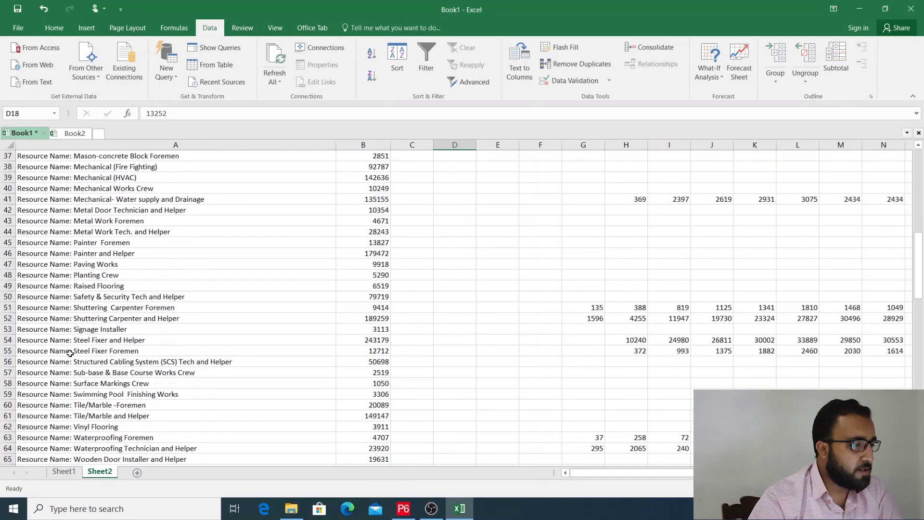
pyautogui.scroll(12, 70, 353)
pyautogui.click(113, 307)
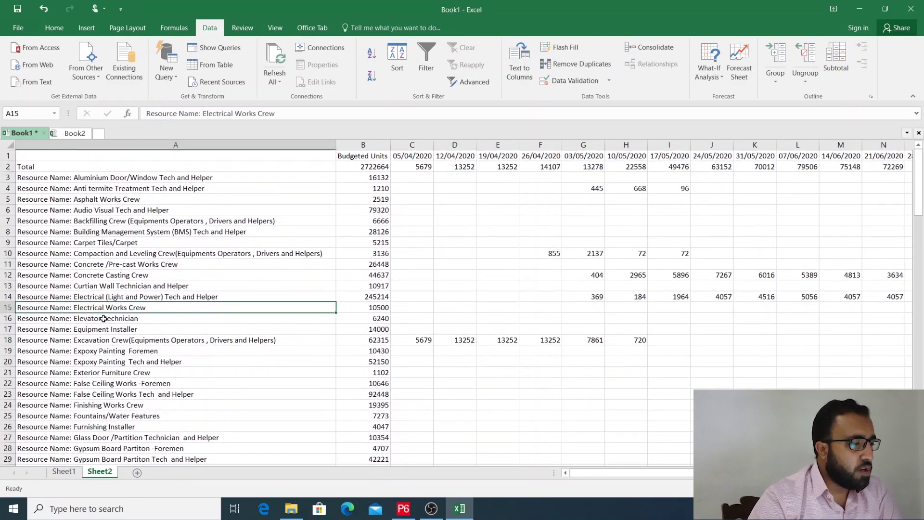
pyautogui.click(88, 139)
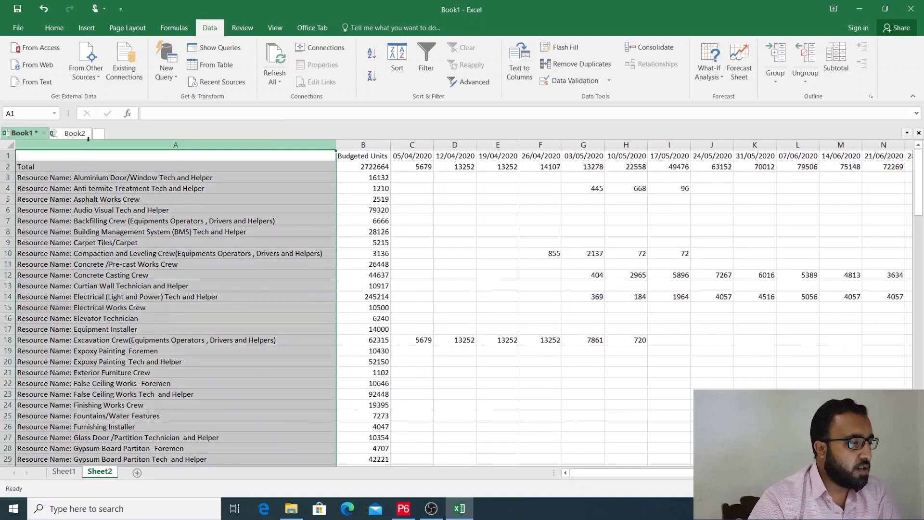
pyautogui.click(66, 177)
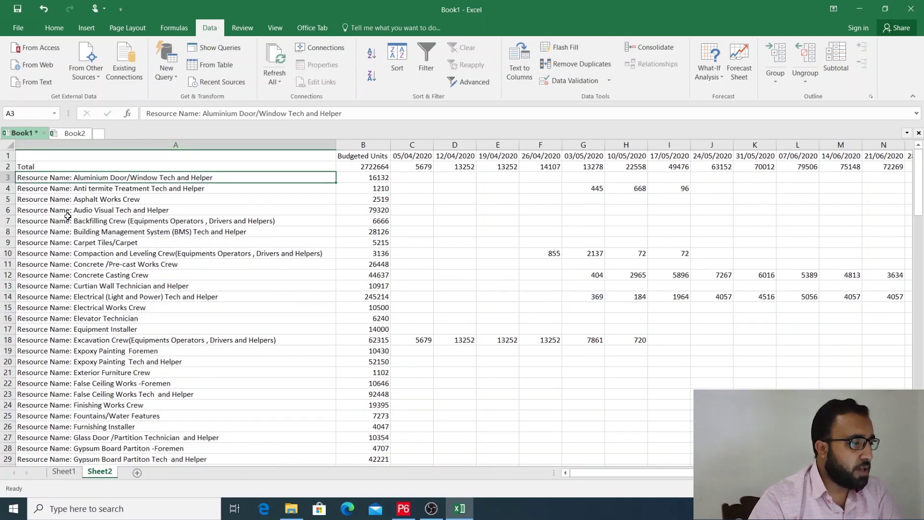
pyautogui.click(68, 188)
pyautogui.click(90, 179)
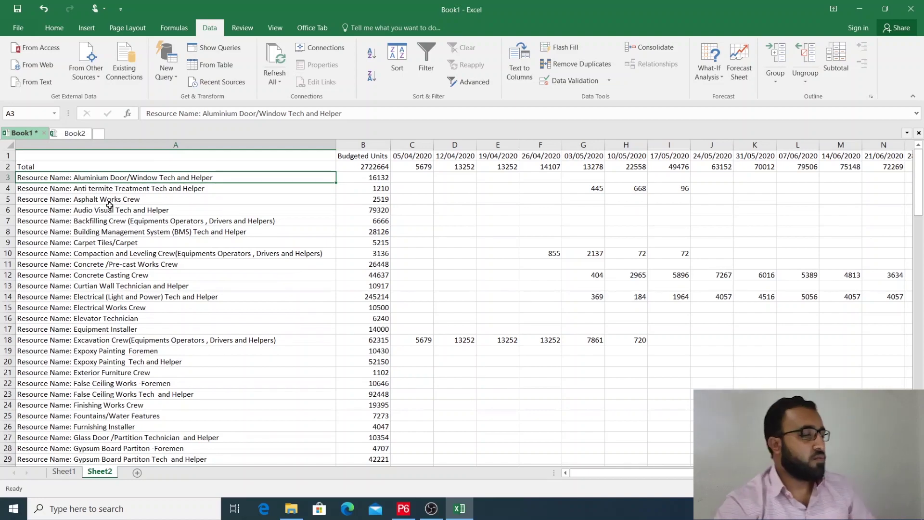
pyautogui.click(116, 231)
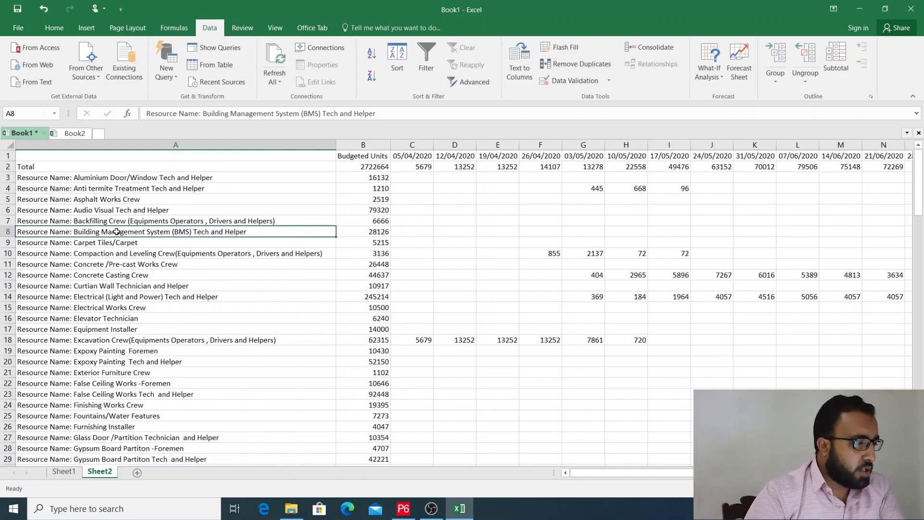
# Step: Try splitting column A by fixed width after "Resource Name:", overwriting the data in column B, and undo the split
pyautogui.click(122, 142)
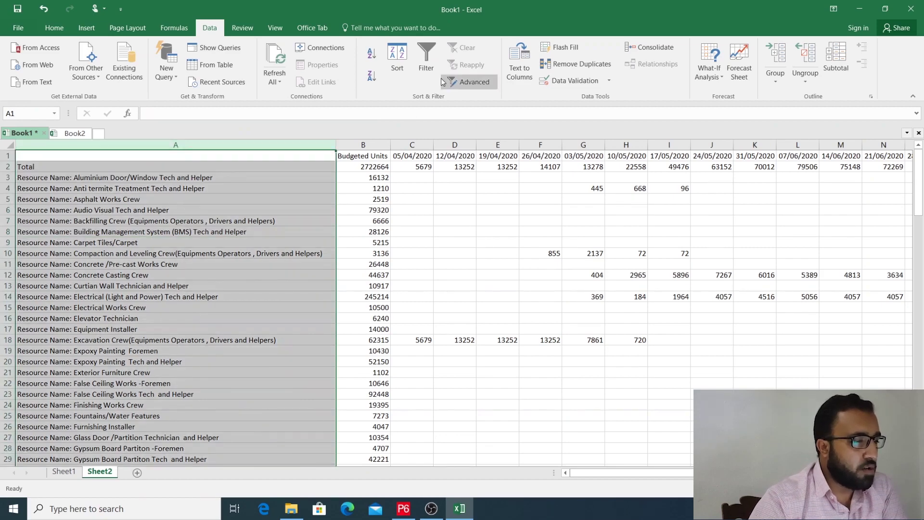
pyautogui.click(519, 68)
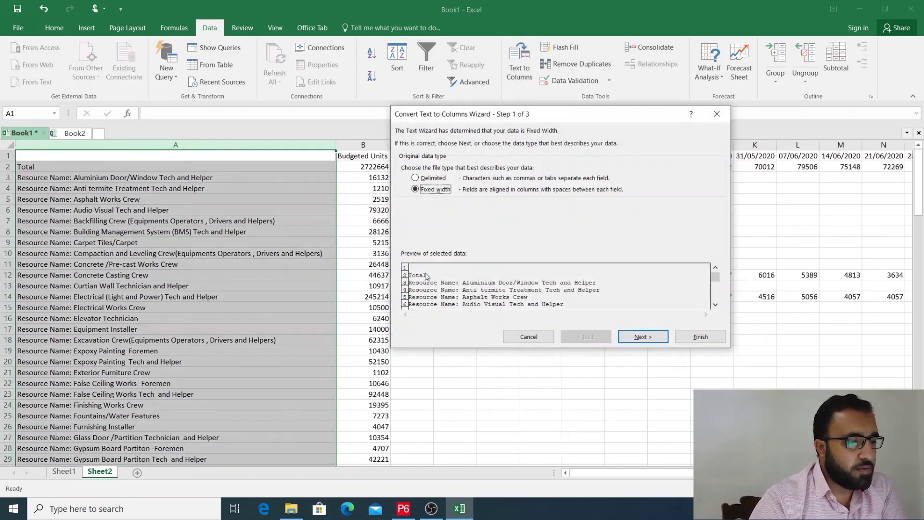
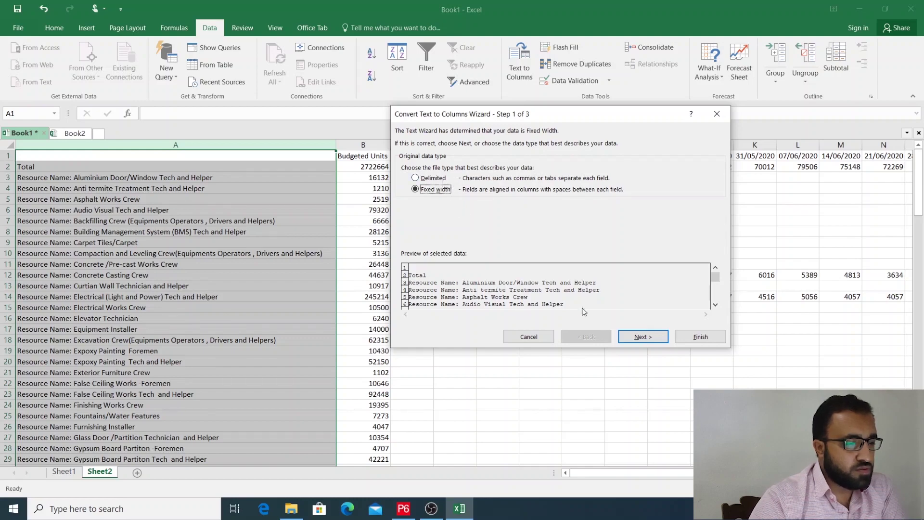
pyautogui.click(642, 337)
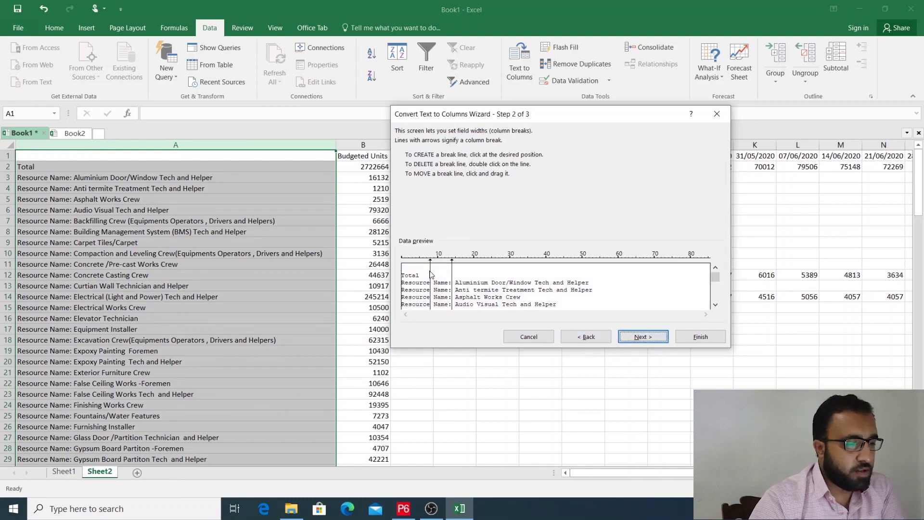
pyautogui.moveTo(430, 273); pyautogui.dragTo(451, 282)
pyautogui.click(635, 339)
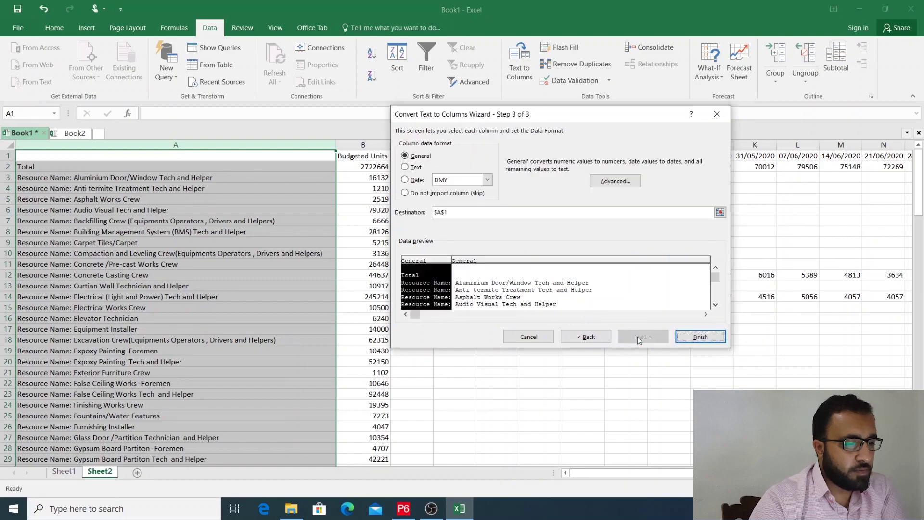
pyautogui.click(693, 337)
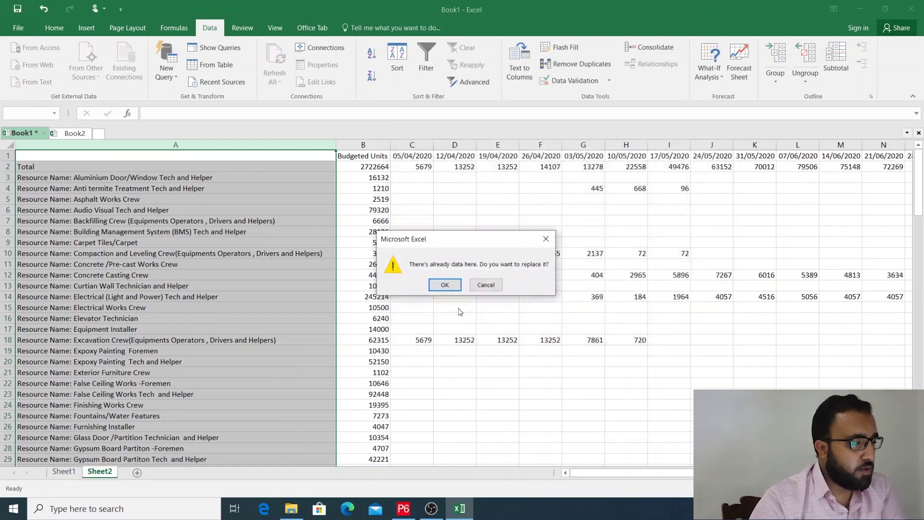
pyautogui.click(445, 285)
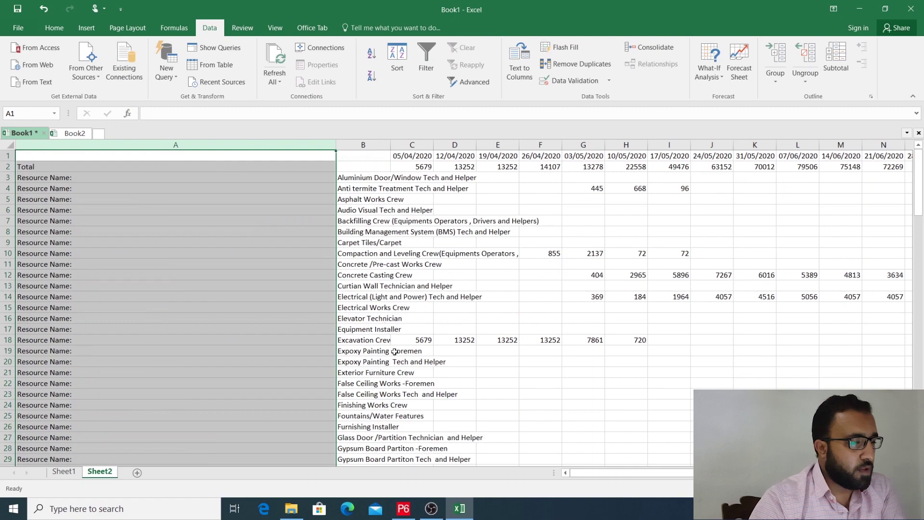
pyautogui.click(298, 355)
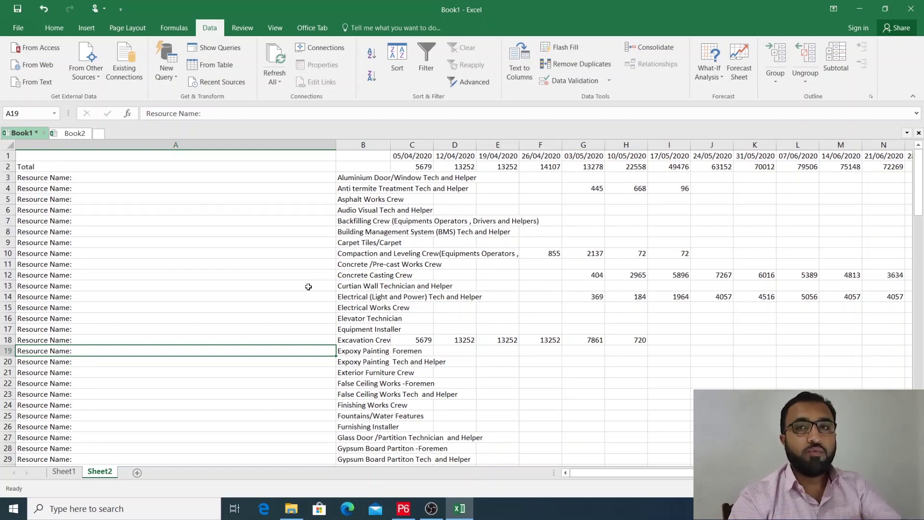
pyautogui.hotkey('ctrl', 'z')
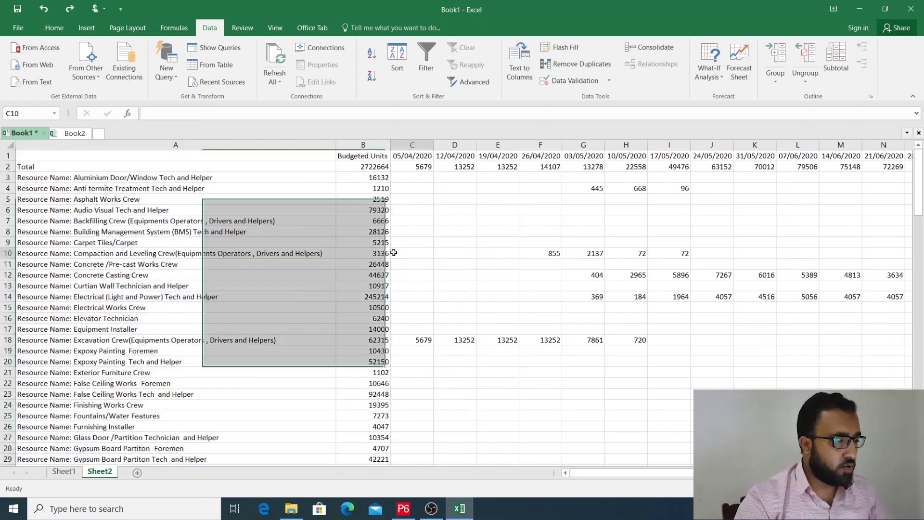
# Step: Insert a blank column before the Budgeted Units column
pyautogui.rightClick(360, 145)
pyautogui.click(385, 220)
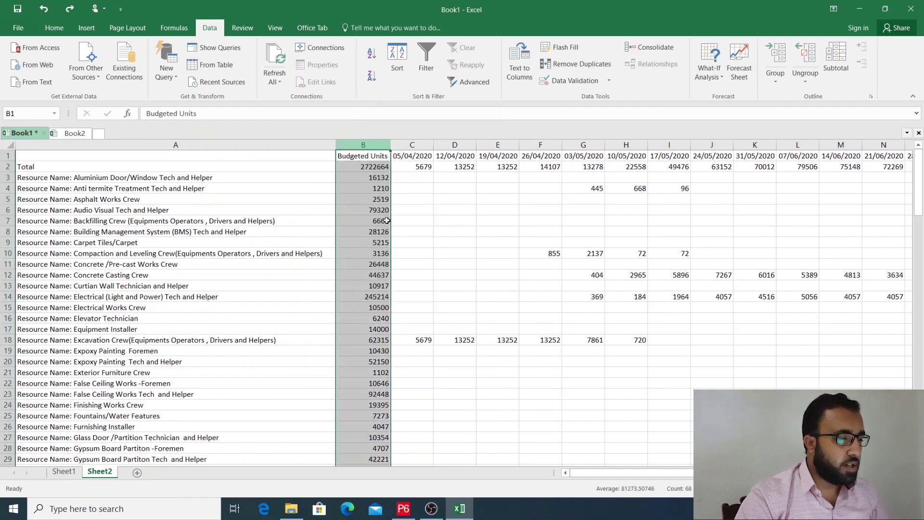
pyautogui.click(479, 242)
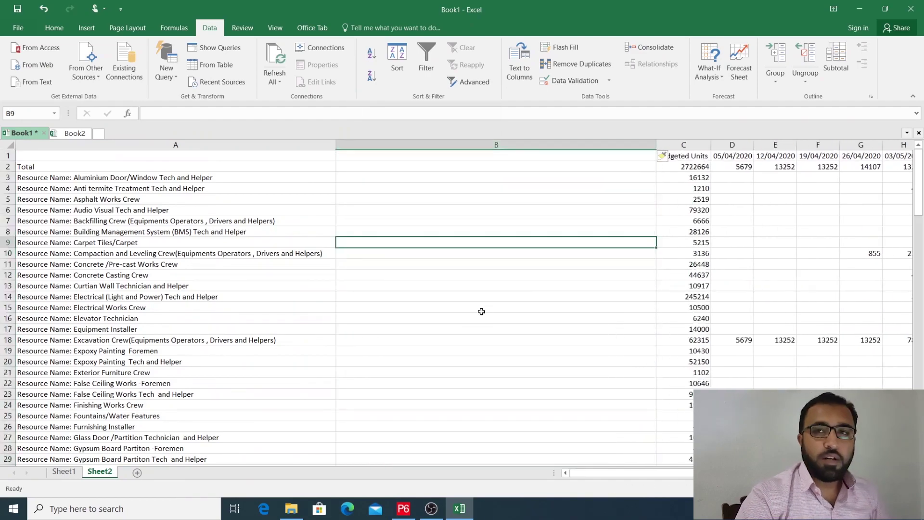
# Step: Split column A with fixed-width Text to Columns, keeping a single break right after "Resource Name:" at position 14
pyautogui.click(144, 145)
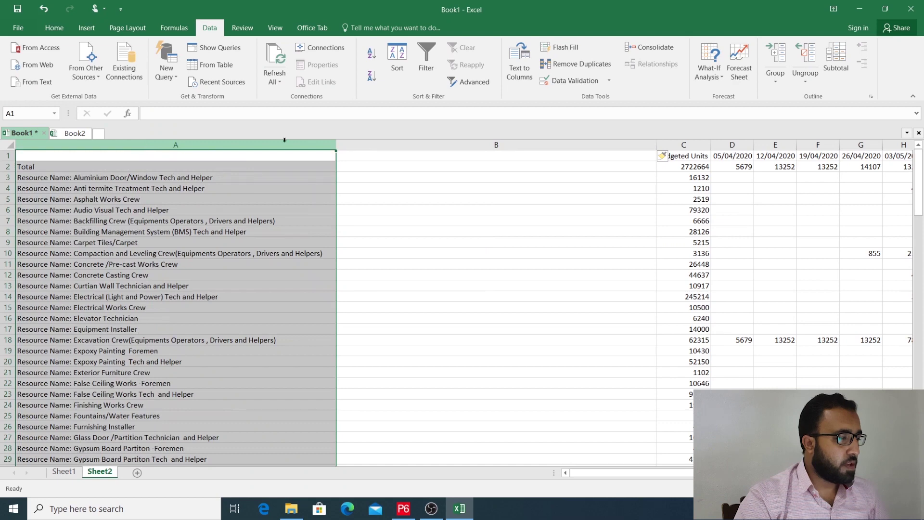
pyautogui.click(519, 62)
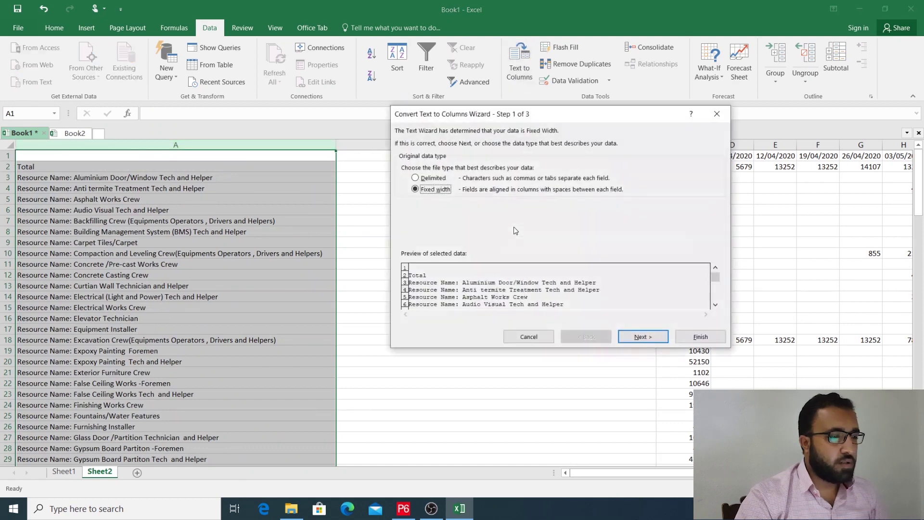
pyautogui.click(628, 337)
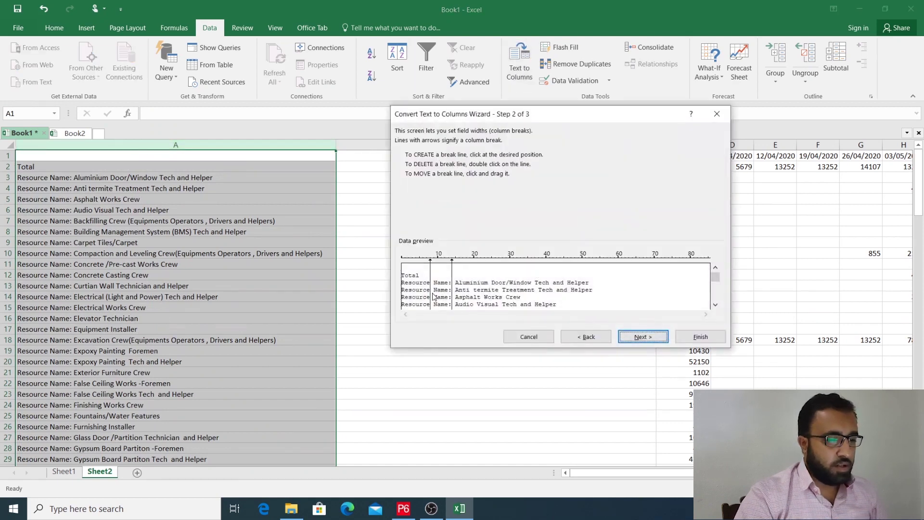
pyautogui.moveTo(431, 277); pyautogui.dragTo(452, 279)
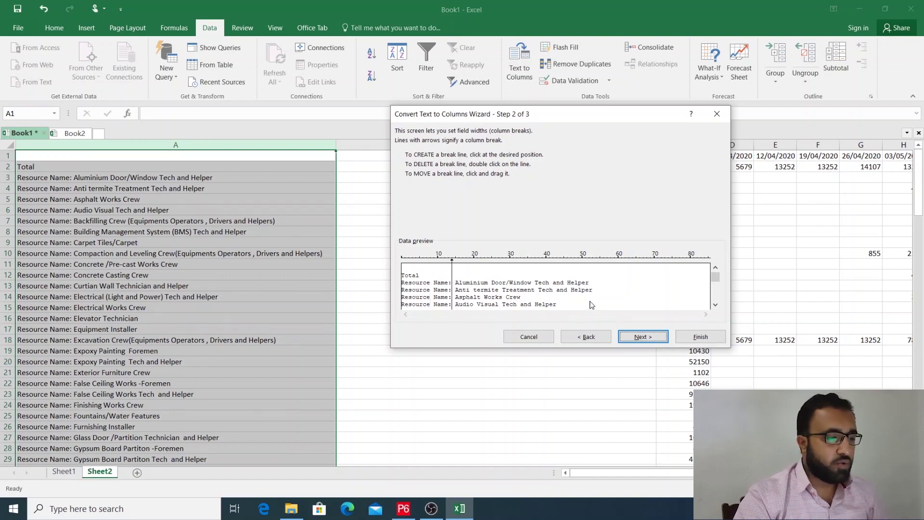
pyautogui.click(644, 337)
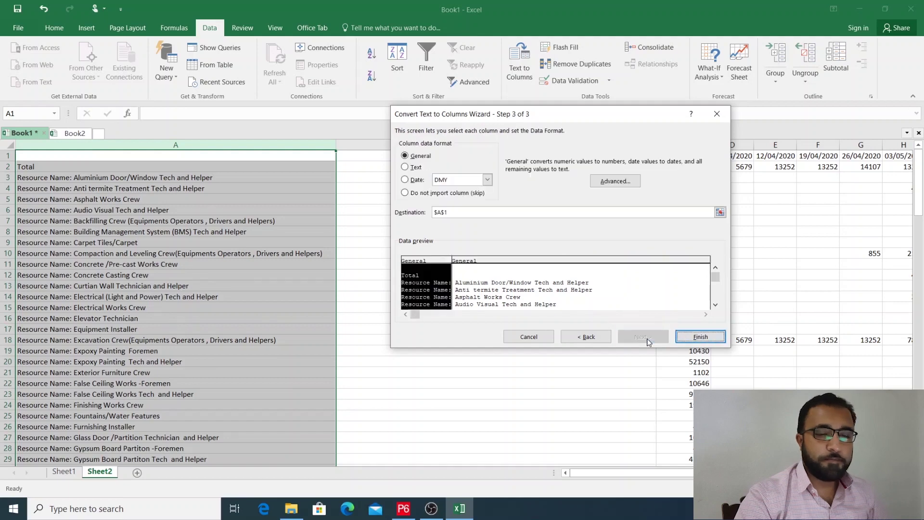
pyautogui.click(700, 337)
# Step: Check the separated resource names in column B beside the "Resource Name:" labels in column A
pyautogui.click(379, 330)
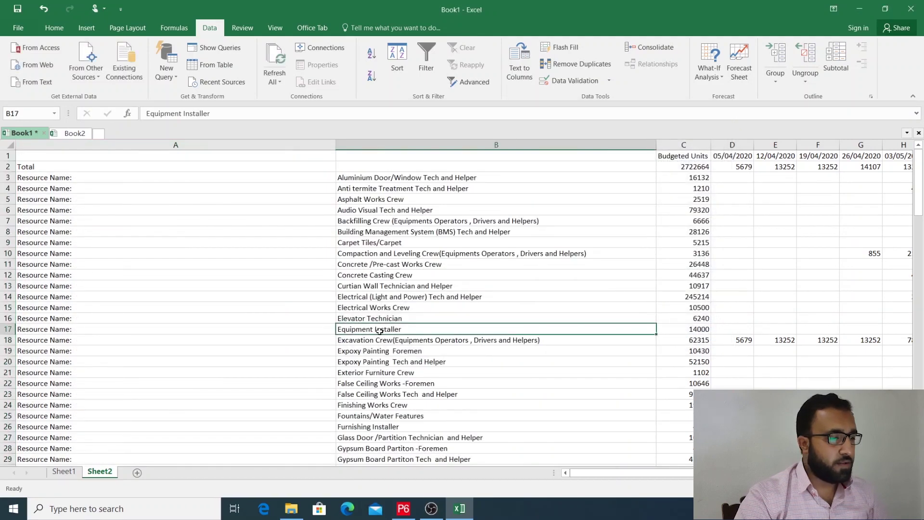
pyautogui.click(393, 146)
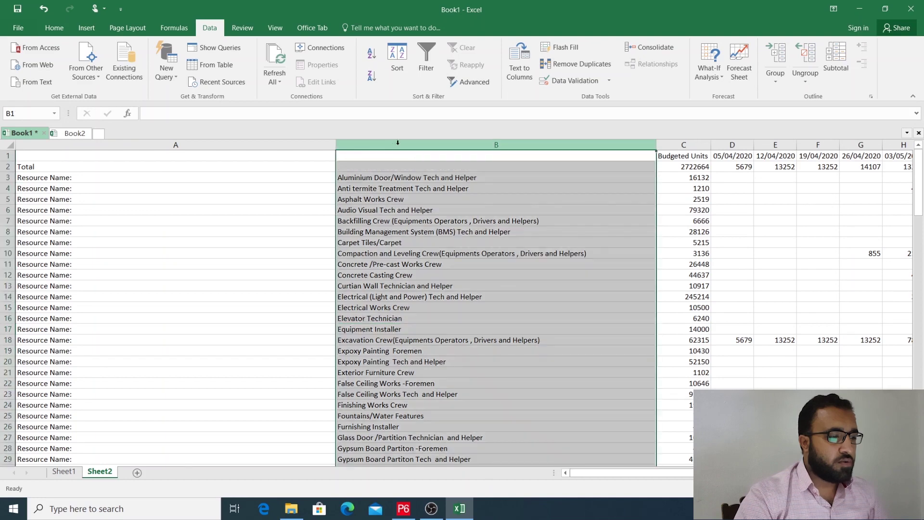
pyautogui.click(73, 144)
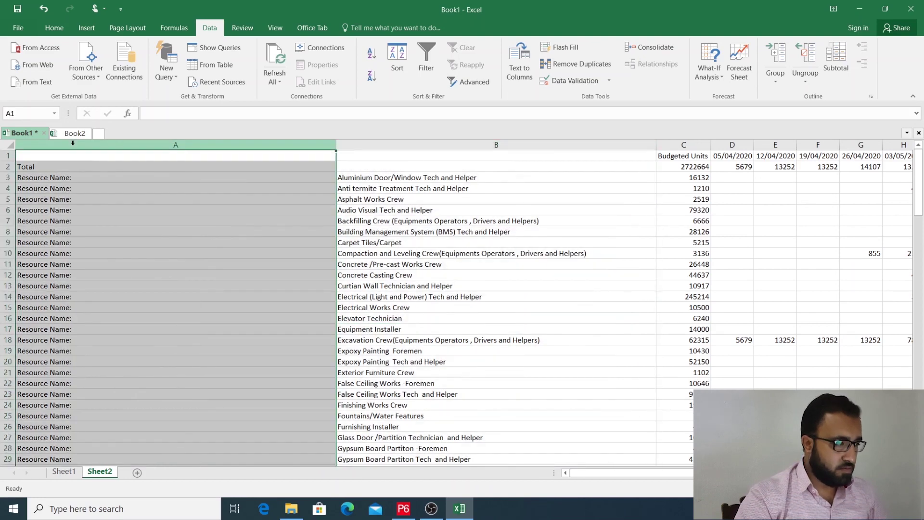
pyautogui.click(341, 277)
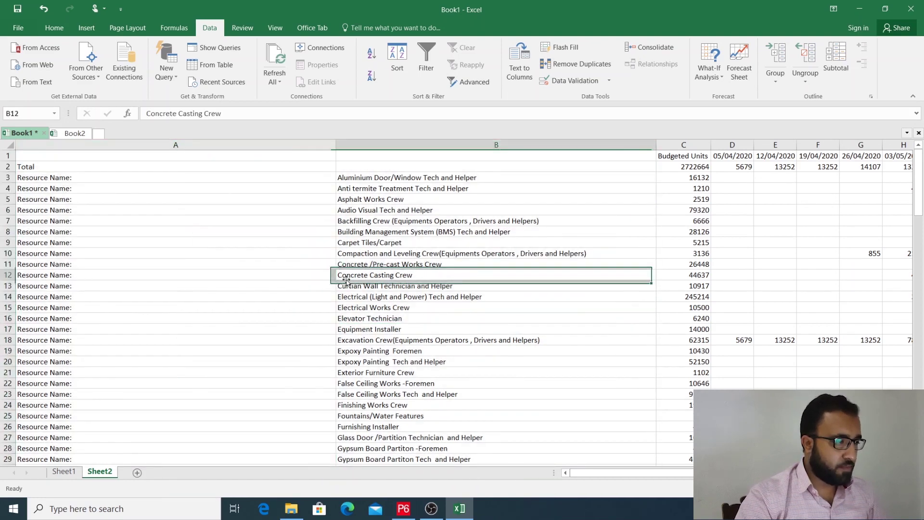
pyautogui.click(403, 230)
pyautogui.scroll(-5, 386, 344)
pyautogui.scroll(5, 345, 339)
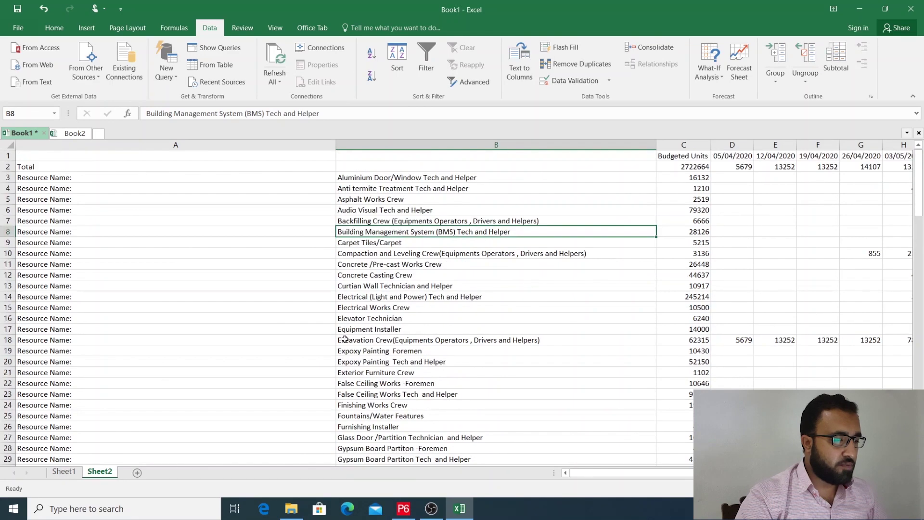
# Step: Delete column A holding the repeated "Resource Name:" labels
pyautogui.click(136, 145)
pyautogui.rightClick(137, 144)
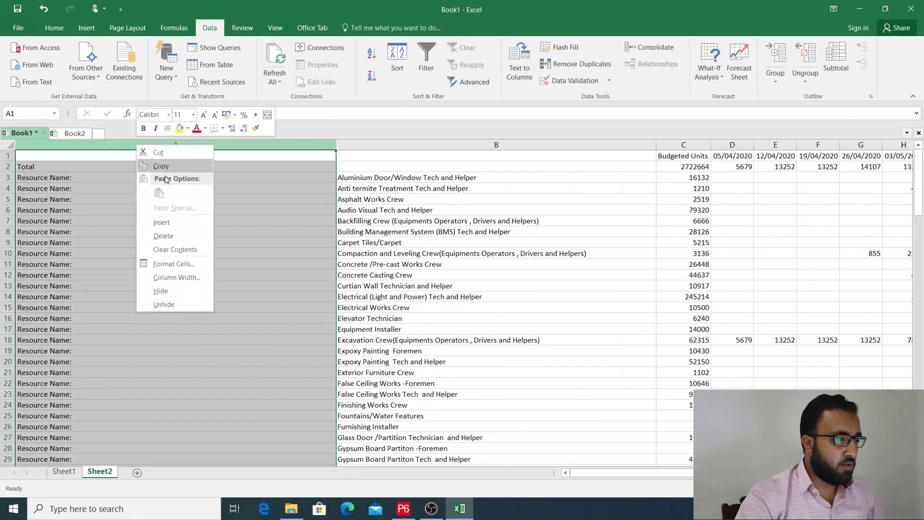
pyautogui.click(163, 235)
pyautogui.click(208, 262)
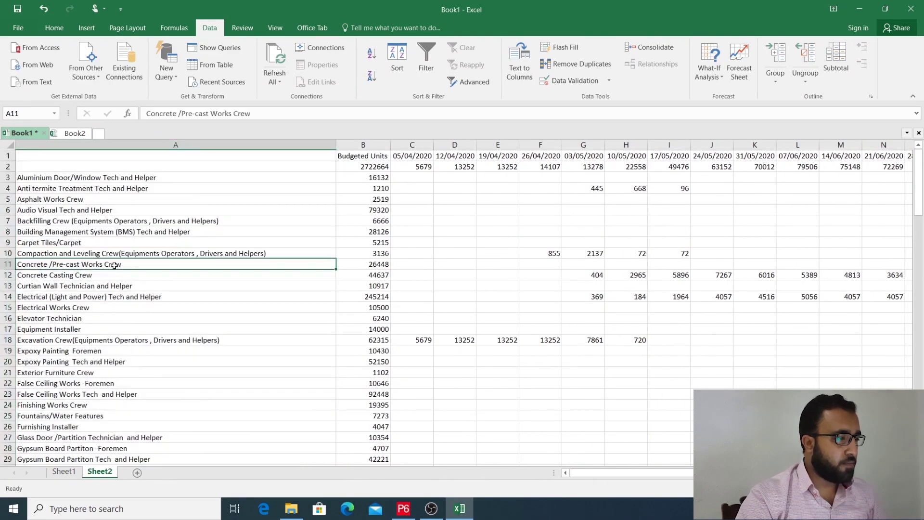
# Step: Label the totals row in cell A2 as "Total Manhours"
pyautogui.press('Up')
pyautogui.press('Up')
pyautogui.press('Up')
pyautogui.press('Up')
pyautogui.press('Up')
pyautogui.press('Up')
pyautogui.press('Up')
pyautogui.press('Up')
pyautogui.press('Up')
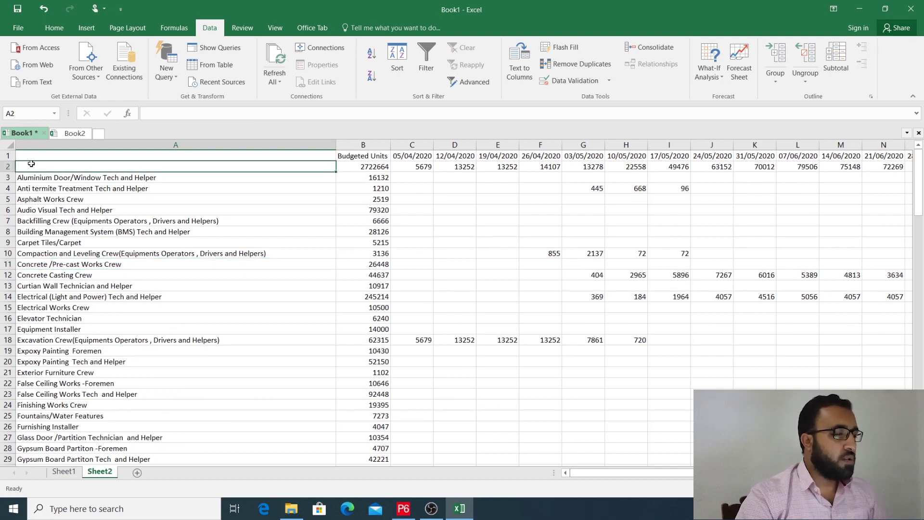
pyautogui.write('T')
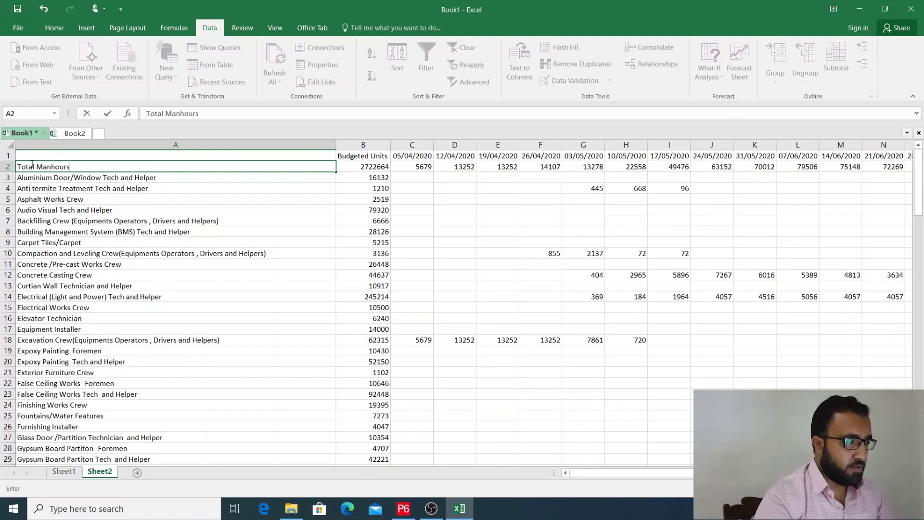
pyautogui.write('otal Manhours')
pyautogui.click(71, 207)
# Step: Enter the heading "Resource Type" in cell A1 above the resource names
pyautogui.click(36, 153)
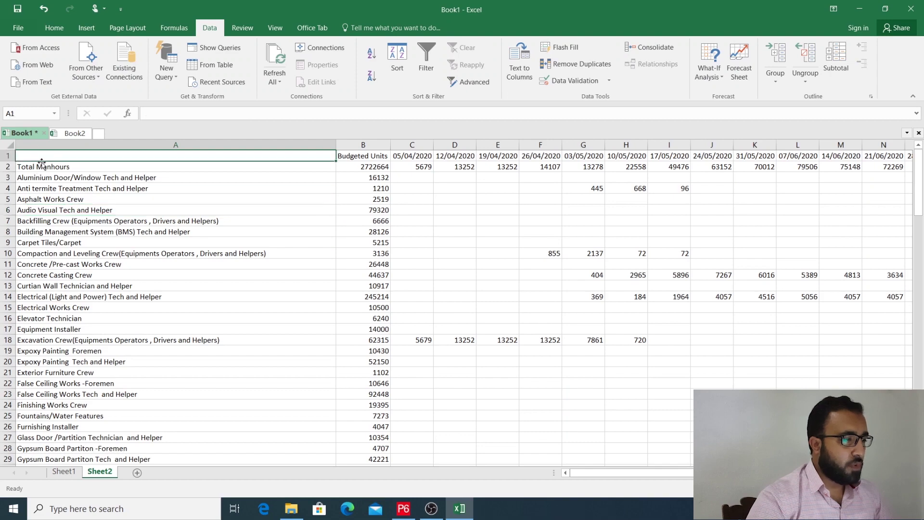
pyautogui.write('Resource Type')
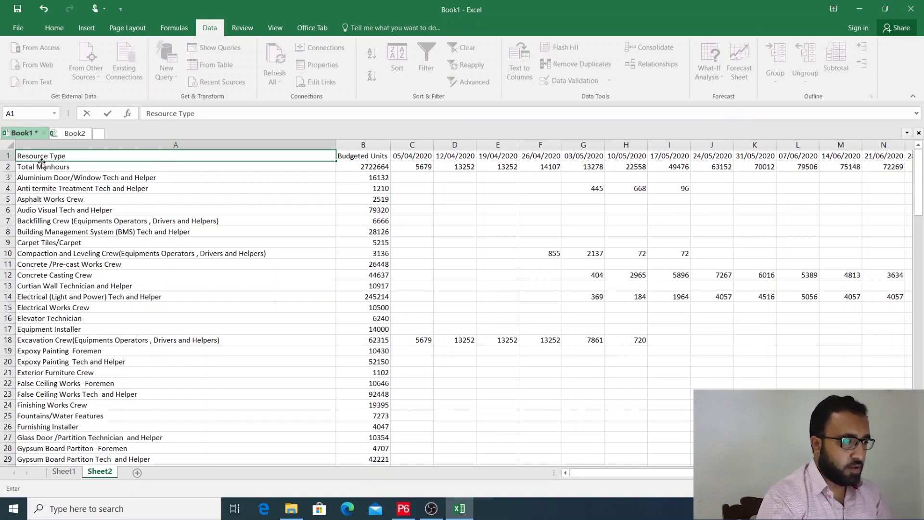
pyautogui.click(195, 327)
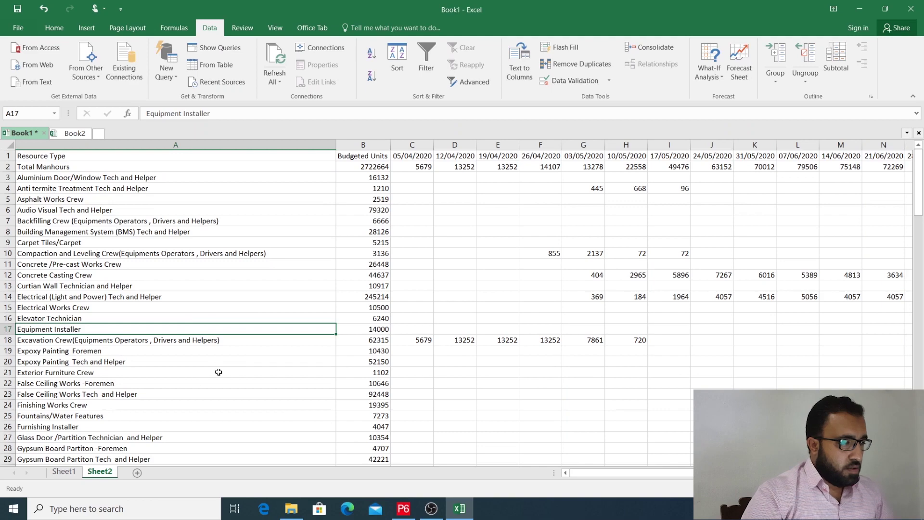
pyautogui.scroll(-6, 216, 371)
pyautogui.scroll(6, 218, 372)
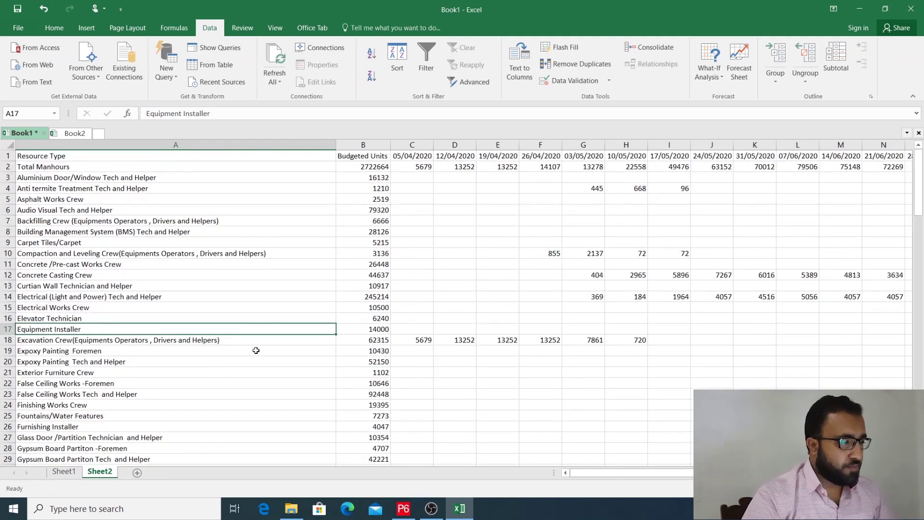
# Step: Insert five blank rows above the table's header row
pyautogui.click(60, 146)
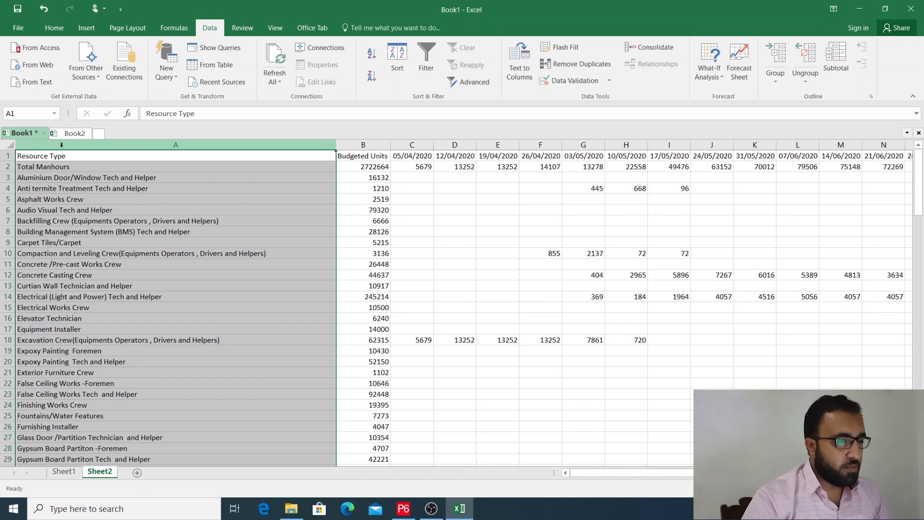
pyautogui.click(8, 156)
pyautogui.rightClick(9, 156)
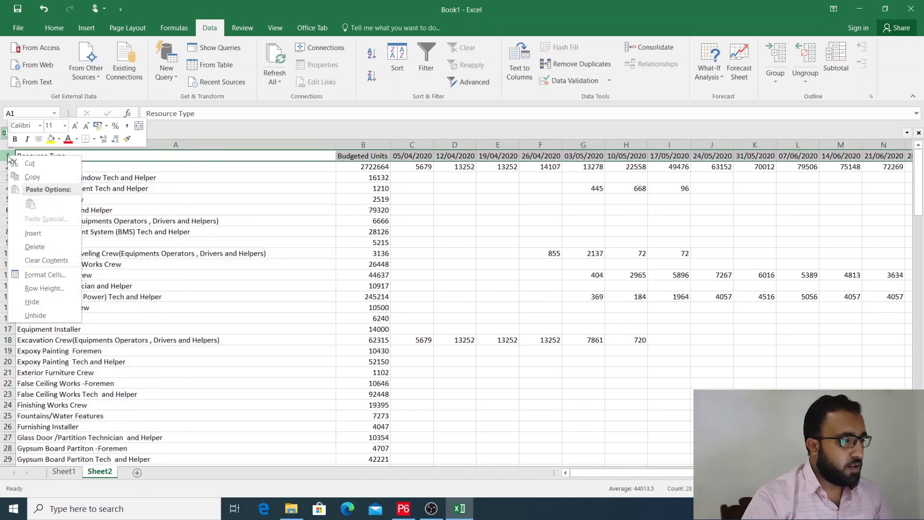
pyautogui.click(34, 233)
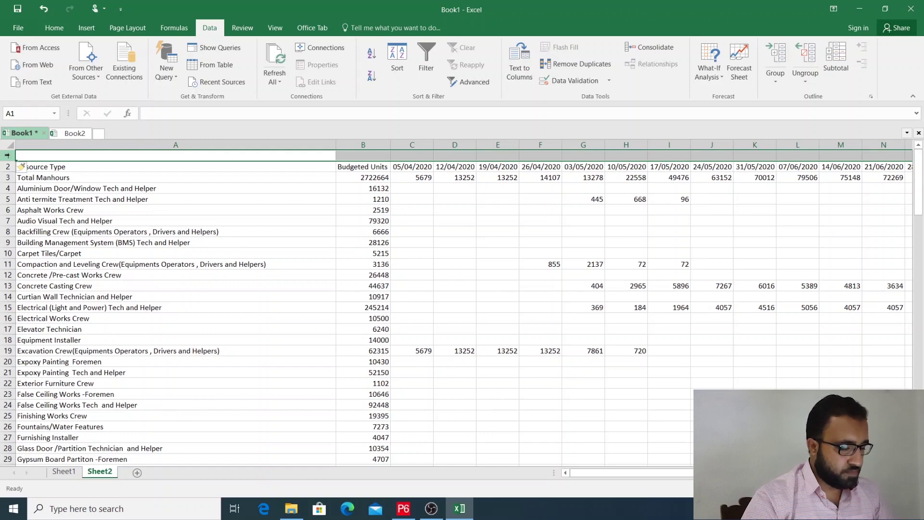
pyautogui.rightClick(8, 155)
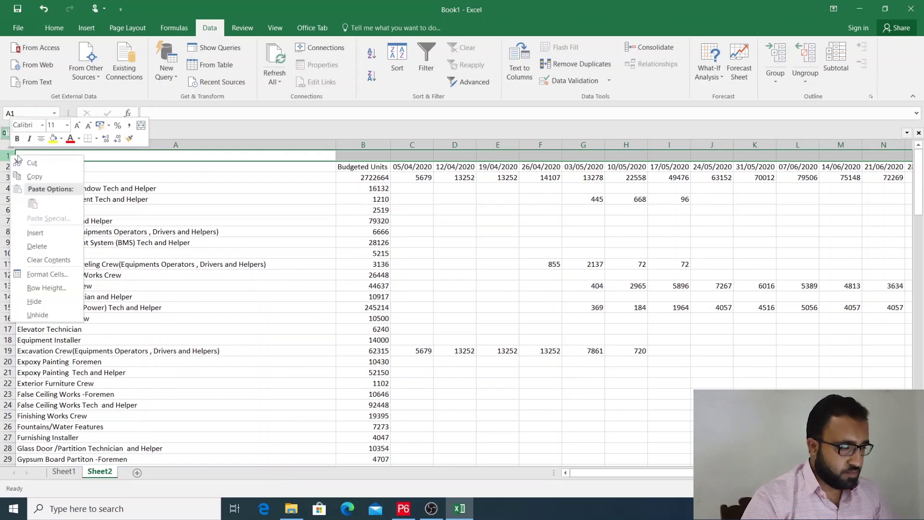
pyautogui.click(34, 232)
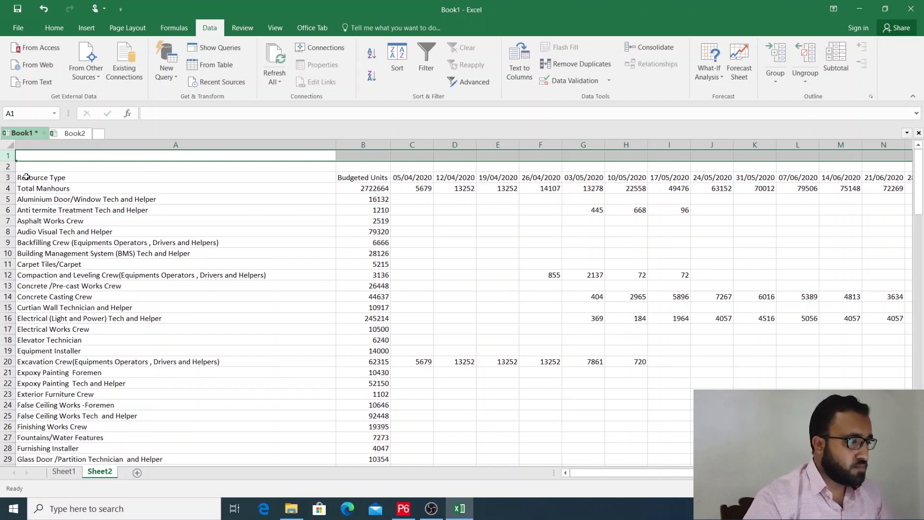
pyautogui.click(8, 166)
pyautogui.rightClick(8, 167)
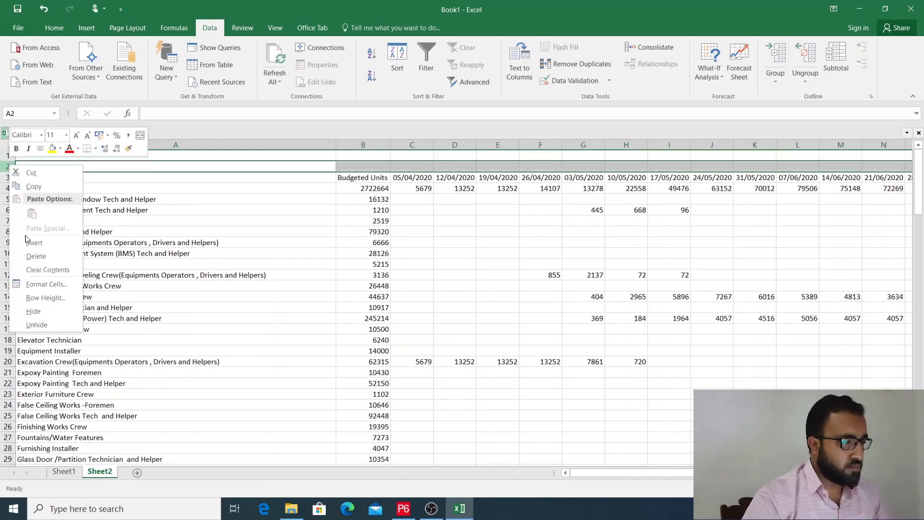
pyautogui.click(33, 243)
pyautogui.rightClick(10, 167)
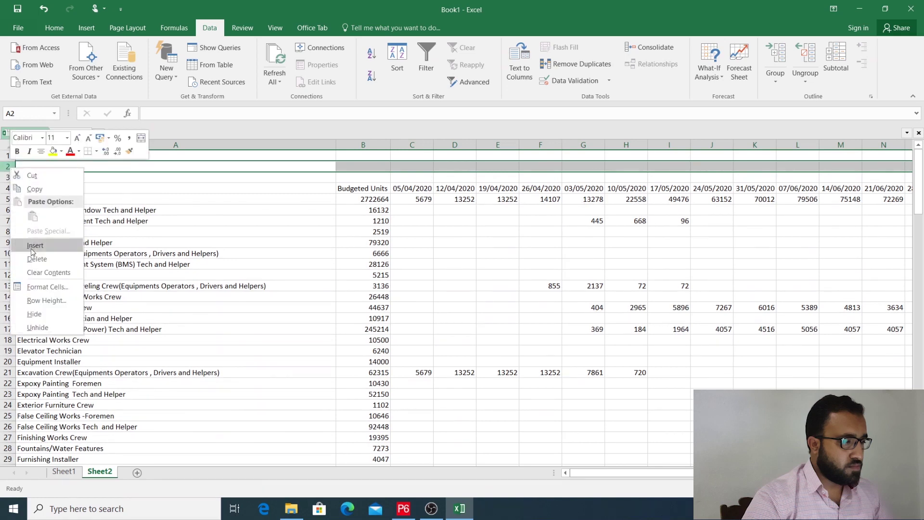
pyautogui.click(33, 245)
pyautogui.rightClick(8, 168)
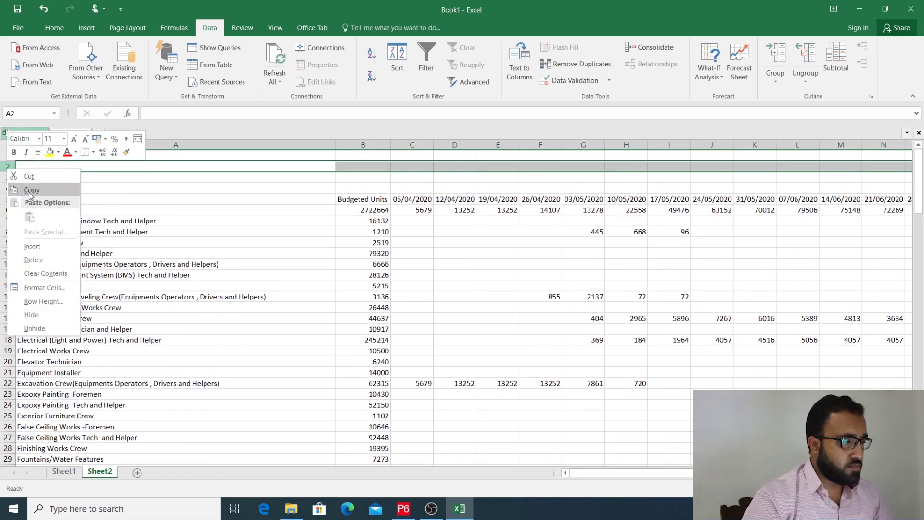
pyautogui.click(32, 246)
# Step: Enlarge the height of blank row 2 to make a large empty area above the table
pyautogui.moveTo(22, 175); pyautogui.dragTo(17, 419)
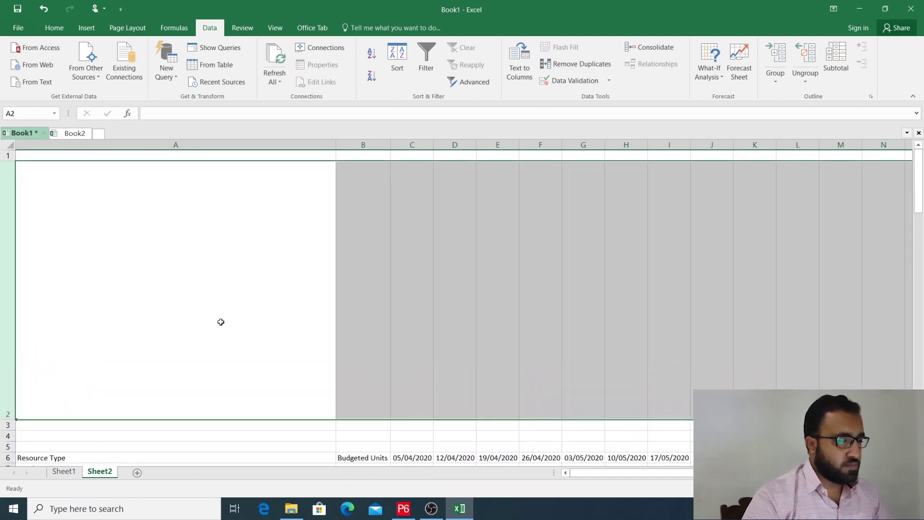
pyautogui.click(601, 355)
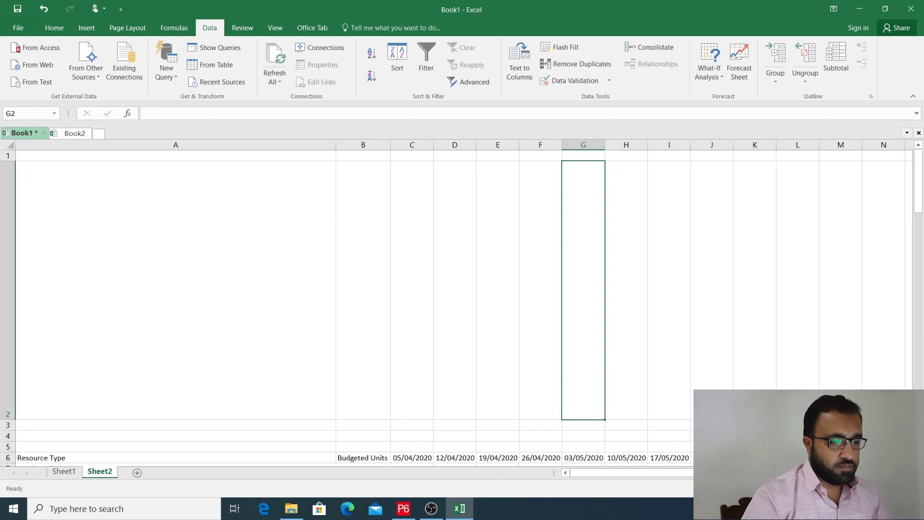
pyautogui.scroll(-3, 631, 369)
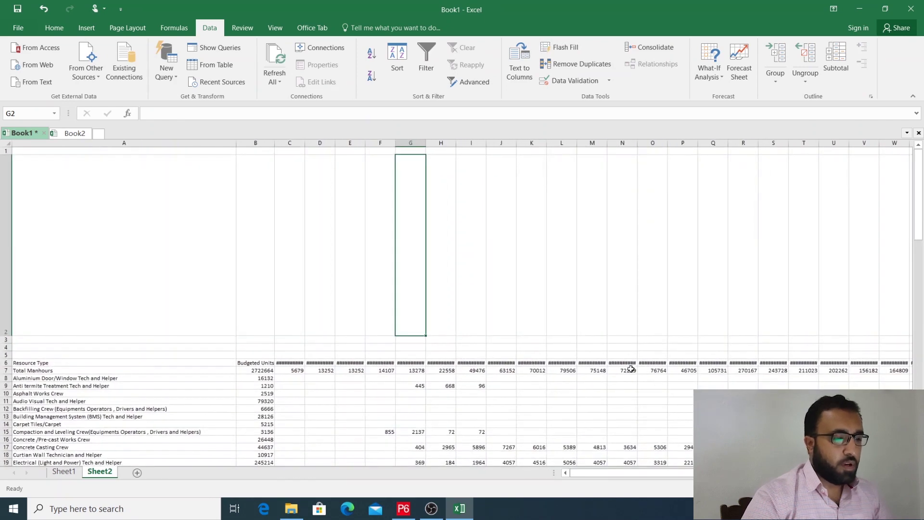
# Step: Look over the weekly manhour figures across the table and check the first date heading in C6
pyautogui.scroll(-1, 631, 369)
pyautogui.hscroll(2, 631, 369)
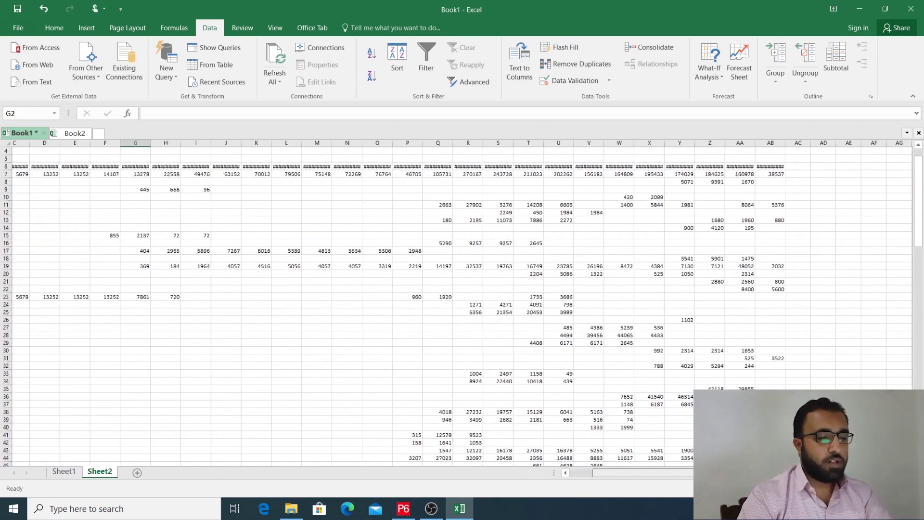
pyautogui.hscroll(-2, 607, 429)
pyautogui.scroll(1, 569, 412)
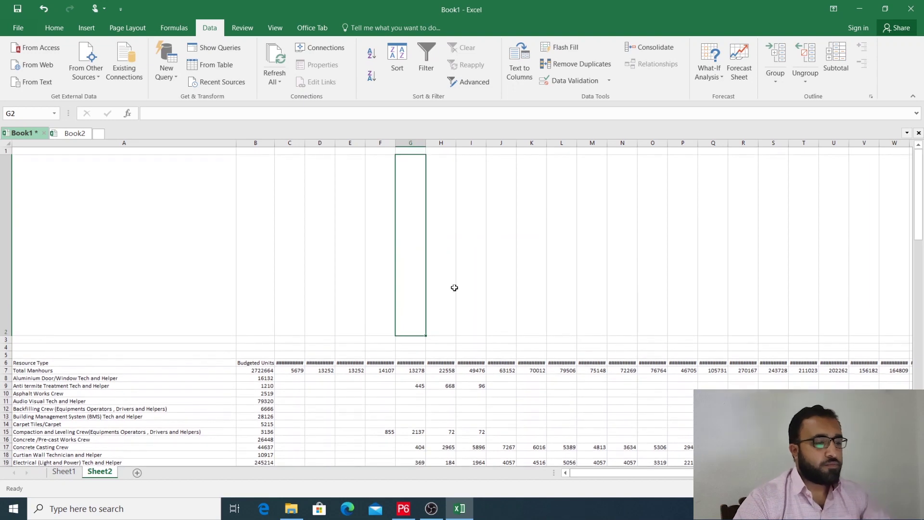
pyautogui.click(439, 217)
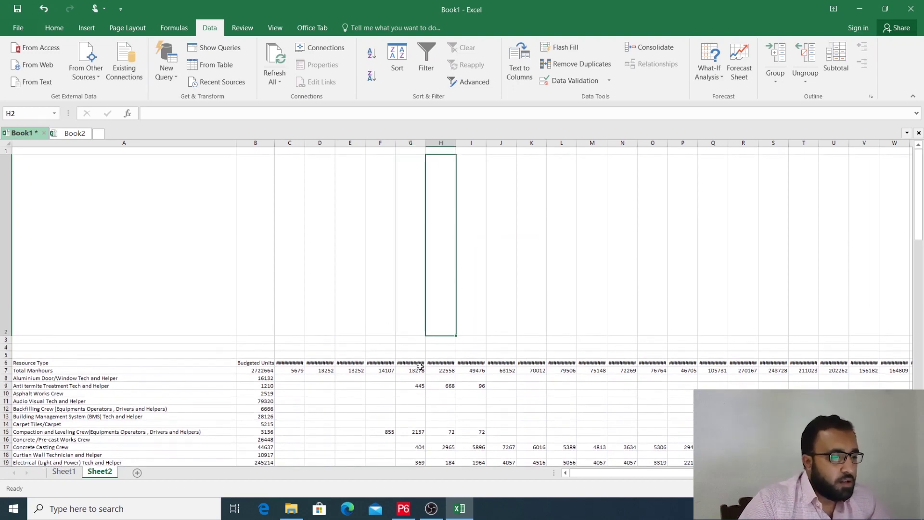
pyautogui.scroll(-4, 420, 367)
pyautogui.scroll(4, 425, 374)
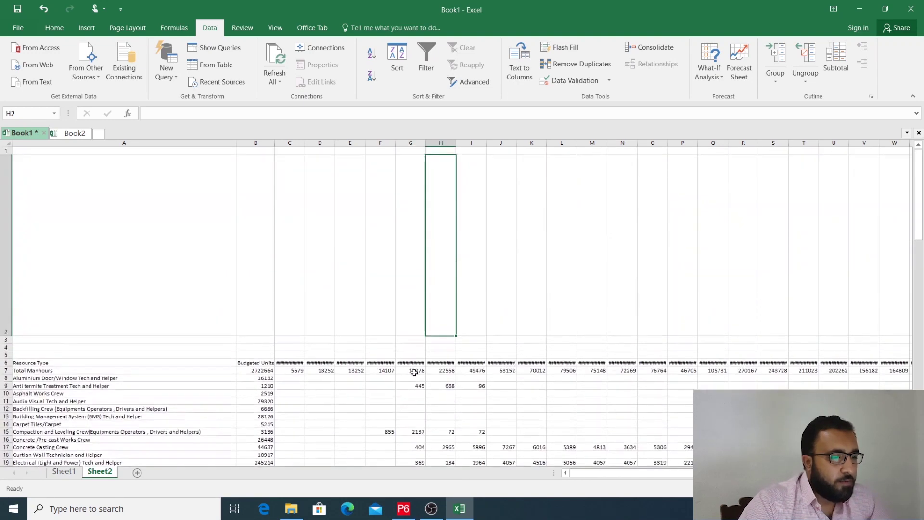
pyautogui.click(282, 363)
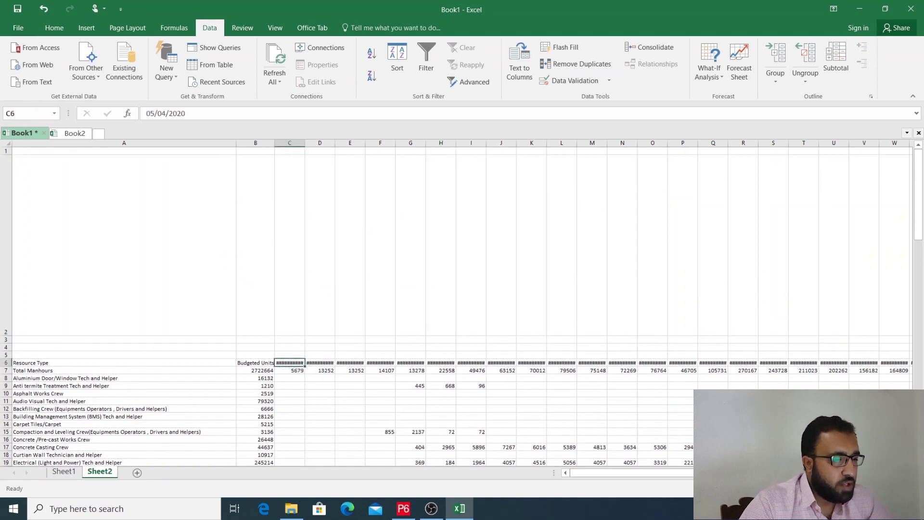
# Step: Autofit the widths of date columns C through AB so the header dates fit
pyautogui.scroll(2, 457, 303)
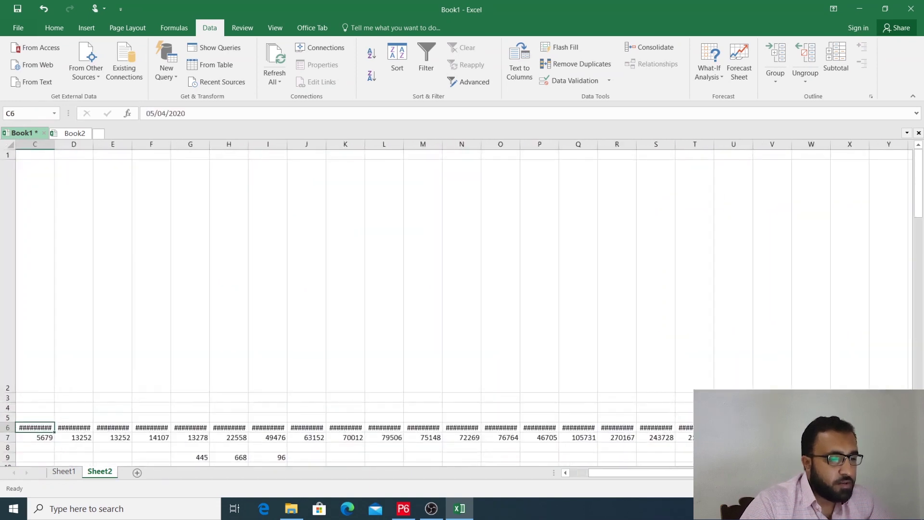
pyautogui.moveTo(710, 473); pyautogui.dragTo(573, 473)
pyautogui.scroll(-4, 514, 440)
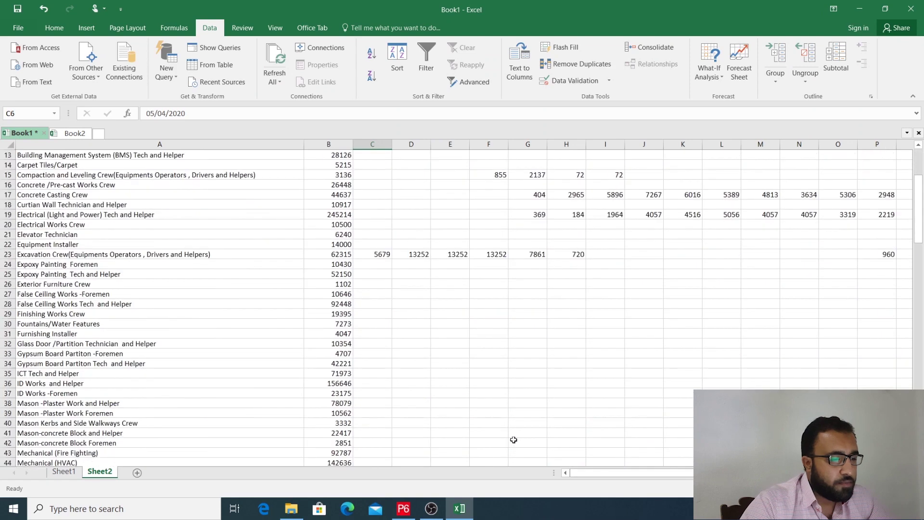
pyautogui.scroll(3, 513, 440)
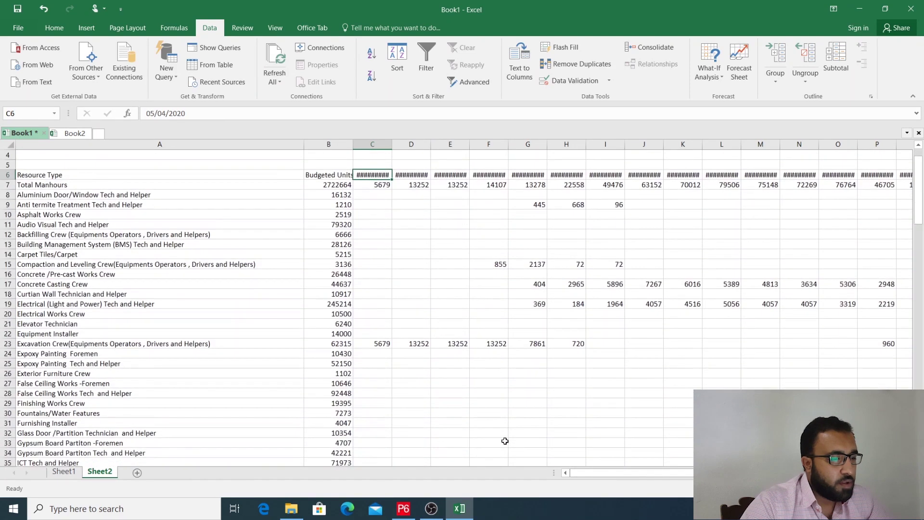
pyautogui.doubleClick(392, 144)
pyautogui.moveTo(380, 145); pyautogui.dragTo(790, 147)
pyautogui.doubleClick(790, 146)
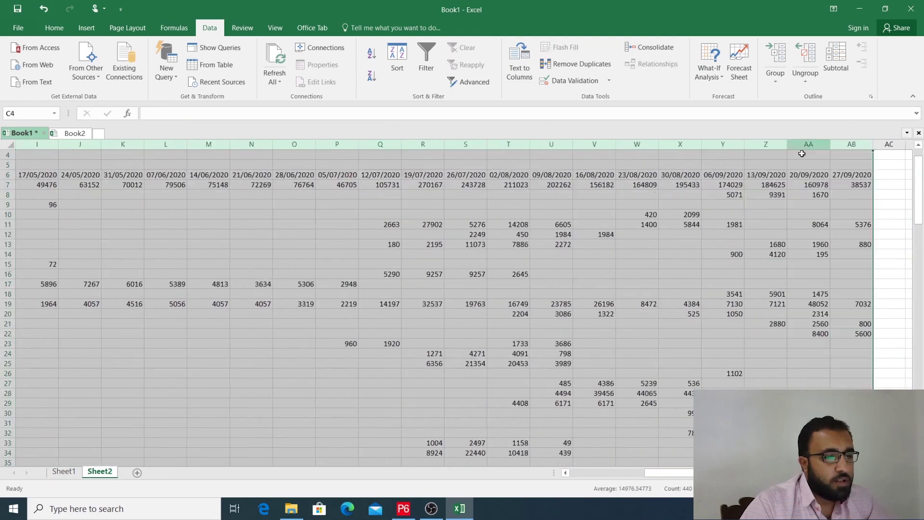
pyautogui.moveTo(762, 473); pyautogui.dragTo(686, 474)
pyautogui.click(492, 261)
# Step: Format the Total Manhours row from A7 to AB7 with a gold fill and bold text
pyautogui.click(462, 183)
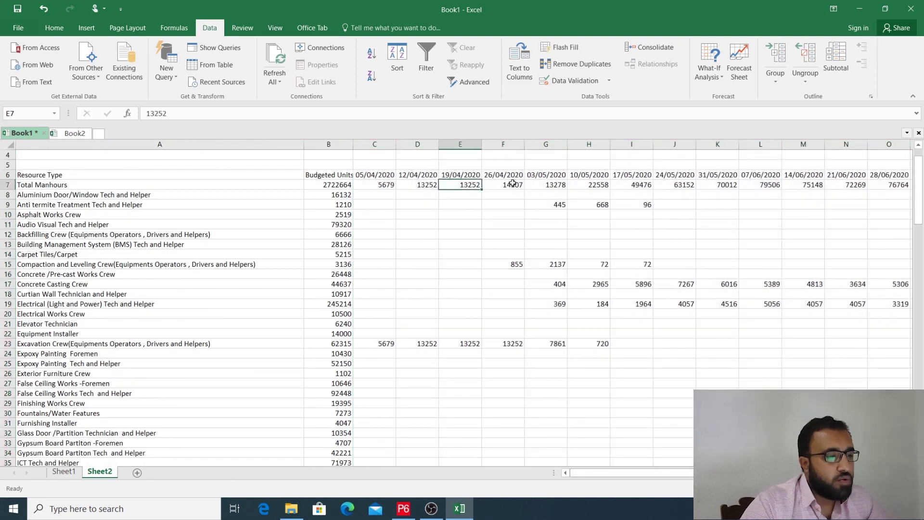
pyautogui.click(512, 183)
pyautogui.click(541, 184)
pyautogui.click(507, 256)
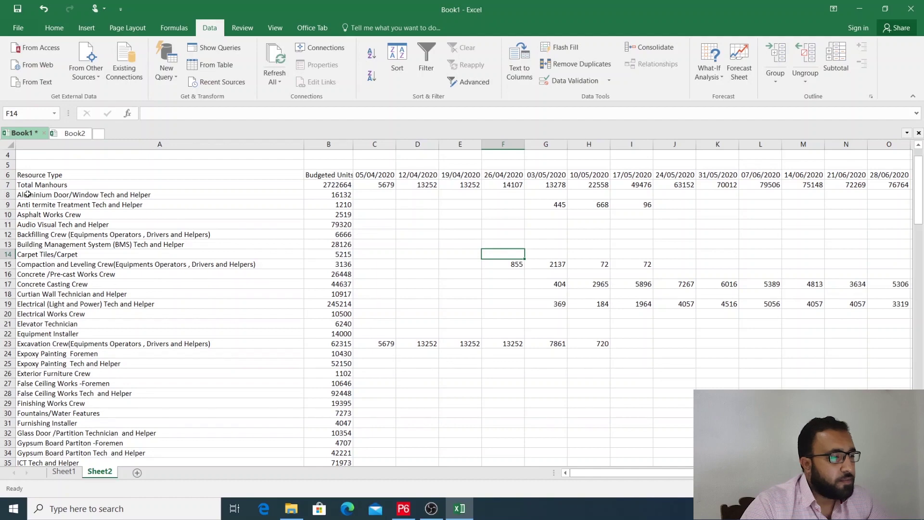
pyautogui.moveTo(21, 184); pyautogui.dragTo(851, 184)
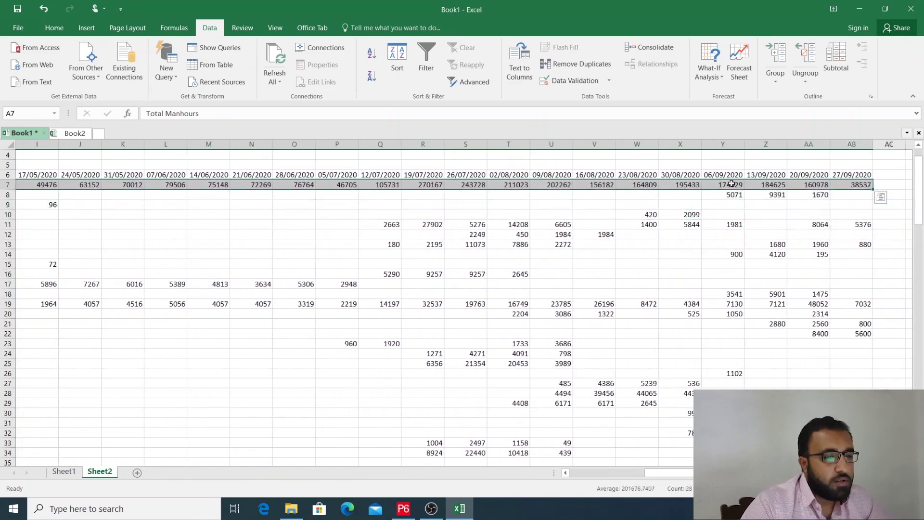
pyautogui.click(54, 27)
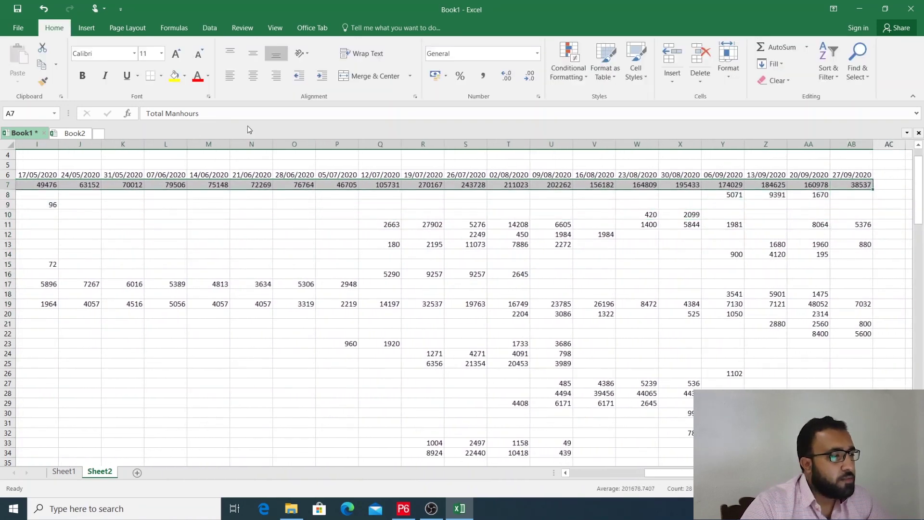
pyautogui.click(185, 76)
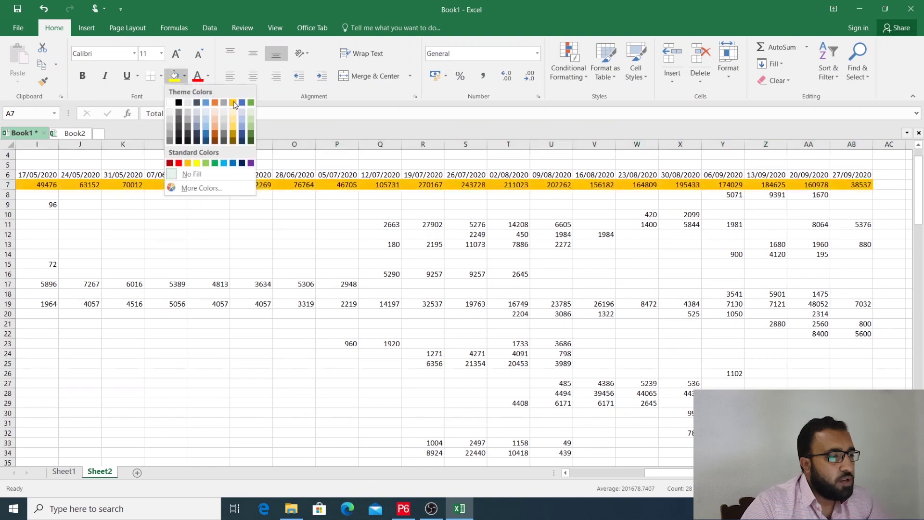
pyautogui.click(233, 104)
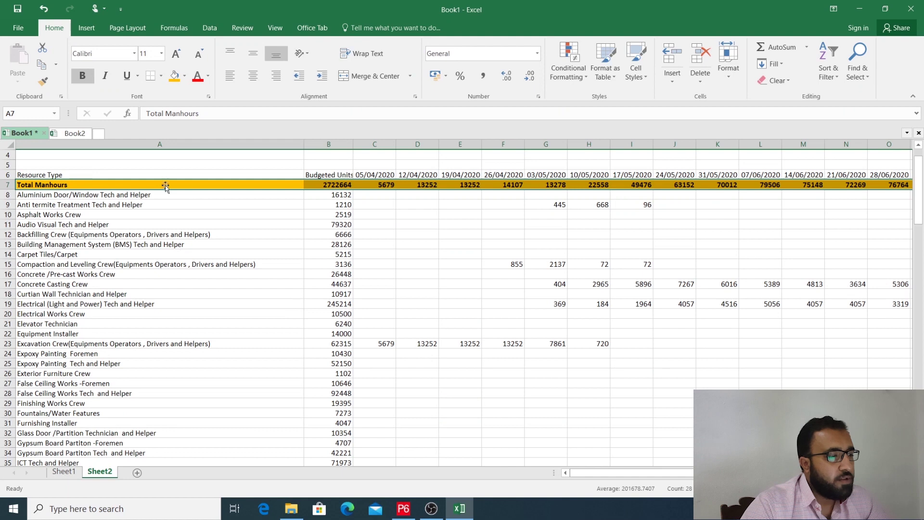
pyautogui.click(491, 288)
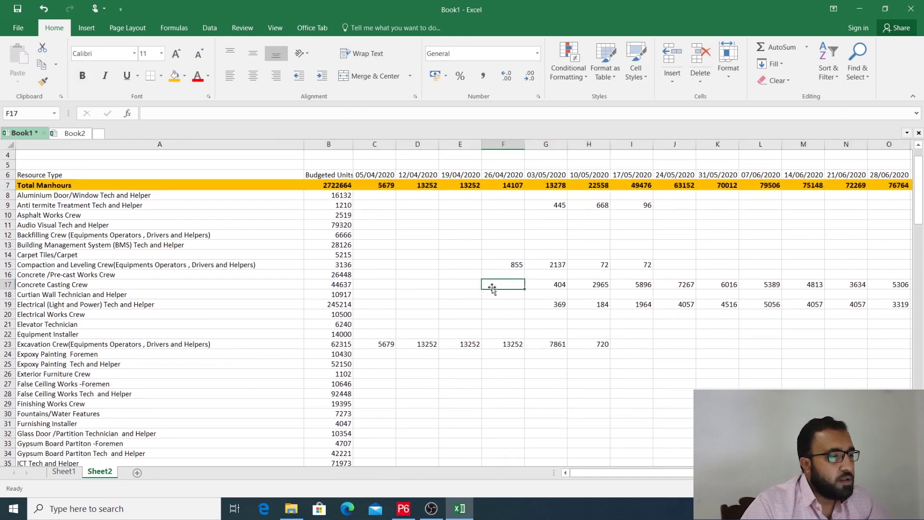
# Step: Format the resource names and budgeted units in A8:B73 with bold text, font size 12 and a pale blue fill
pyautogui.moveTo(30, 195); pyautogui.dragTo(329, 443)
pyautogui.click(82, 76)
pyautogui.scroll(14, 165, 141)
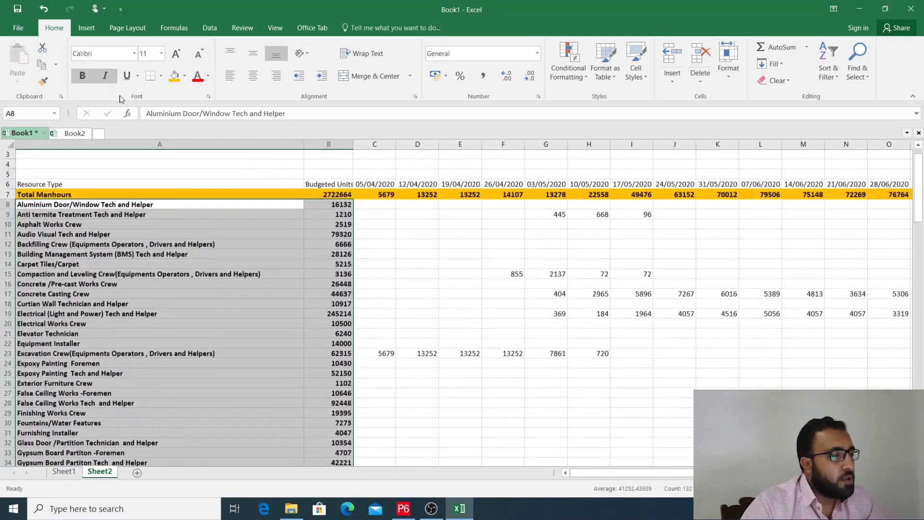
pyautogui.click(177, 54)
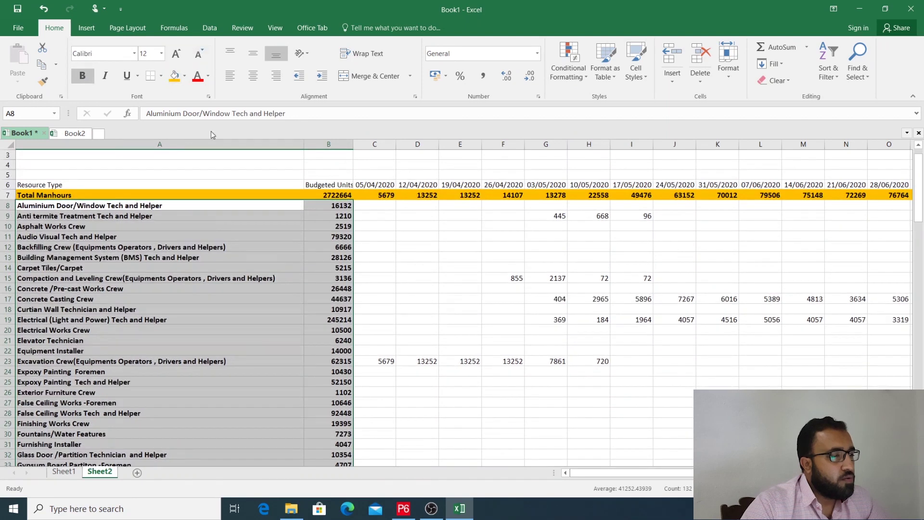
pyautogui.click(186, 77)
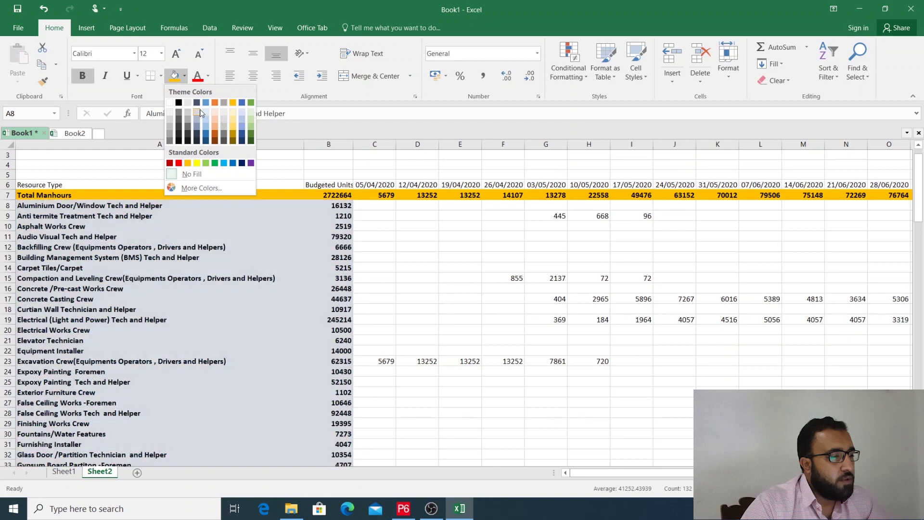
pyautogui.click(204, 114)
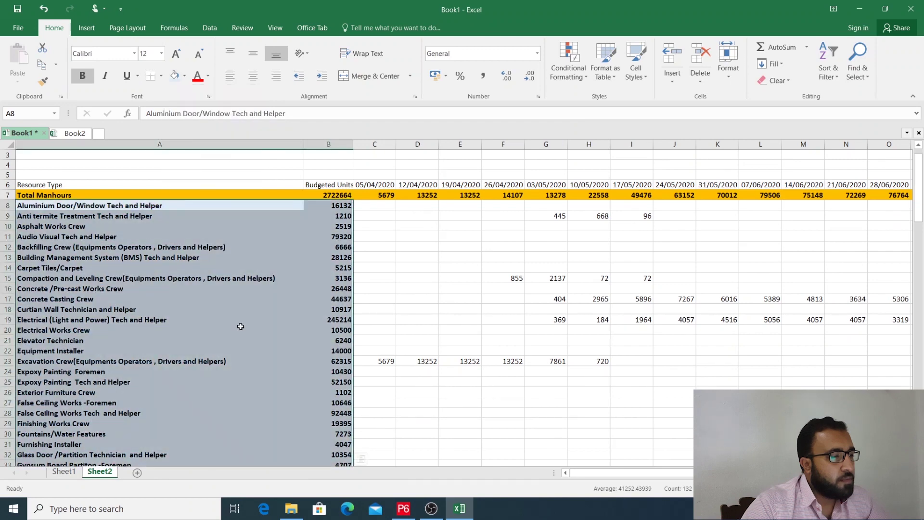
pyautogui.click(240, 329)
pyautogui.scroll(2, 277, 308)
pyautogui.scroll(-3, 243, 309)
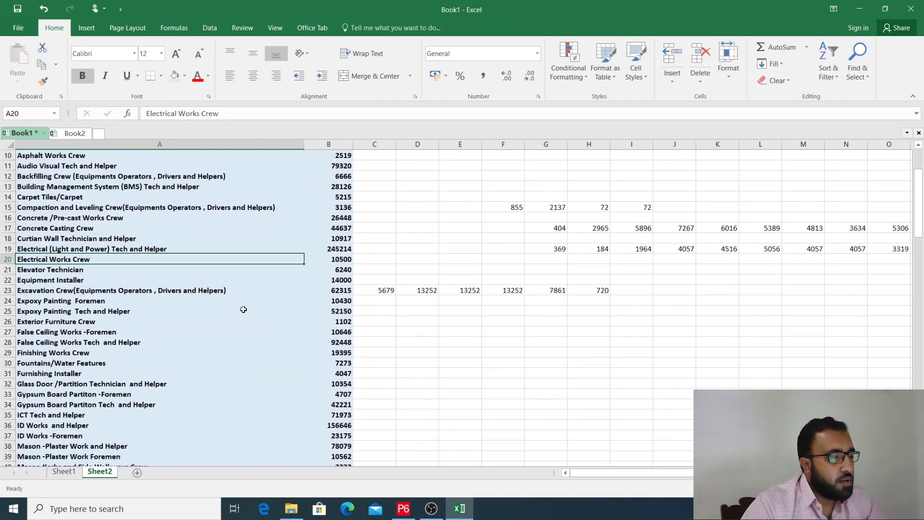
pyautogui.scroll(2, 243, 309)
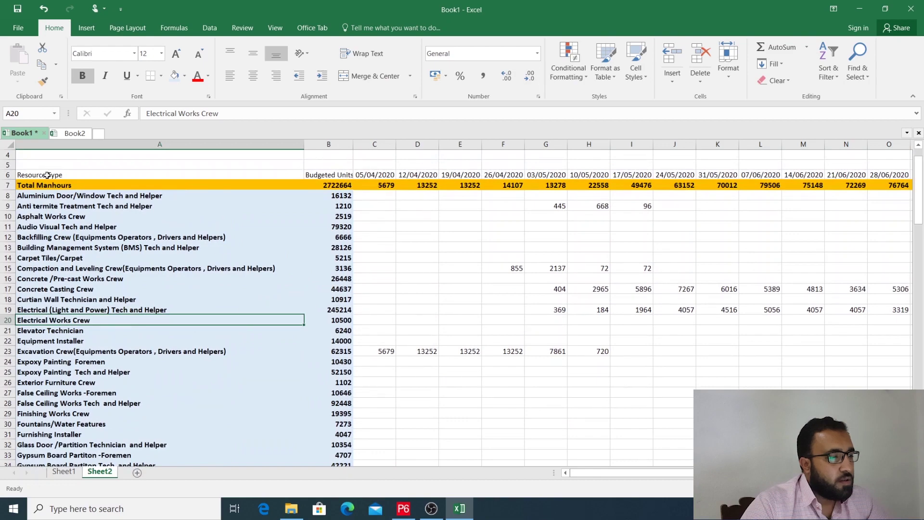
# Step: Format the header row A6:AB6 with bold text, a light blue fill and the automatic font color
pyautogui.moveTo(48, 175); pyautogui.dragTo(770, 176)
pyautogui.click(191, 83)
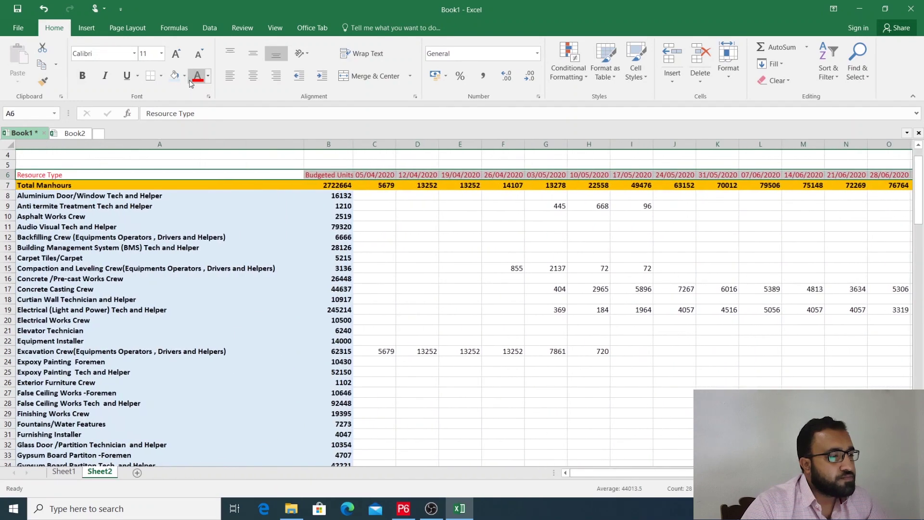
pyautogui.click(208, 76)
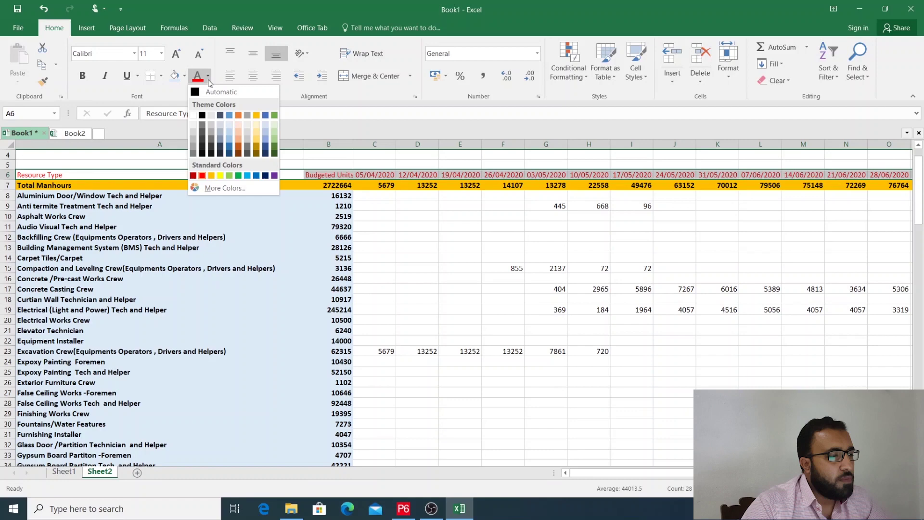
pyautogui.click(264, 115)
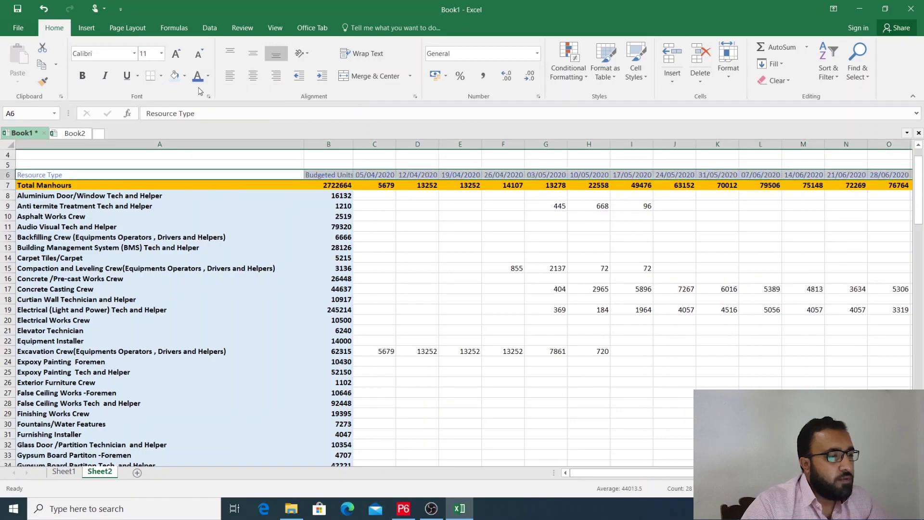
pyautogui.click(82, 75)
pyautogui.click(184, 77)
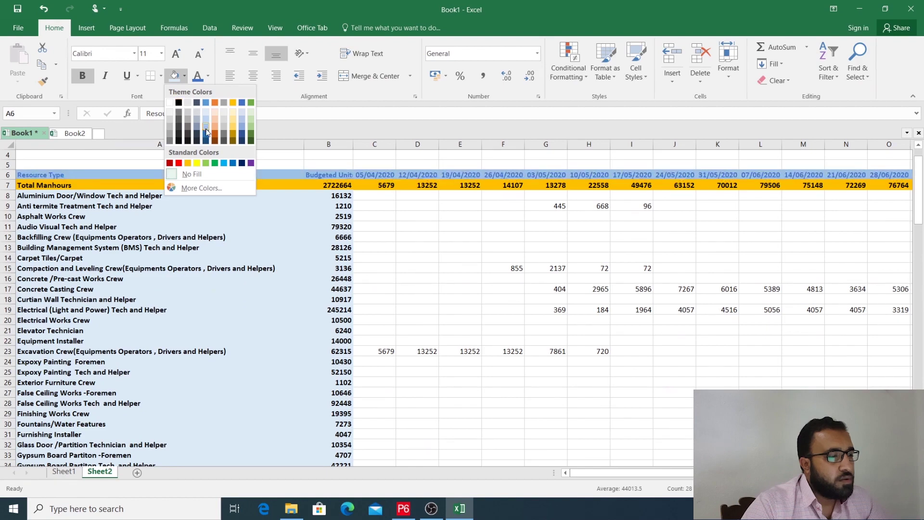
pyautogui.click(242, 123)
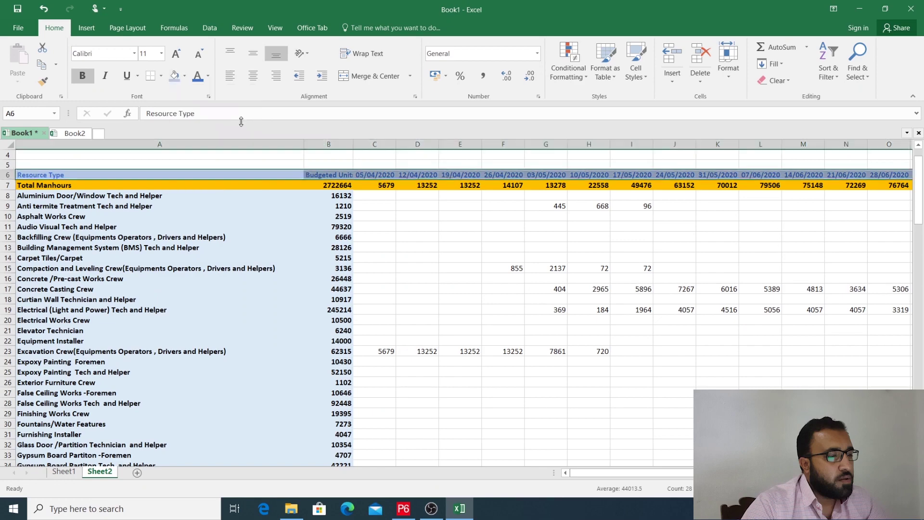
pyautogui.click(208, 76)
pyautogui.click(207, 90)
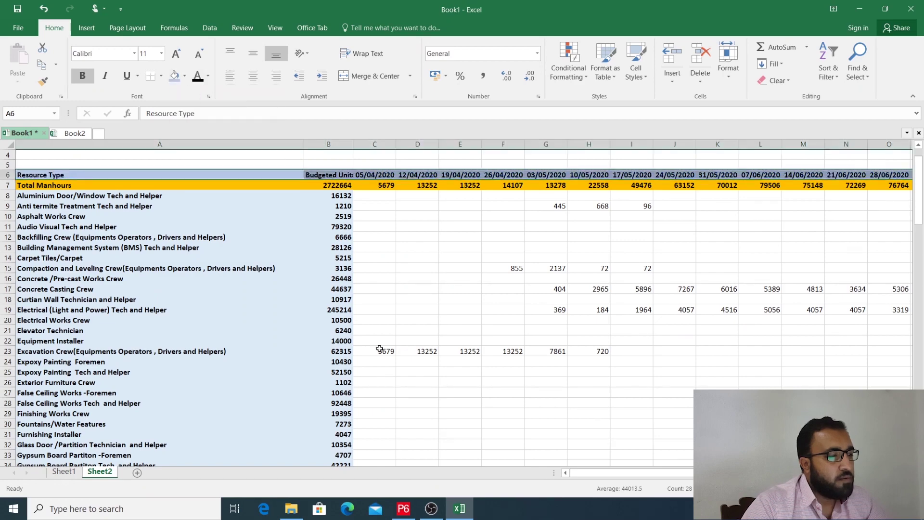
pyautogui.click(454, 351)
pyautogui.scroll(1, 414, 384)
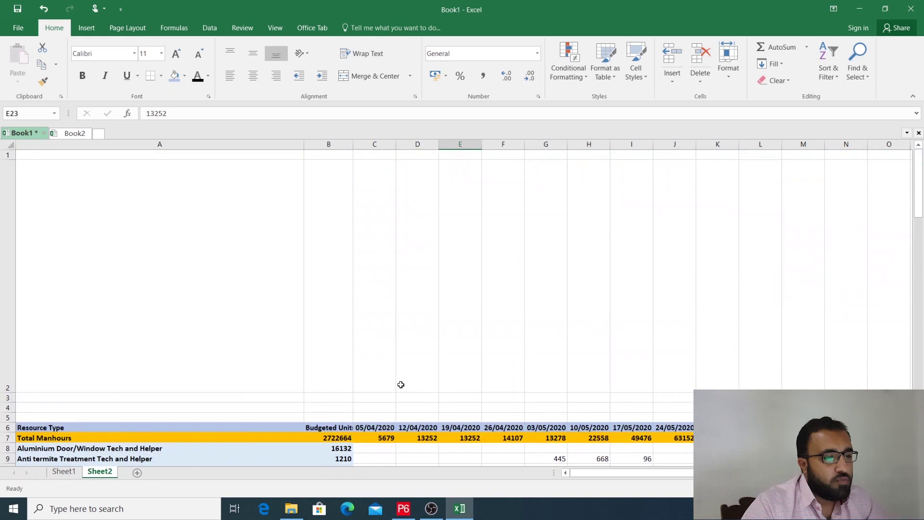
# Step: Apply all borders to the table from the Total Manhours row through the last row, A7:AB73
pyautogui.scroll(-2, 400, 384)
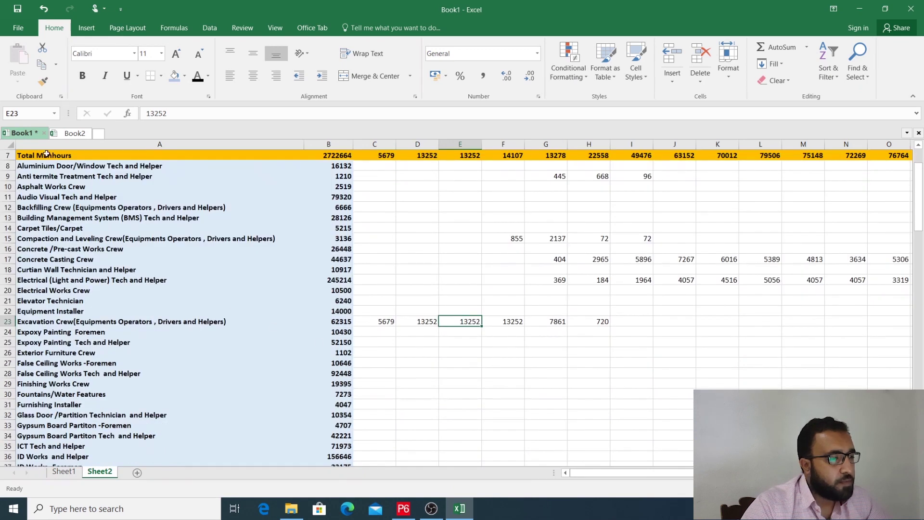
pyautogui.moveTo(46, 154); pyautogui.dragTo(852, 436)
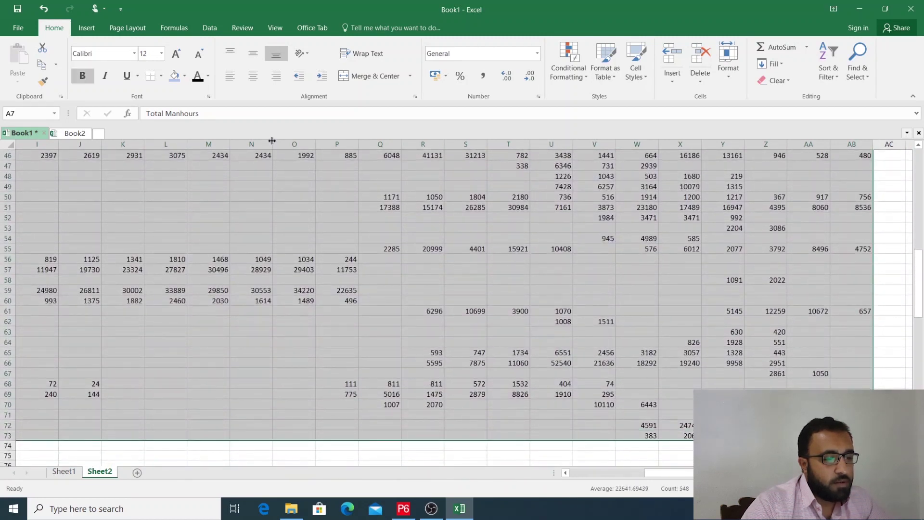
pyautogui.click(162, 76)
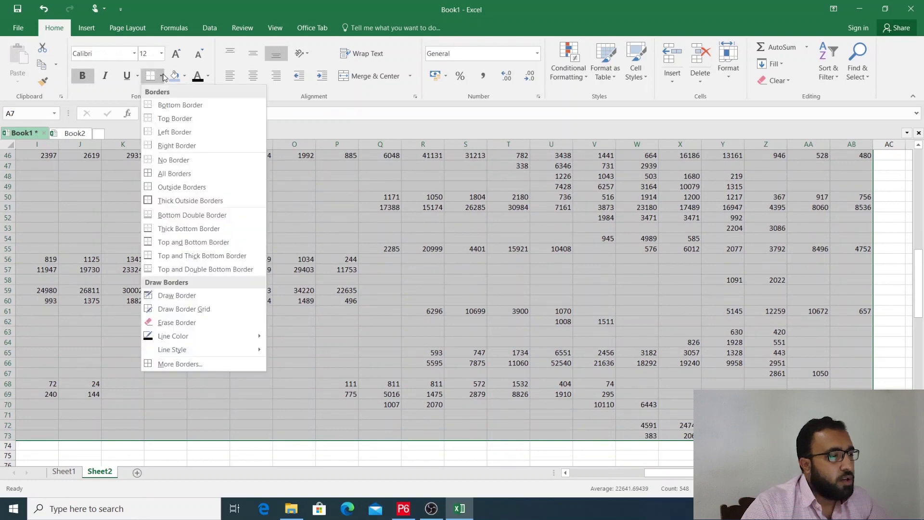
pyautogui.click(172, 176)
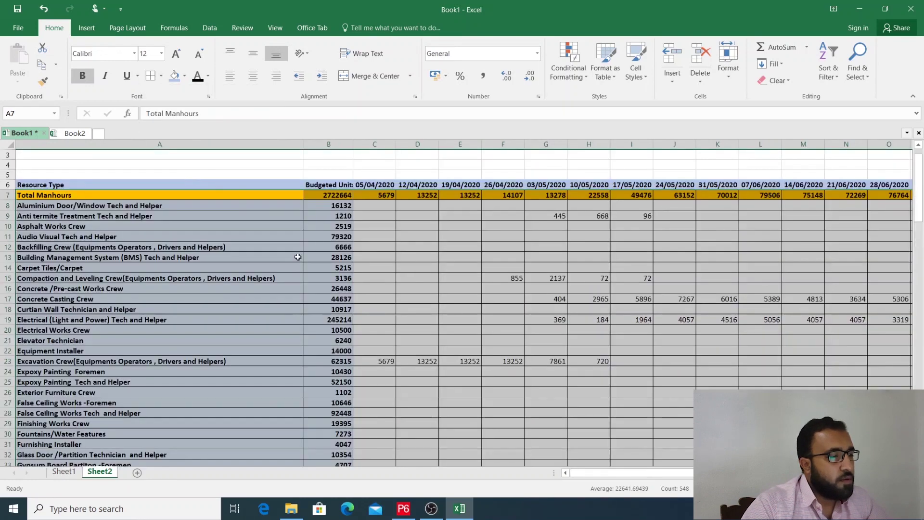
pyautogui.click(620, 368)
# Step: Look over the bordered table down to its last row and back up to the blank area above it
pyautogui.scroll(-12, 418, 360)
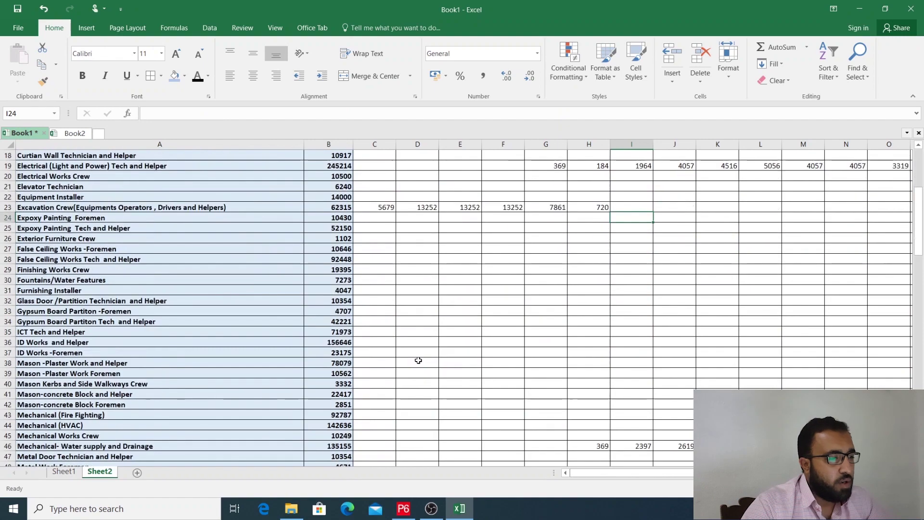
pyautogui.scroll(-5, 418, 360)
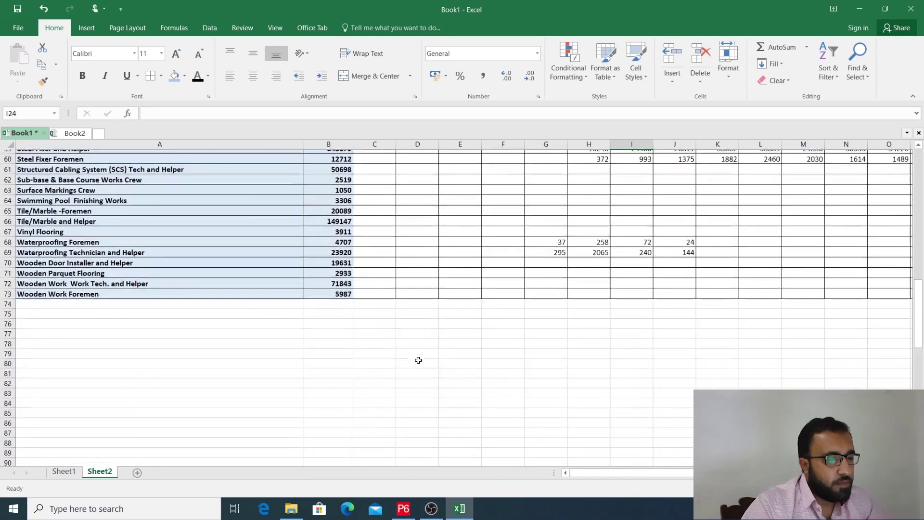
pyautogui.scroll(20, 419, 360)
pyautogui.scroll(-5, 418, 360)
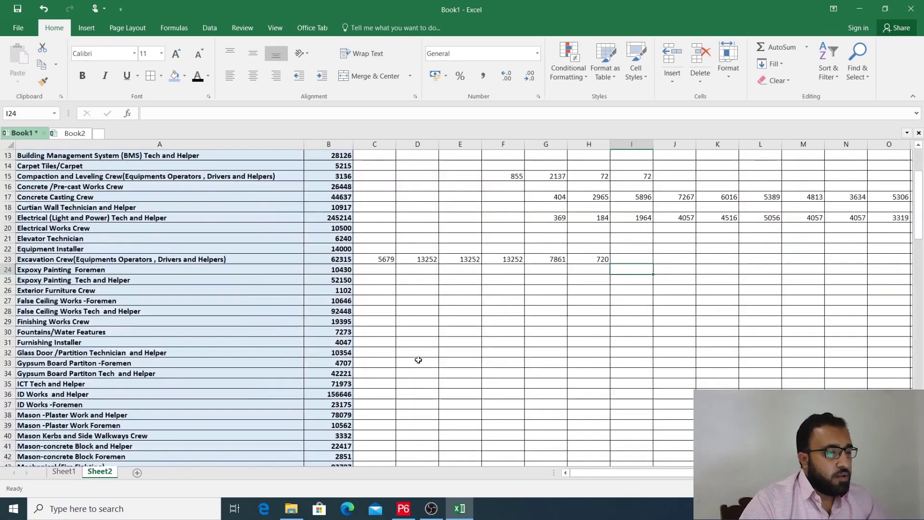
pyautogui.scroll(5, 418, 360)
pyautogui.scroll(-2, 419, 360)
pyautogui.scroll(2, 418, 360)
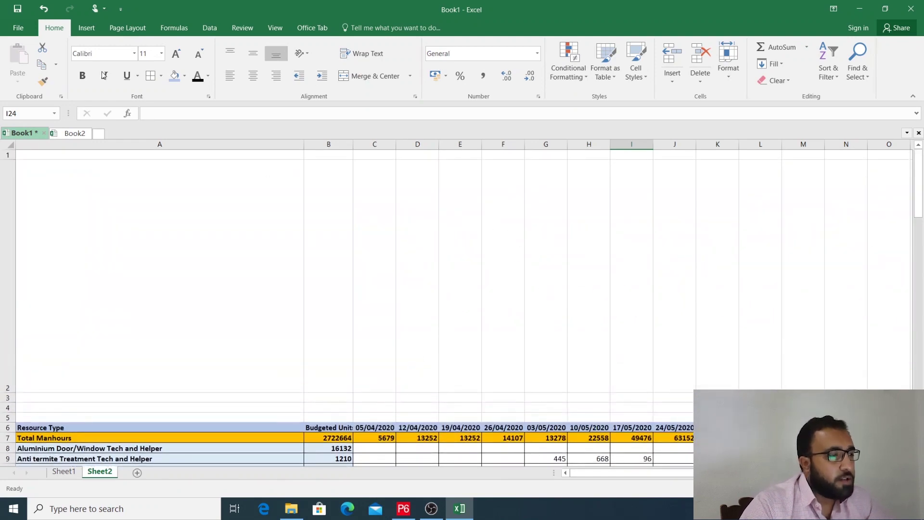
# Step: Insert a 2-D clustered column chart in the blank area above the table
pyautogui.click(87, 28)
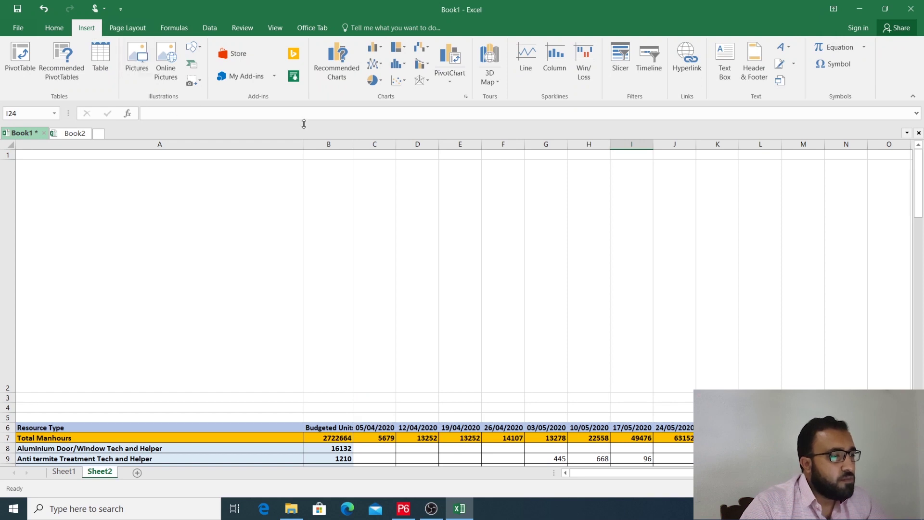
pyautogui.click(373, 47)
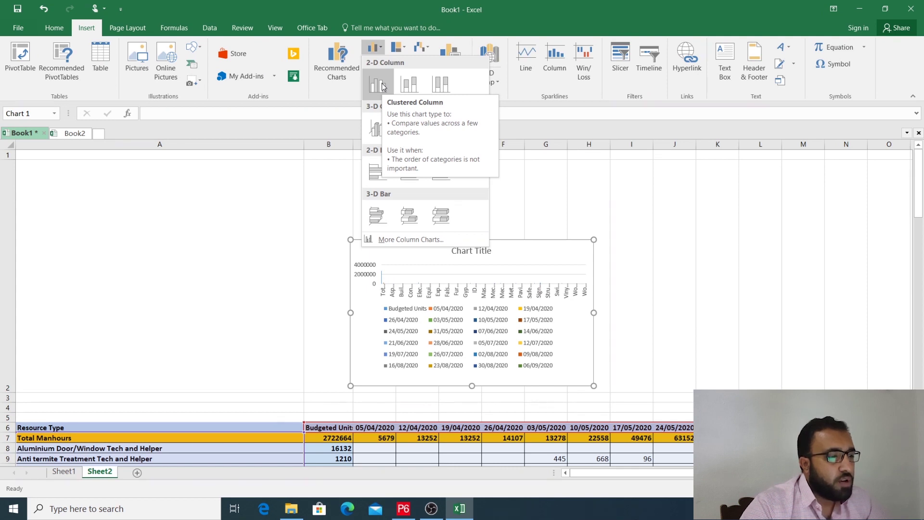
pyautogui.click(382, 86)
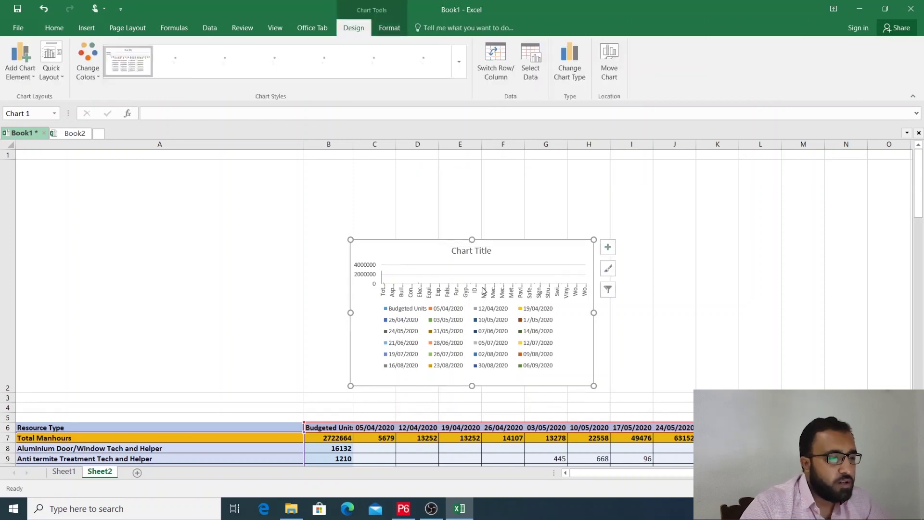
# Step: Extend the chart upward and increase the height of row 2 to make more room below the chart
pyautogui.moveTo(471, 239); pyautogui.dragTo(473, 192)
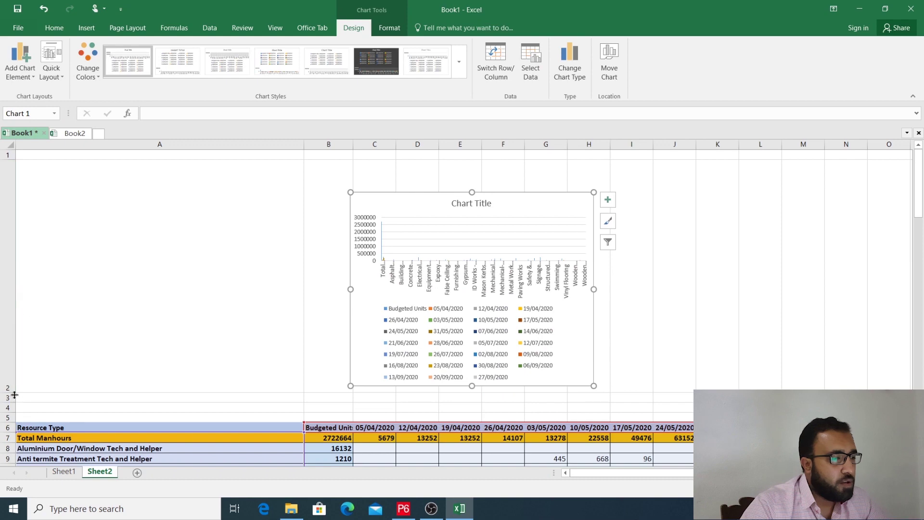
pyautogui.moveTo(10, 393); pyautogui.dragTo(12, 498)
pyautogui.scroll(-1, 37, 385)
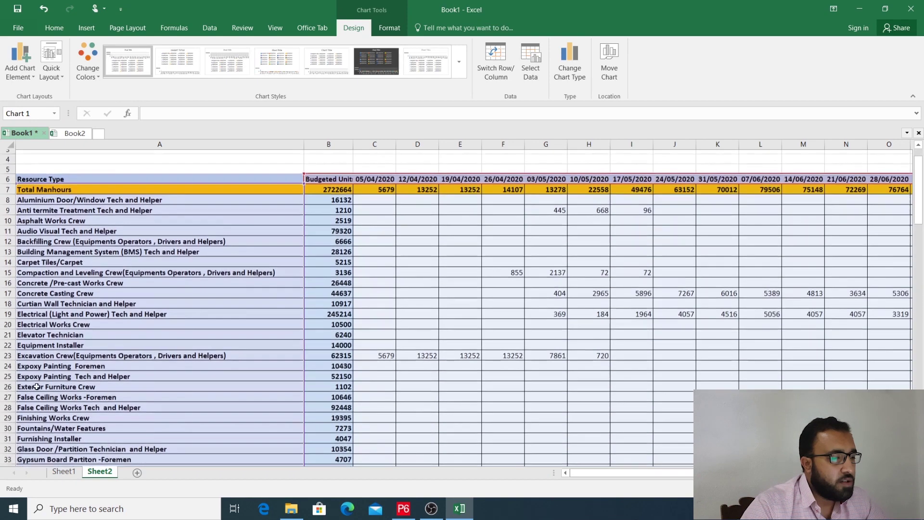
pyautogui.scroll(1, 31, 324)
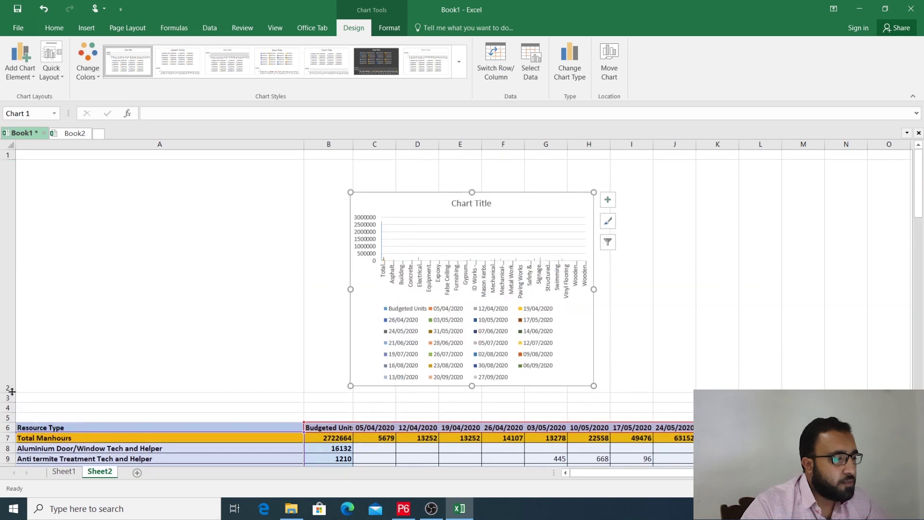
pyautogui.moveTo(8, 393); pyautogui.dragTo(8, 437)
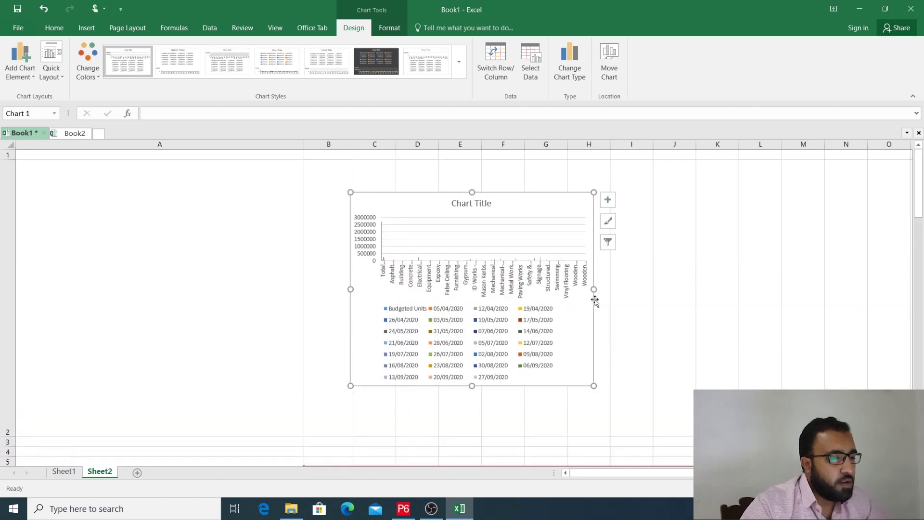
# Step: Stretch the chart to span from within column A to the end of column M and nearly the full height of row 2
pyautogui.moveTo(595, 289); pyautogui.dragTo(825, 289)
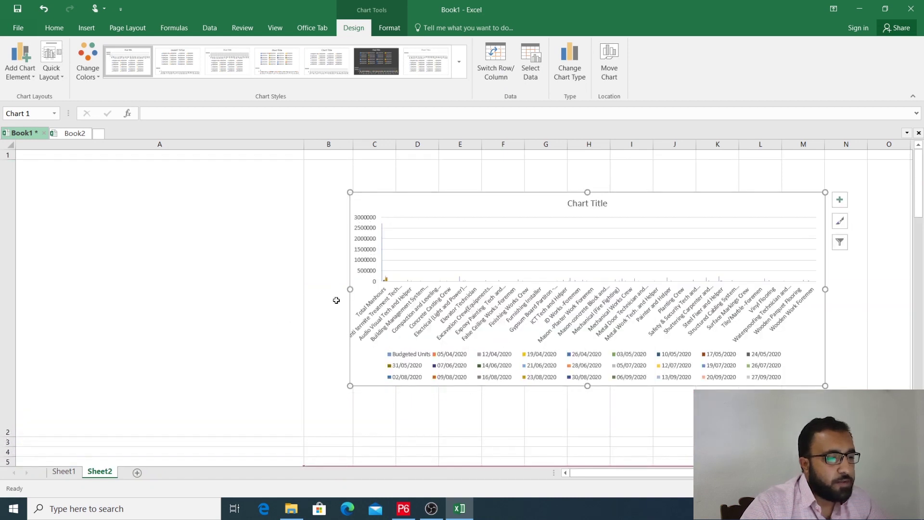
pyautogui.moveTo(350, 288); pyautogui.dragTo(136, 289)
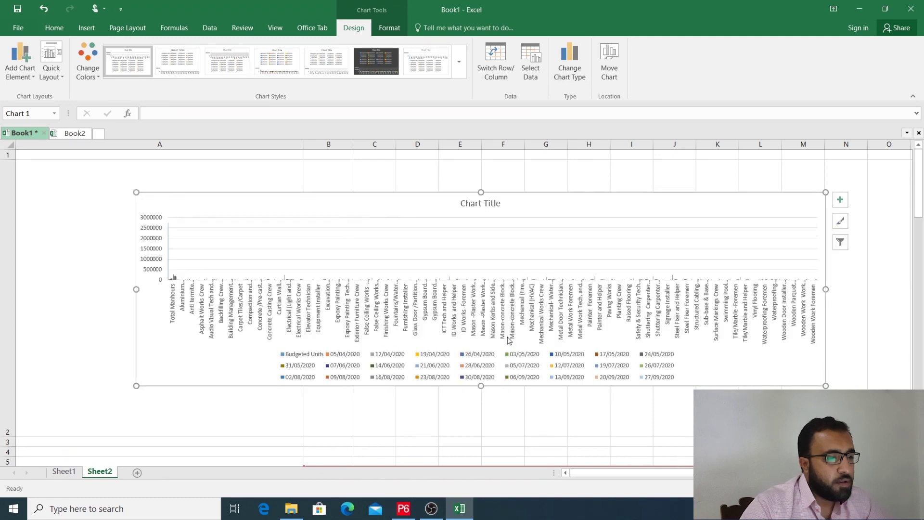
pyautogui.moveTo(480, 387); pyautogui.dragTo(481, 426)
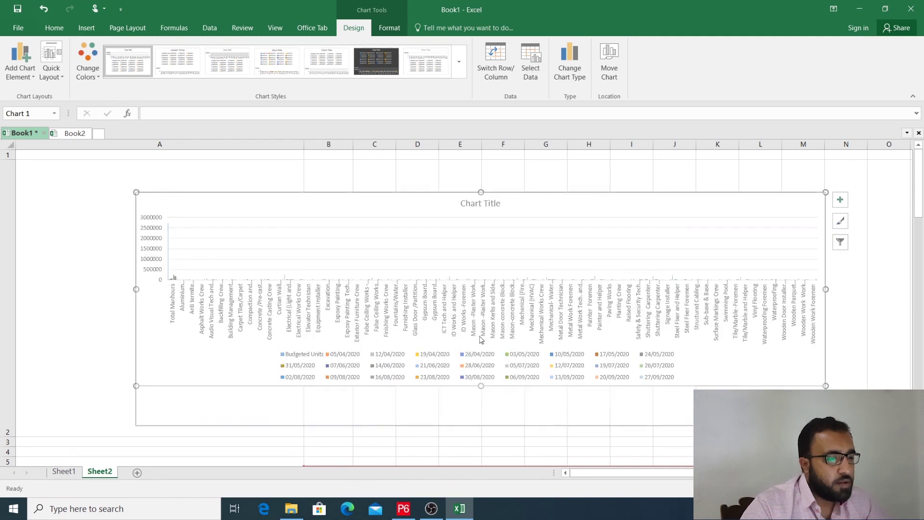
pyautogui.moveTo(480, 192); pyautogui.dragTo(481, 170)
# Step: Open the chart's data source selection and remove all of its existing series
pyautogui.rightClick(425, 232)
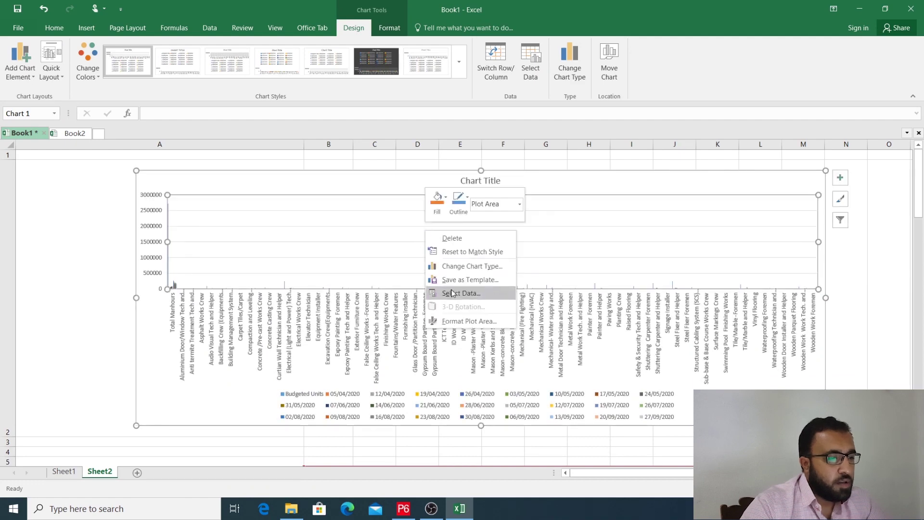
pyautogui.click(453, 294)
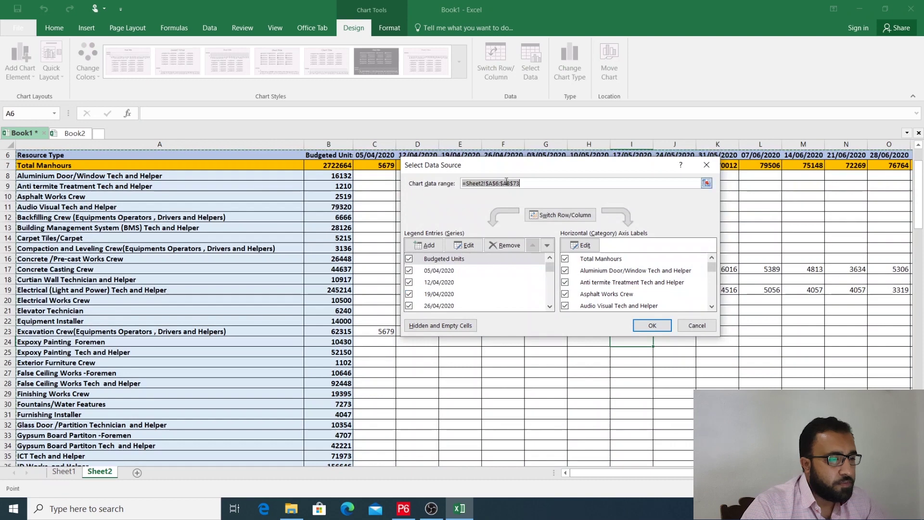
pyautogui.moveTo(508, 170); pyautogui.dragTo(475, 142)
pyautogui.click(476, 217)
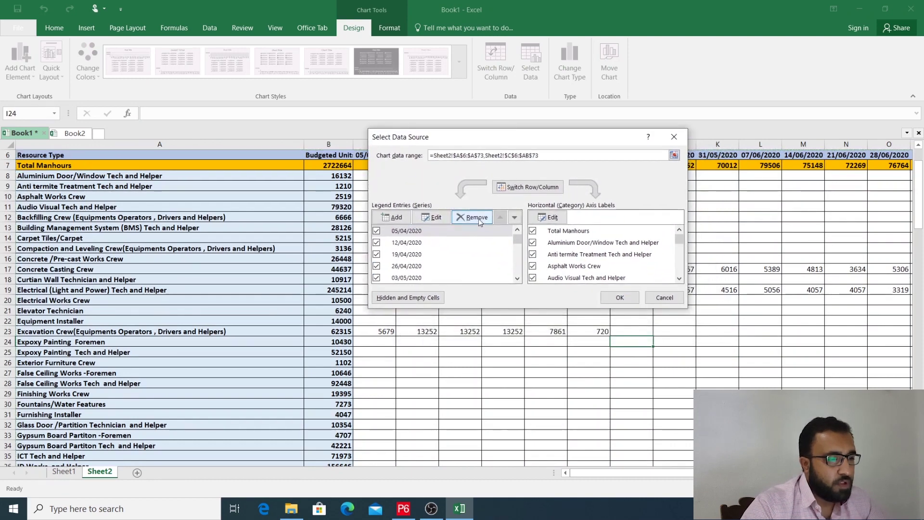
pyautogui.click(476, 217)
pyautogui.click(476, 217)
pyautogui.click(476, 217)
pyautogui.click(476, 217)
pyautogui.tripleClick(477, 217)
pyautogui.tripleClick(476, 217)
pyautogui.tripleClick(477, 217)
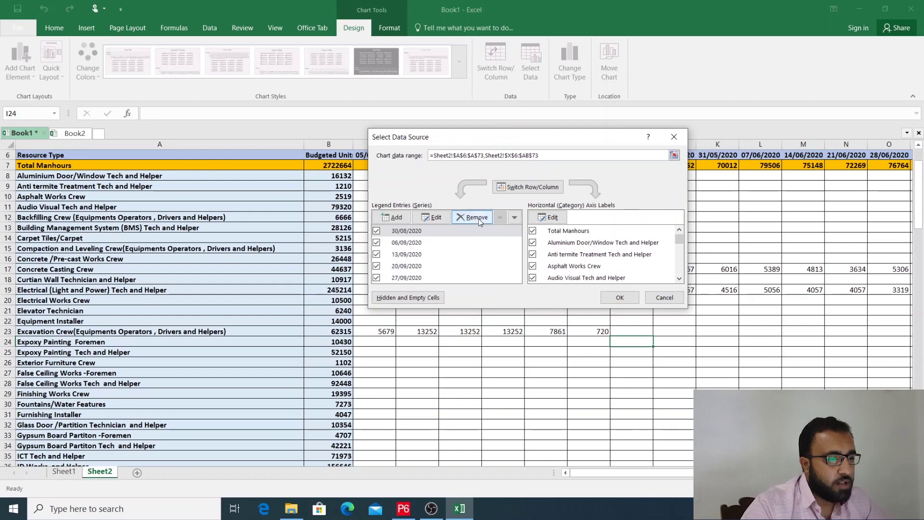
pyautogui.tripleClick(477, 217)
pyautogui.click(477, 217)
pyautogui.click(477, 217)
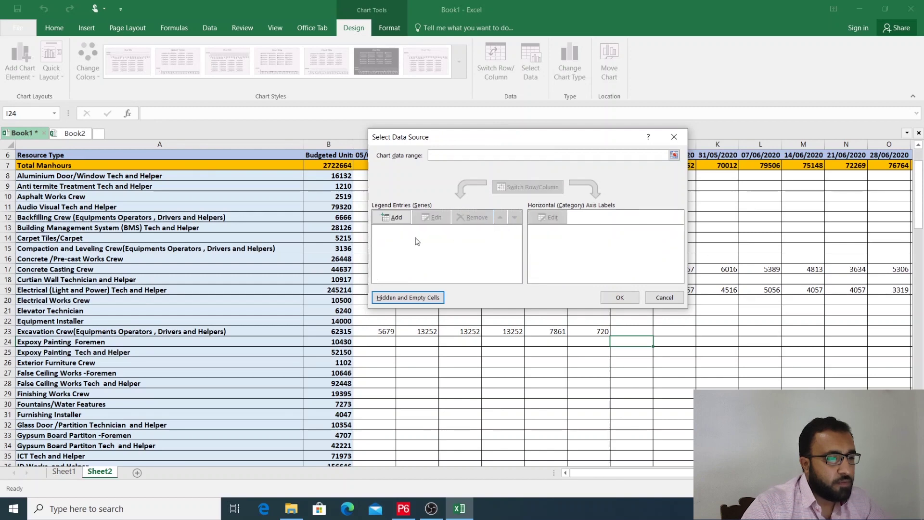
# Step: Add a chart series named Manhours with the Total Manhours values in Sheet2 C7:AB7
pyautogui.click(399, 218)
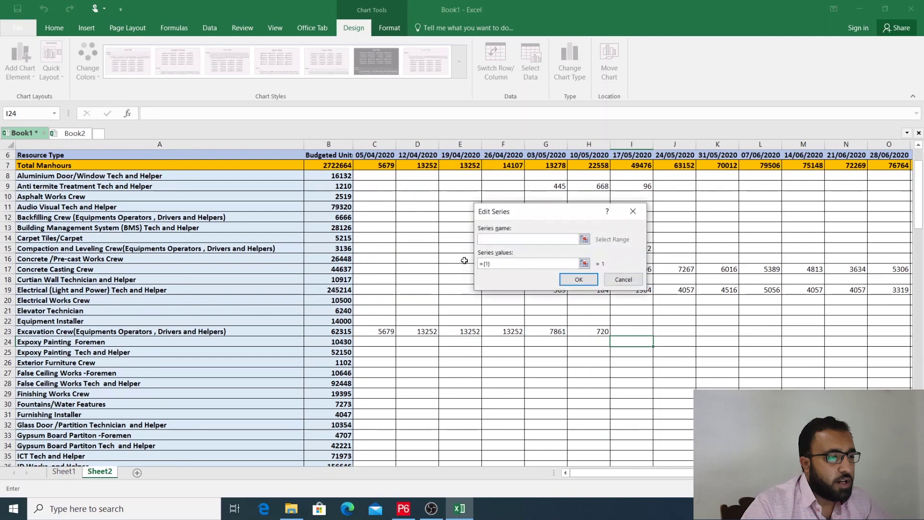
pyautogui.moveTo(579, 210); pyautogui.dragTo(571, 190)
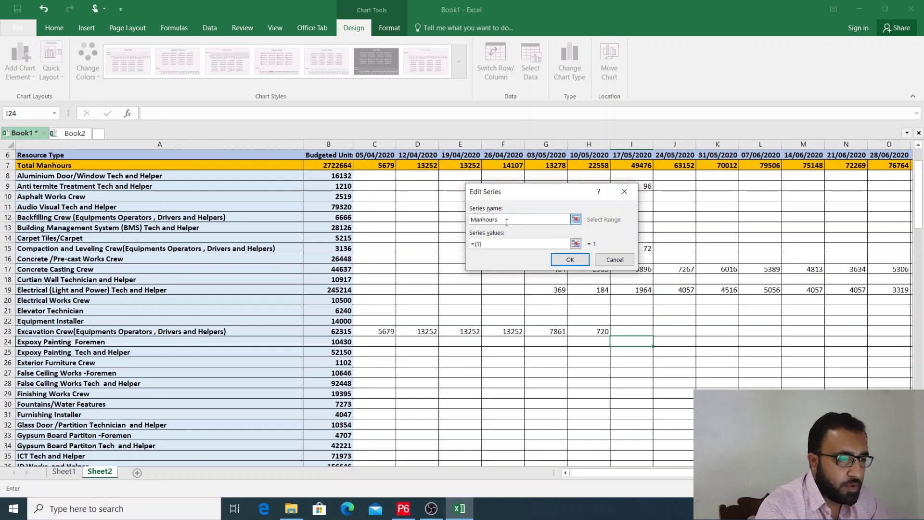
pyautogui.click(576, 244)
pyautogui.scroll(2, 449, 288)
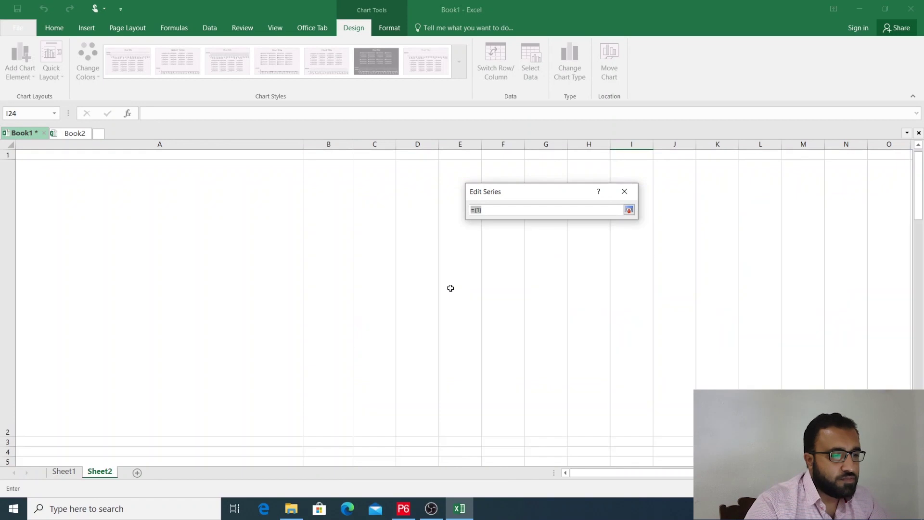
pyautogui.scroll(-3, 446, 293)
pyautogui.scroll(2, 445, 293)
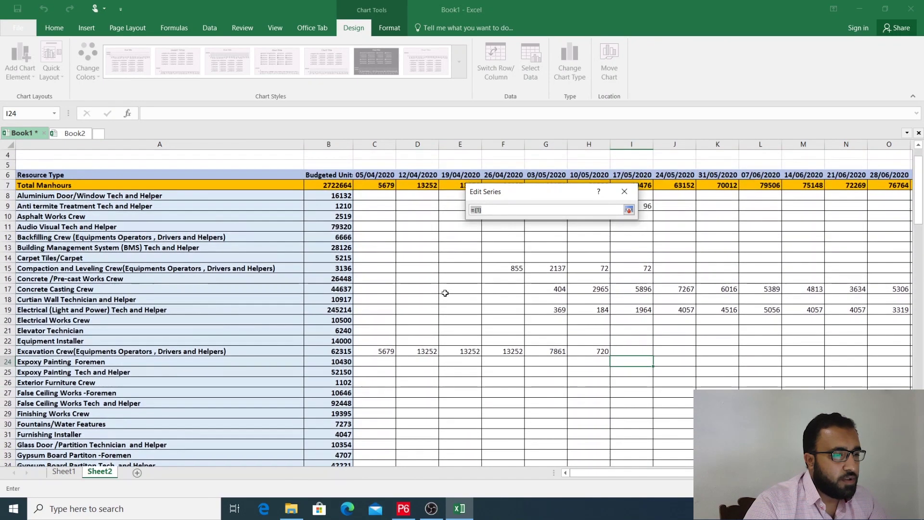
pyautogui.moveTo(367, 185); pyautogui.dragTo(838, 182)
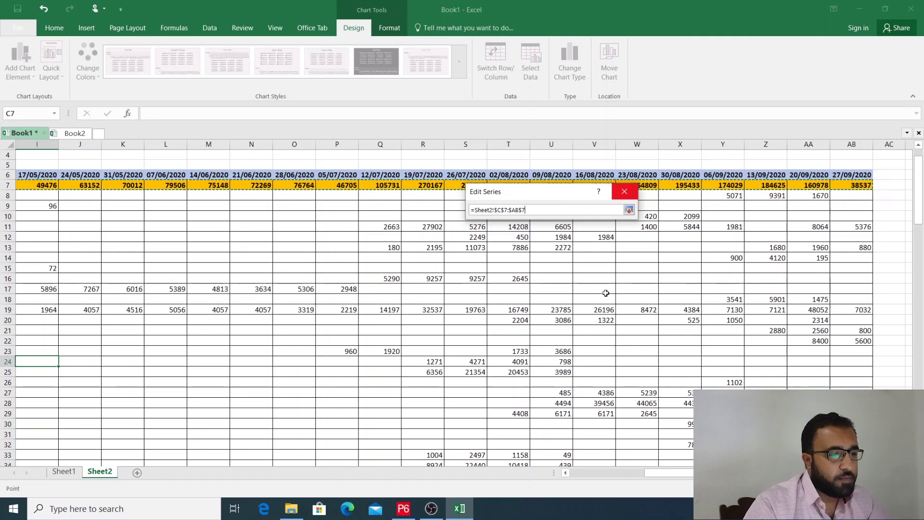
pyautogui.press('Return')
pyautogui.click(605, 266)
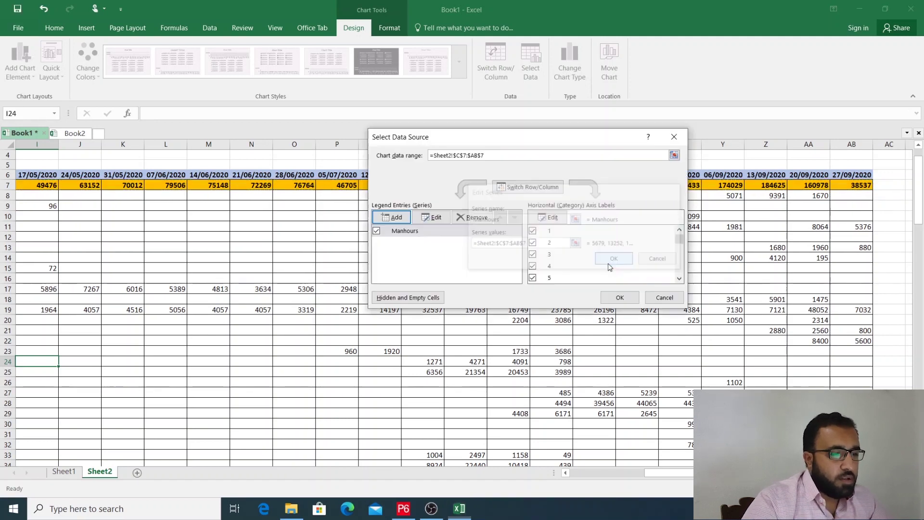
# Step: Set the horizontal axis labels to the weekly dates in Sheet2 C6:AB6 and apply the chart's data source
pyautogui.click(549, 218)
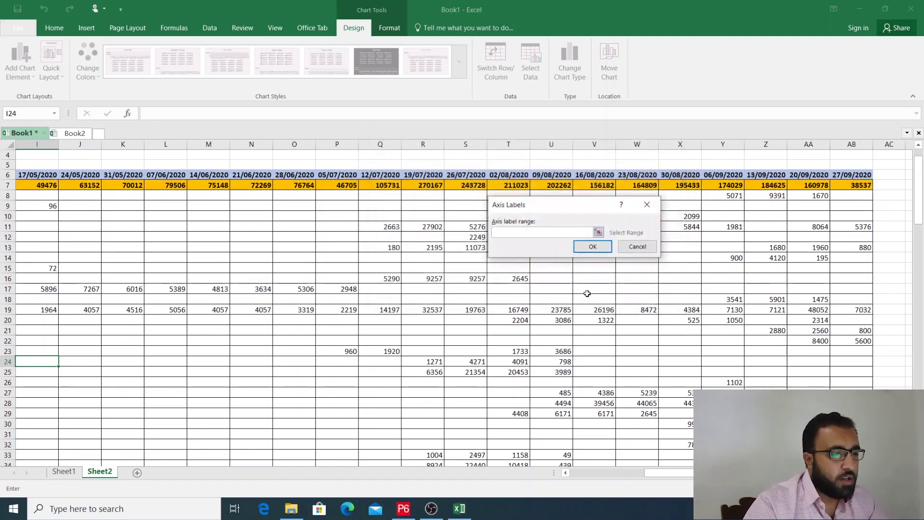
pyautogui.moveTo(669, 473); pyautogui.dragTo(564, 461)
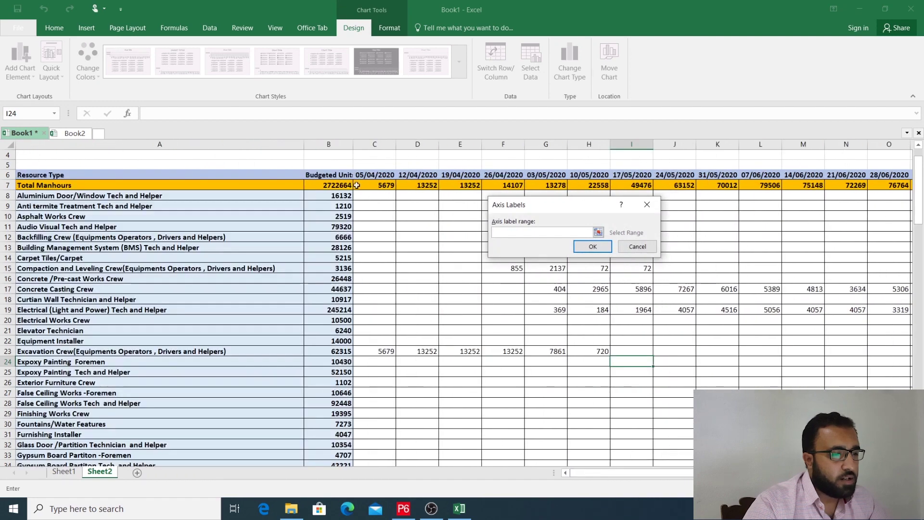
pyautogui.moveTo(363, 175); pyautogui.dragTo(770, 183)
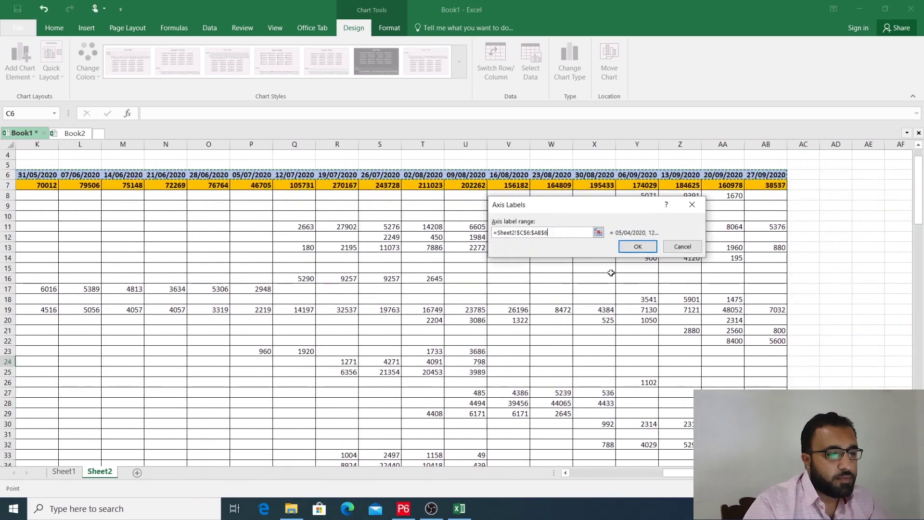
pyautogui.click(636, 248)
pyautogui.click(616, 297)
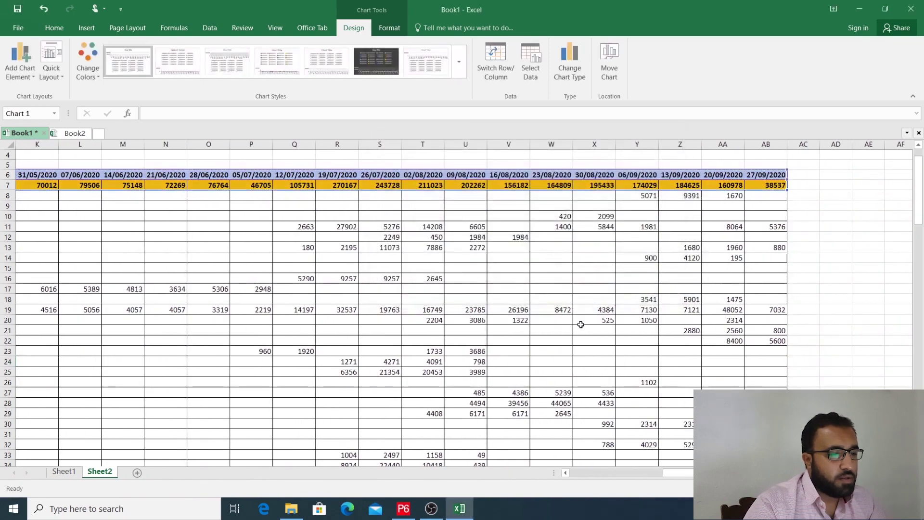
# Step: Examine the Manhours chart together with the table below it
pyautogui.moveTo(676, 472); pyautogui.dragTo(599, 473)
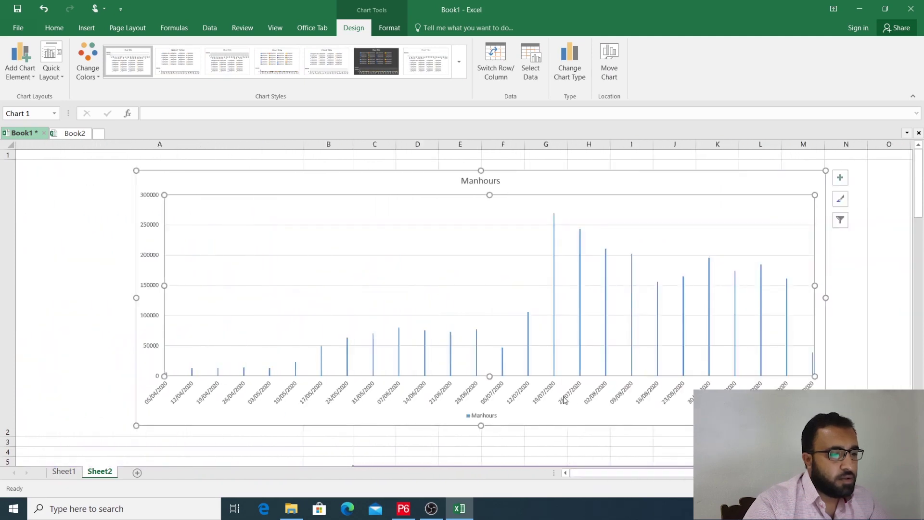
pyautogui.scroll(-2, 659, 391)
pyautogui.scroll(2, 658, 392)
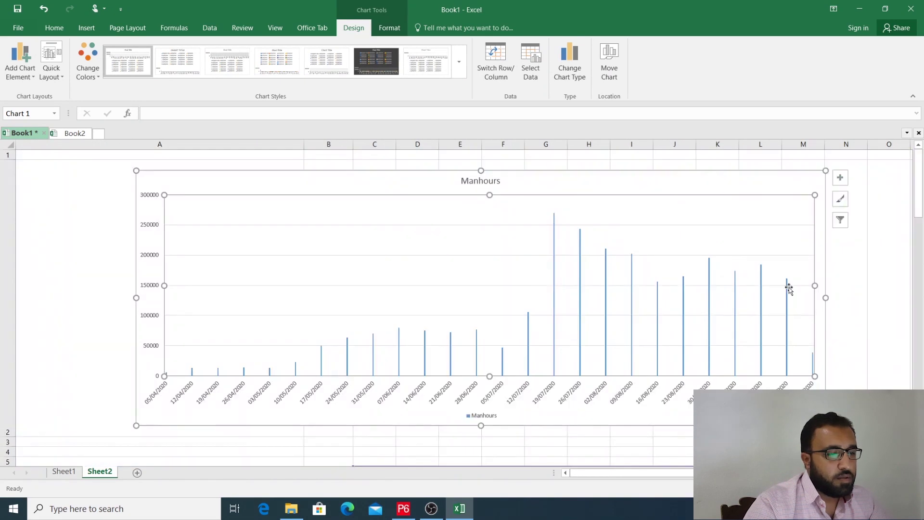
pyautogui.click(841, 282)
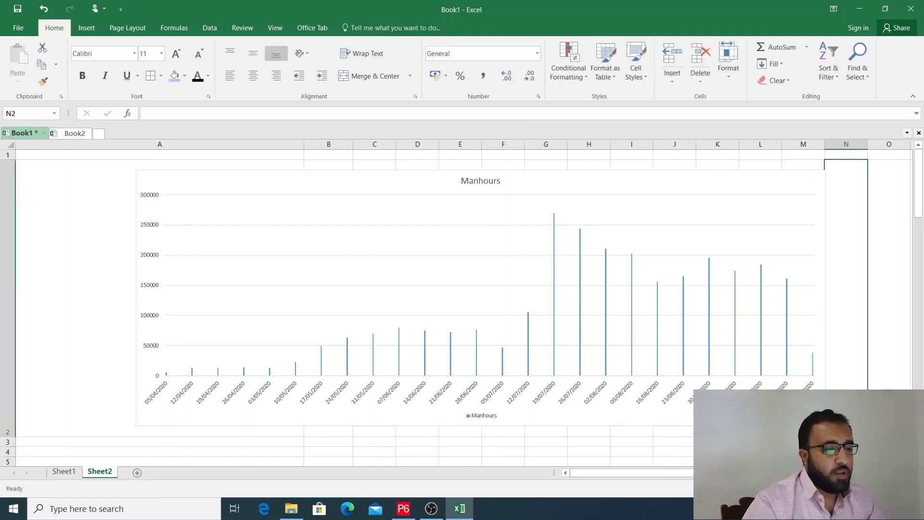
pyautogui.scroll(-1, 841, 282)
pyautogui.scroll(-1, 801, 345)
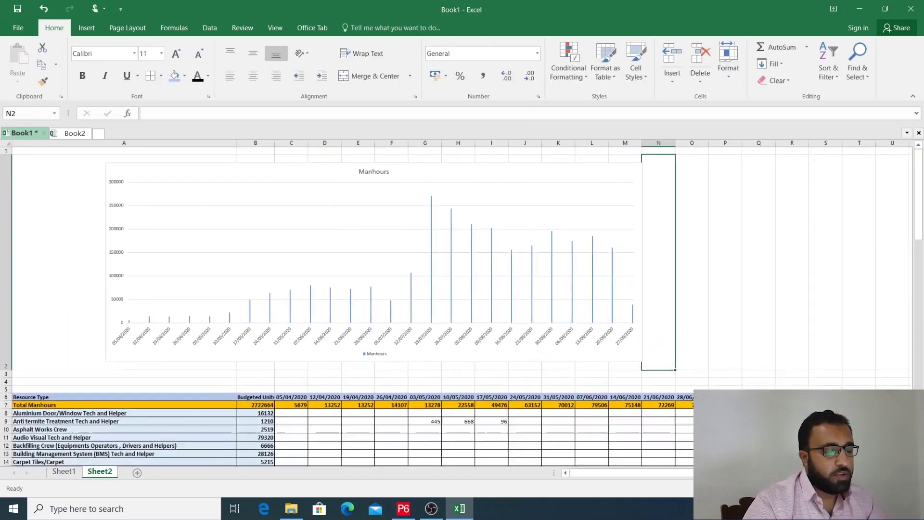
pyautogui.click(801, 344)
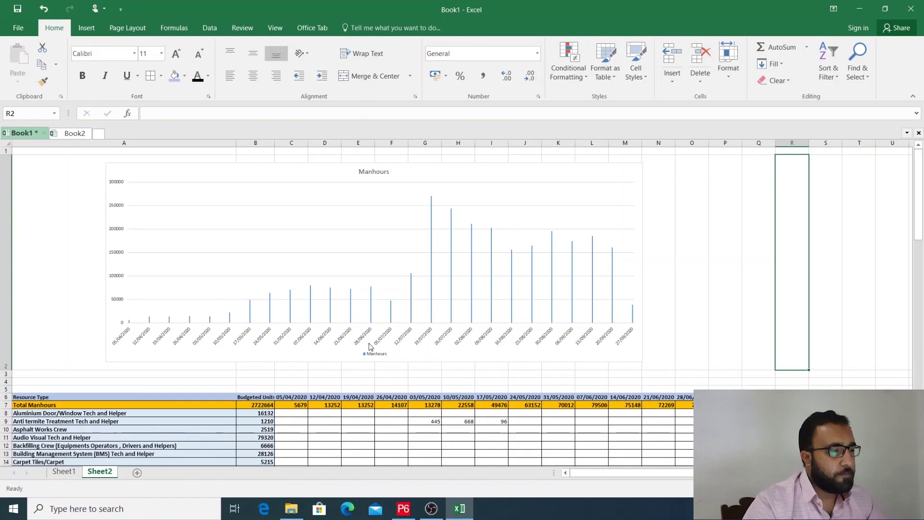
pyautogui.scroll(-6, 330, 415)
pyautogui.scroll(6, 299, 409)
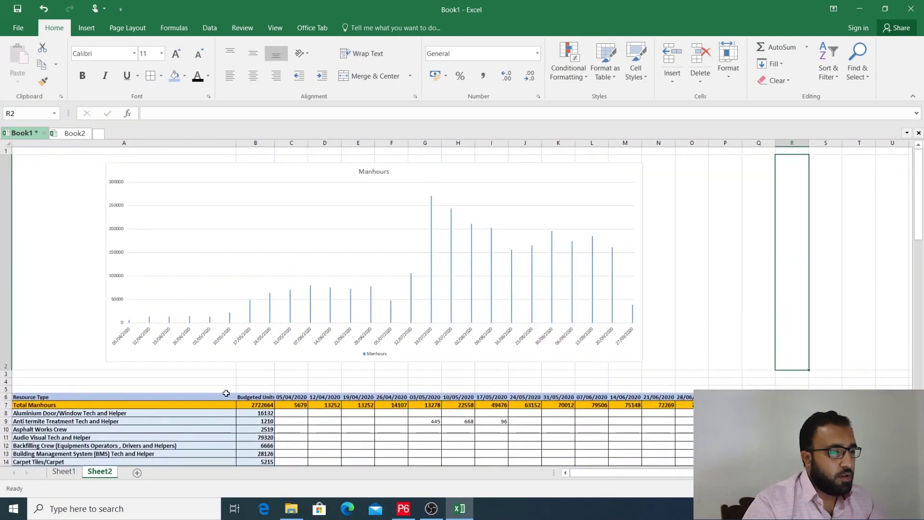
# Step: Hide rows 8 to 72, which hold the individual resource types below Total Manhours
pyautogui.scroll(-2, 219, 394)
pyautogui.scroll(1, 202, 392)
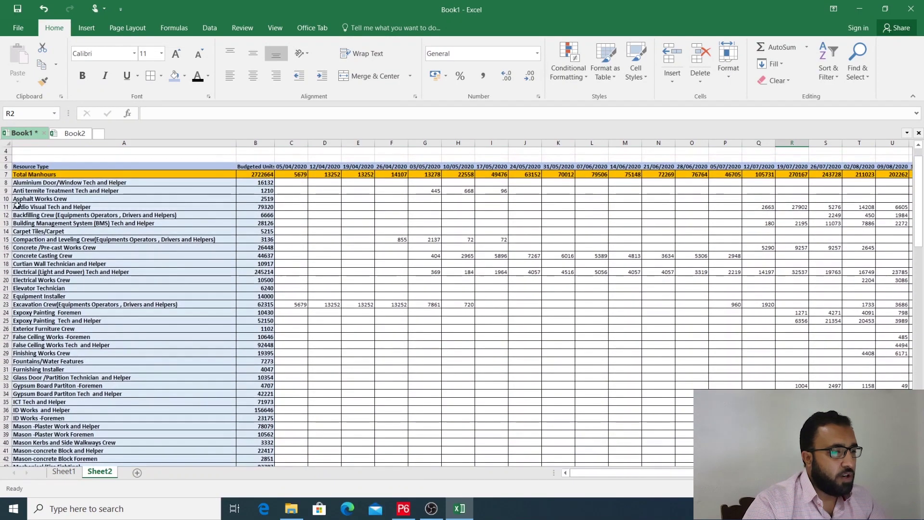
pyautogui.click(6, 182)
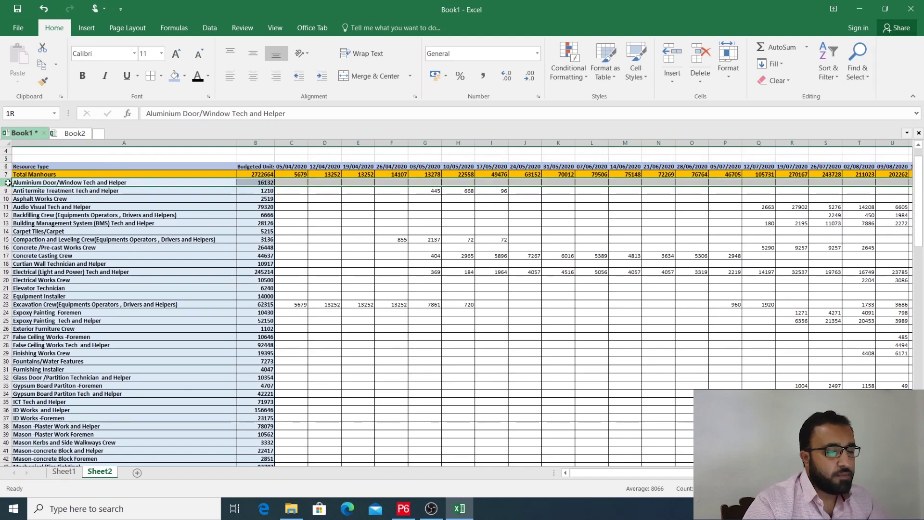
pyautogui.moveTo(8, 183); pyautogui.dragTo(4, 443)
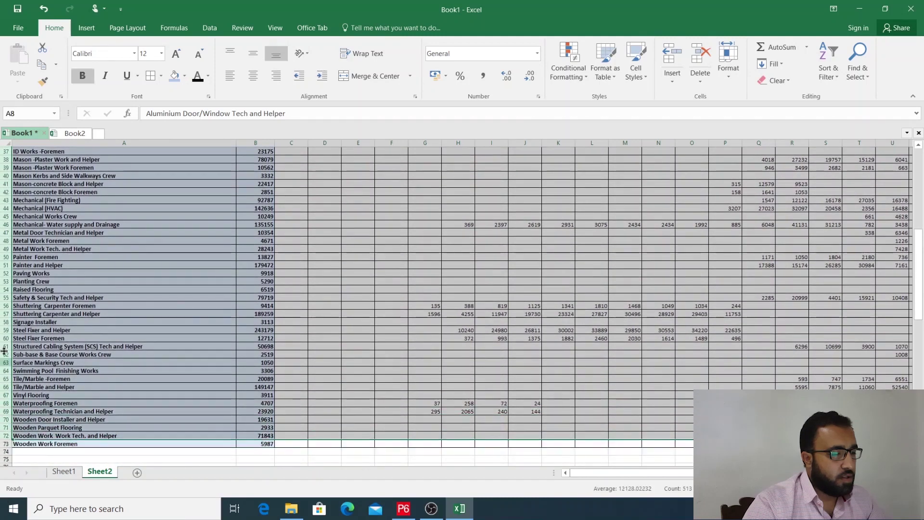
pyautogui.rightClick(4, 289)
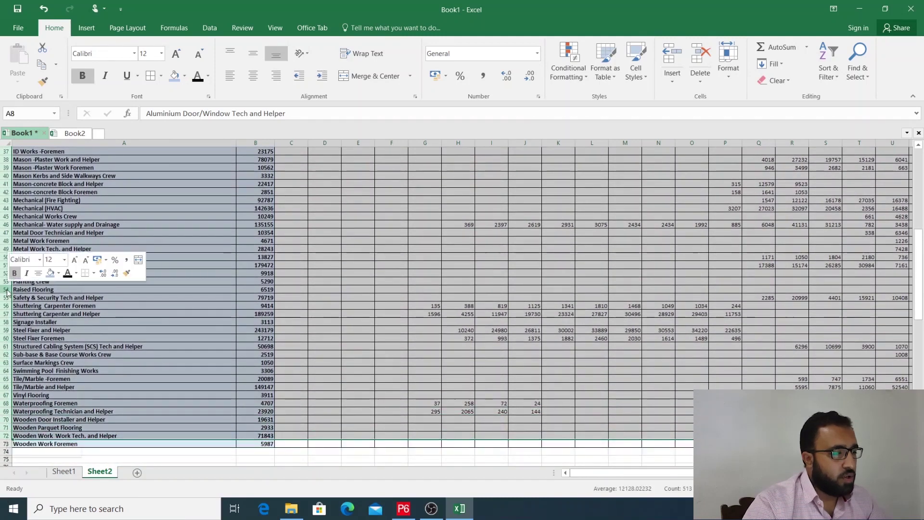
pyautogui.click(33, 436)
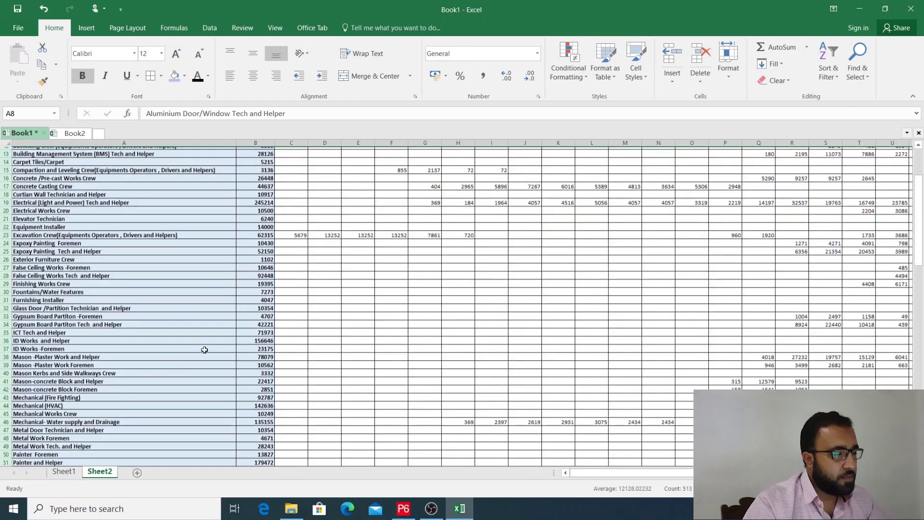
pyautogui.scroll(-2, 255, 351)
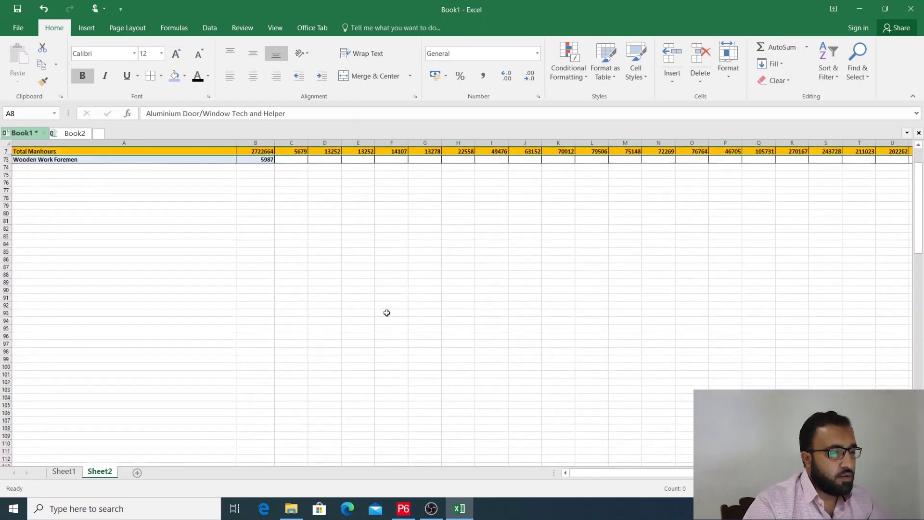
# Step: Hide the remaining Wooden Work Foremen row 73 below Total Manhours
pyautogui.click(385, 313)
pyautogui.scroll(2, 307, 357)
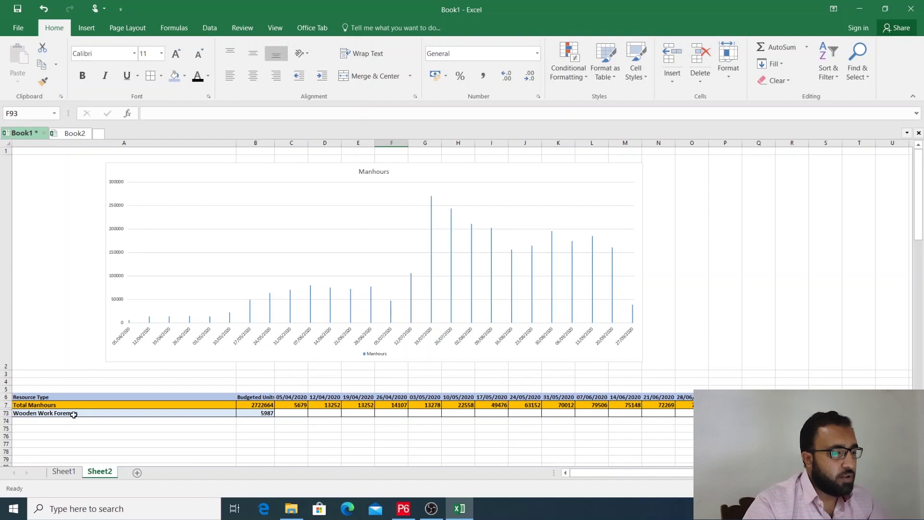
pyautogui.rightClick(4, 414)
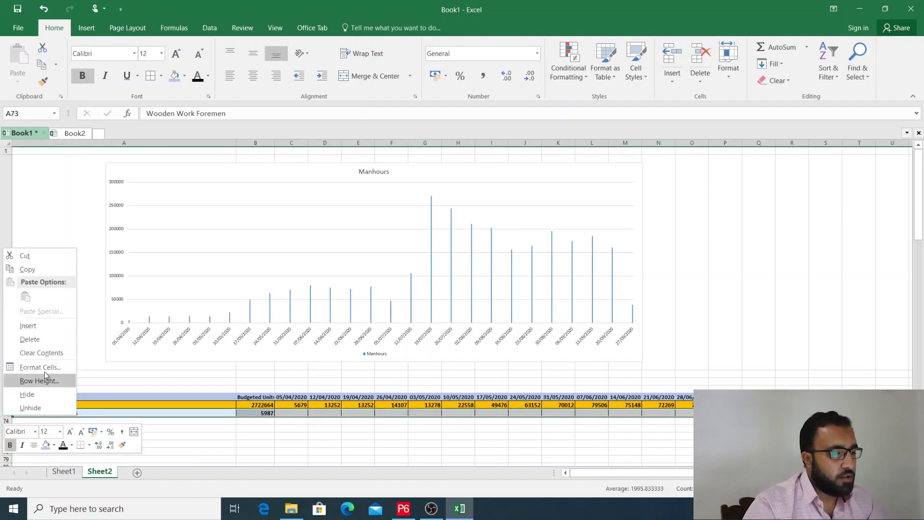
pyautogui.click(28, 394)
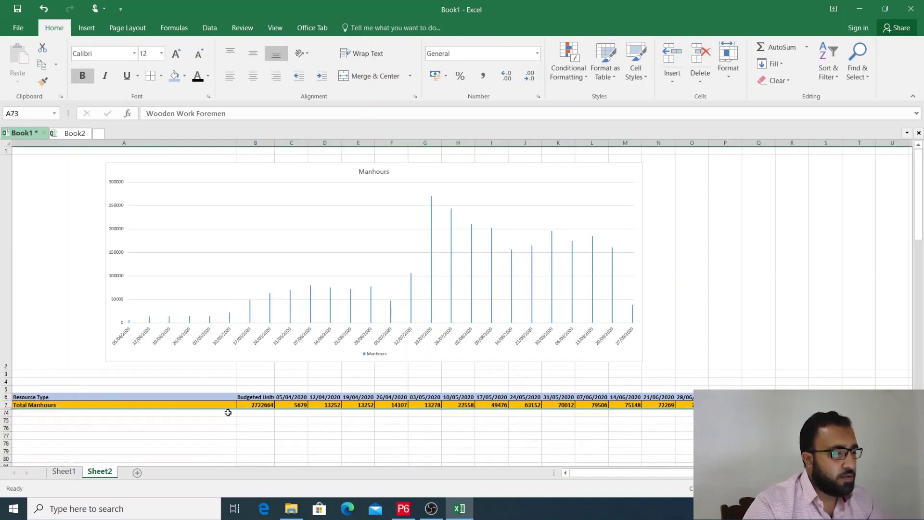
pyautogui.click(213, 429)
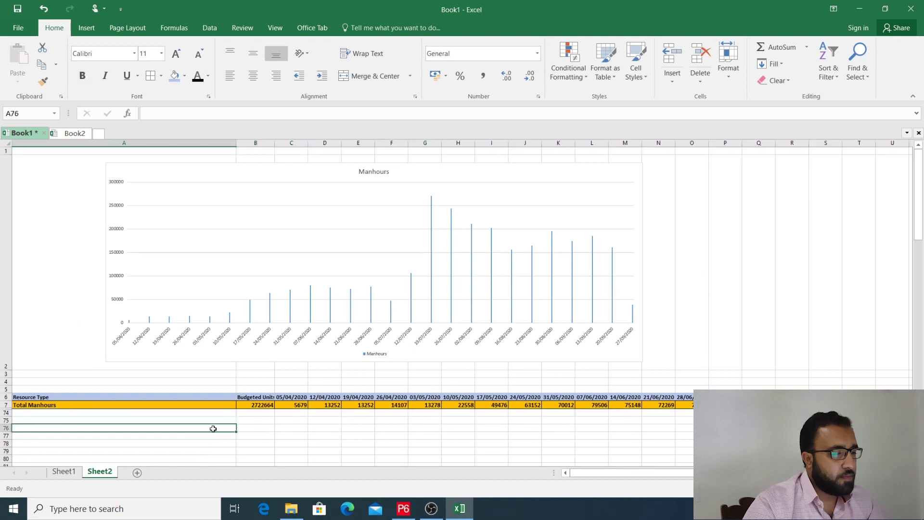
# Step: Widen the Manhours chart to the right so that it reaches about the table's last date column, AB
pyautogui.click(339, 283)
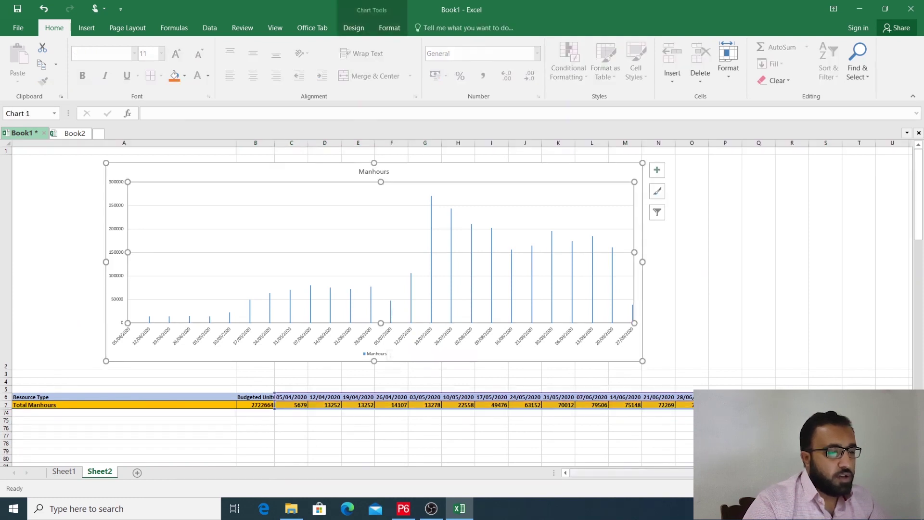
pyautogui.moveTo(712, 473); pyautogui.dragTo(681, 474)
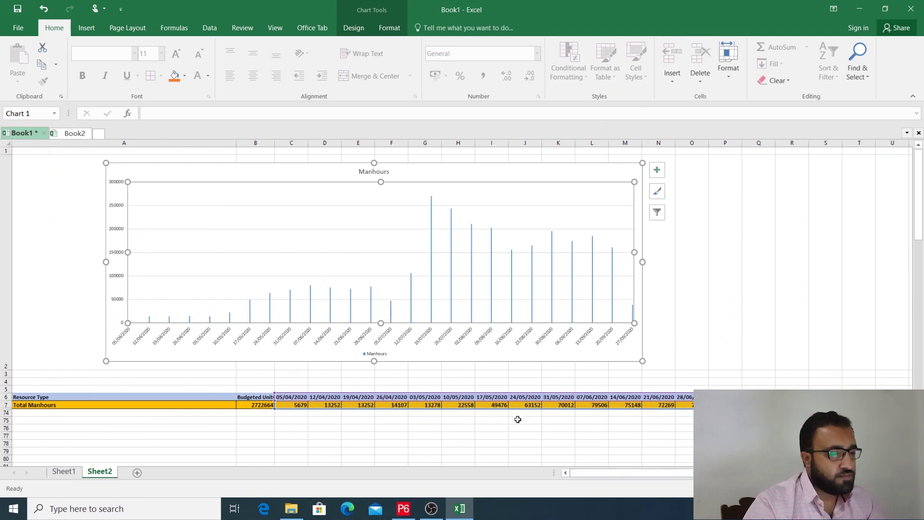
pyautogui.moveTo(642, 262); pyautogui.dragTo(860, 262)
pyautogui.hscroll(3, 541, 258)
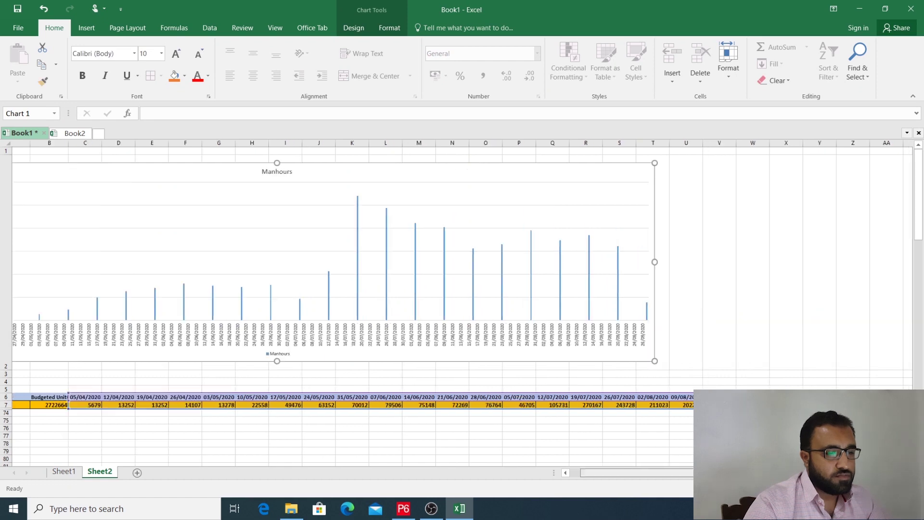
pyautogui.moveTo(534, 262); pyautogui.dragTo(783, 263)
pyautogui.hscroll(-3, 317, 337)
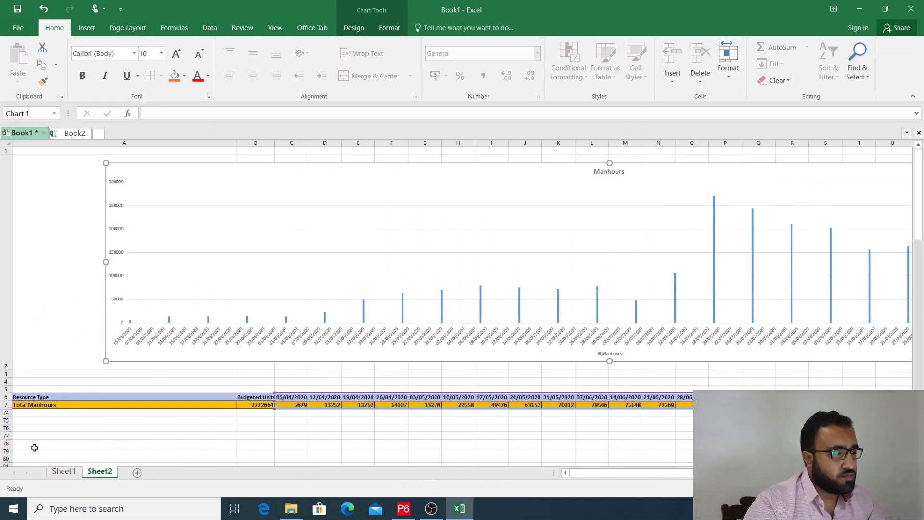
# Step: Increase the height of row 3 and extend the Manhours chart downward to about the end of that row
pyautogui.moveTo(7, 370); pyautogui.dragTo(5, 436)
pyautogui.moveTo(7, 377); pyautogui.dragTo(7, 458)
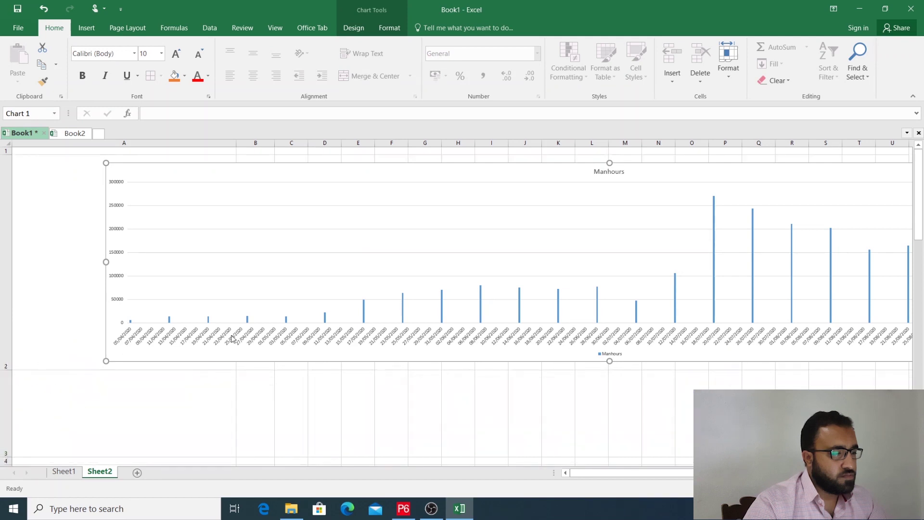
pyautogui.scroll(-2, 612, 347)
pyautogui.scroll(2, 611, 307)
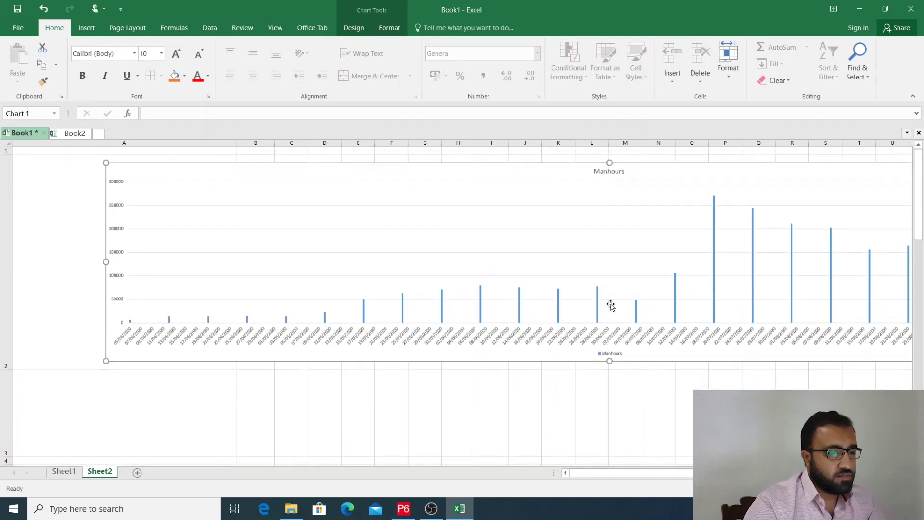
pyautogui.moveTo(612, 395); pyautogui.dragTo(612, 449)
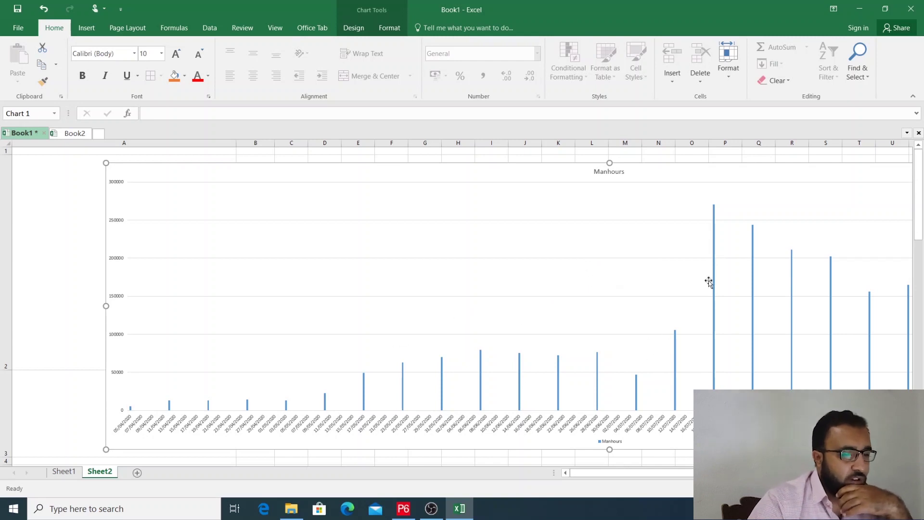
# Step: Examine individual columns of the Manhours chart and the series' fill, effects, overlap and gap width options
pyautogui.click(714, 265)
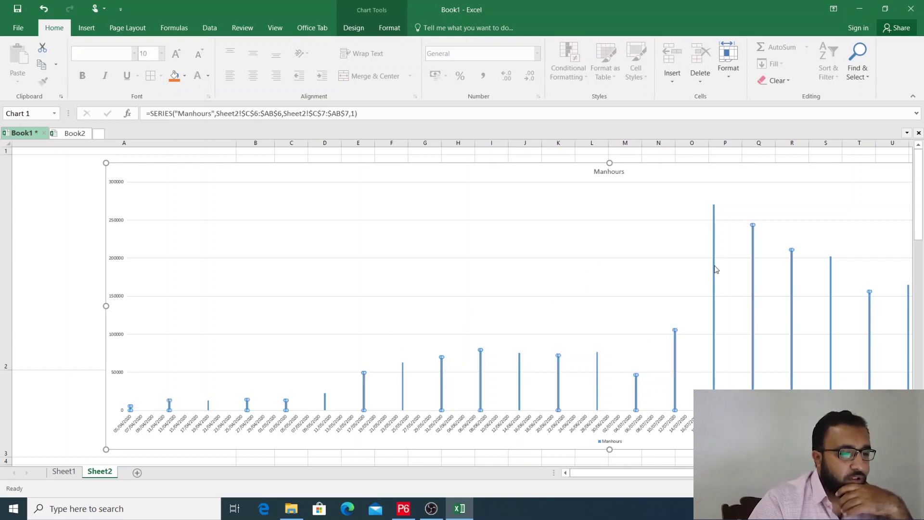
pyautogui.click(714, 228)
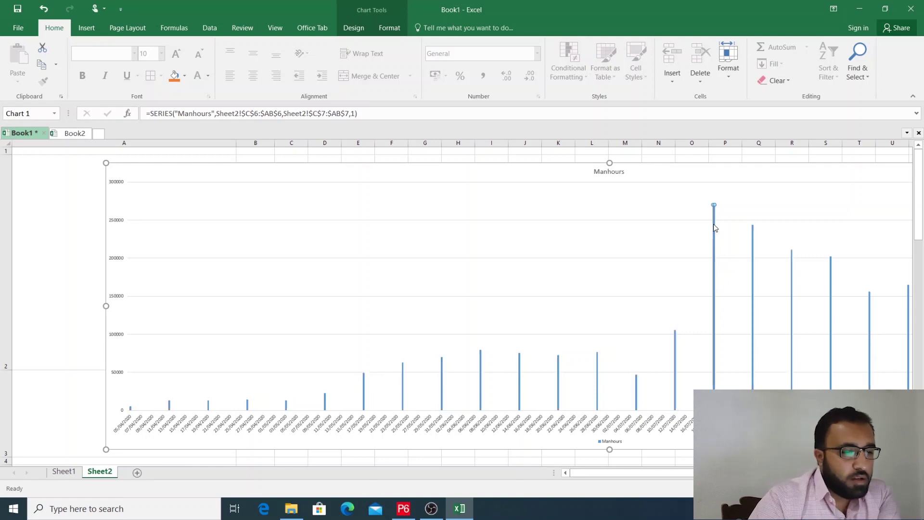
pyautogui.click(676, 343)
pyautogui.click(714, 283)
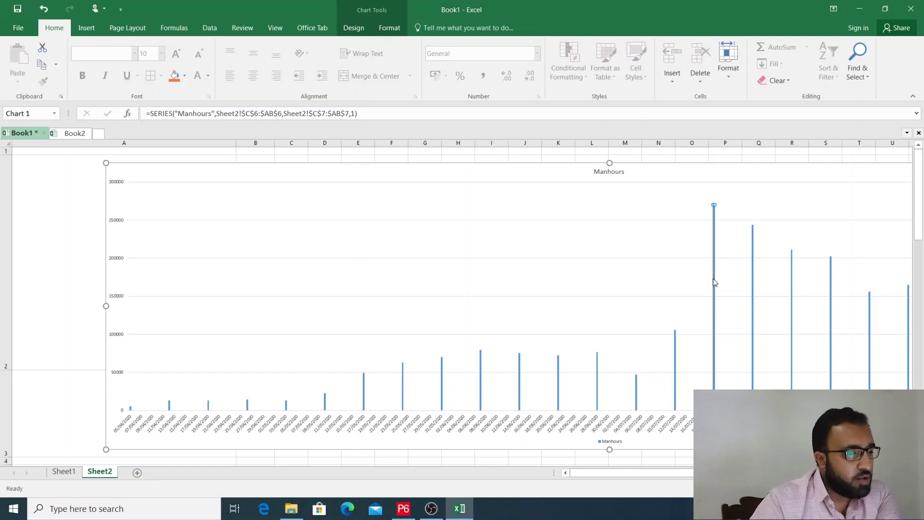
pyautogui.click(621, 282)
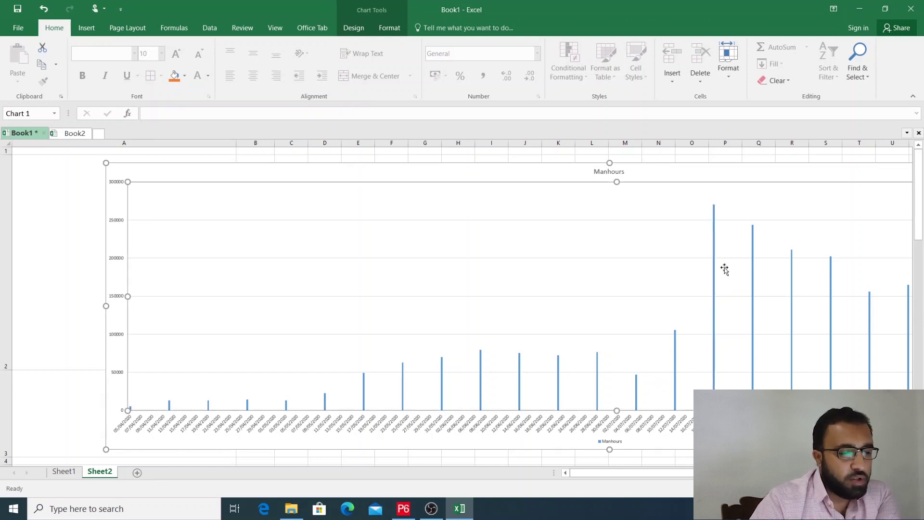
pyautogui.click(714, 256)
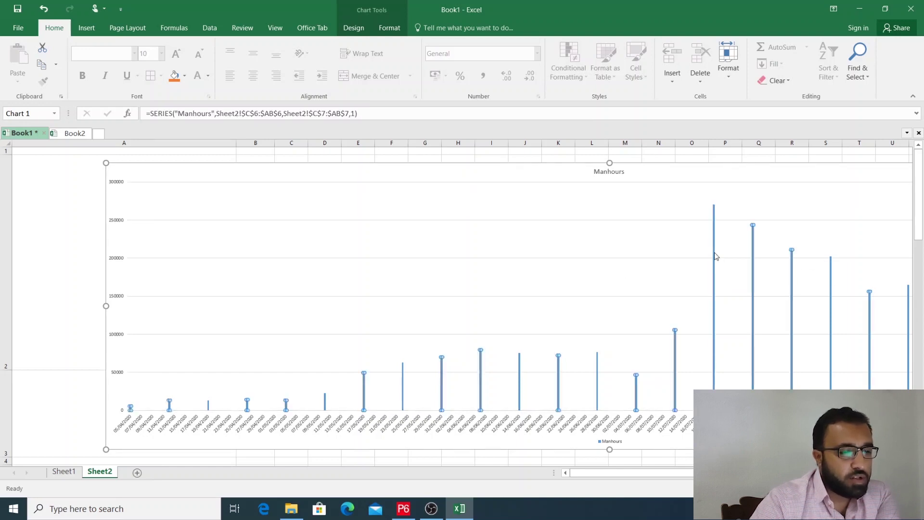
pyautogui.rightClick(715, 256)
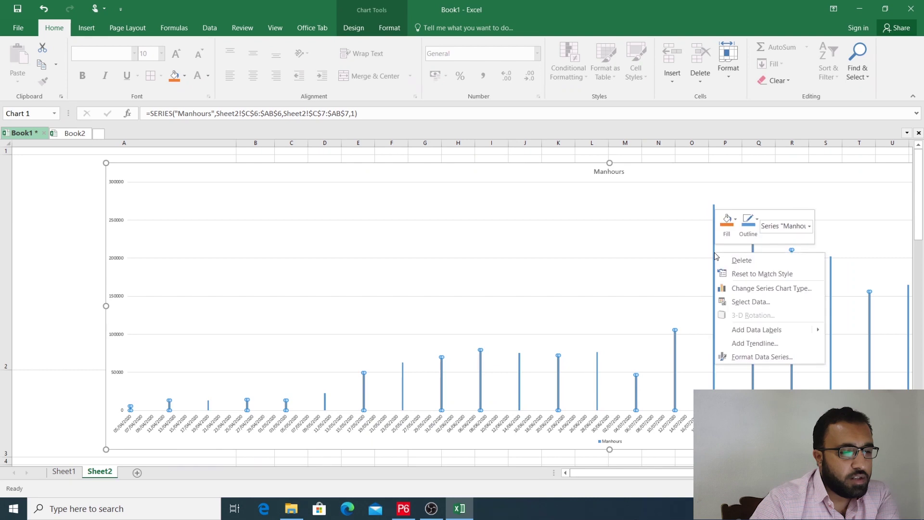
pyautogui.click(758, 357)
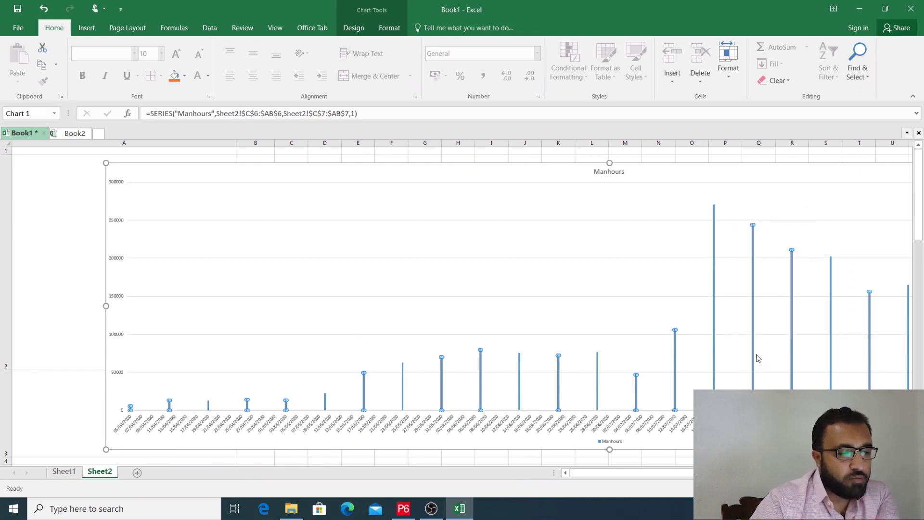
pyautogui.click(779, 173)
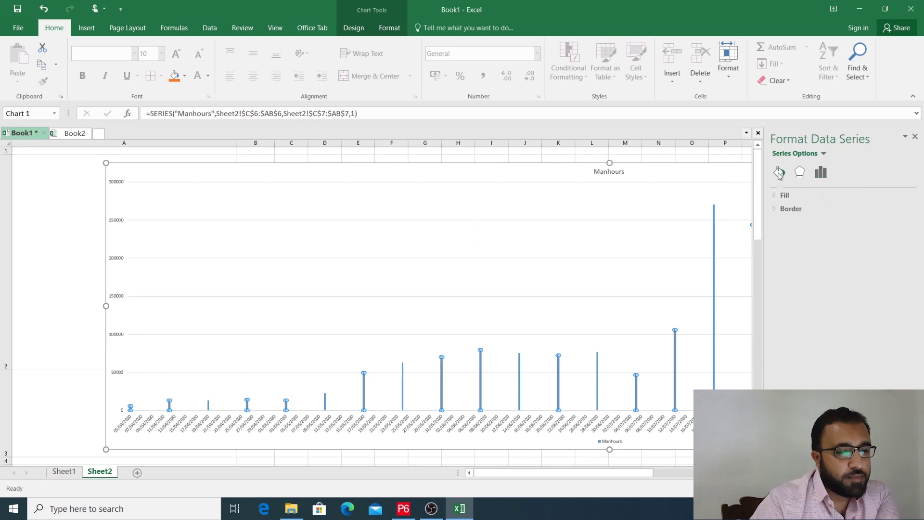
pyautogui.click(800, 175)
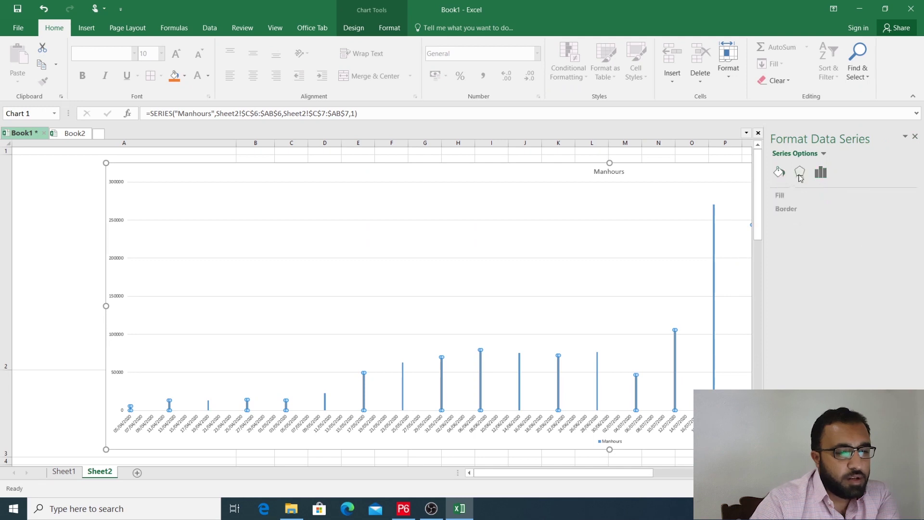
pyautogui.click(827, 176)
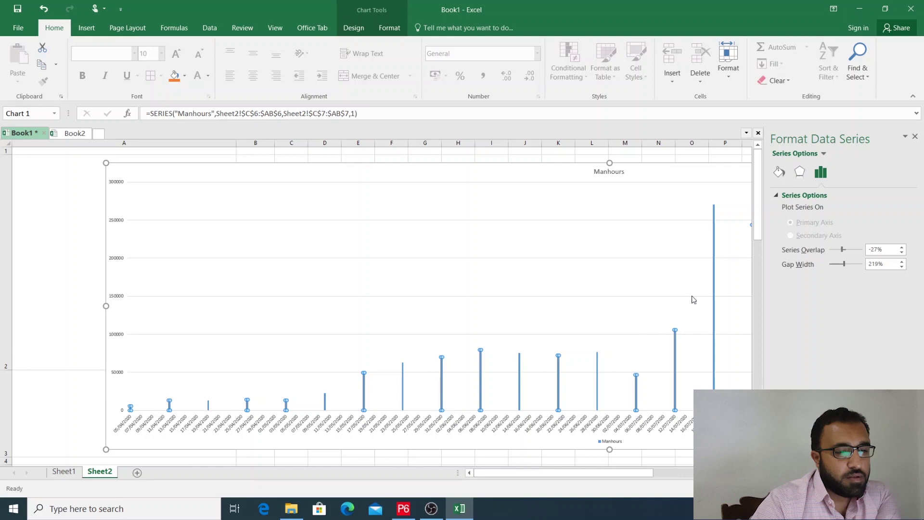
pyautogui.moveTo(715, 263)
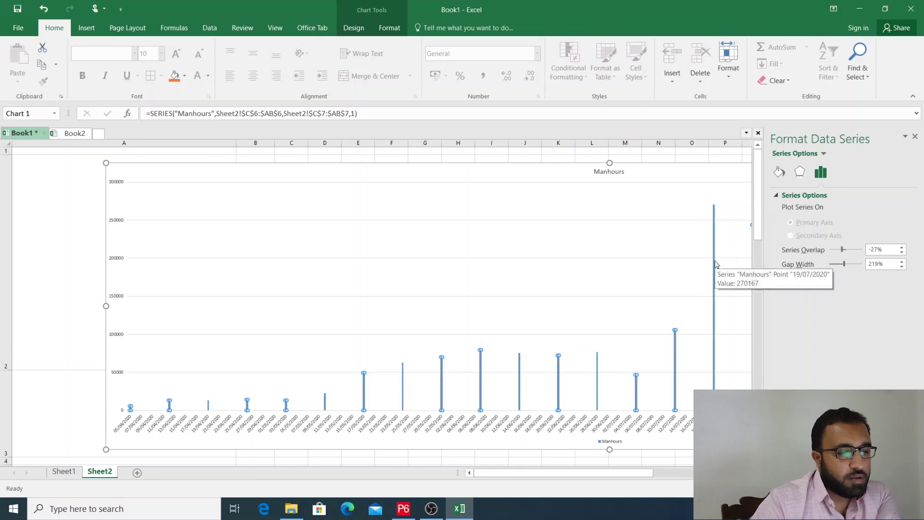
# Step: Set the Manhours chart's horizontal date axis to the Text axis type and close the axis formatting options
pyautogui.click(626, 425)
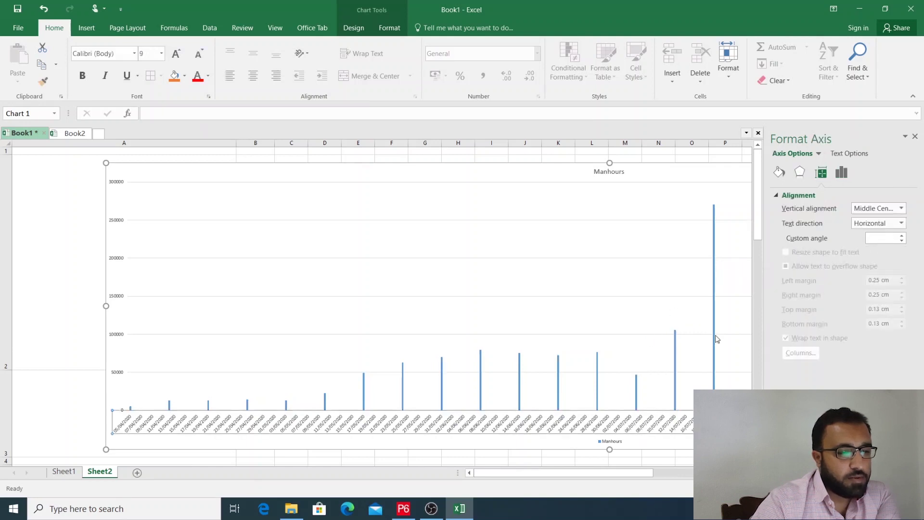
pyautogui.click(780, 175)
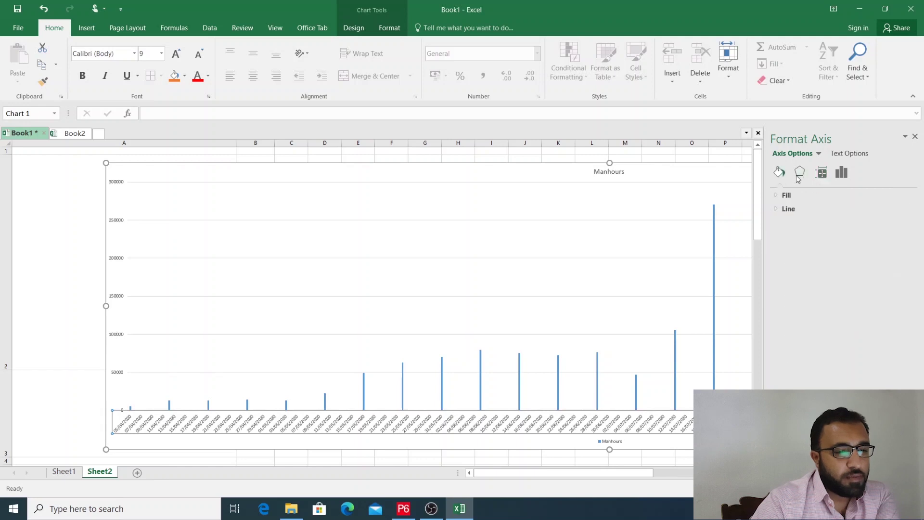
pyautogui.click(800, 177)
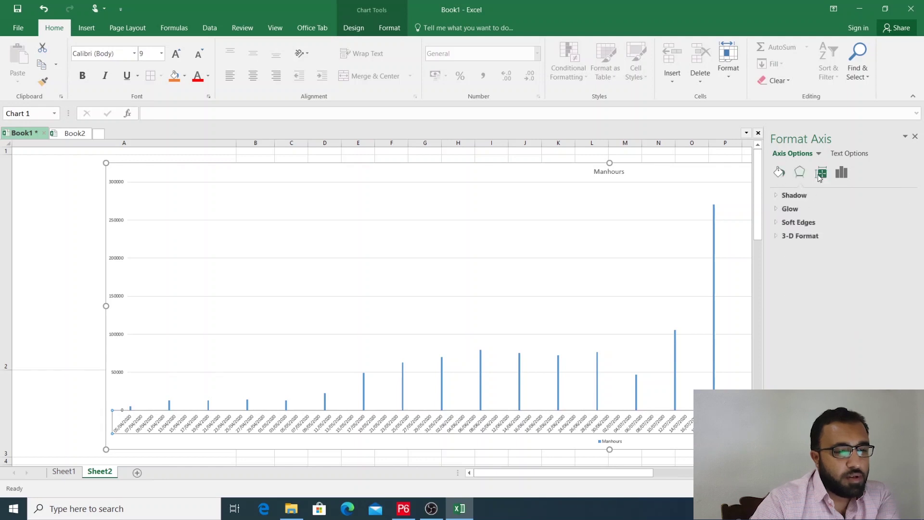
pyautogui.click(820, 176)
pyautogui.click(842, 172)
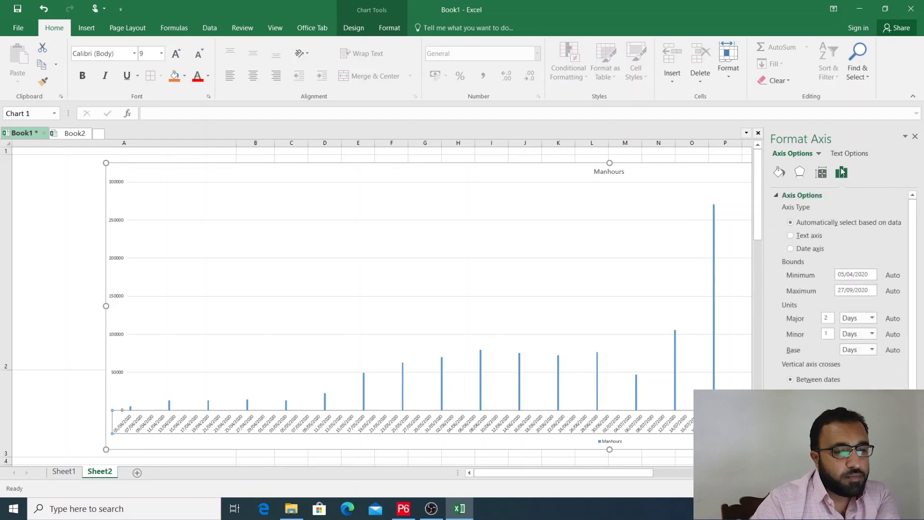
pyautogui.click(803, 237)
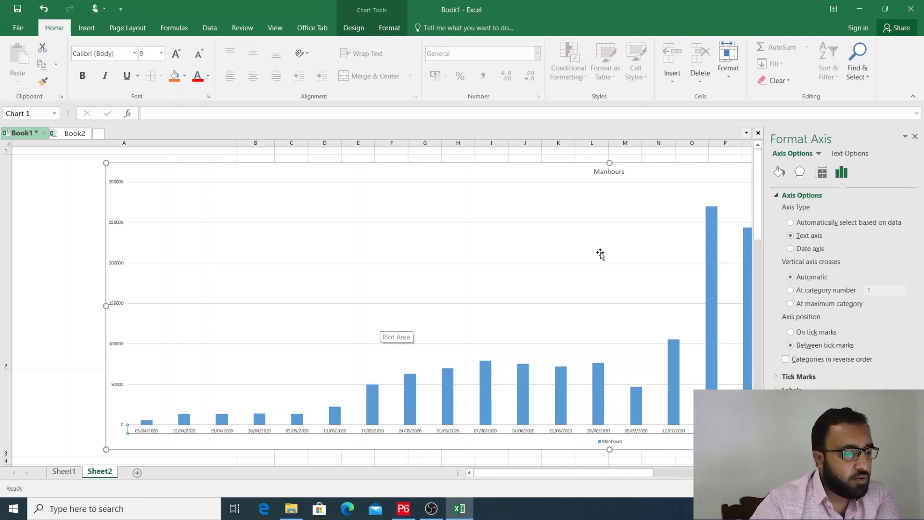
pyautogui.click(914, 137)
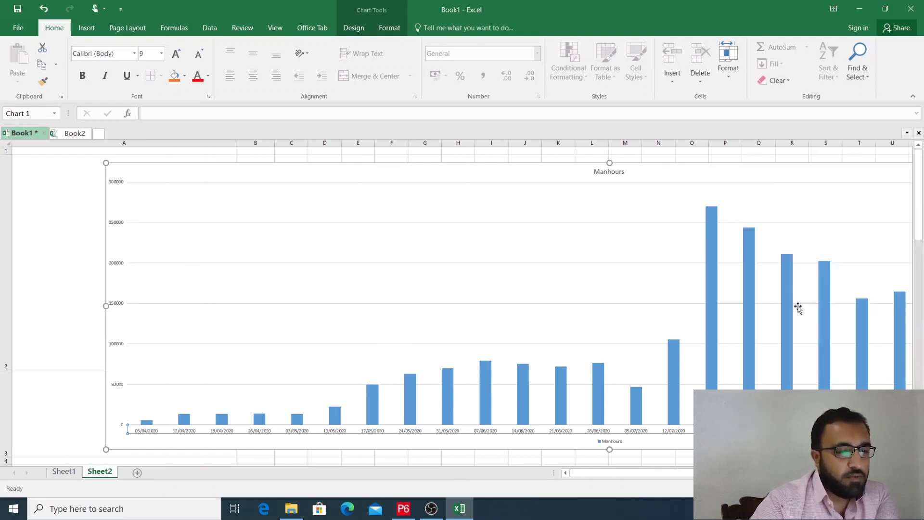
# Step: Examine the full Manhours chart above the table, comparing the 19/07/2020 column with the 12/07/2020 column
pyautogui.click(54, 332)
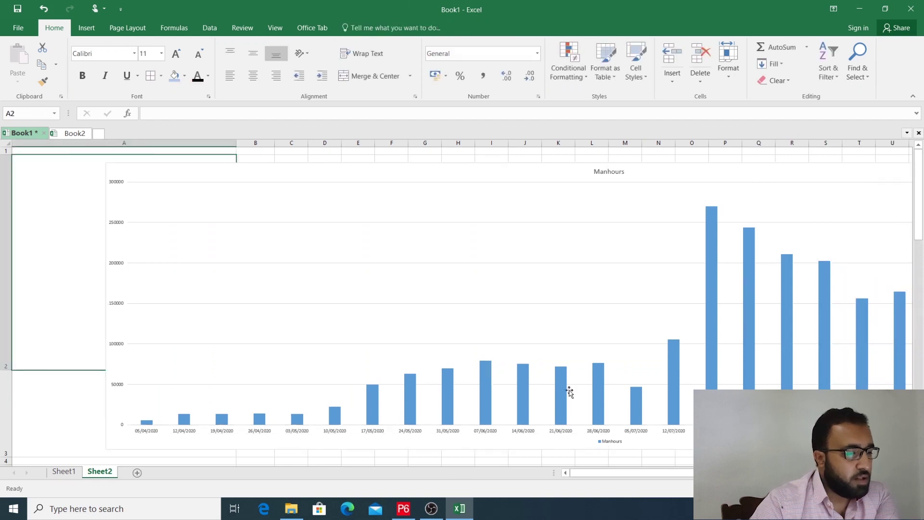
pyautogui.scroll(-20, 592, 392)
pyautogui.scroll(20, 618, 393)
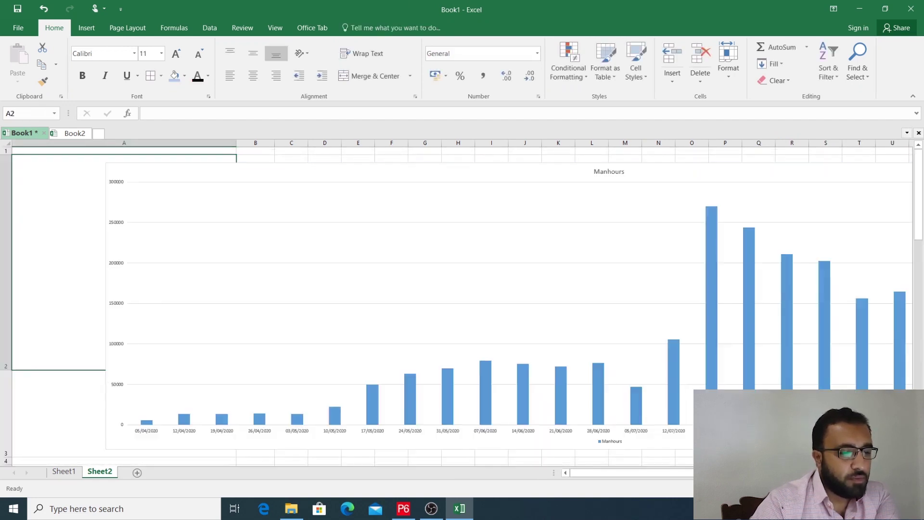
pyautogui.scroll(-1, 618, 393)
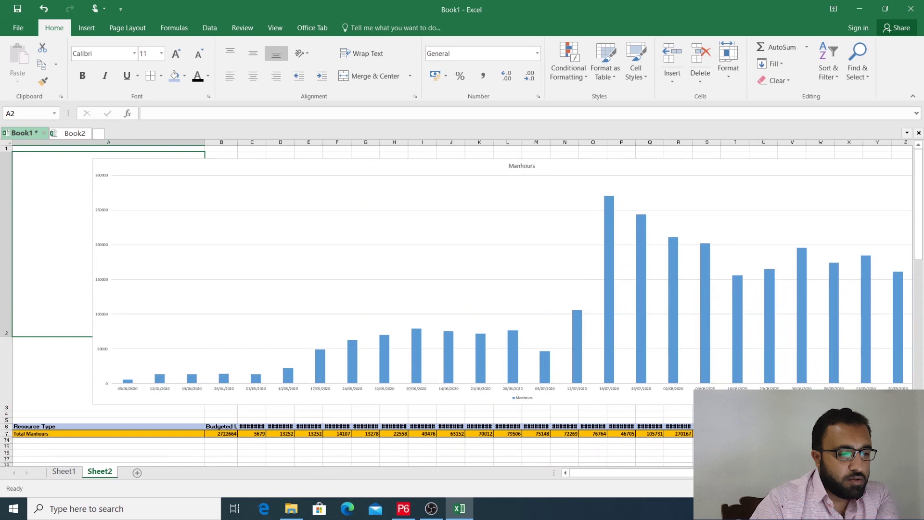
pyautogui.scroll(-1, 618, 393)
pyautogui.click(827, 308)
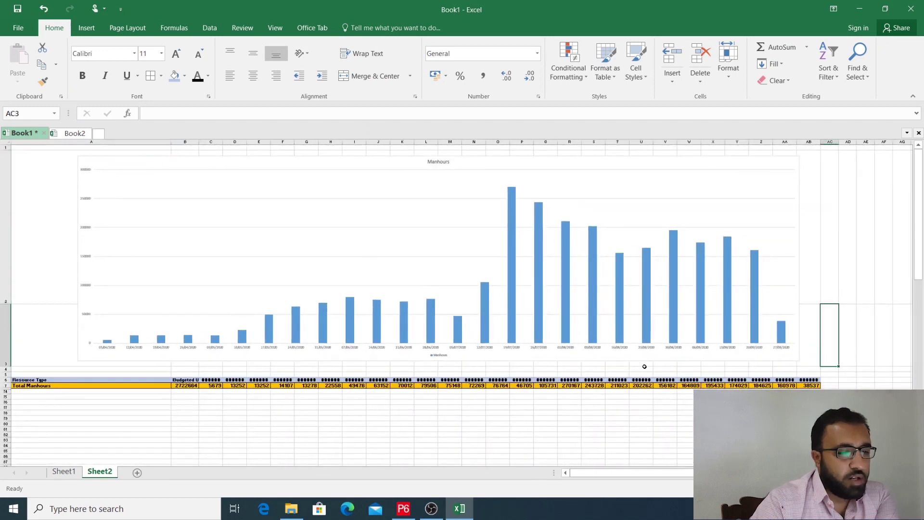
pyautogui.click(448, 170)
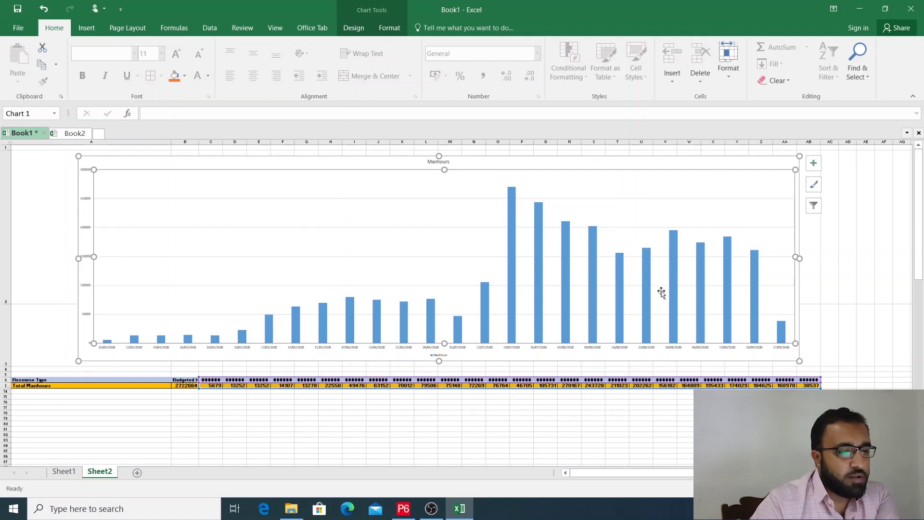
pyautogui.click(512, 194)
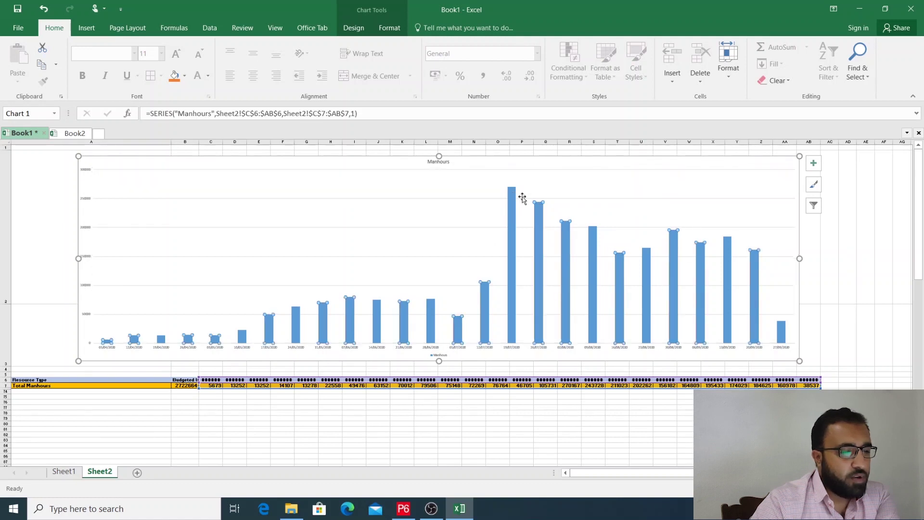
pyautogui.click(509, 188)
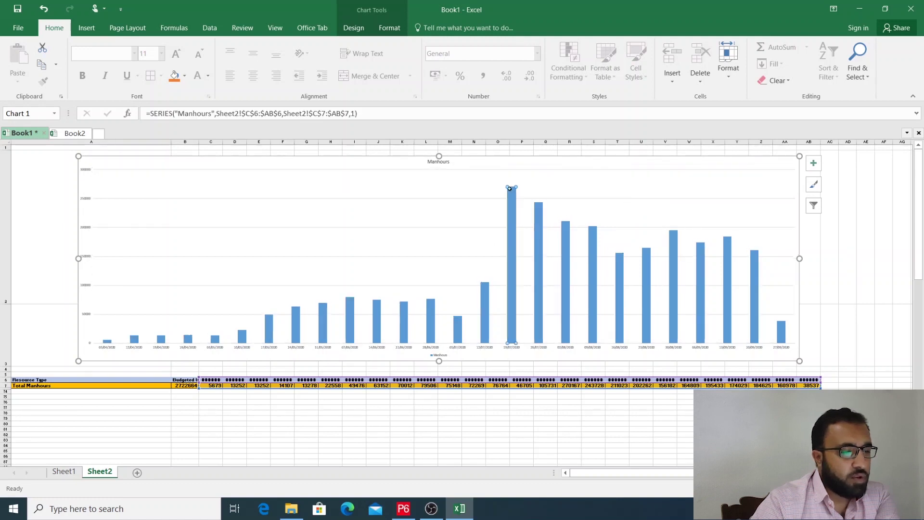
pyautogui.click(486, 285)
pyautogui.click(513, 194)
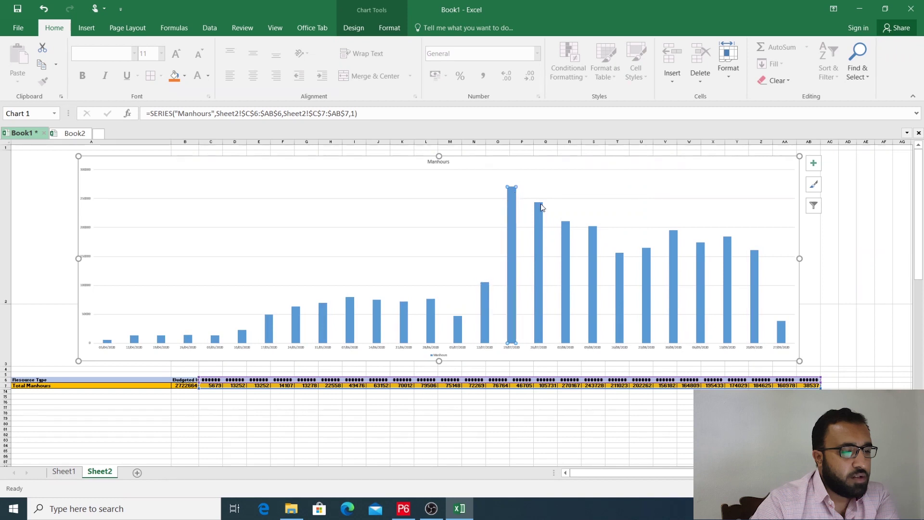
pyautogui.click(821, 281)
# Step: Add data labels to all columns of the Manhours series
pyautogui.click(512, 196)
pyautogui.rightClick(511, 196)
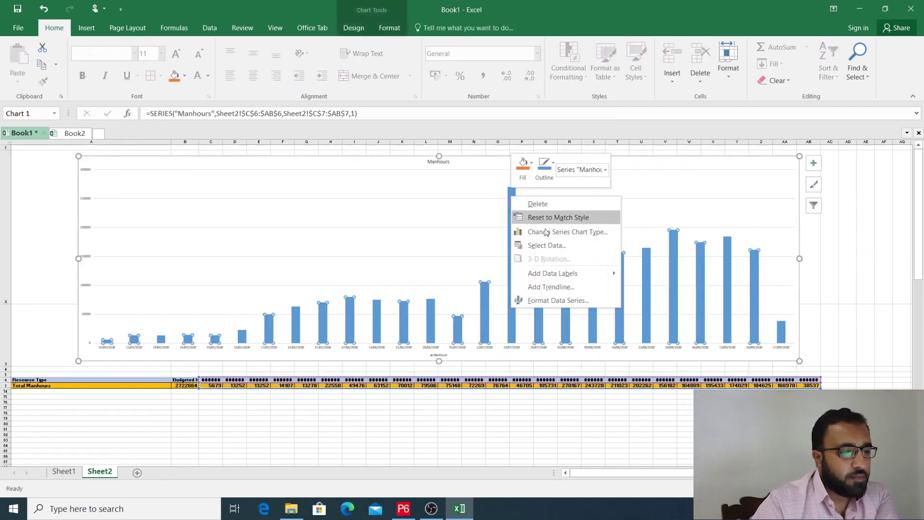
pyautogui.click(655, 273)
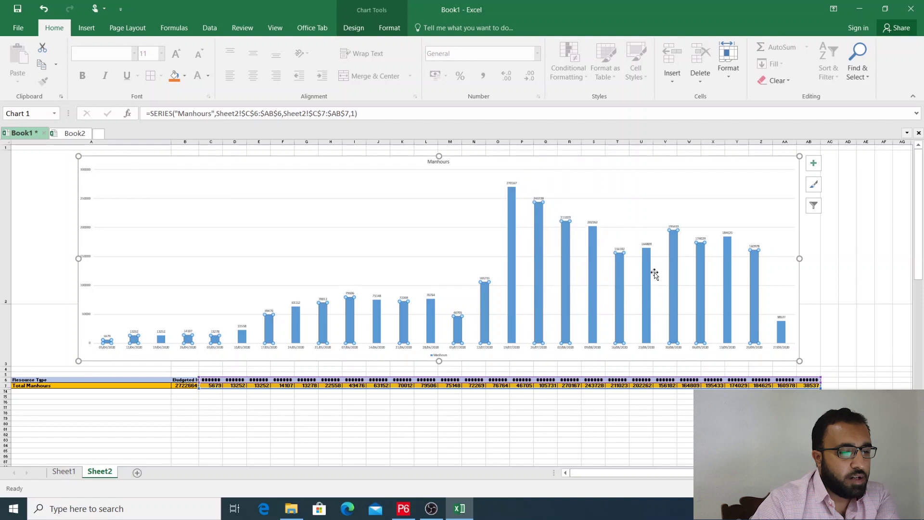
pyautogui.click(852, 280)
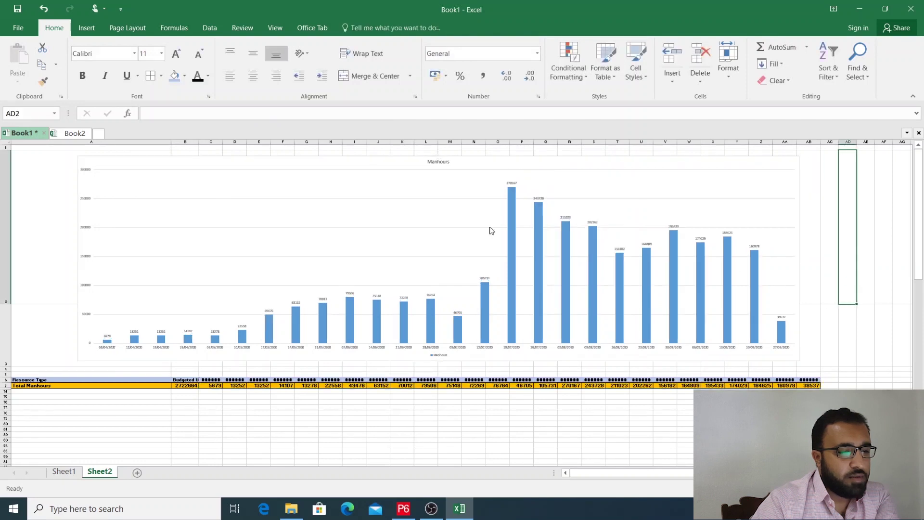
# Step: Make the Manhours data labels bold and set their font size to 12
pyautogui.click(512, 184)
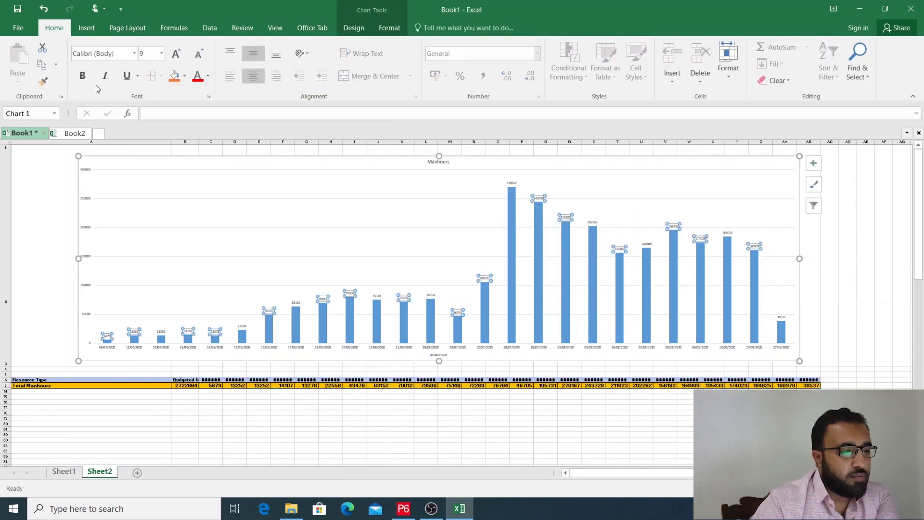
pyautogui.click(82, 76)
pyautogui.click(177, 53)
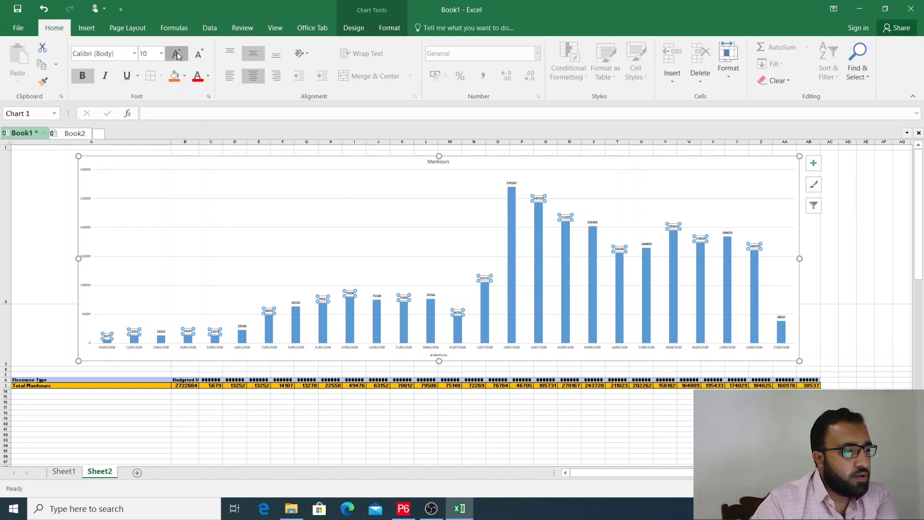
pyautogui.click(176, 54)
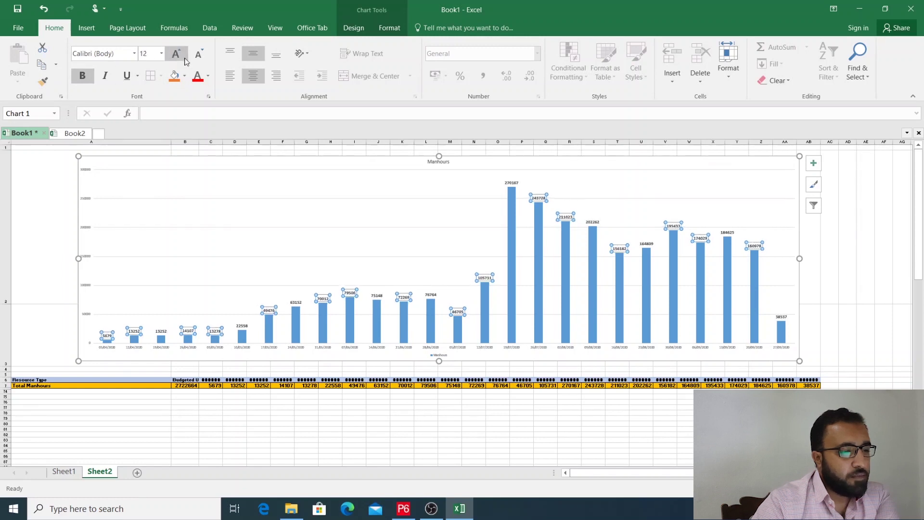
pyautogui.click(854, 321)
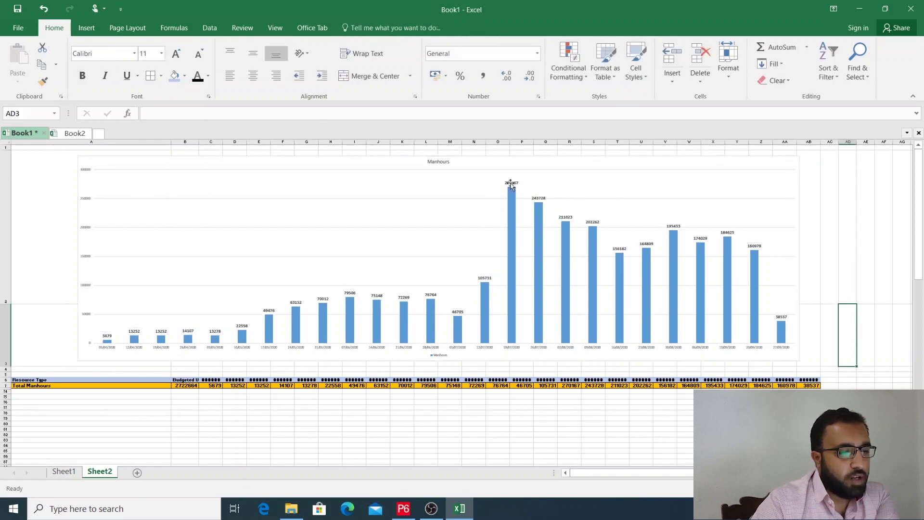
# Step: Make the chart title "Manhours" bold and enlarge its font size to 40
pyautogui.click(436, 162)
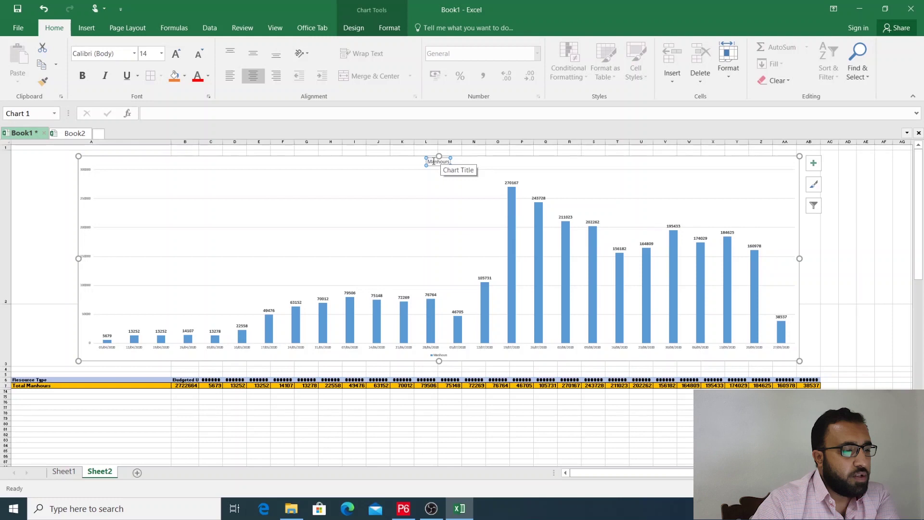
pyautogui.doubleClick(433, 162)
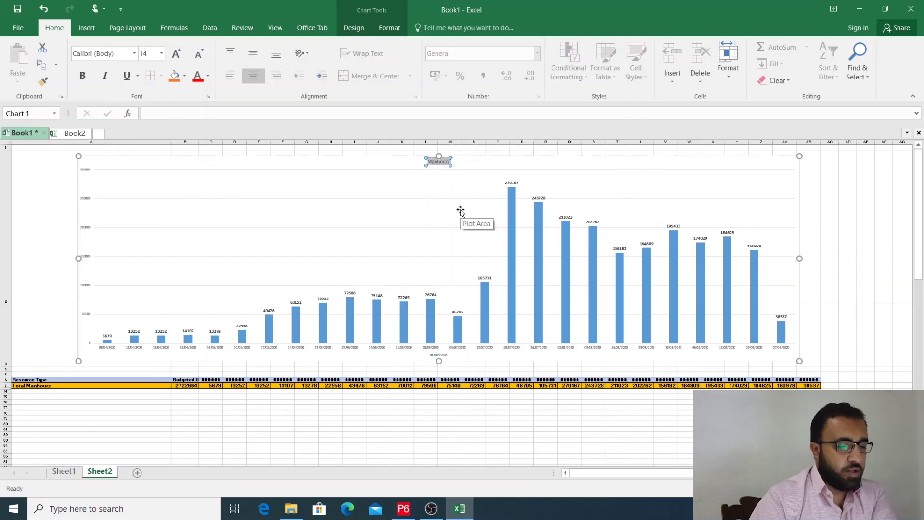
pyautogui.click(80, 77)
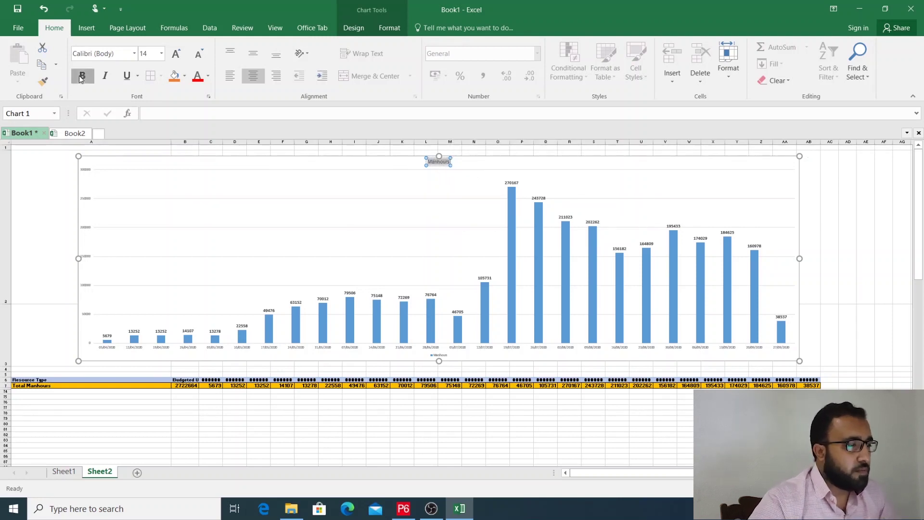
pyautogui.click(172, 57)
pyautogui.click(173, 58)
pyautogui.click(173, 58)
pyautogui.click(173, 58)
pyautogui.click(172, 58)
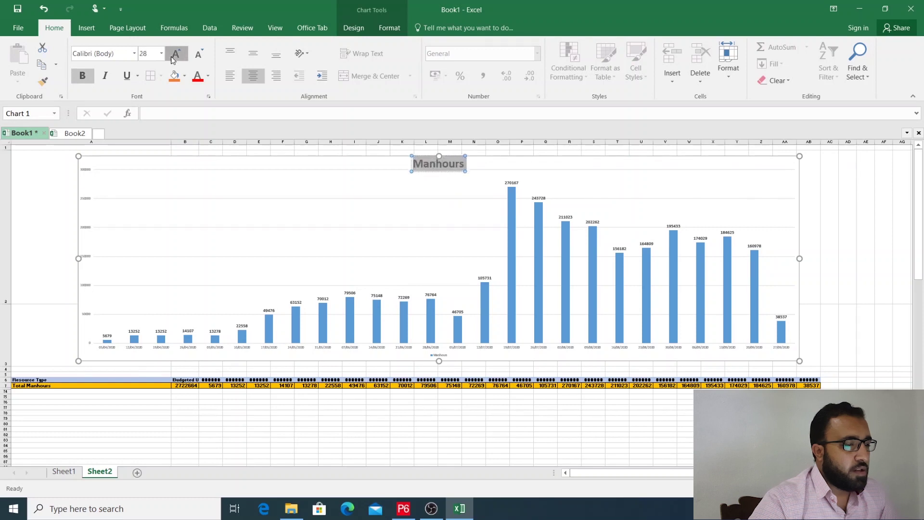
pyautogui.click(172, 58)
pyautogui.click(173, 57)
pyautogui.click(172, 58)
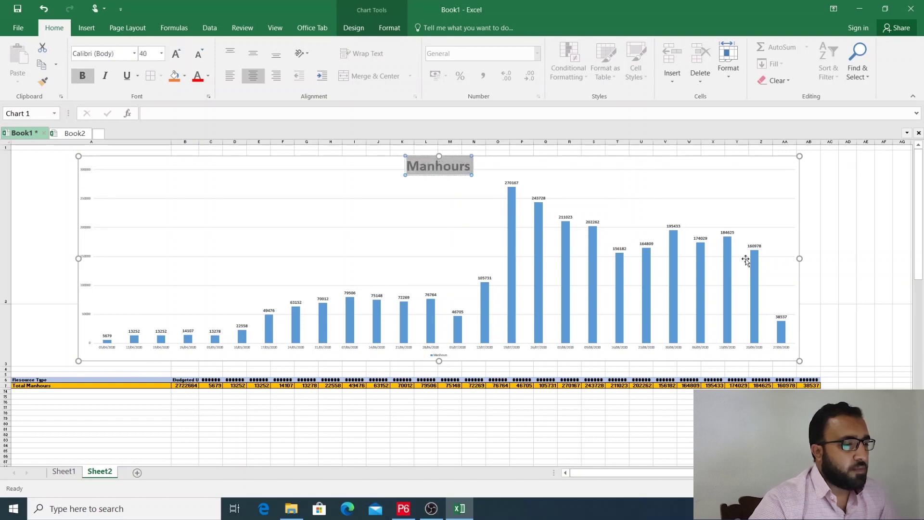
pyautogui.click(847, 245)
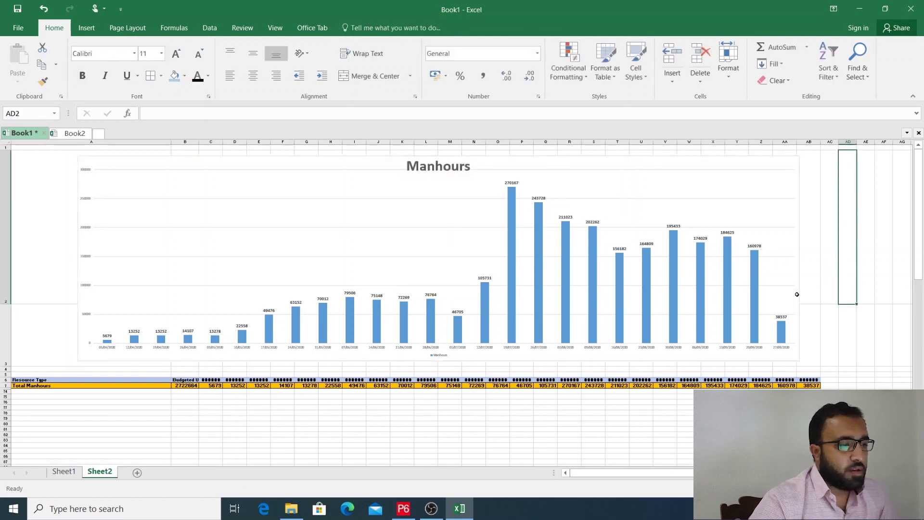
pyautogui.click(544, 427)
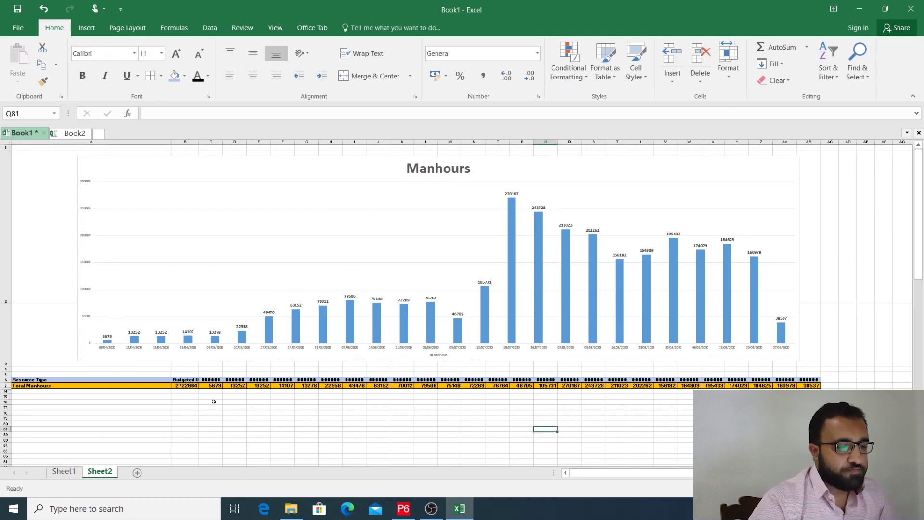
# Step: AutoFit the widths of columns B to AB to the dates and manhours values in the table
pyautogui.scroll(-1, 211, 404)
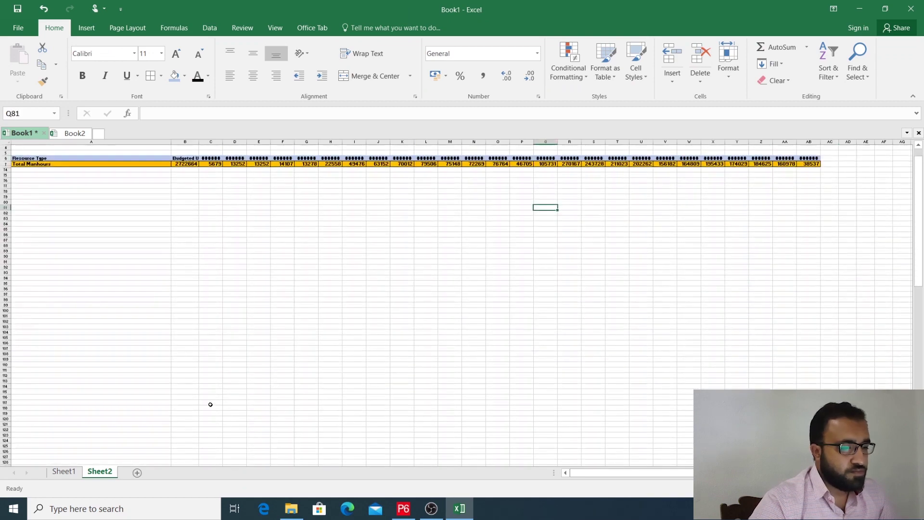
pyautogui.scroll(1, 211, 404)
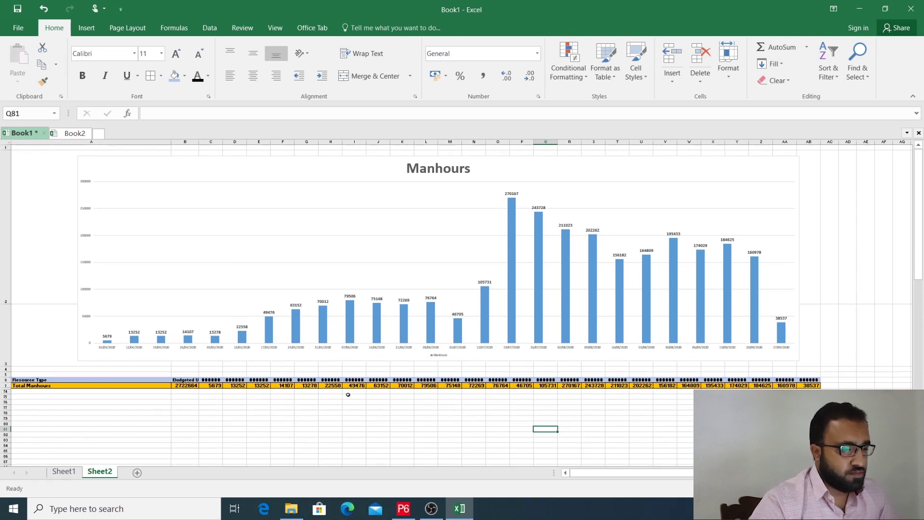
pyautogui.click(562, 380)
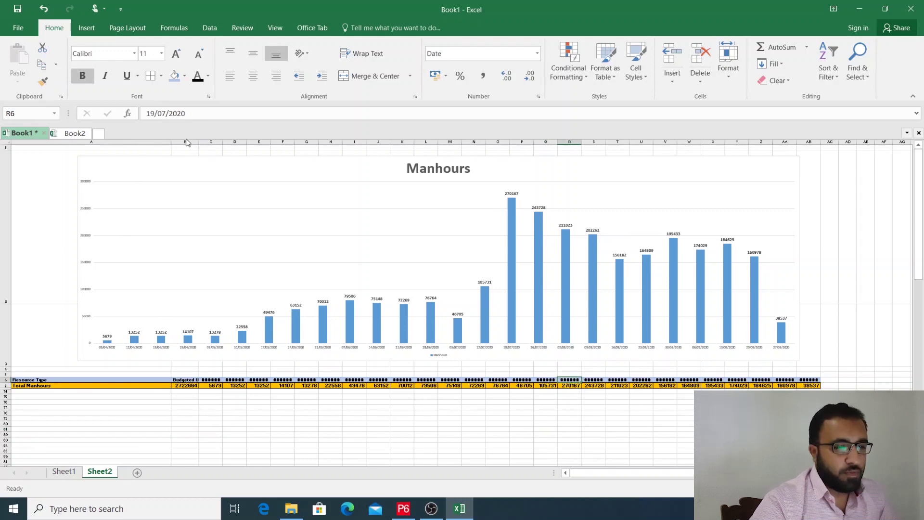
pyautogui.moveTo(188, 142); pyautogui.dragTo(800, 170)
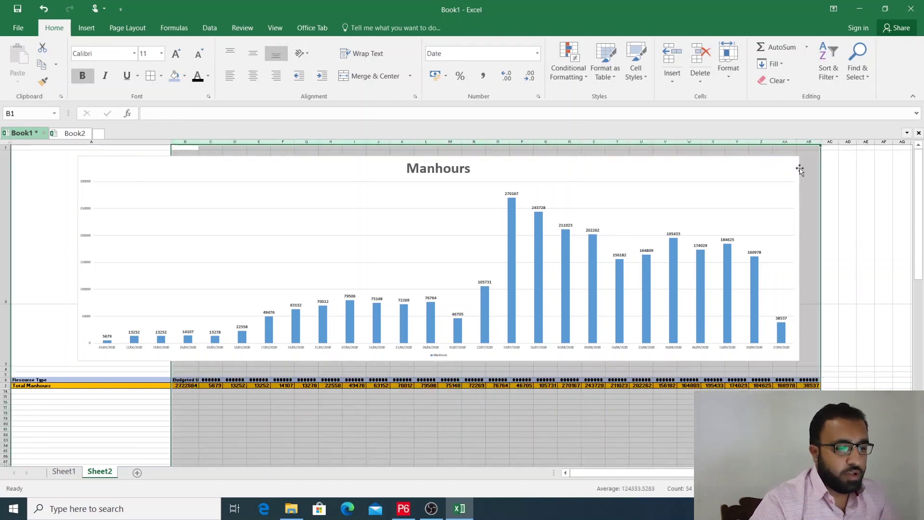
pyautogui.doubleClick(821, 142)
pyautogui.click(691, 438)
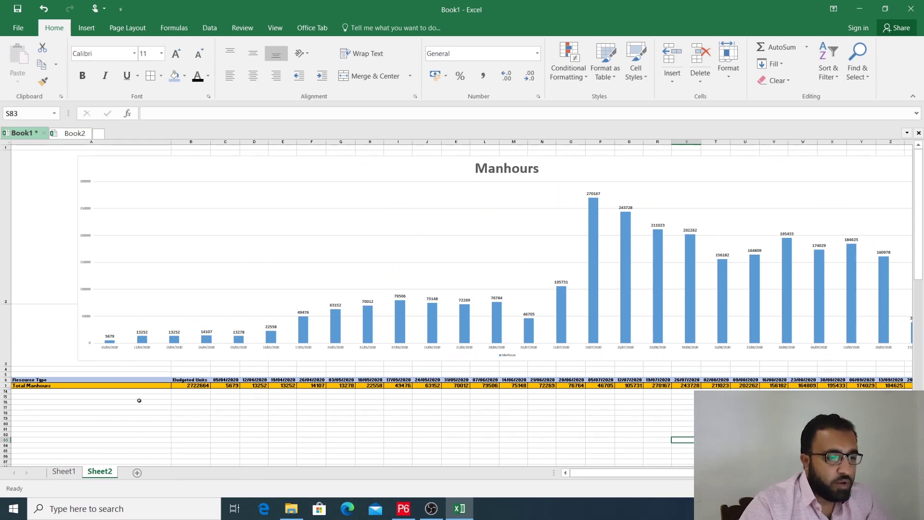
pyautogui.moveTo(592, 473); pyautogui.dragTo(571, 469)
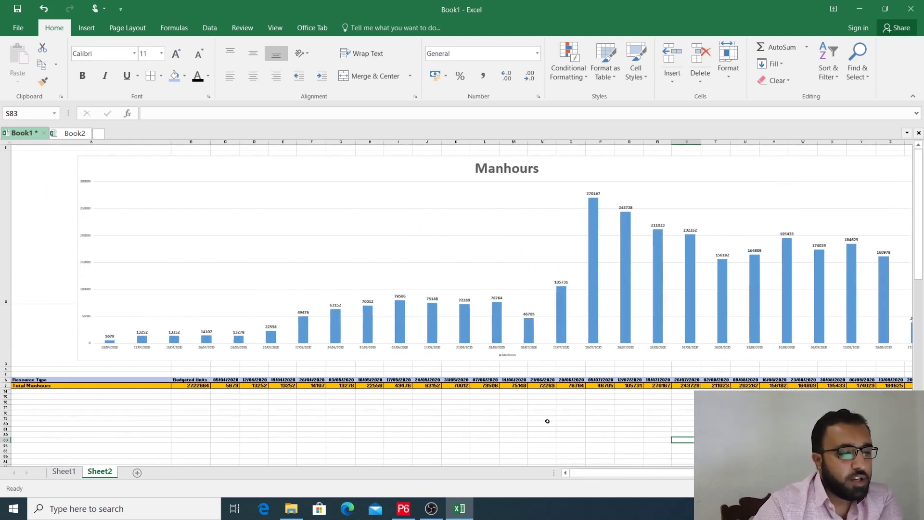
pyautogui.click(593, 195)
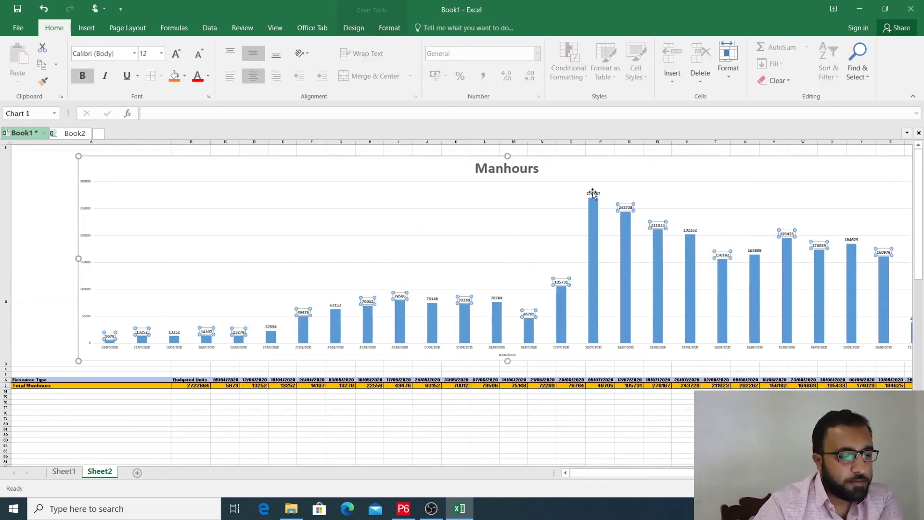
pyautogui.click(588, 417)
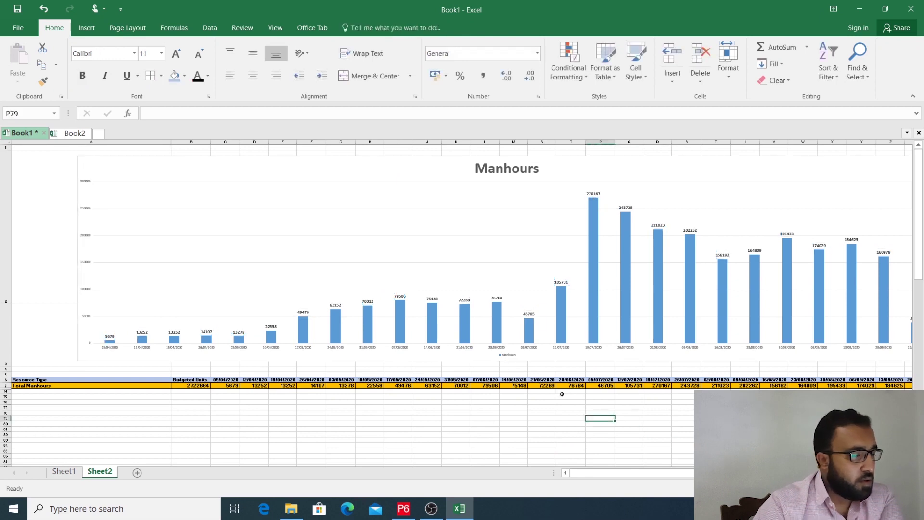
pyautogui.moveTo(674, 474); pyautogui.dragTo(567, 470)
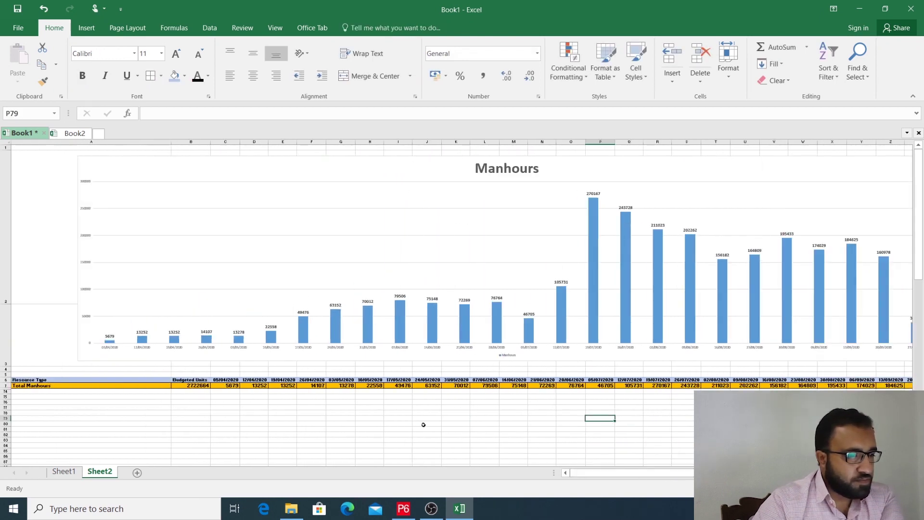
pyautogui.scroll(-3, 233, 428)
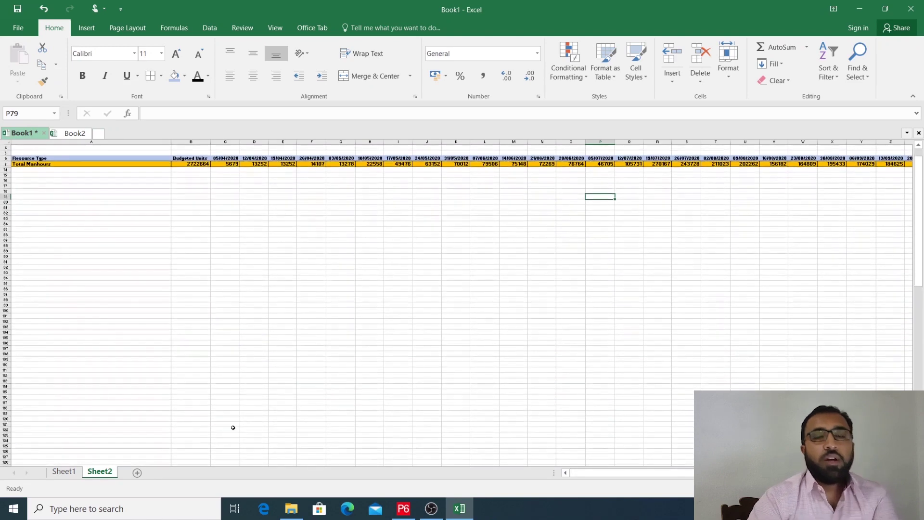
pyautogui.scroll(3, 233, 428)
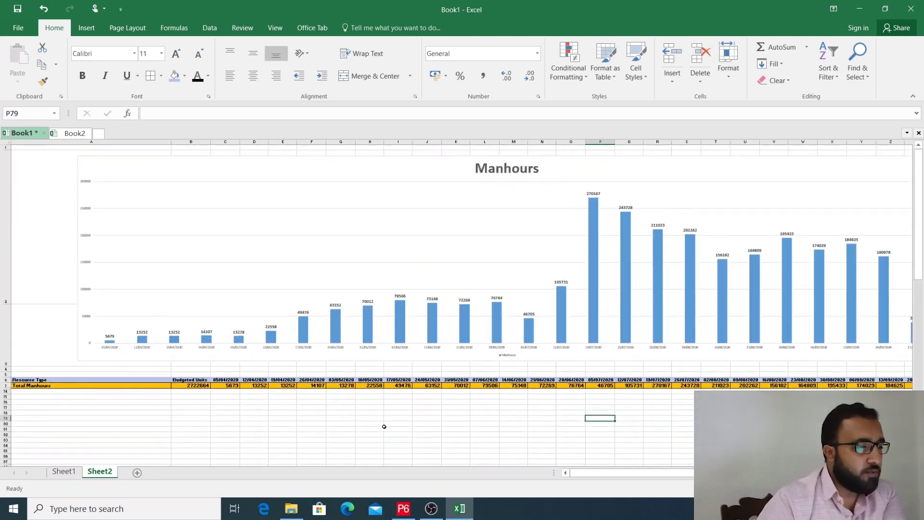
# Step: Switch to Primavera P6 and apply a resource assignments filter where Resource Type equals Nonlabor
pyautogui.click(403, 508)
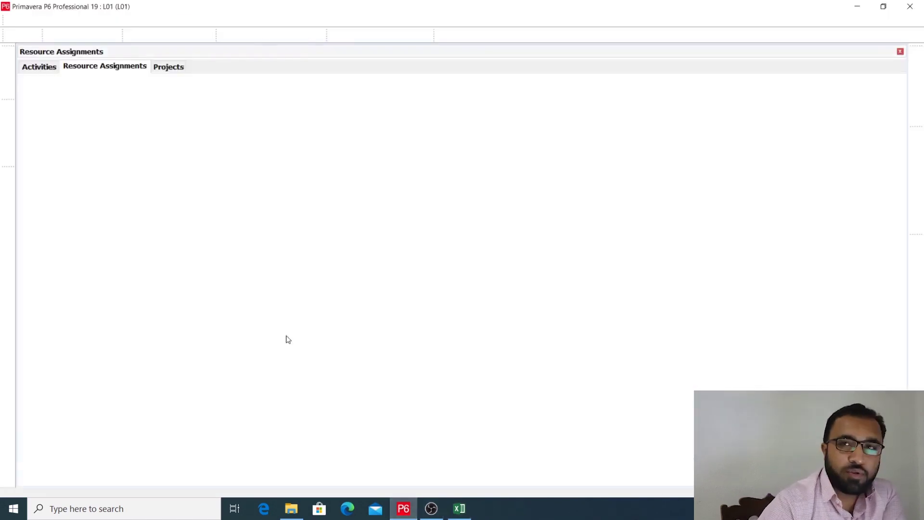
pyautogui.click(266, 227)
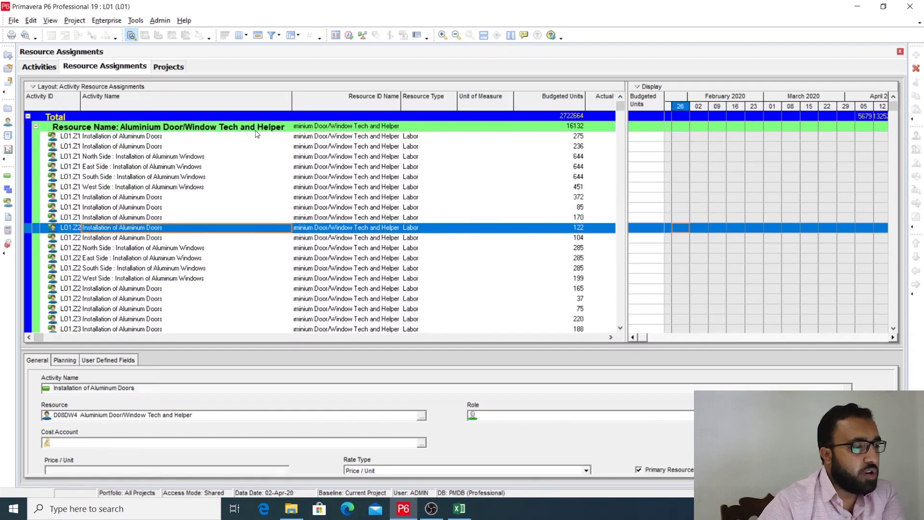
pyautogui.click(271, 35)
pyautogui.click(395, 212)
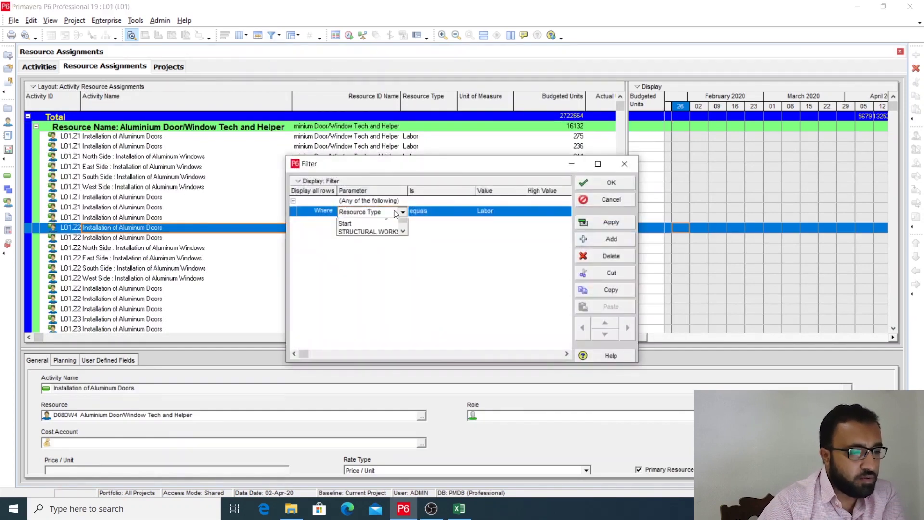
pyautogui.click(448, 214)
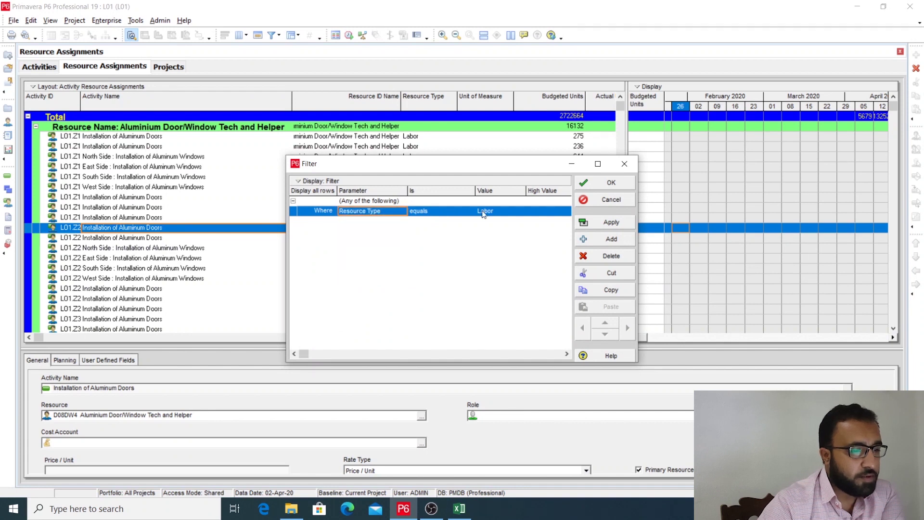
pyautogui.moveTo(510, 168); pyautogui.dragTo(499, 154)
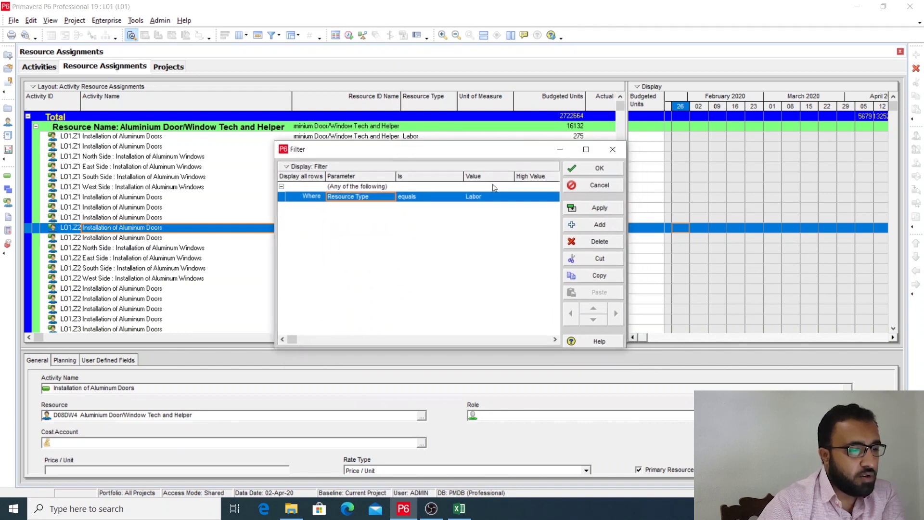
pyautogui.click(492, 198)
pyautogui.click(493, 198)
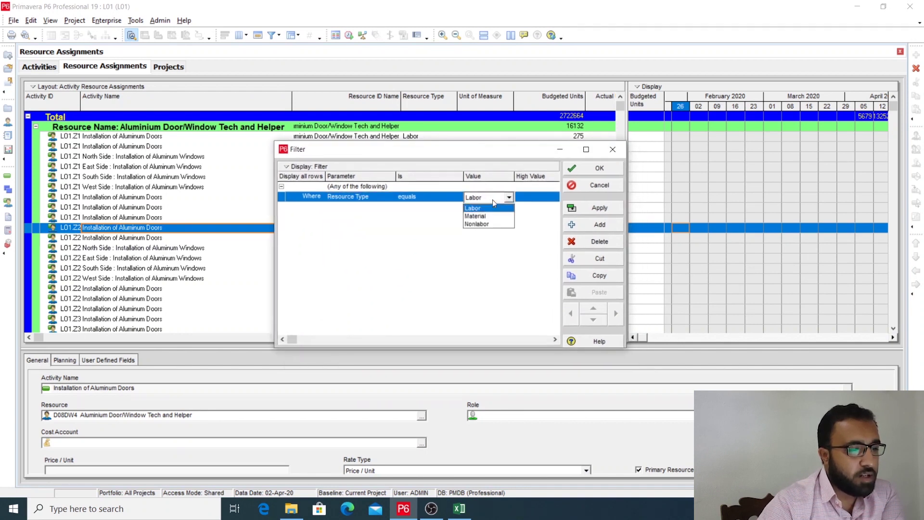
pyautogui.click(482, 223)
pyautogui.click(599, 208)
pyautogui.click(599, 168)
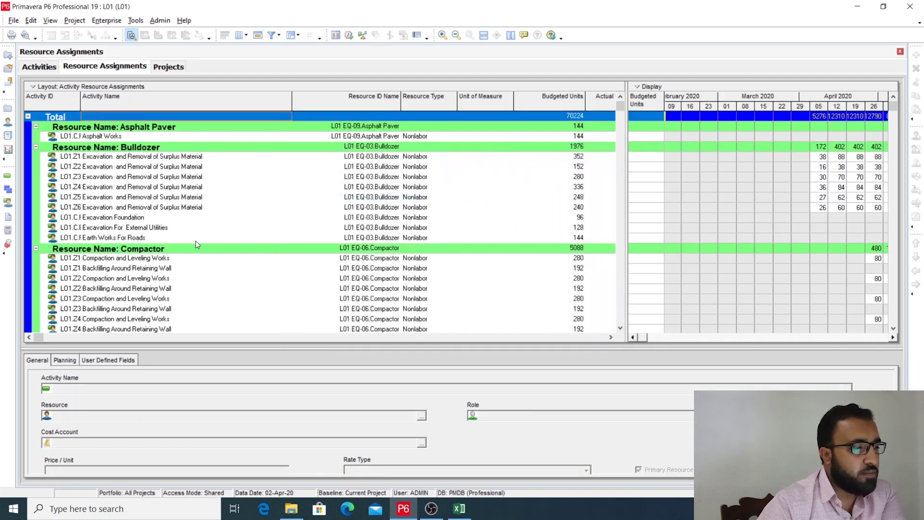
# Step: Select and copy all the filtered nonlabor resource assignments, including their group and total rows
pyautogui.scroll(-3, 199, 262)
pyautogui.scroll(3, 206, 288)
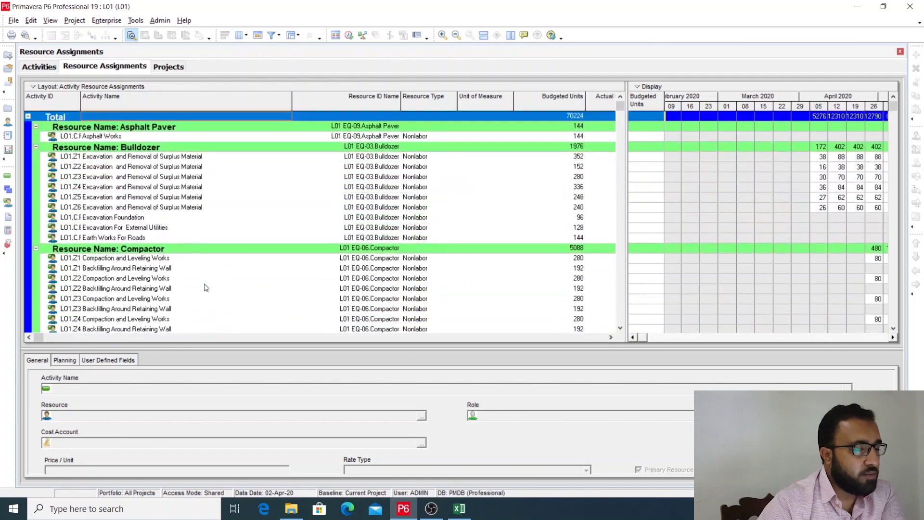
pyautogui.click(111, 138)
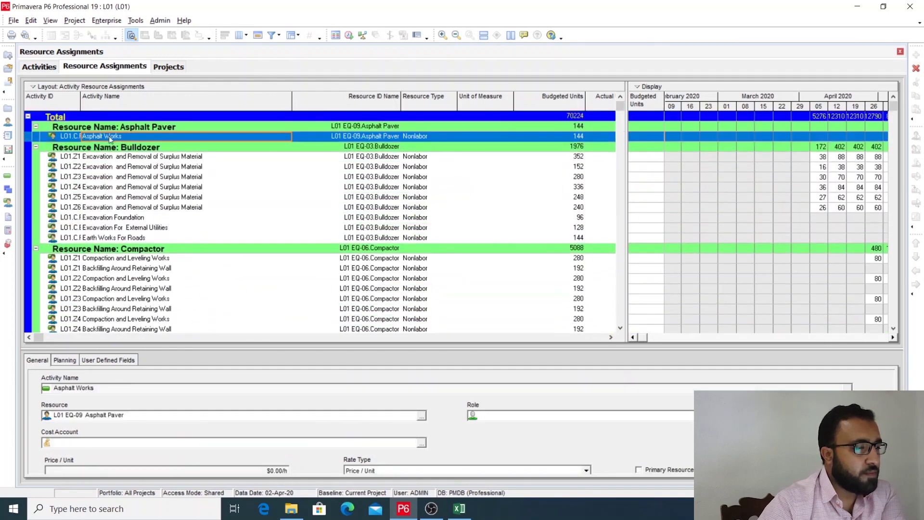
pyautogui.press('Down')
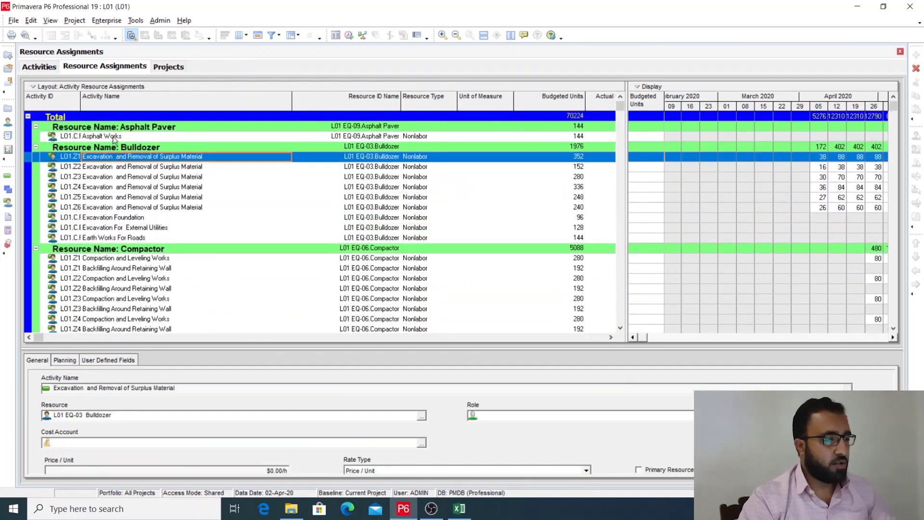
pyautogui.press('Up')
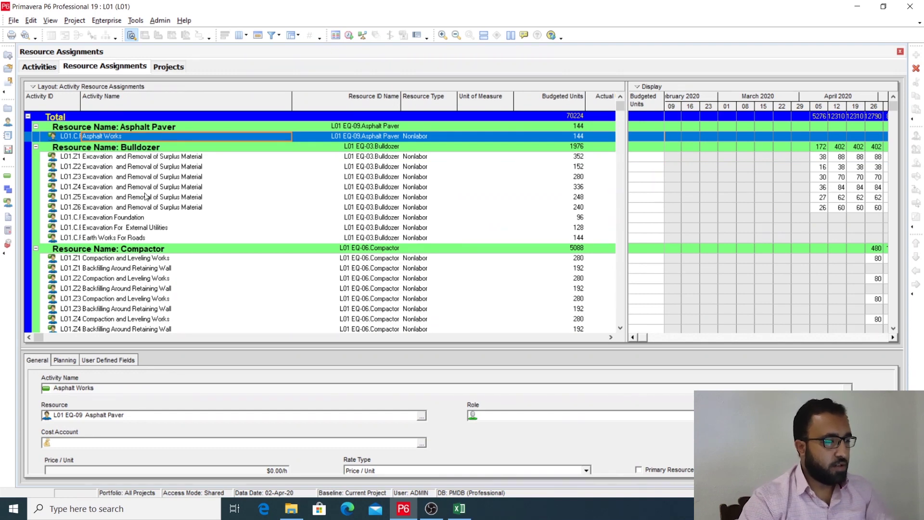
pyautogui.hotkey('ctrl', 'a')
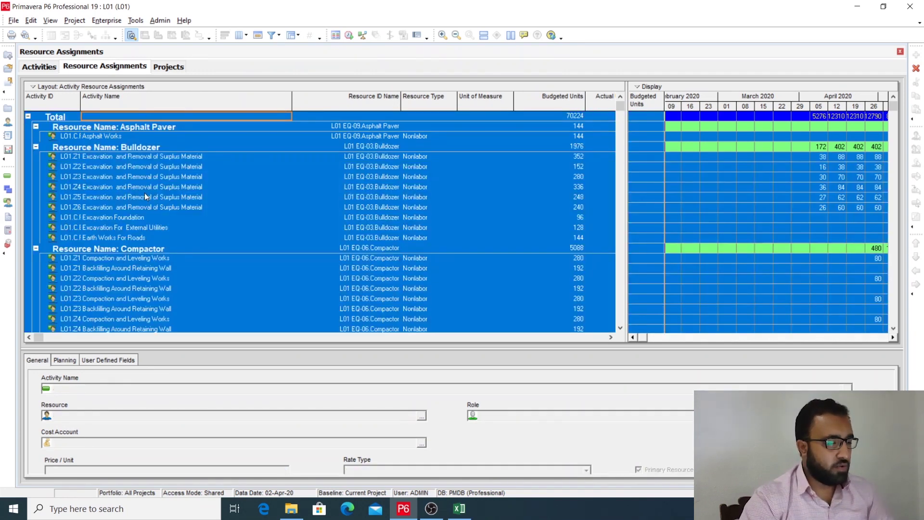
# Step: Switch to Excel, add a new worksheet to Book1 and paste the copied nonlabor assignments starting at cell A1
pyautogui.click(459, 508)
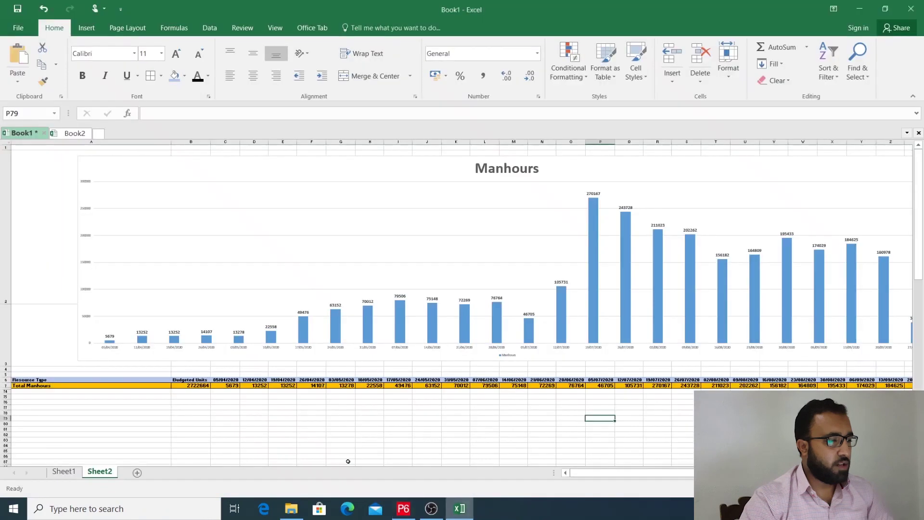
pyautogui.click(137, 473)
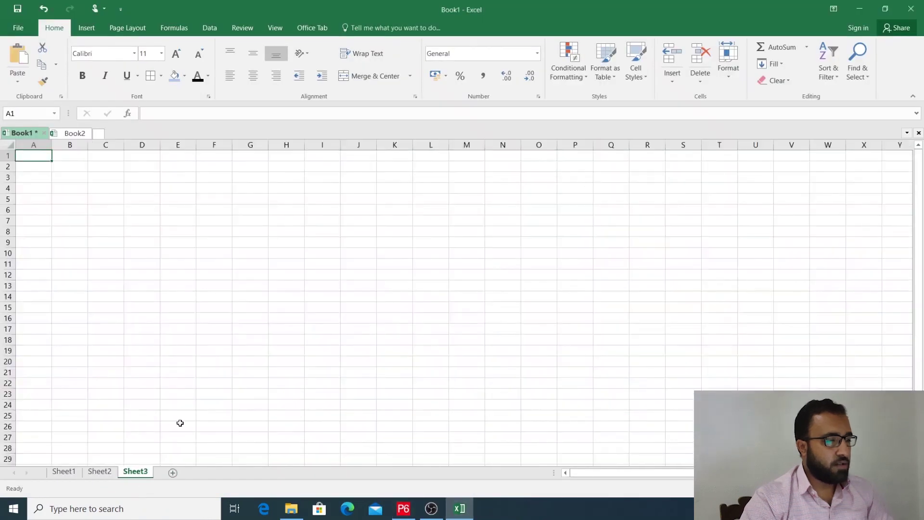
pyautogui.rightClick(33, 156)
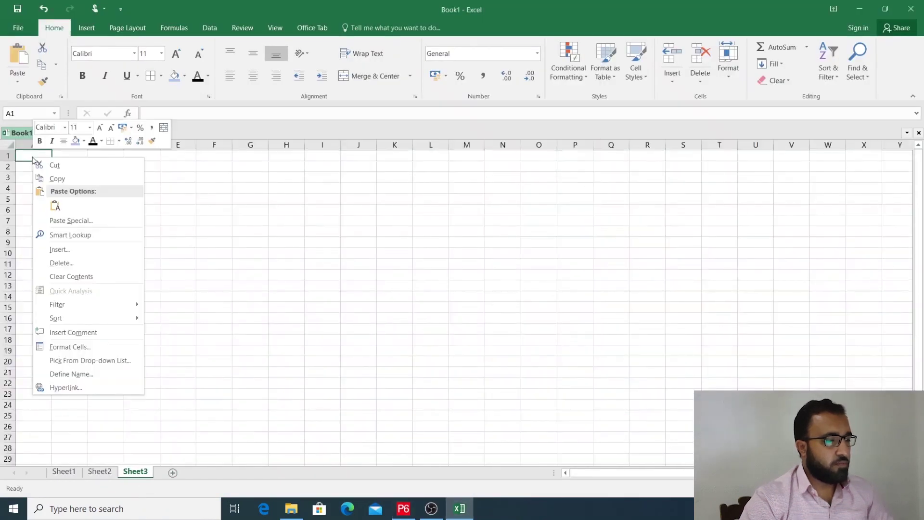
pyautogui.click(53, 206)
pyautogui.click(595, 346)
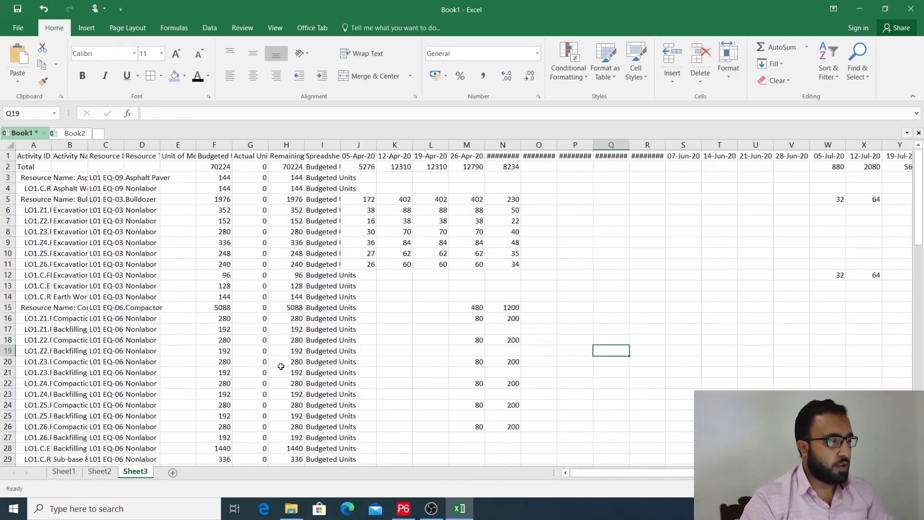
pyautogui.scroll(-1, 281, 366)
pyautogui.scroll(-2, 281, 366)
pyautogui.scroll(3, 281, 366)
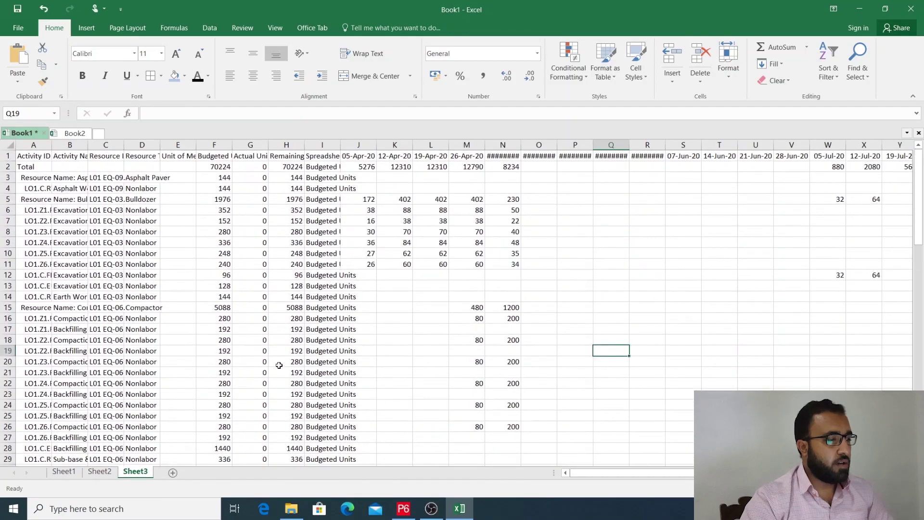
# Step: AutoFit column D to its contents and add a filter to the Resource Type column on Sheet3
pyautogui.click(153, 143)
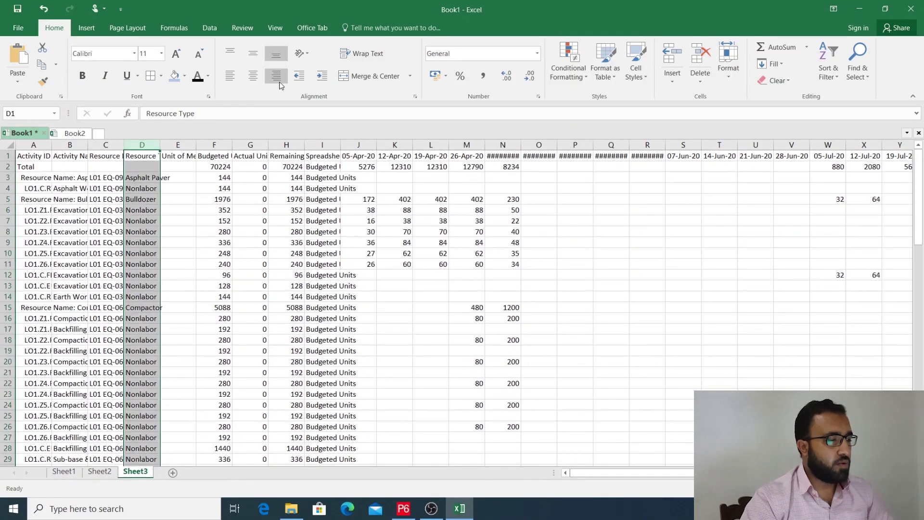
pyautogui.doubleClick(159, 147)
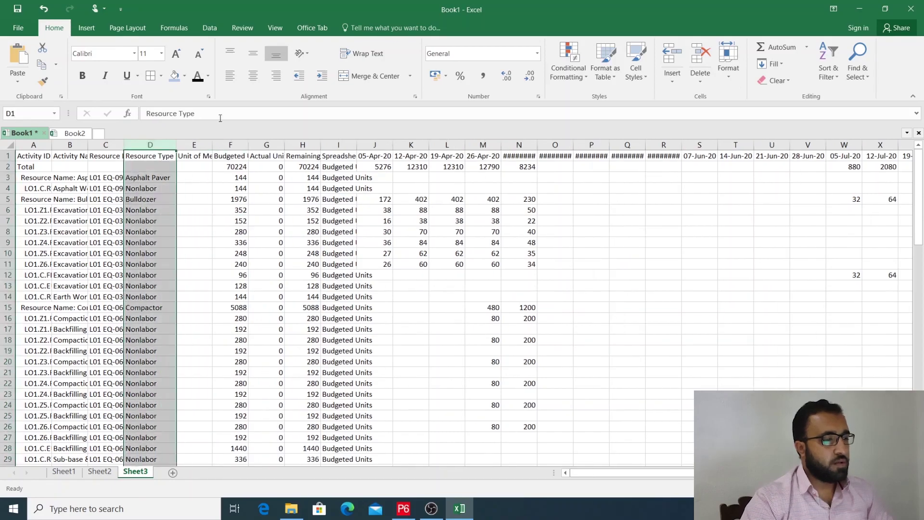
pyautogui.click(209, 28)
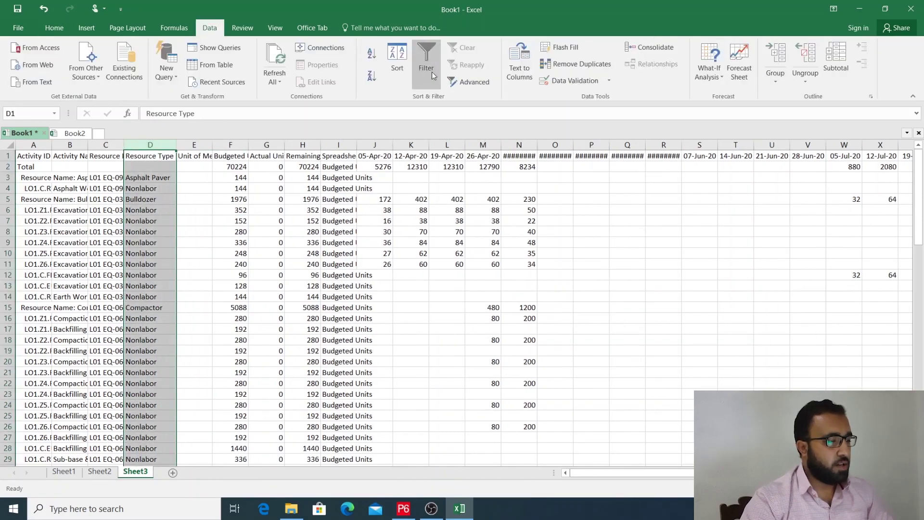
pyautogui.click(426, 66)
pyautogui.click(171, 156)
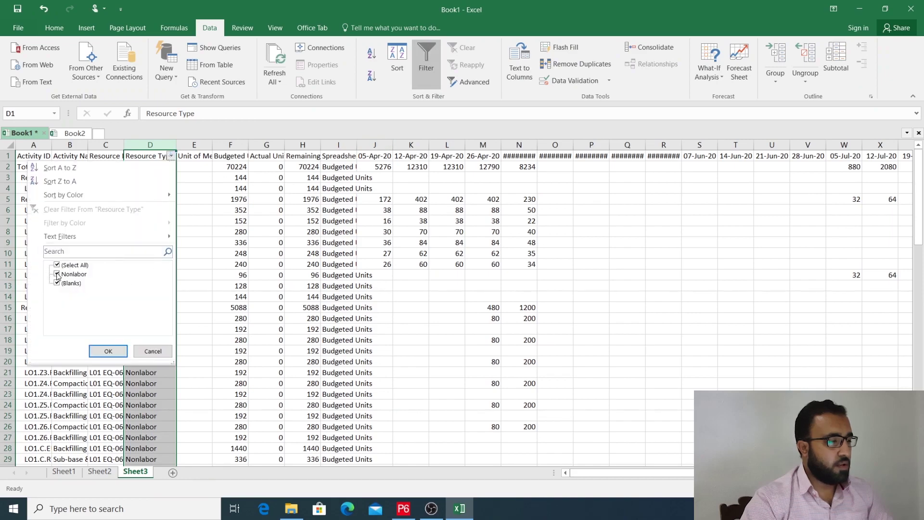
pyautogui.click(294, 273)
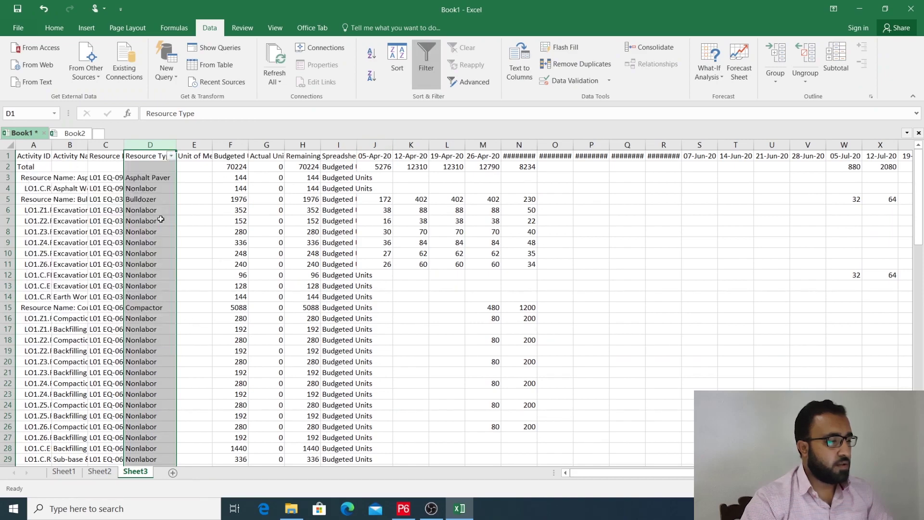
# Step: Filter the Resource Type column to show only Nonlabor entries and look through the matching assignment rows
pyautogui.click(171, 156)
pyautogui.click(57, 264)
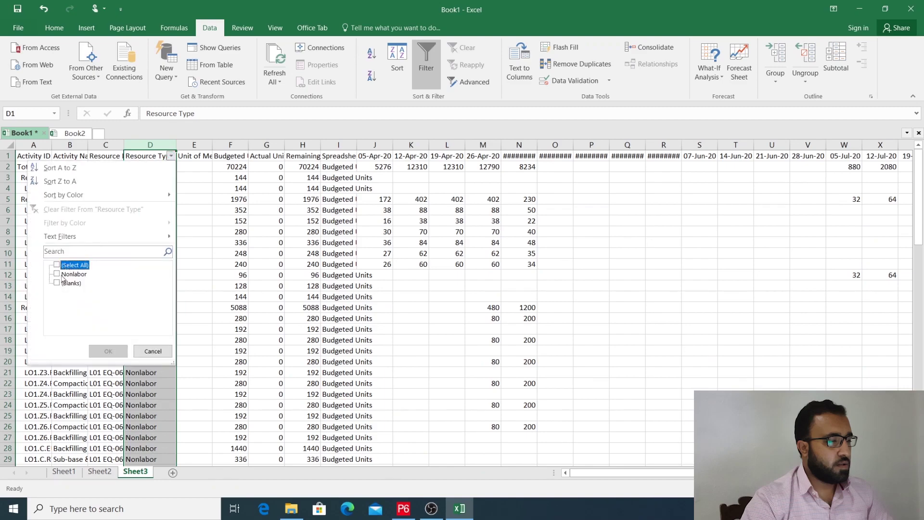
pyautogui.click(68, 275)
pyautogui.click(108, 351)
pyautogui.click(230, 318)
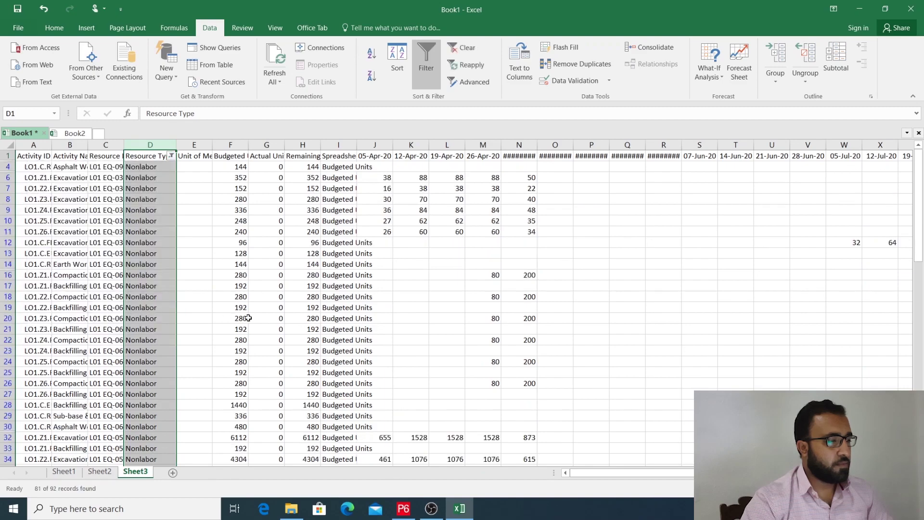
pyautogui.click(10, 166)
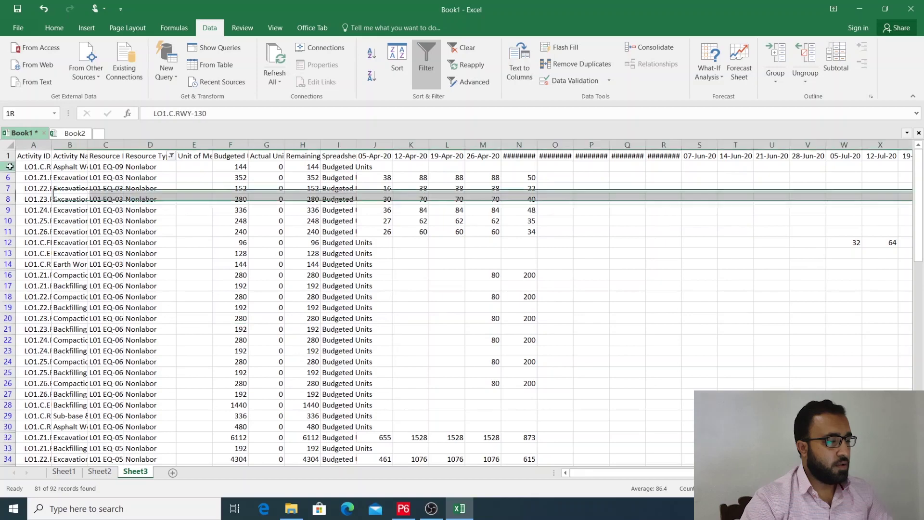
pyautogui.moveTo(10, 166); pyautogui.dragTo(170, 348)
pyautogui.click(170, 347)
pyautogui.scroll(15, 171, 347)
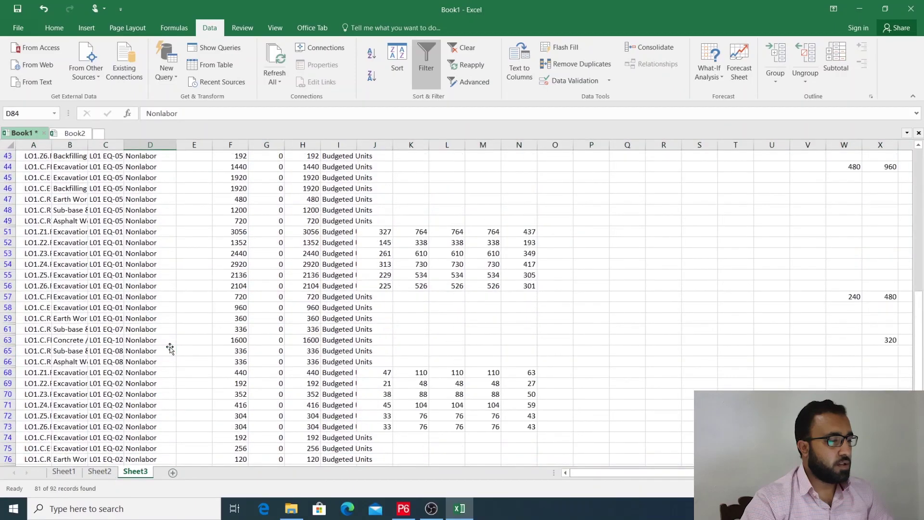
# Step: Change the Resource Type filter to show only the blank entries and check the listed equipment names
pyautogui.click(171, 155)
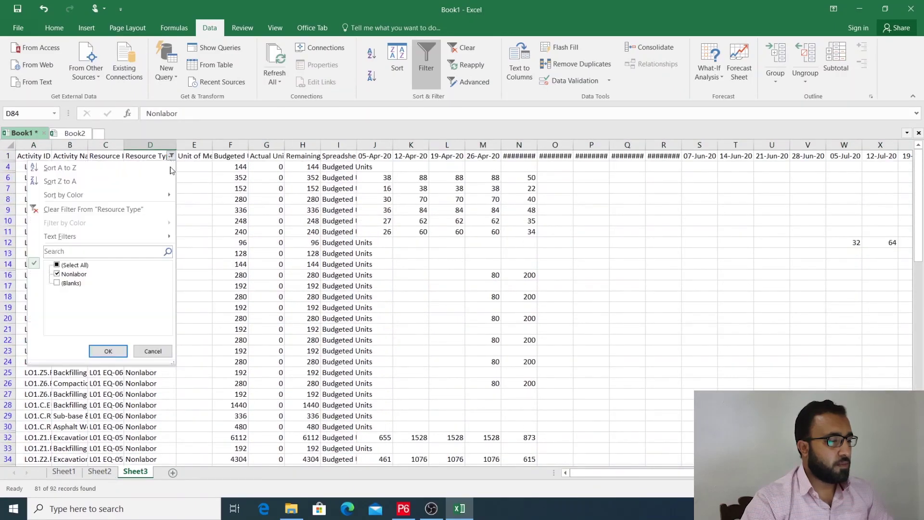
pyautogui.click(58, 265)
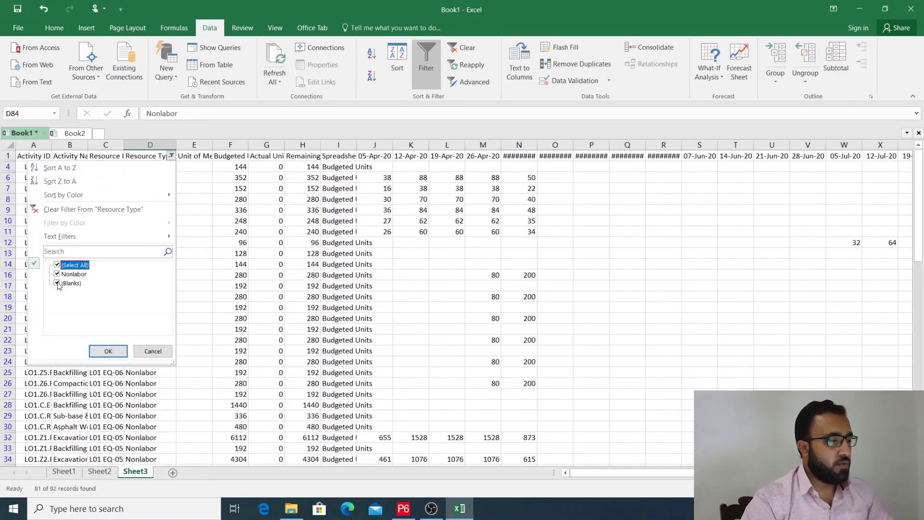
pyautogui.click(57, 274)
pyautogui.click(108, 351)
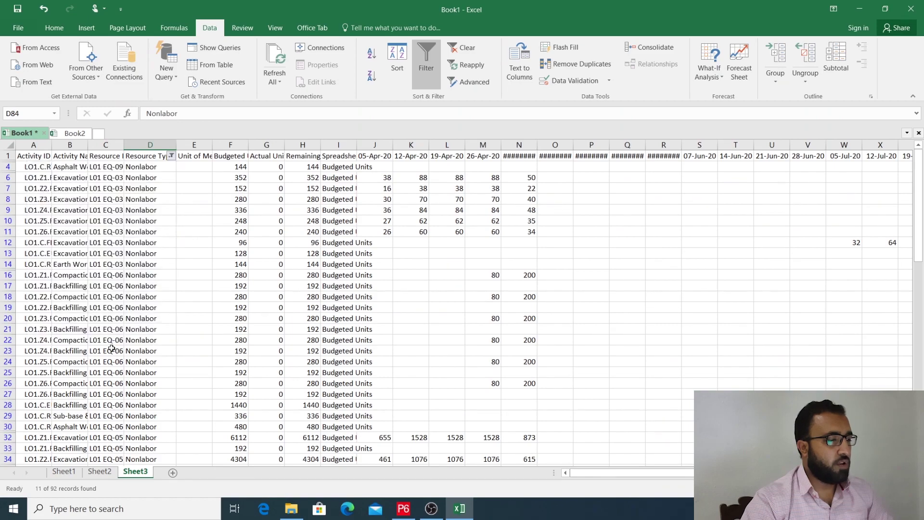
pyautogui.click(226, 350)
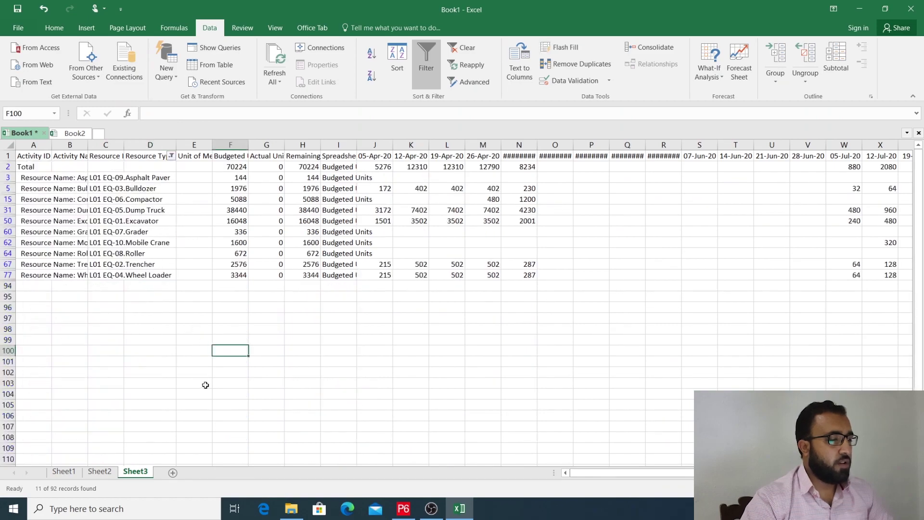
pyautogui.click(149, 178)
pyautogui.click(151, 191)
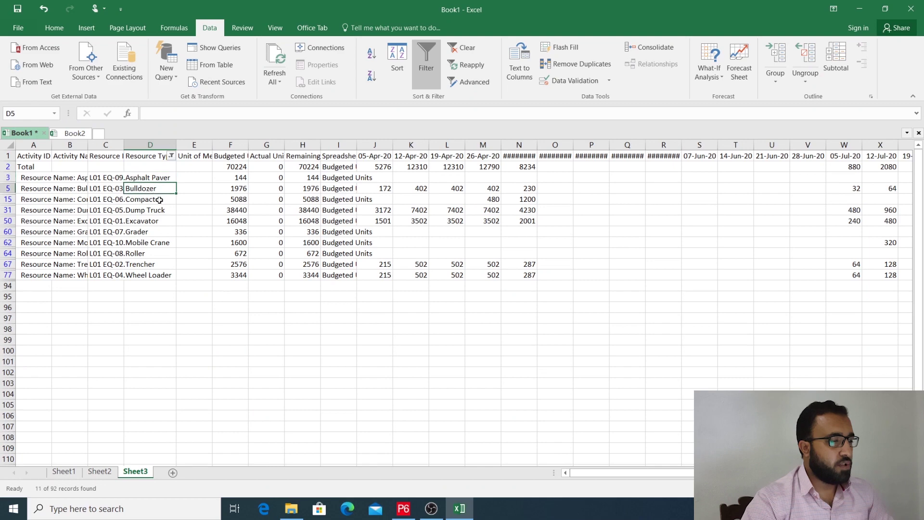
pyautogui.click(157, 199)
pyautogui.click(160, 209)
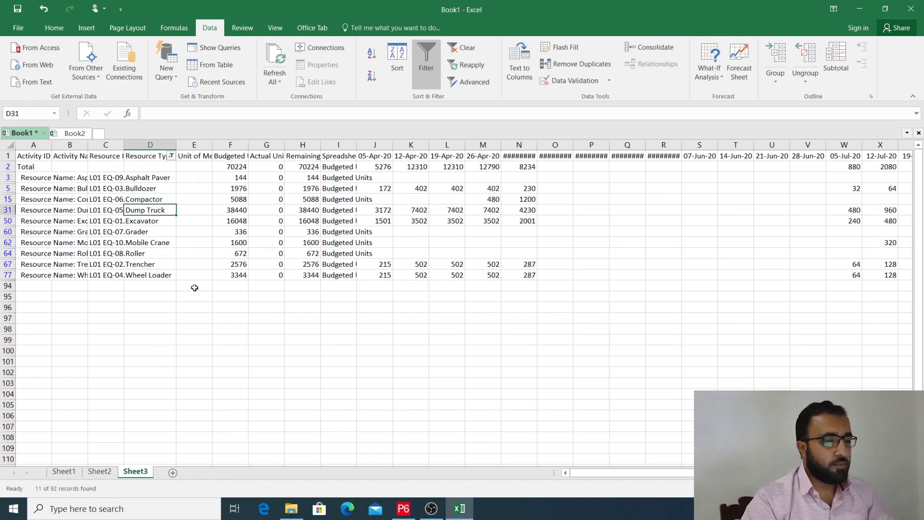
# Step: Copy columns A to AE of the filtered summary rows and paste them into a new worksheet starting at cell A1
pyautogui.moveTo(30, 144); pyautogui.dragTo(782, 216)
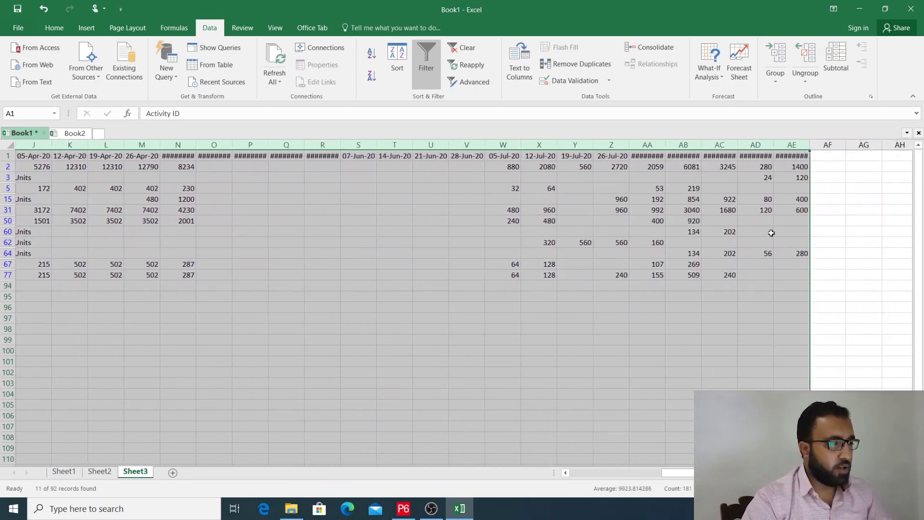
pyautogui.hotkey('ctrl', 'c')
pyautogui.click(173, 472)
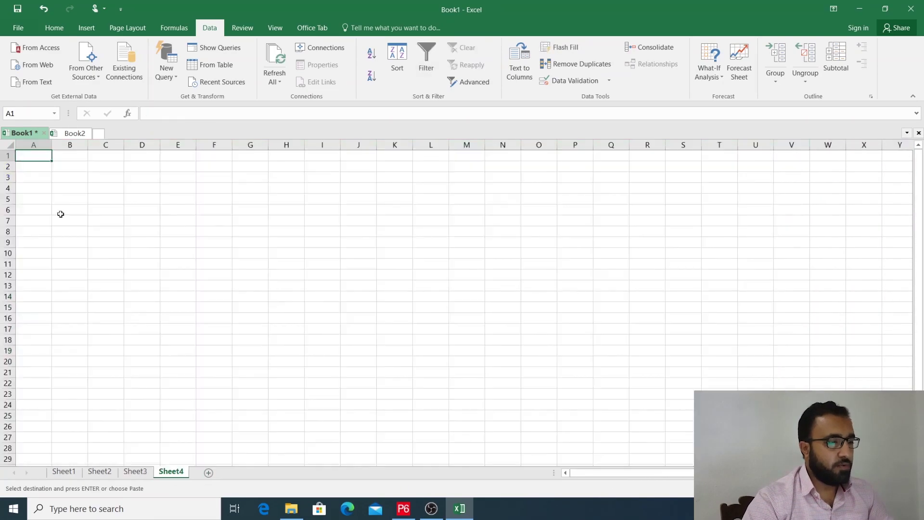
pyautogui.hotkey('ctrl', 'v')
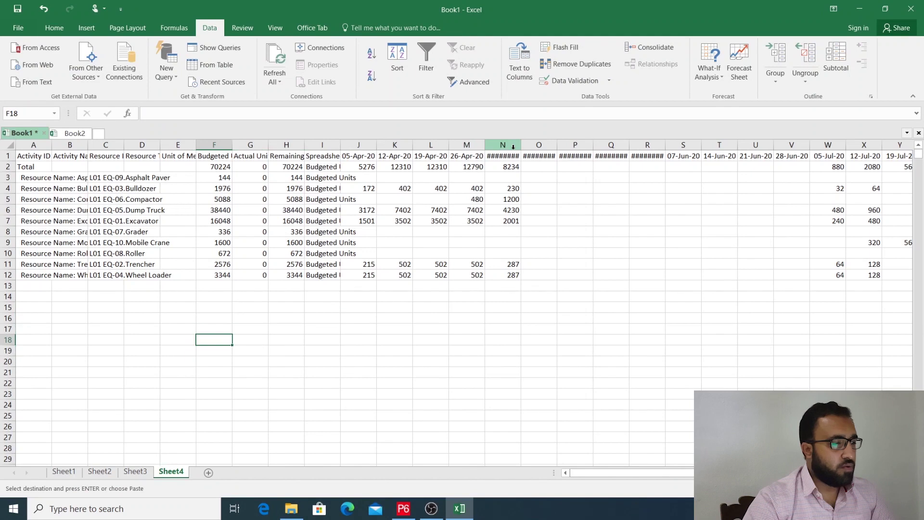
# Step: AutoFit column N to its date and delete the Total row beneath the headers on Sheet4
pyautogui.doubleClick(521, 145)
pyautogui.click(512, 144)
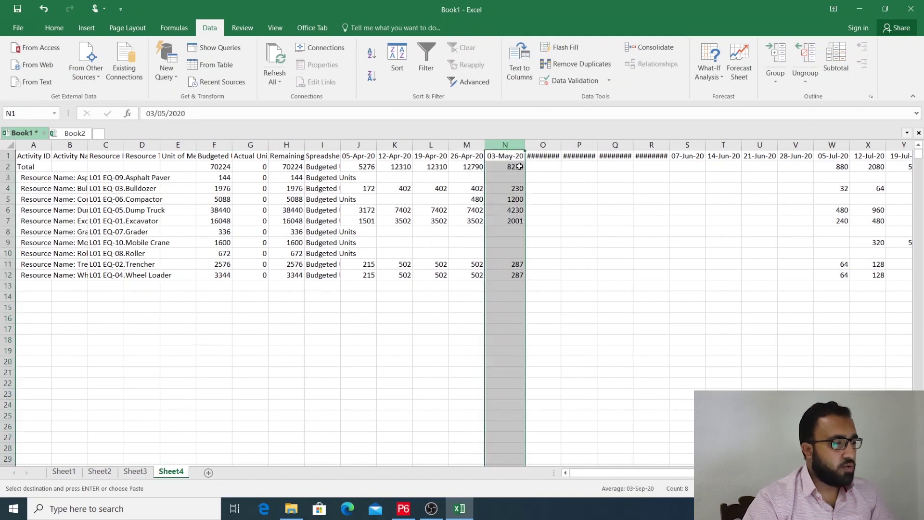
pyautogui.click(7, 166)
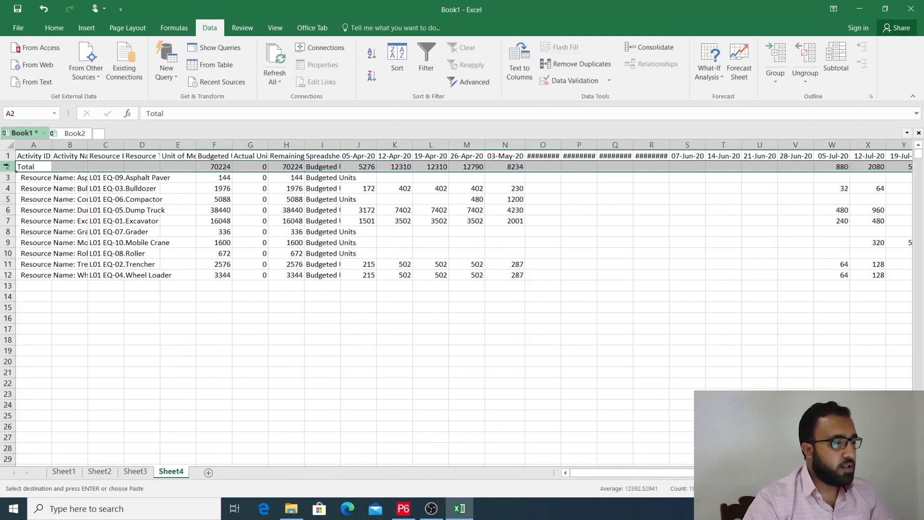
pyautogui.rightClick(7, 166)
pyautogui.click(50, 253)
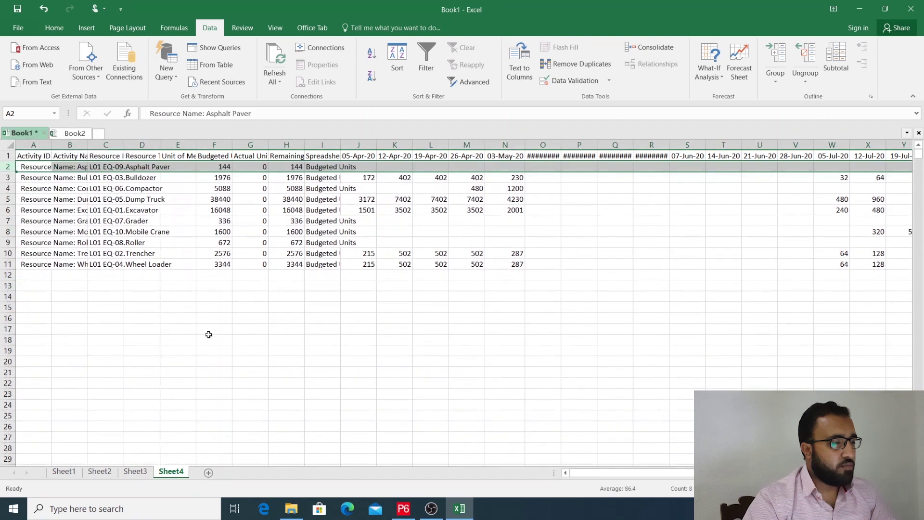
pyautogui.click(210, 337)
# Step: Check the equipment names and weekly hours on Sheet4, and AutoFit columns AA to AE to their dates
pyautogui.click(144, 163)
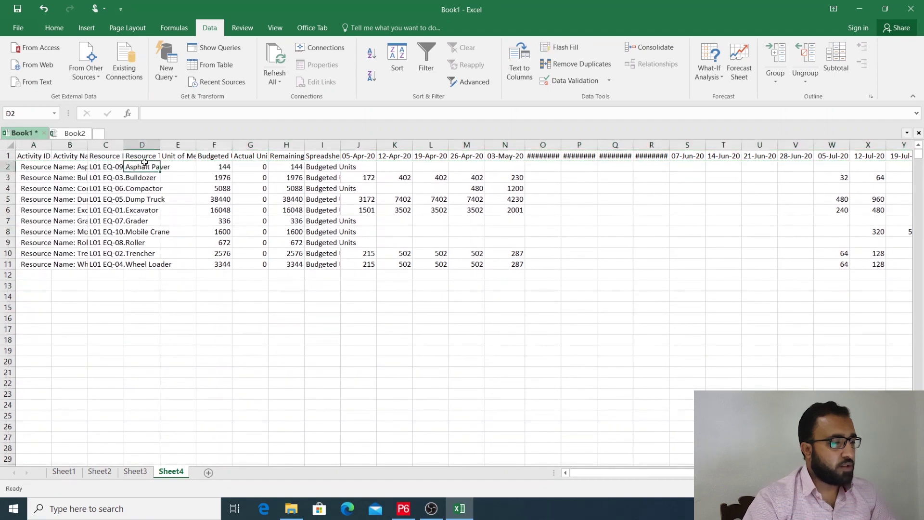
pyautogui.moveTo(144, 163); pyautogui.dragTo(178, 270)
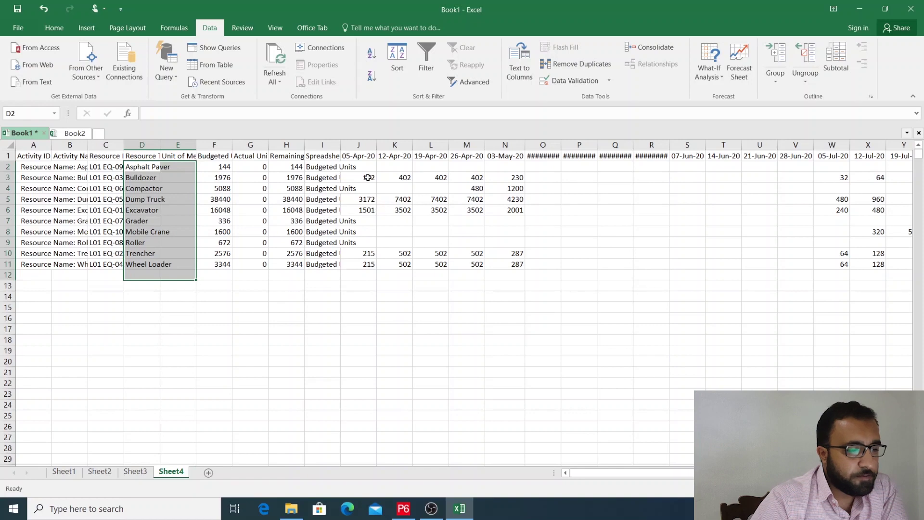
pyautogui.moveTo(367, 178); pyautogui.dragTo(521, 263)
pyautogui.moveTo(667, 473); pyautogui.dragTo(746, 473)
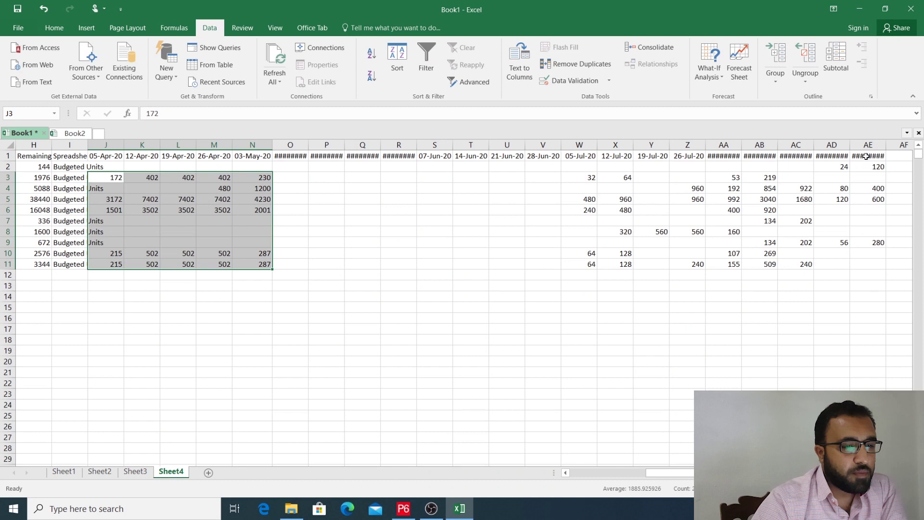
pyautogui.click(884, 145)
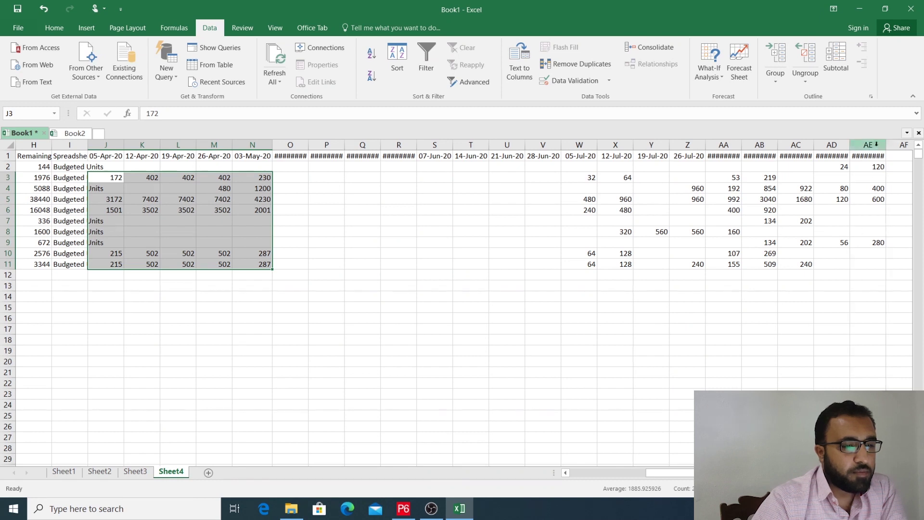
pyautogui.moveTo(875, 145); pyautogui.dragTo(721, 145)
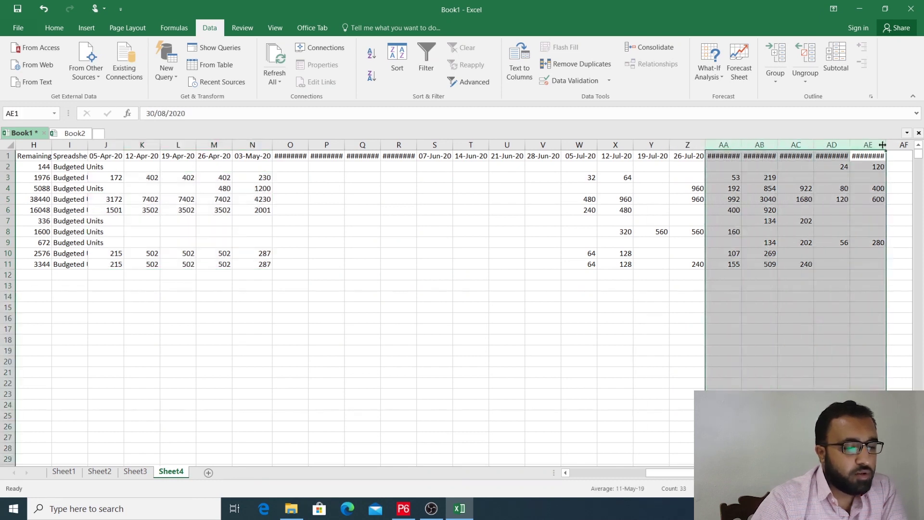
pyautogui.doubleClick(882, 144)
pyautogui.click(690, 264)
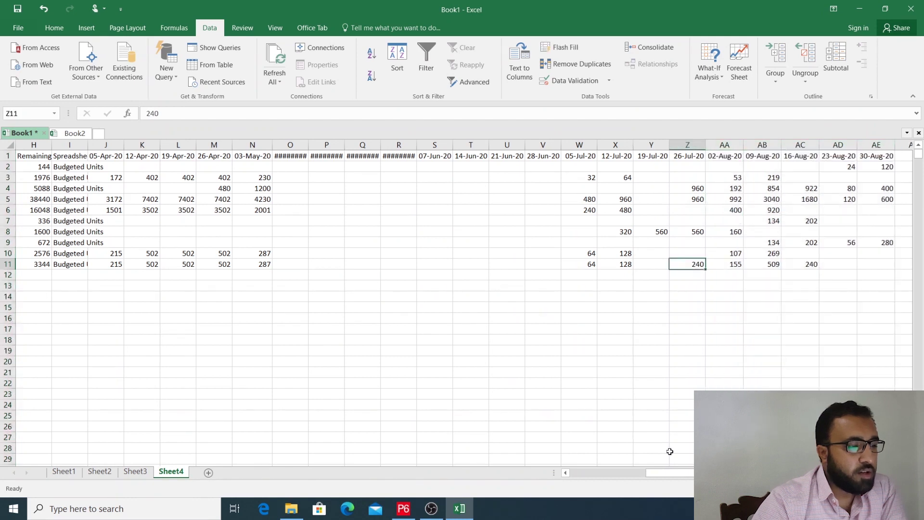
pyautogui.moveTo(669, 472); pyautogui.dragTo(573, 472)
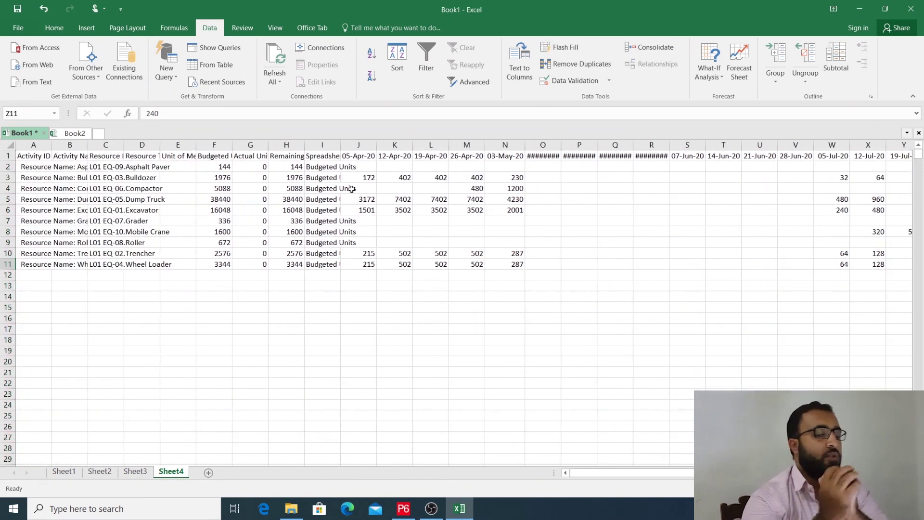
# Step: Examine the first-week Bulldozer and Dump Truck hours on Sheet4, and the Manhours chart and Total Manhours row on Sheet2
pyautogui.click(367, 177)
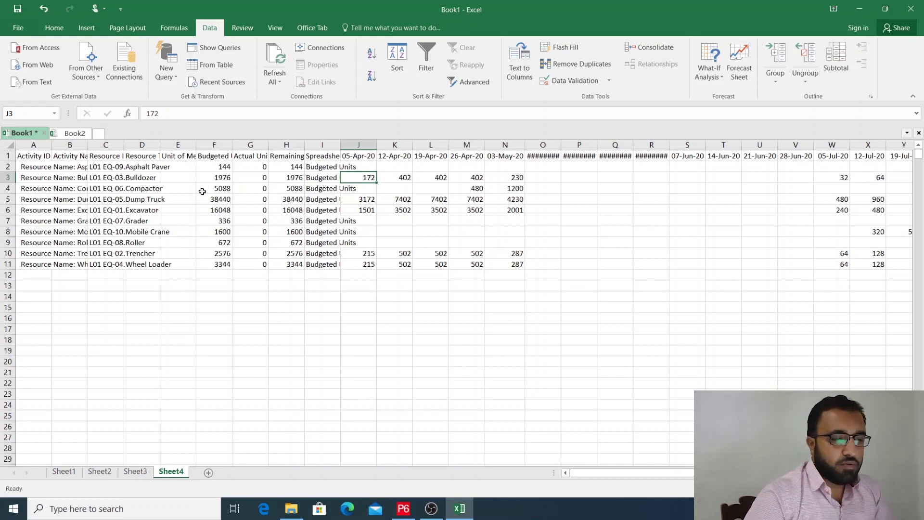
pyautogui.click(366, 199)
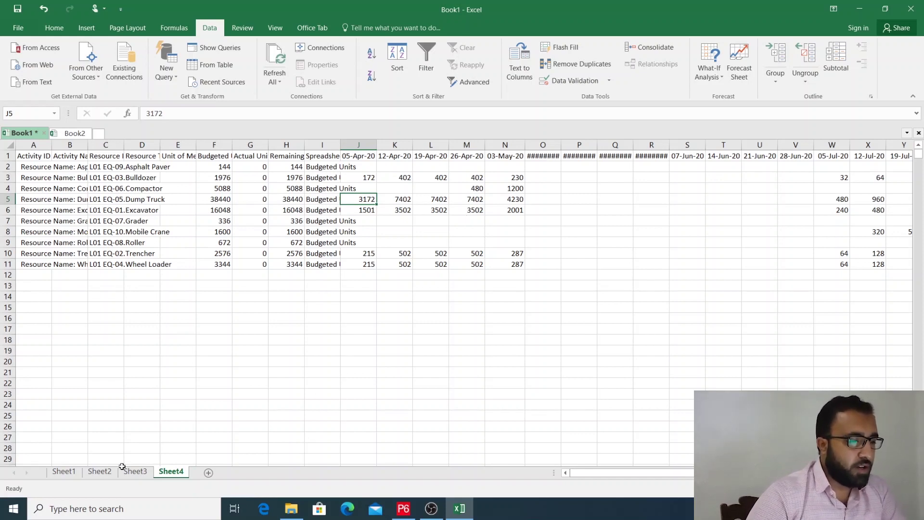
pyautogui.click(99, 471)
pyautogui.scroll(-3, 348, 373)
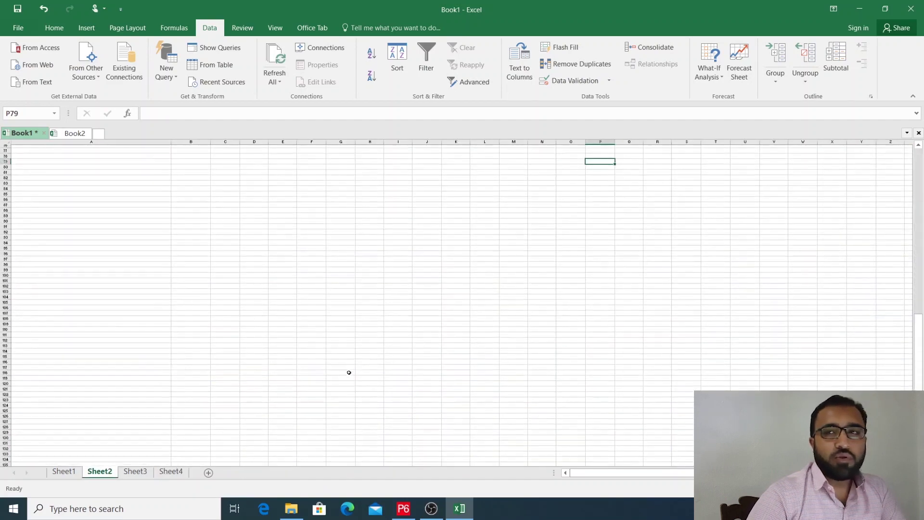
pyautogui.scroll(3, 348, 373)
pyautogui.click(336, 308)
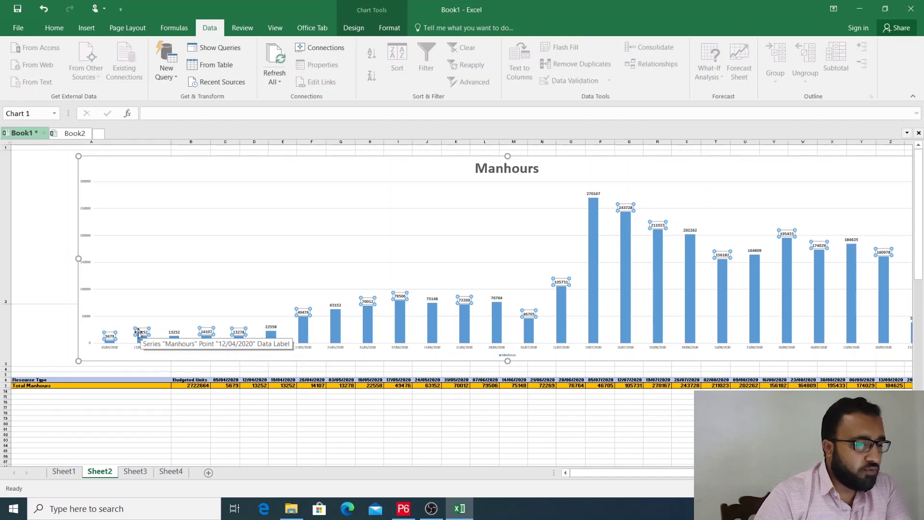
pyautogui.click(227, 385)
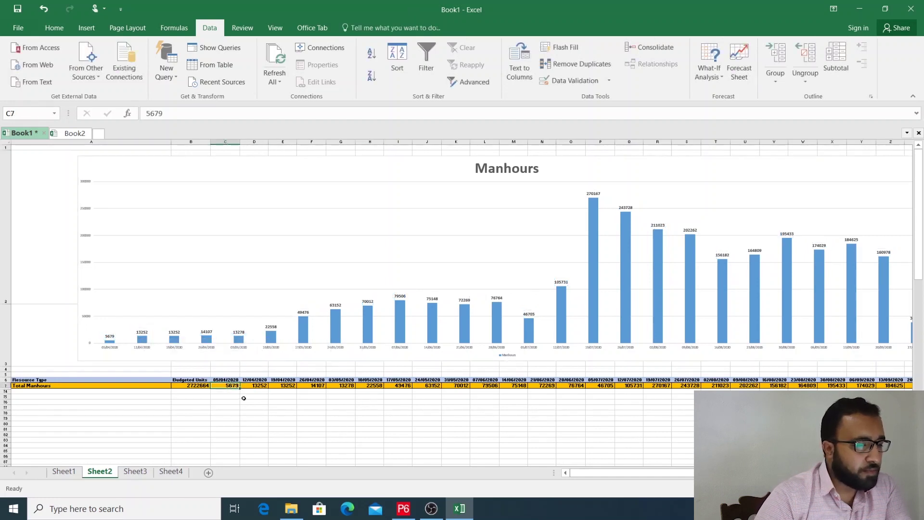
pyautogui.keyDown('ctrl'); pyautogui.scroll(2, 413, 429); pyautogui.keyUp('ctrl')
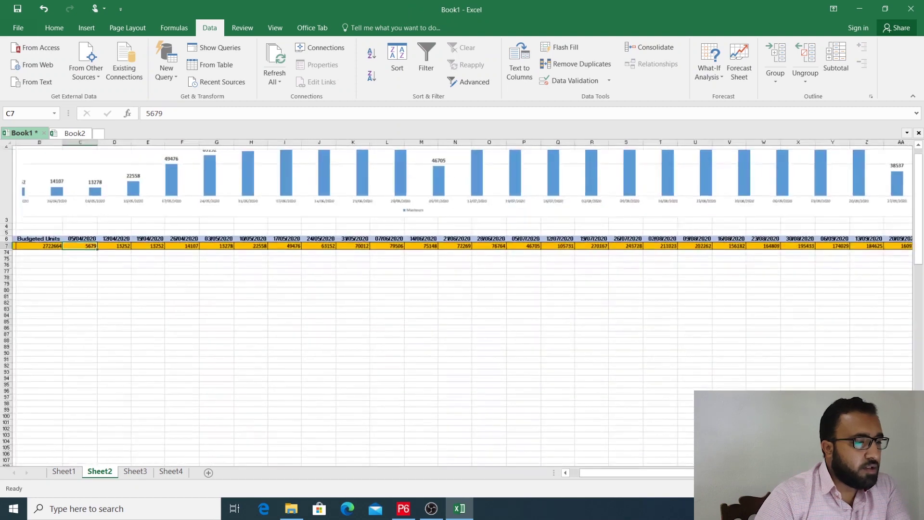
pyautogui.moveTo(597, 477); pyautogui.dragTo(569, 476)
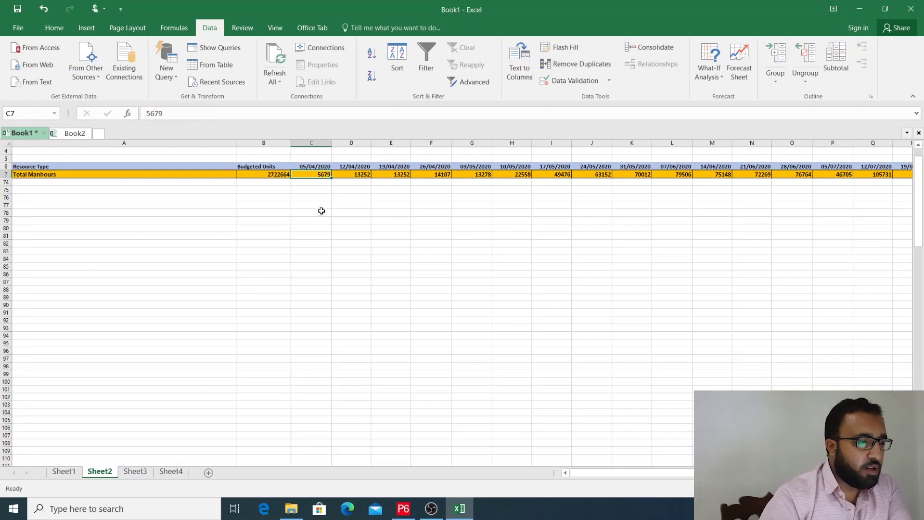
# Step: Divide the first week's Total Manhours by 6 in cell C74 of Sheet2 with the formula =C7/6
pyautogui.click(315, 181)
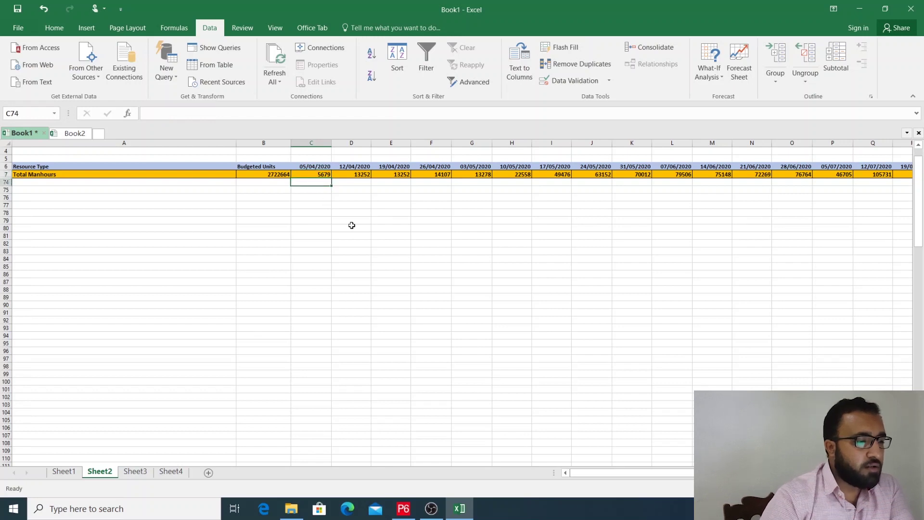
pyautogui.write('=')
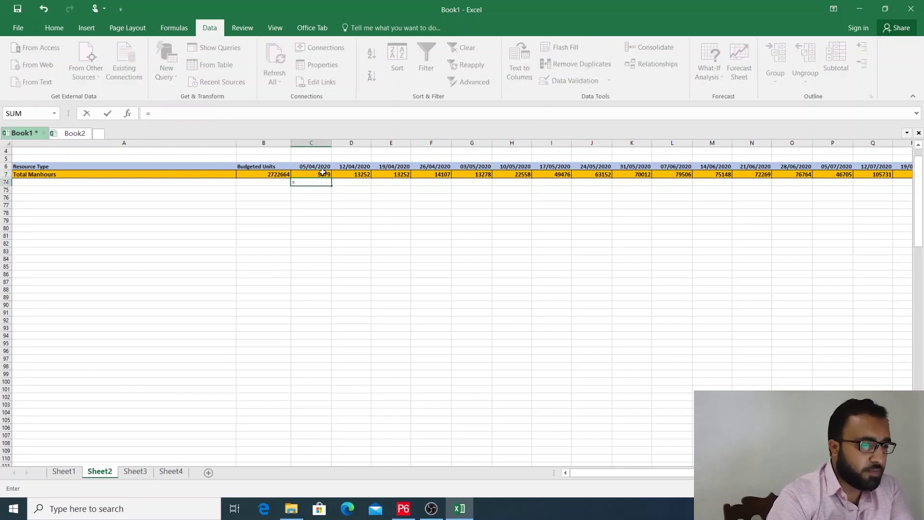
pyautogui.click(322, 173)
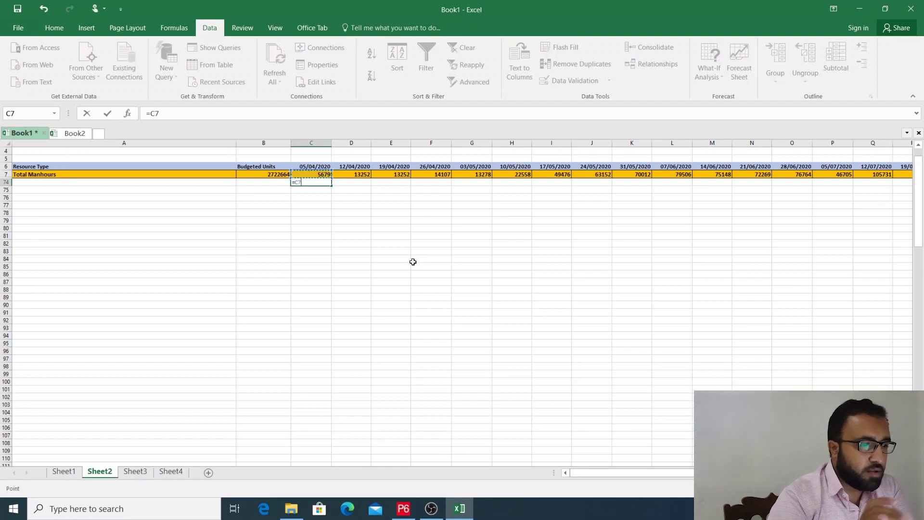
pyautogui.write('/6')
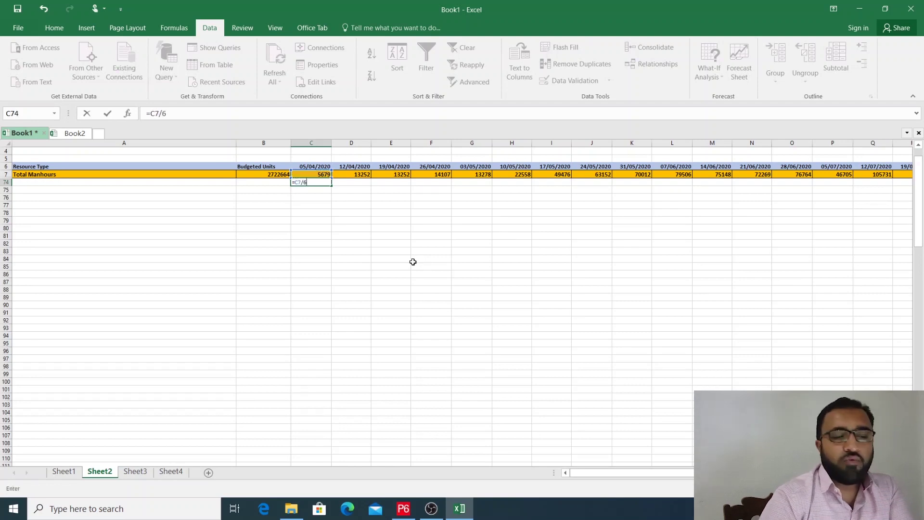
pyautogui.press('Return')
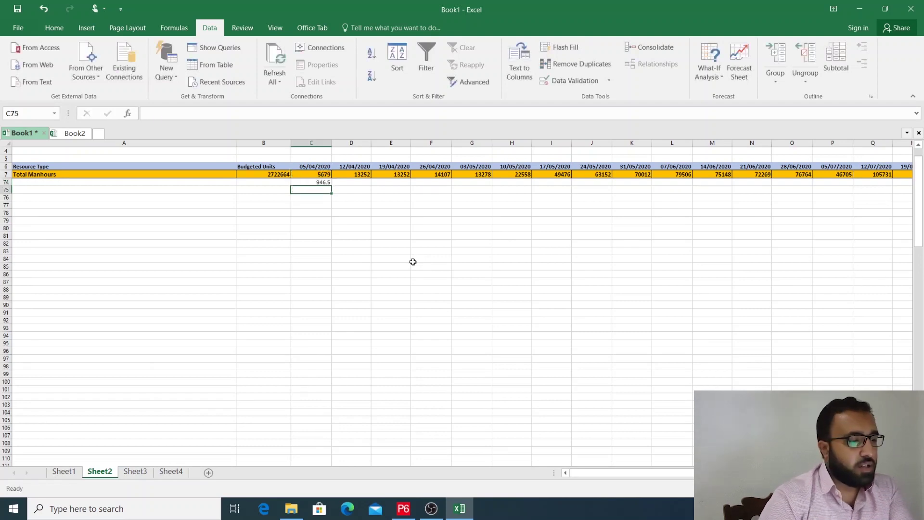
# Step: Divide the daily manhours in C74 by 10 in the cell beneath, C75, with the formula =C74/10
pyautogui.click(322, 198)
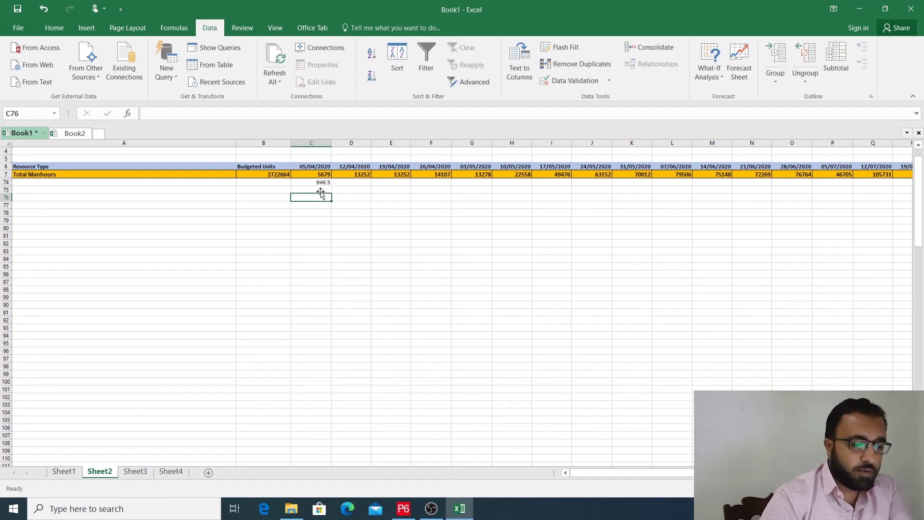
pyautogui.click(321, 190)
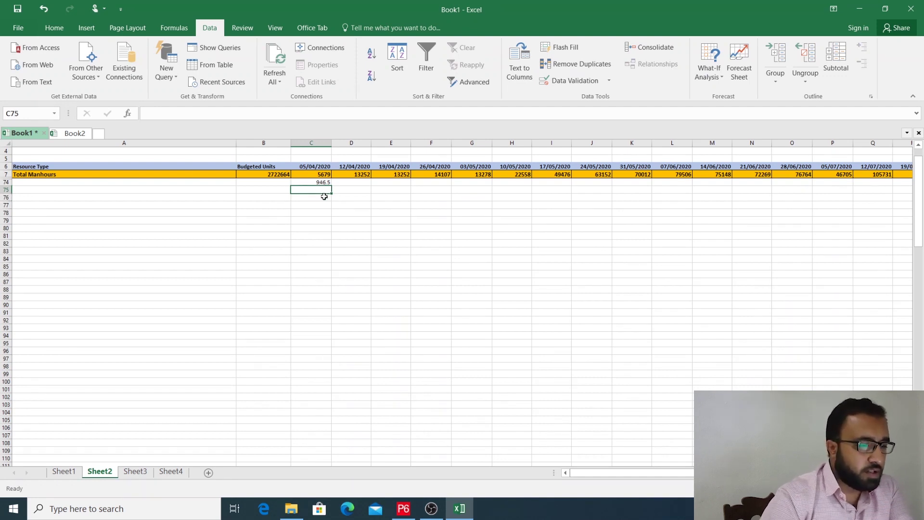
pyautogui.write('=')
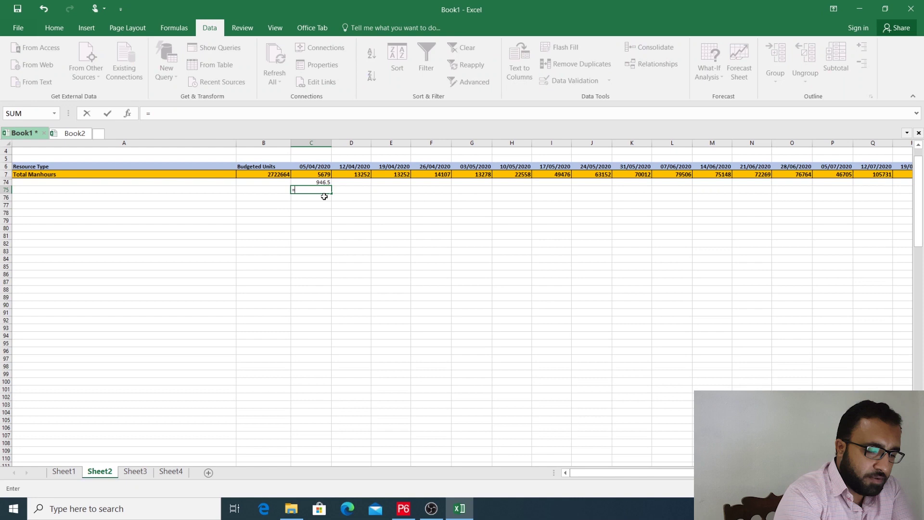
pyautogui.click(303, 181)
pyautogui.write('/10')
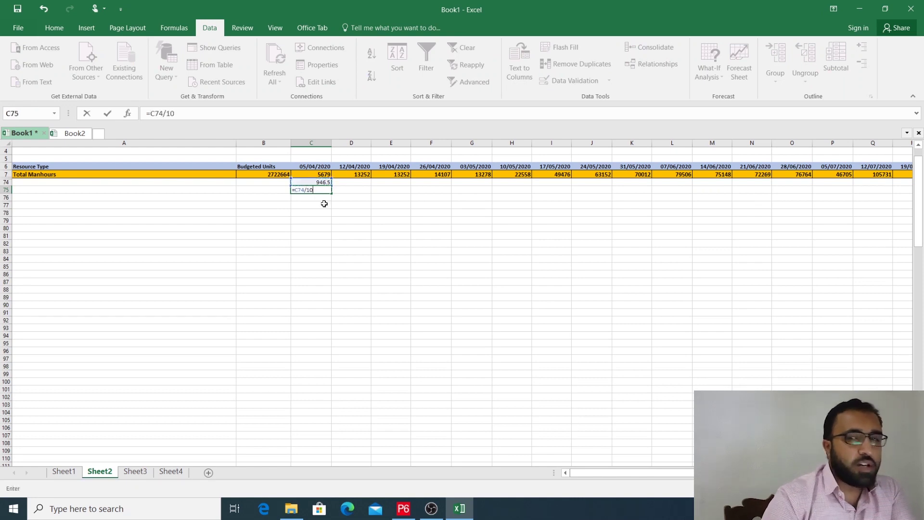
pyautogui.press('Return')
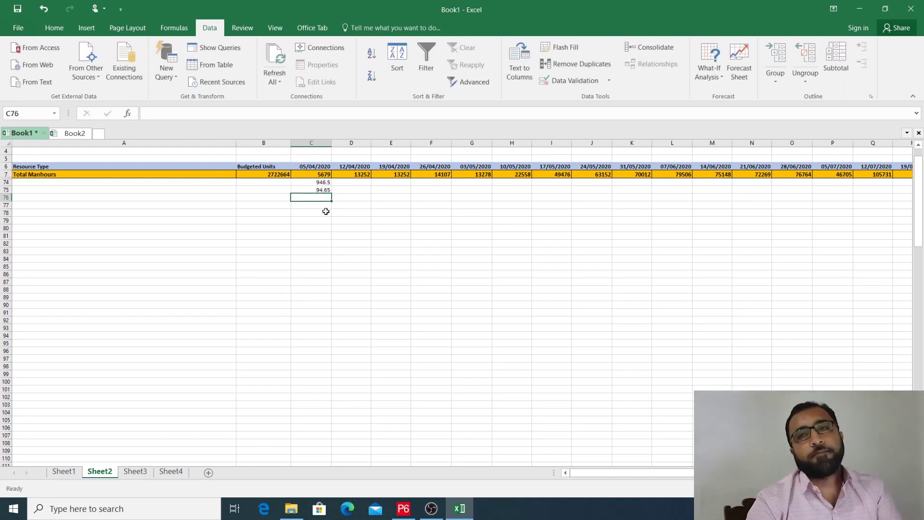
pyautogui.click(324, 191)
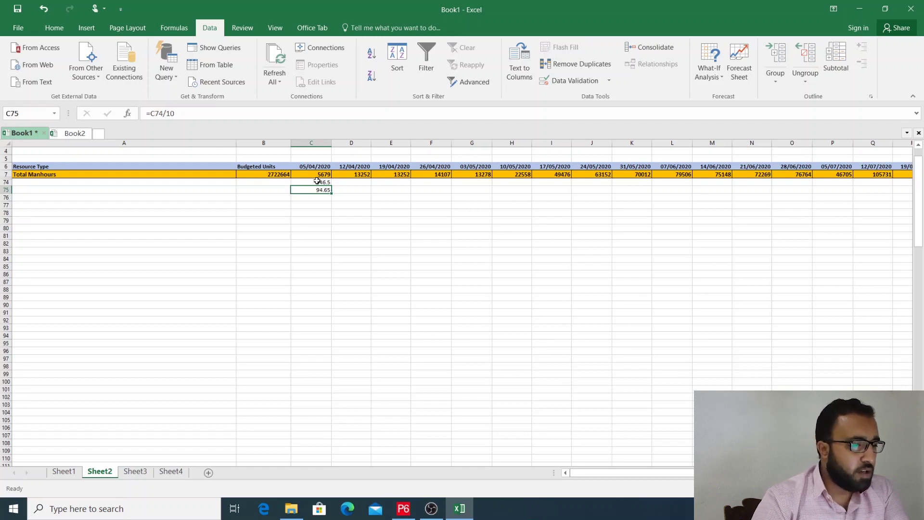
# Step: Review the Manhours chart on Sheet2 and compare it with the weekly equipment hours on Sheet3 and Sheet4
pyautogui.scroll(1, 390, 267)
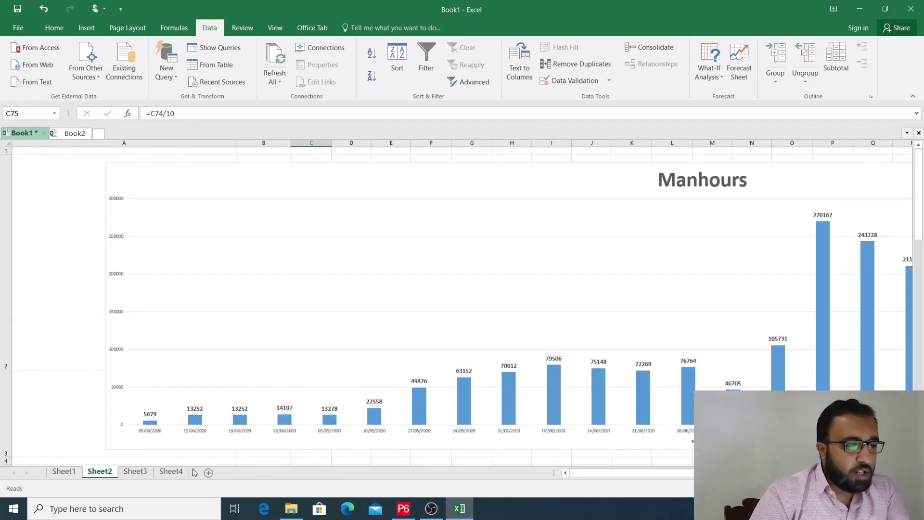
pyautogui.click(171, 471)
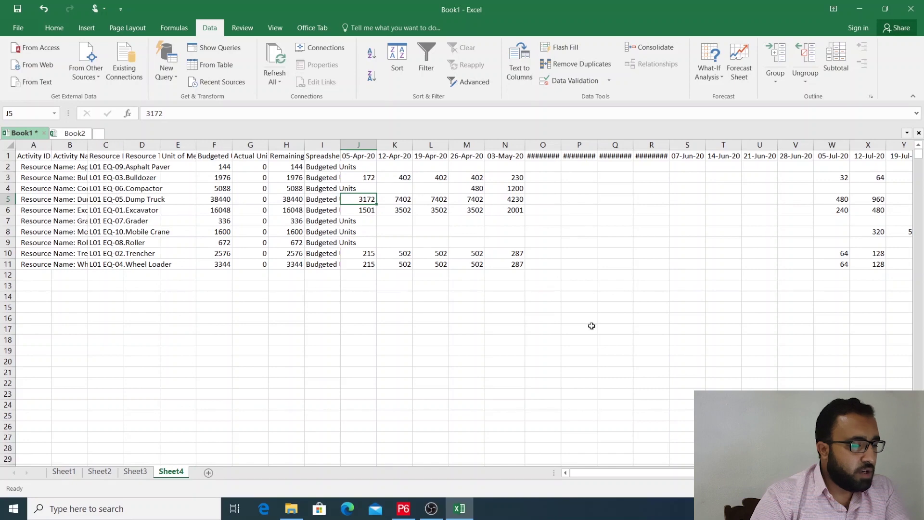
pyautogui.click(135, 472)
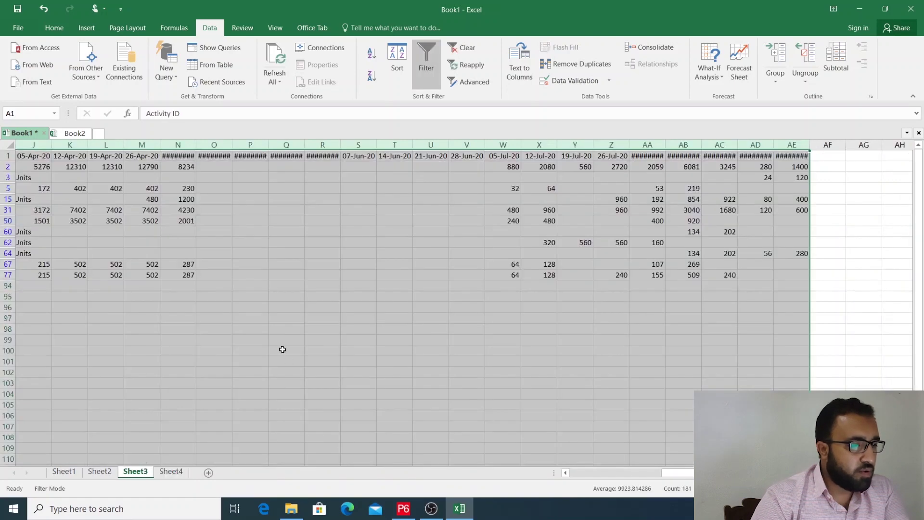
pyautogui.click(100, 471)
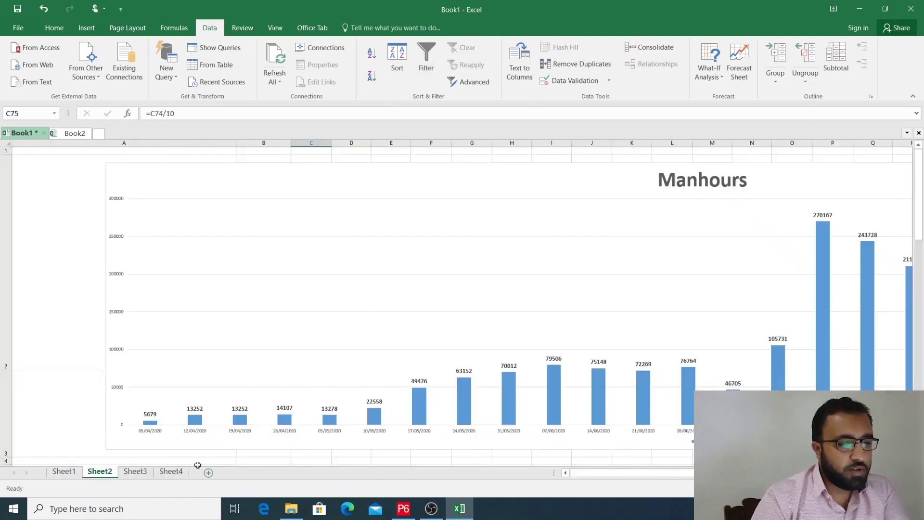
pyautogui.click(171, 471)
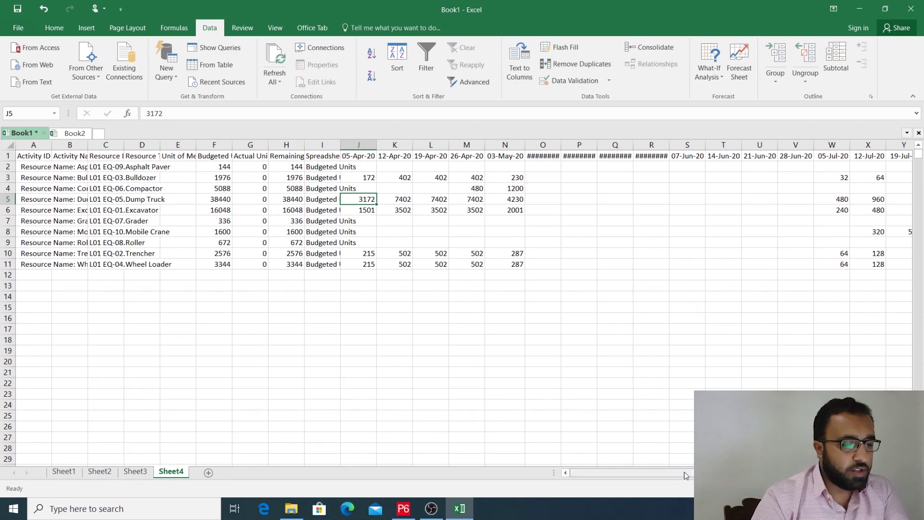
pyautogui.moveTo(679, 474)
pyautogui.mouseDown()
pyautogui.moveTo(755, 474)
pyautogui.moveTo(678, 474)
pyautogui.mouseUp()
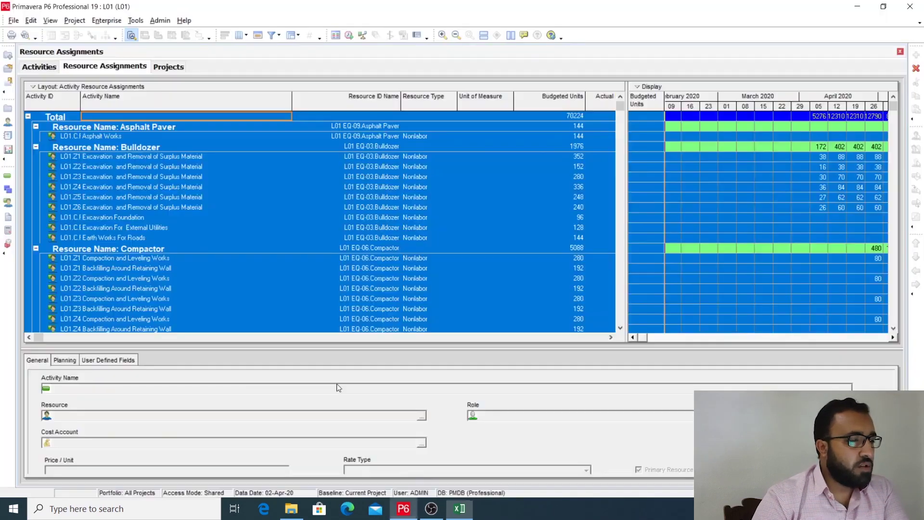
# Step: Switch to Primavera P6 and change the Resource Assignments filter to Resource Type equals Material
pyautogui.click(403, 508)
pyautogui.click(98, 168)
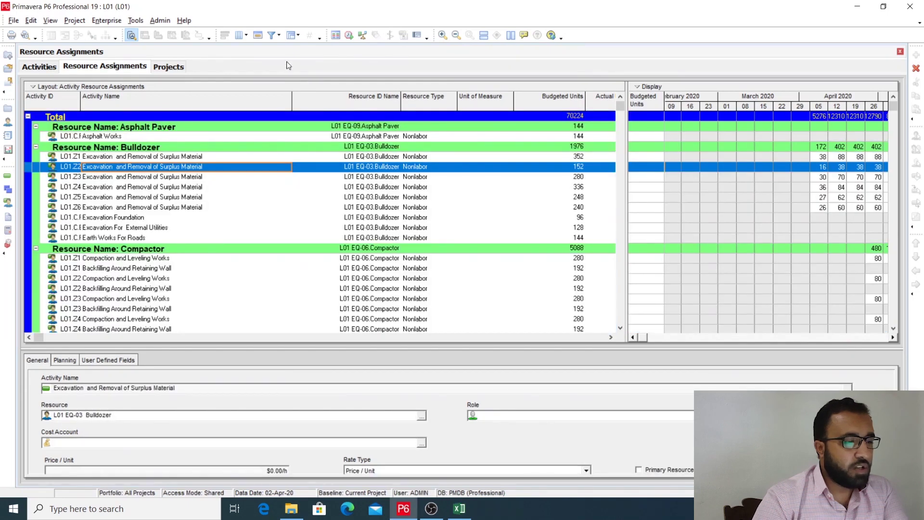
pyautogui.click(270, 35)
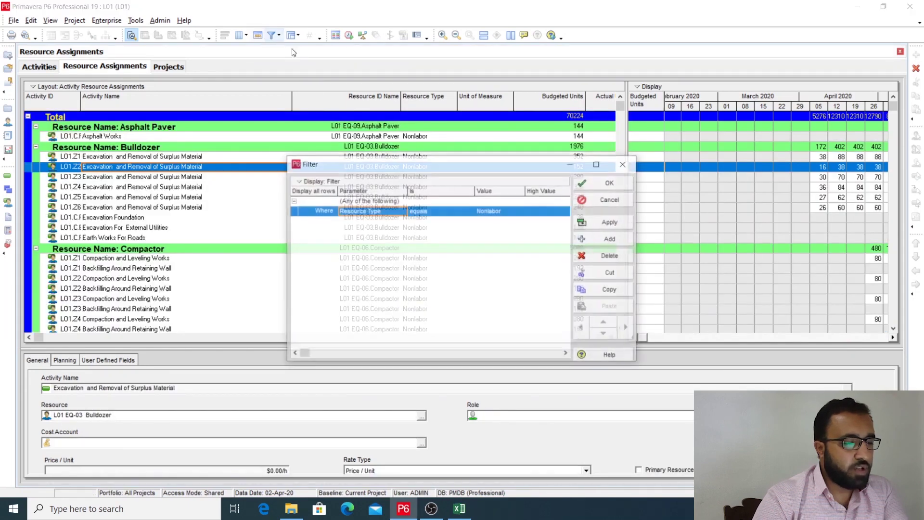
pyautogui.click(499, 211)
pyautogui.click(500, 212)
pyautogui.click(489, 233)
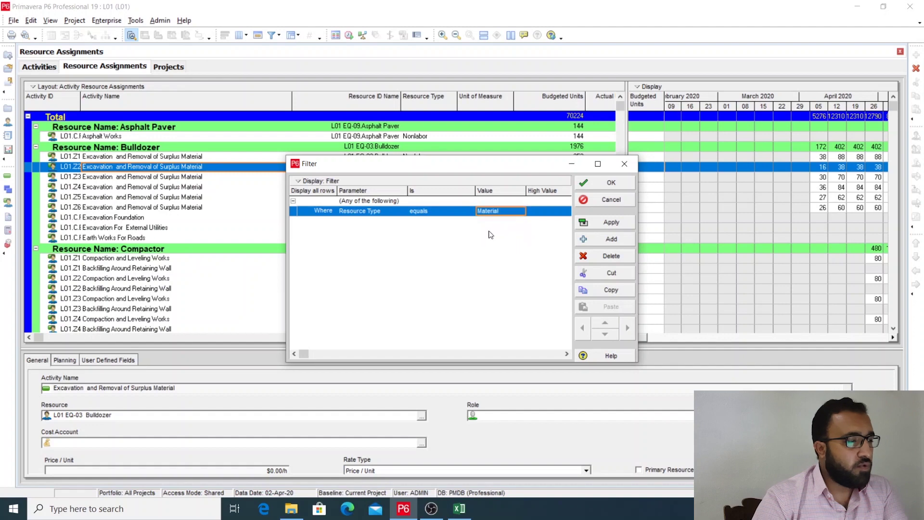
pyautogui.click(596, 223)
pyautogui.click(609, 183)
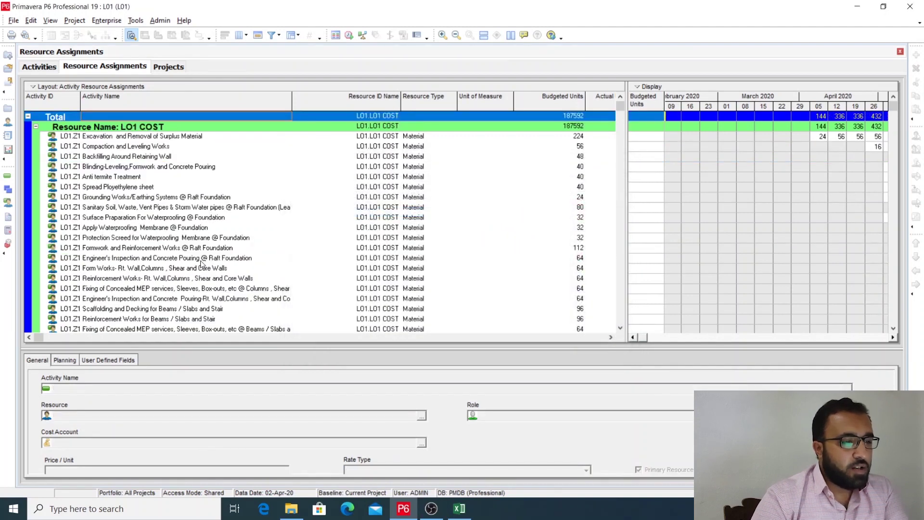
# Step: Collapse the LO1 COST resource group and widen the weekly timescale area beside the assignments table
pyautogui.scroll(-3, 199, 264)
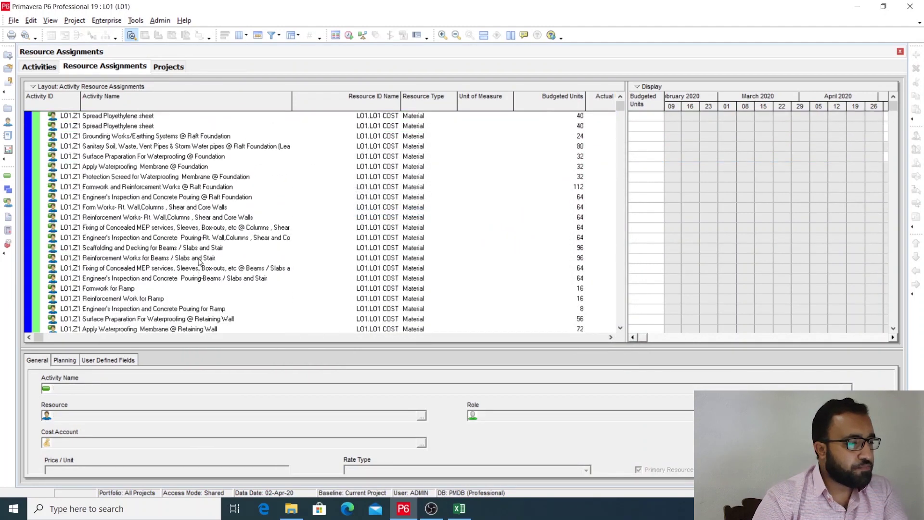
pyautogui.scroll(4, 199, 262)
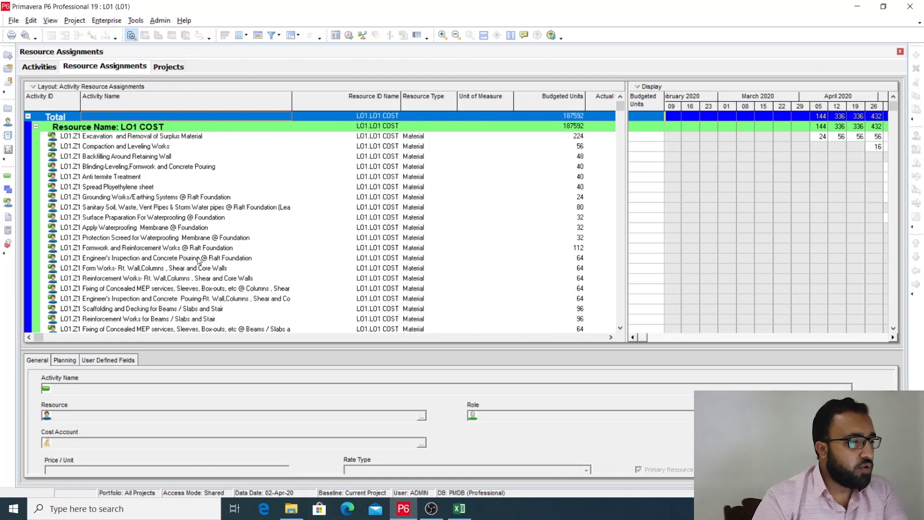
pyautogui.click(39, 126)
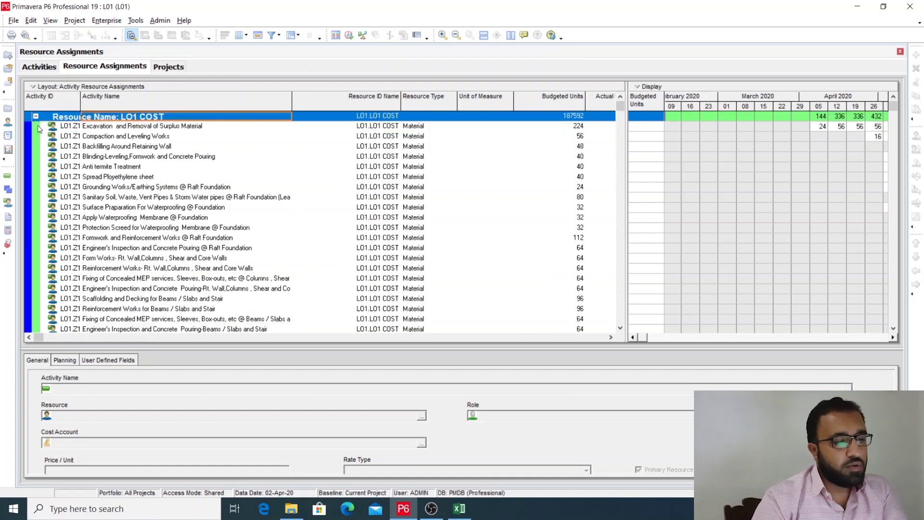
pyautogui.click(36, 117)
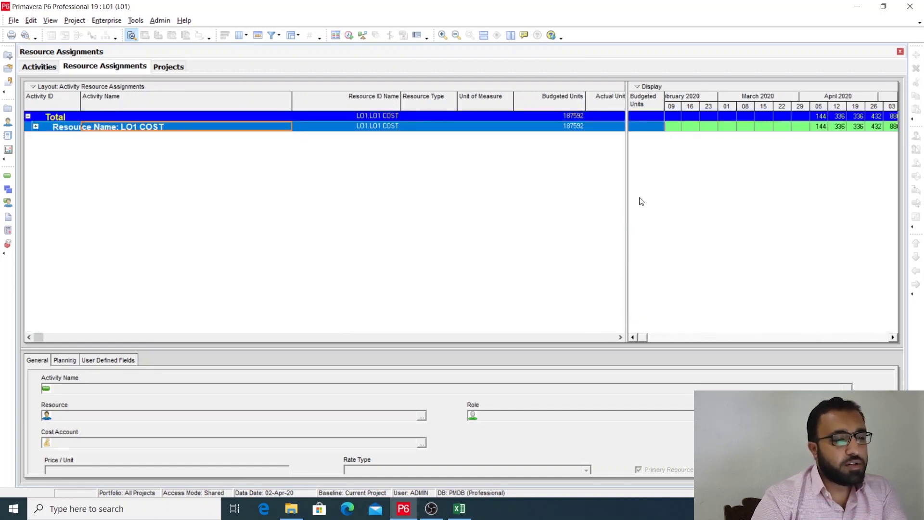
pyautogui.moveTo(627, 200); pyautogui.dragTo(567, 214)
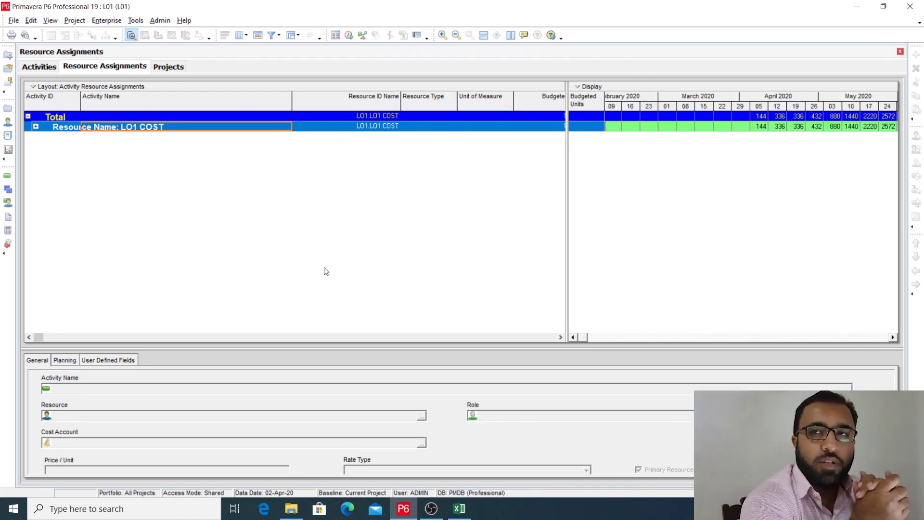